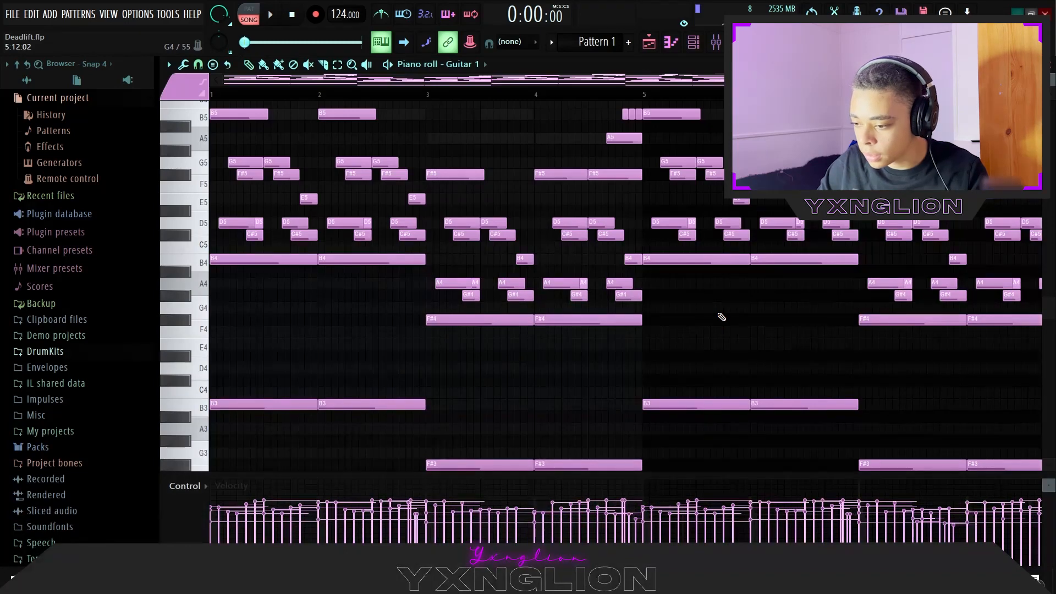
Step: Delete the low B3 and F#3 notes across all eight bars of the Guitar 1 pattern
scroll(721, 318, down, 8)
ctrl+scroll(462, 297, down, 2)
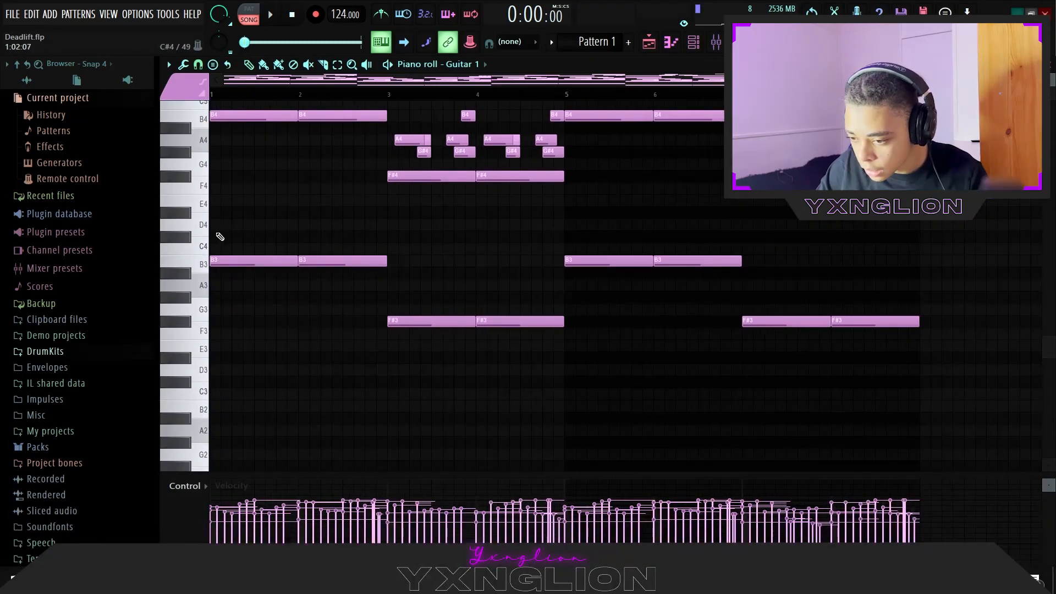
ctrl+drag(252, 220, 898, 370)
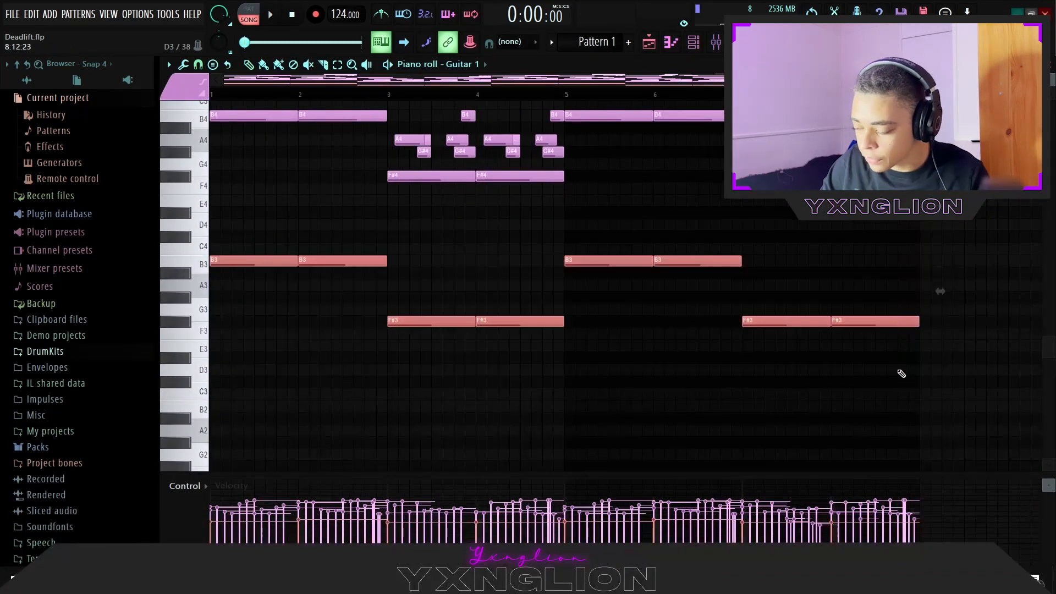
key(Delete)
Step: Set the piano roll's scale highlighting root note to B
scroll(898, 370, up, 10)
click(168, 64)
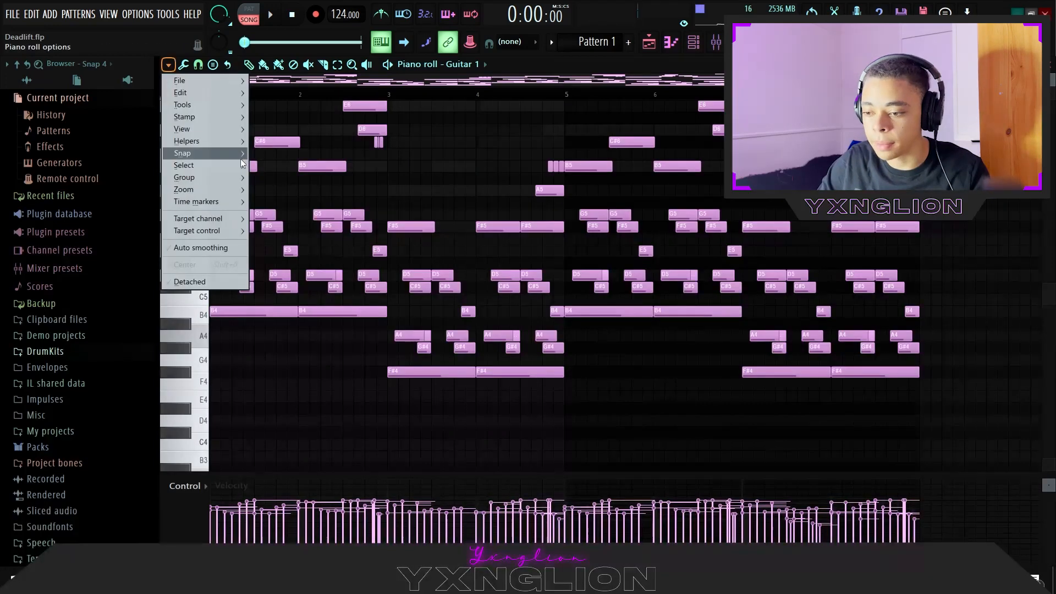
mouse_move(220, 141)
mouse_move(268, 158)
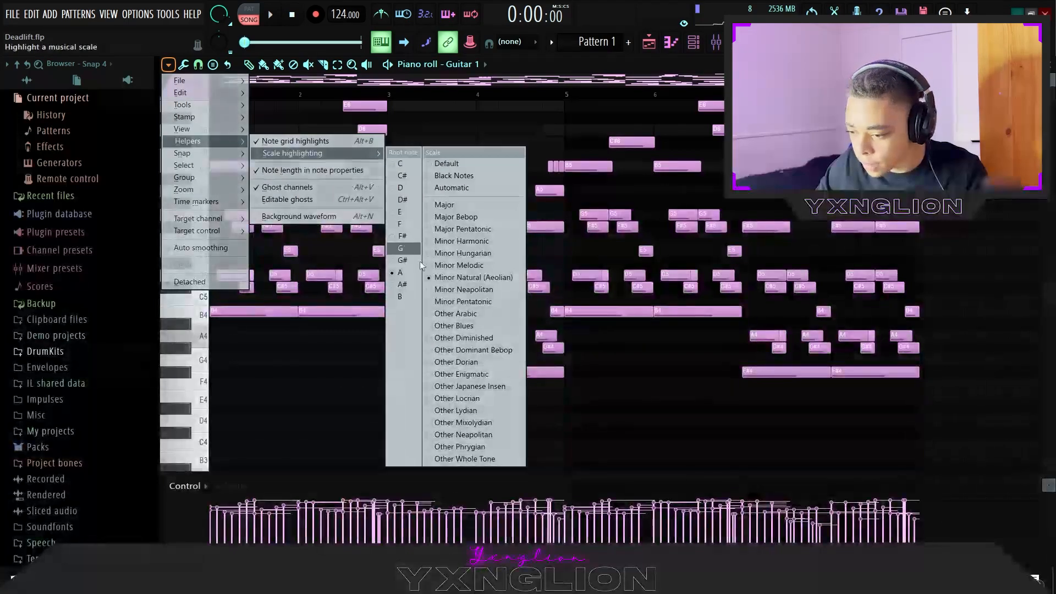
click(402, 297)
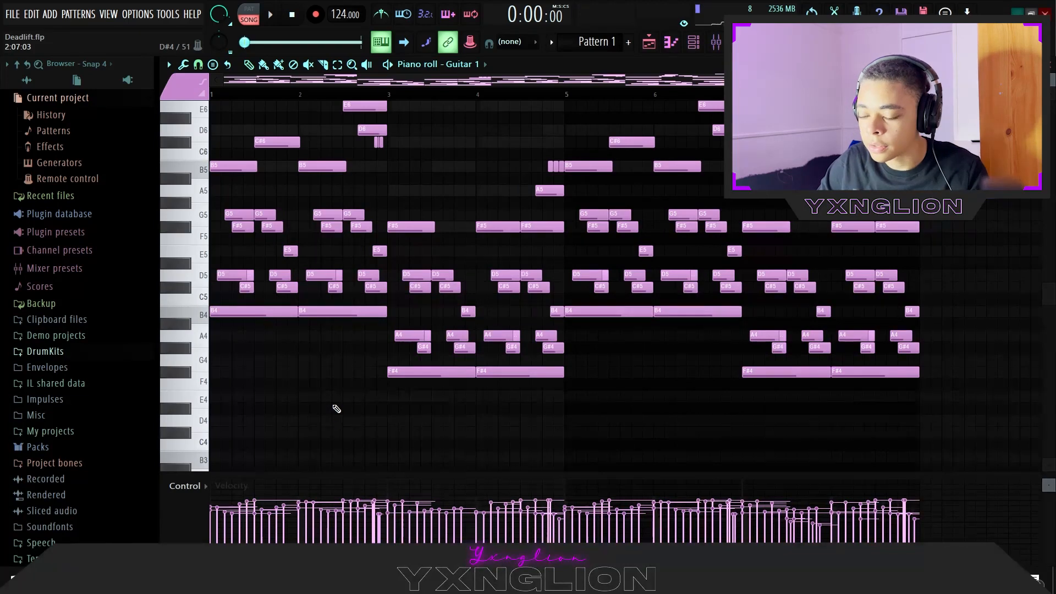
Step: Examine the remaining guitar melody notes and play them back from the start
scroll(337, 408, up, 2)
scroll(336, 408, up, 2)
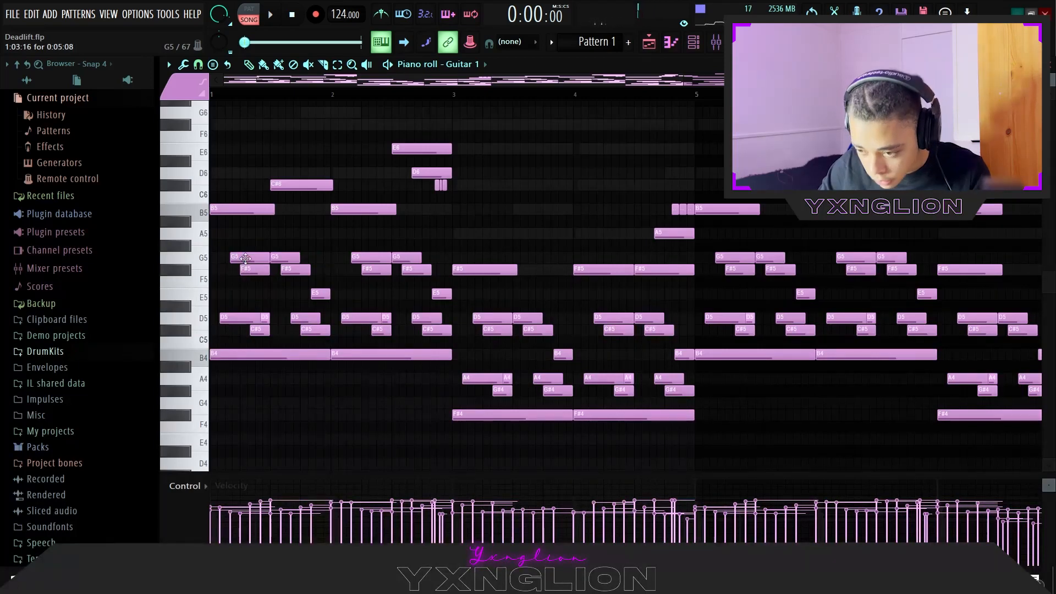
scroll(233, 257, up, 2)
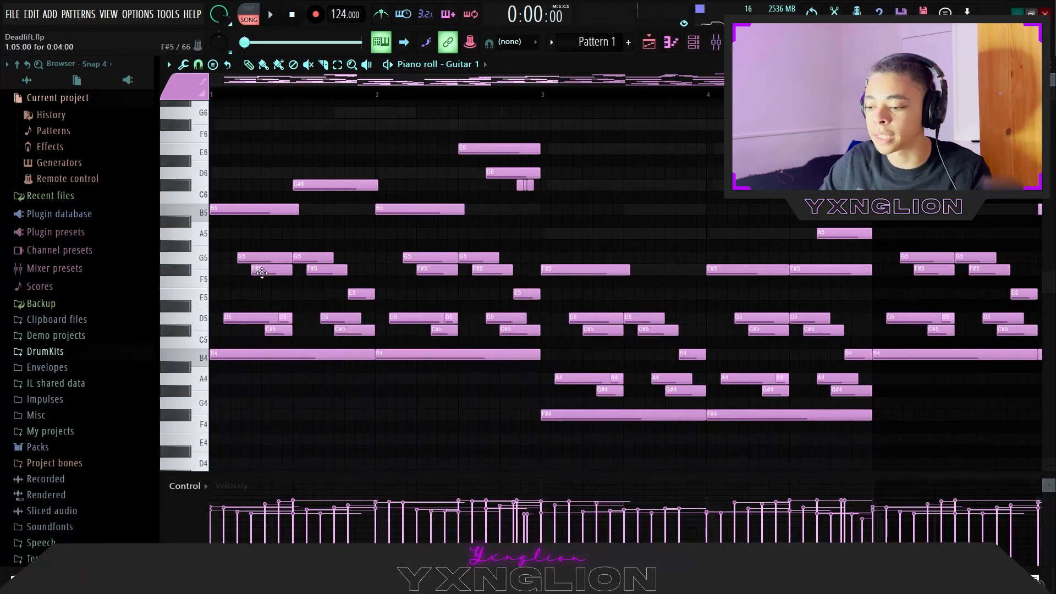
scroll(261, 272, down, 2)
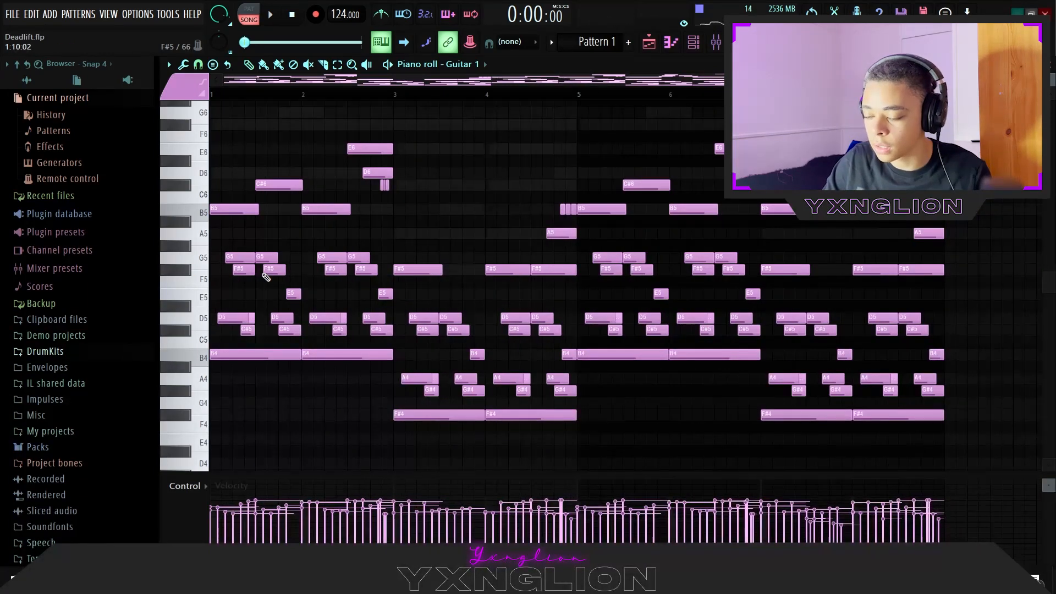
key(space)
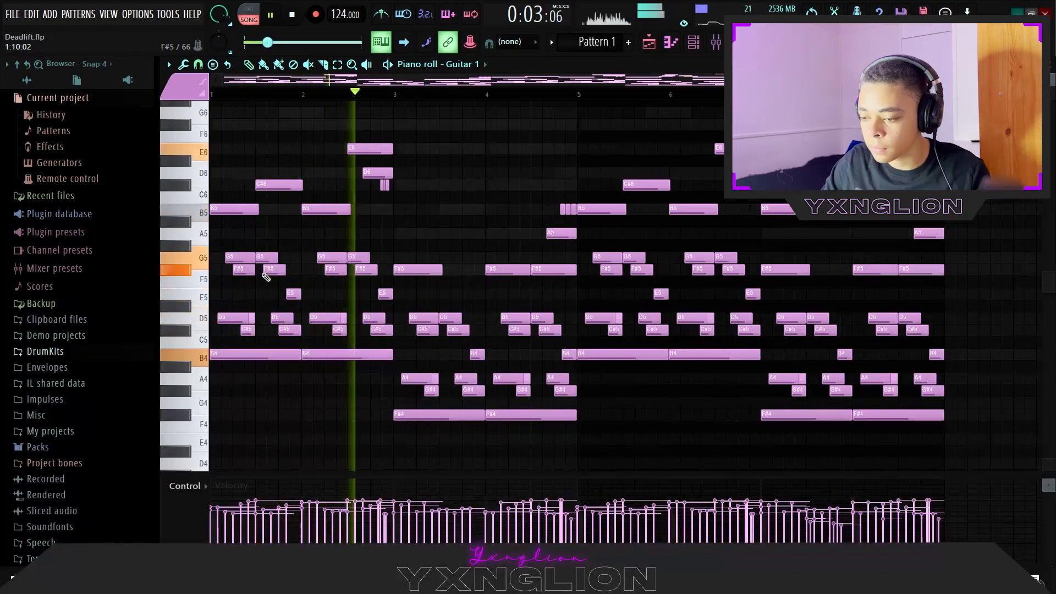
key(space)
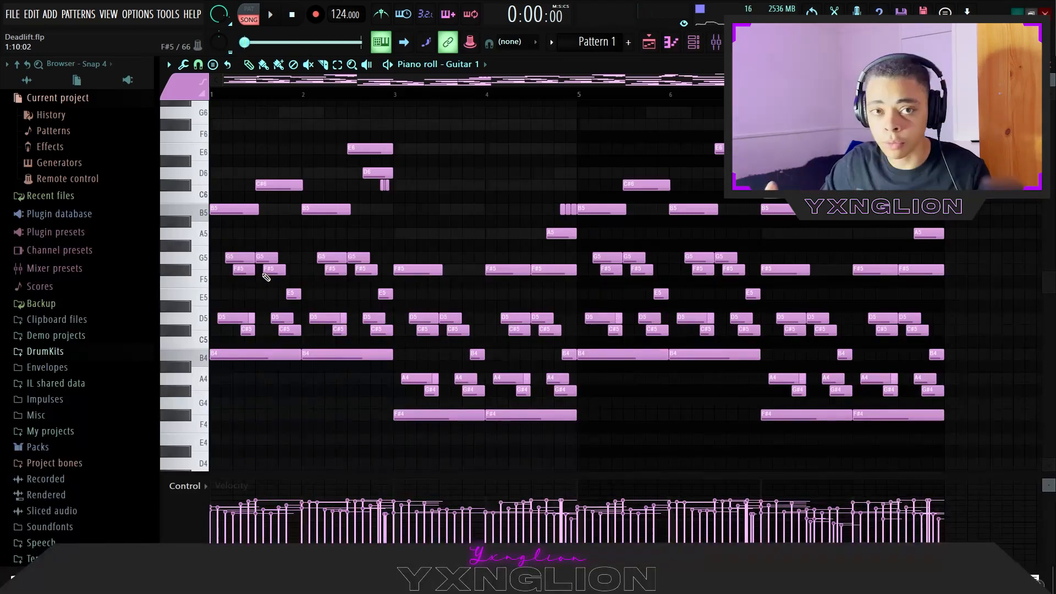
Step: Delete all notes of the Guitar 1 pattern
key(ctrl+a)
key(Delete)
click(249, 97)
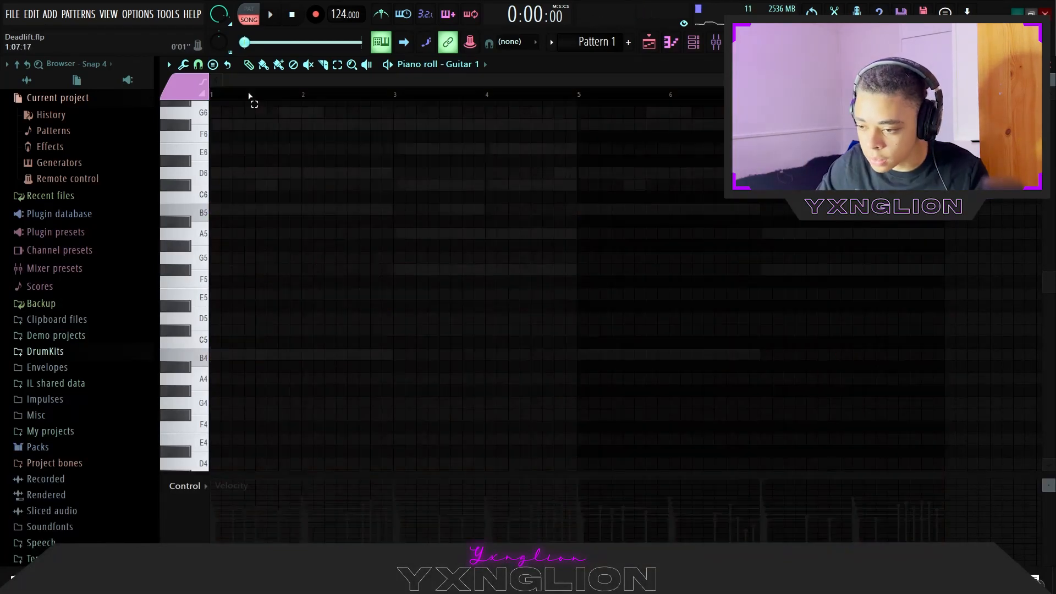
Step: Draw one-bar B4 and B5 notes at the start of bar 1 and play them back
scroll(242, 280, down, 4)
click(230, 245)
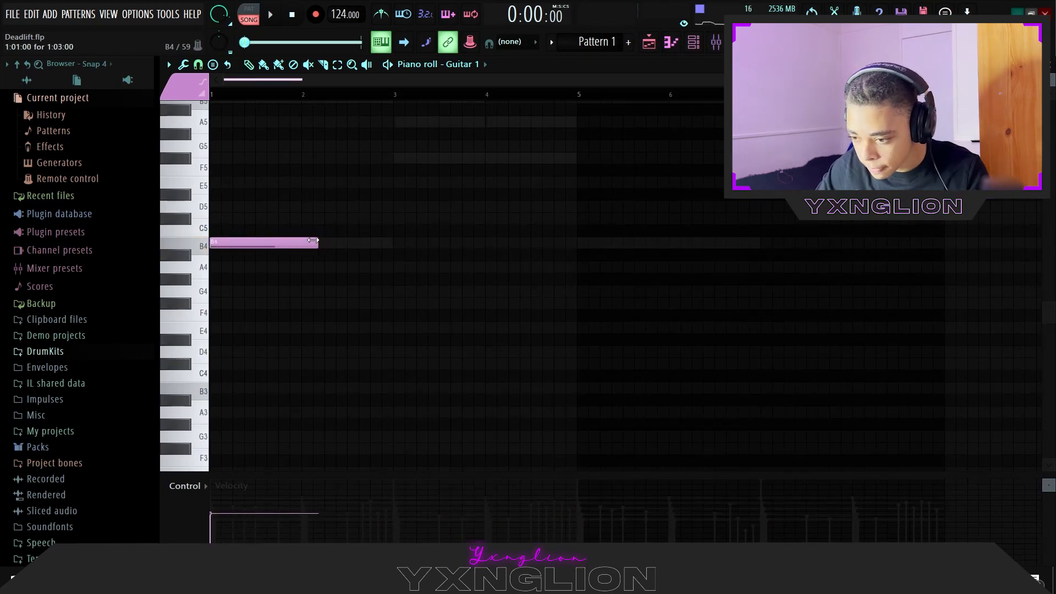
key(F9)
click(717, 45)
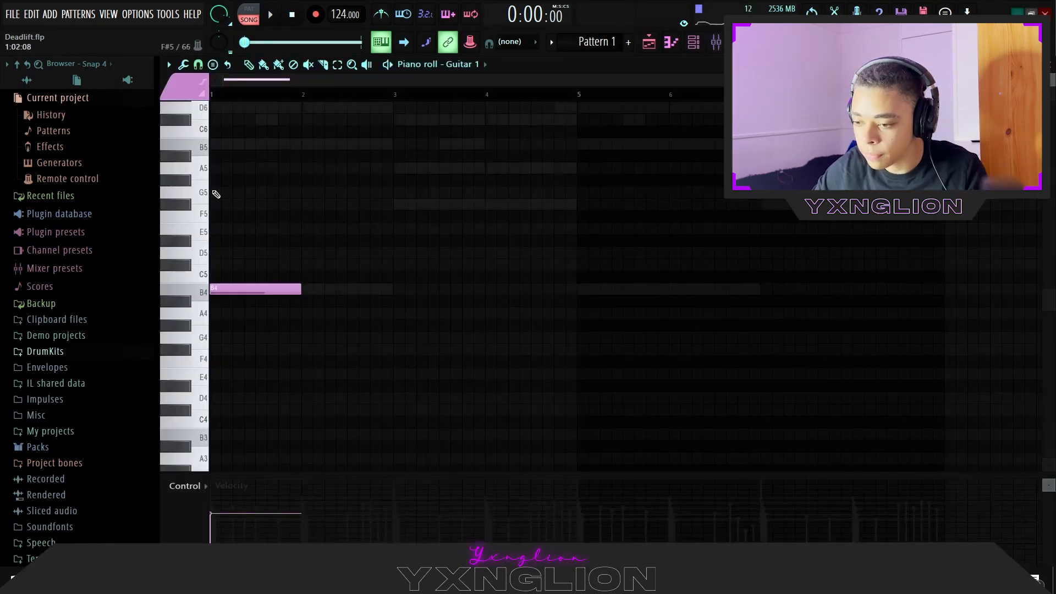
click(224, 145)
key(space)
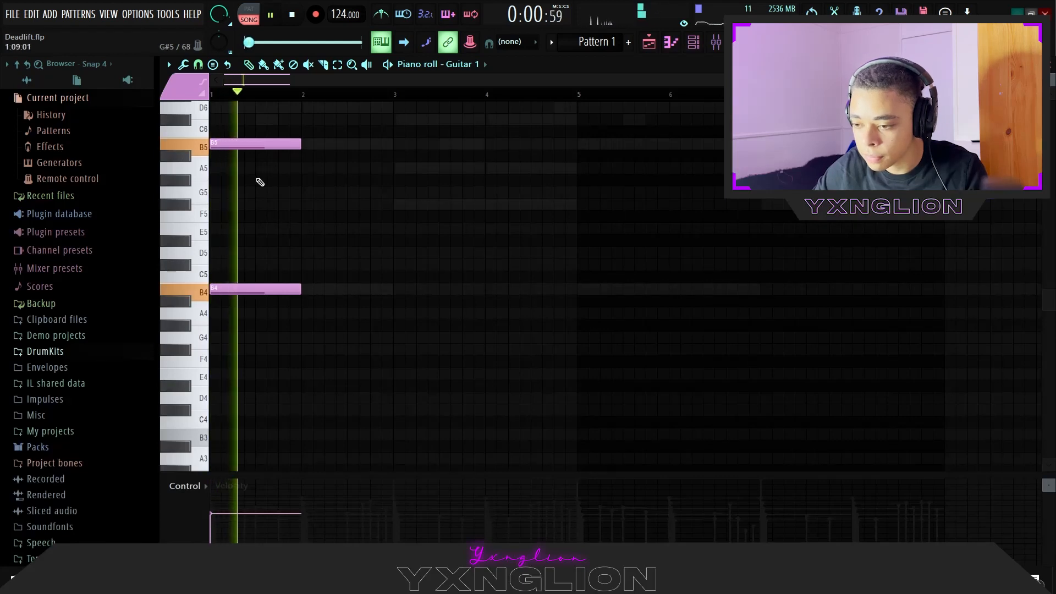
scroll(234, 145, up, 2)
key(space)
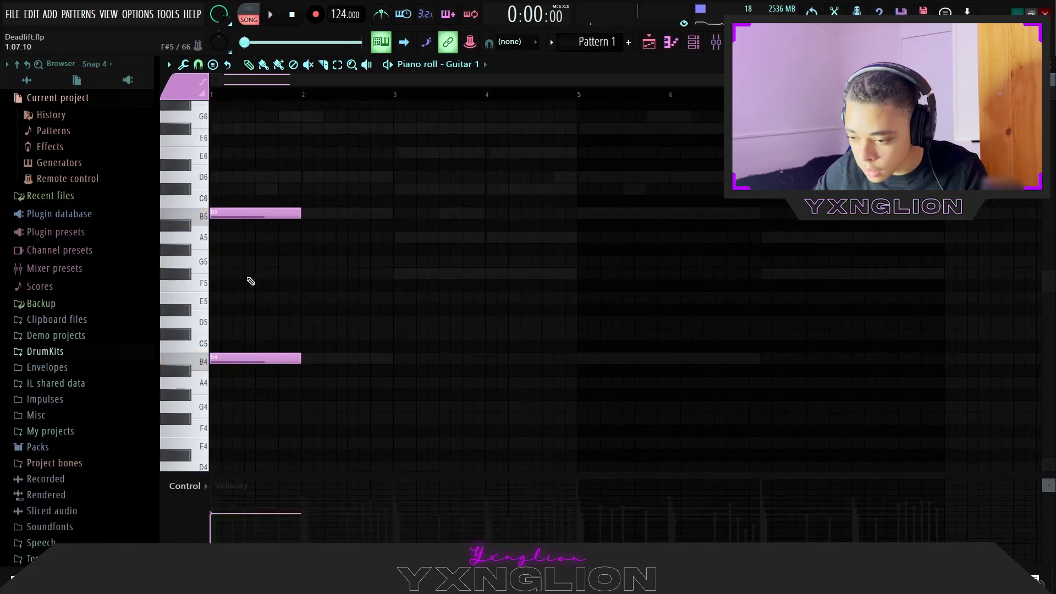
Step: Set the piano roll snap to 1/3 step
click(279, 275)
right_click(278, 274)
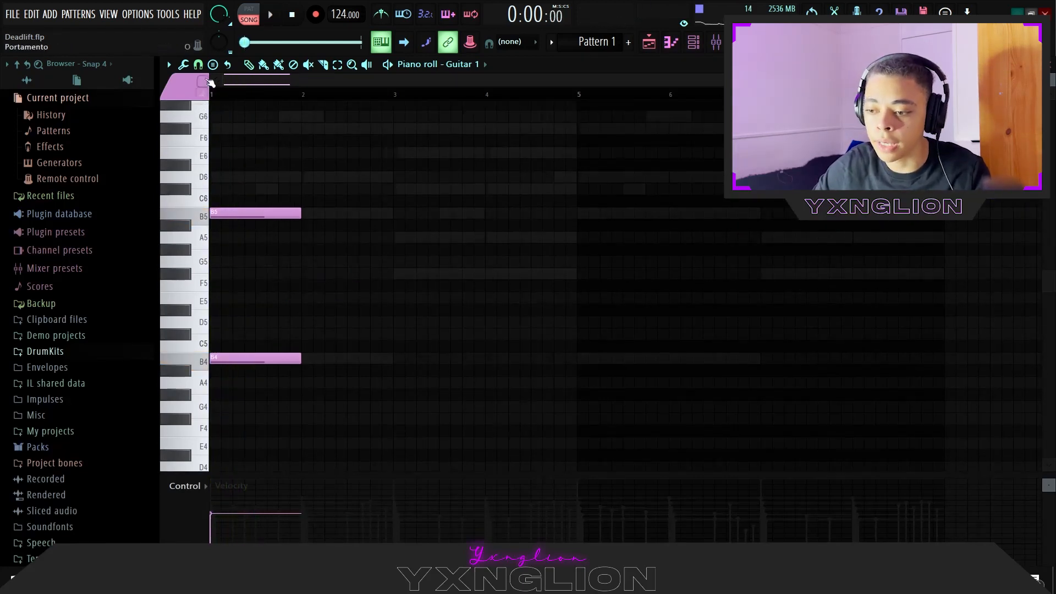
click(198, 65)
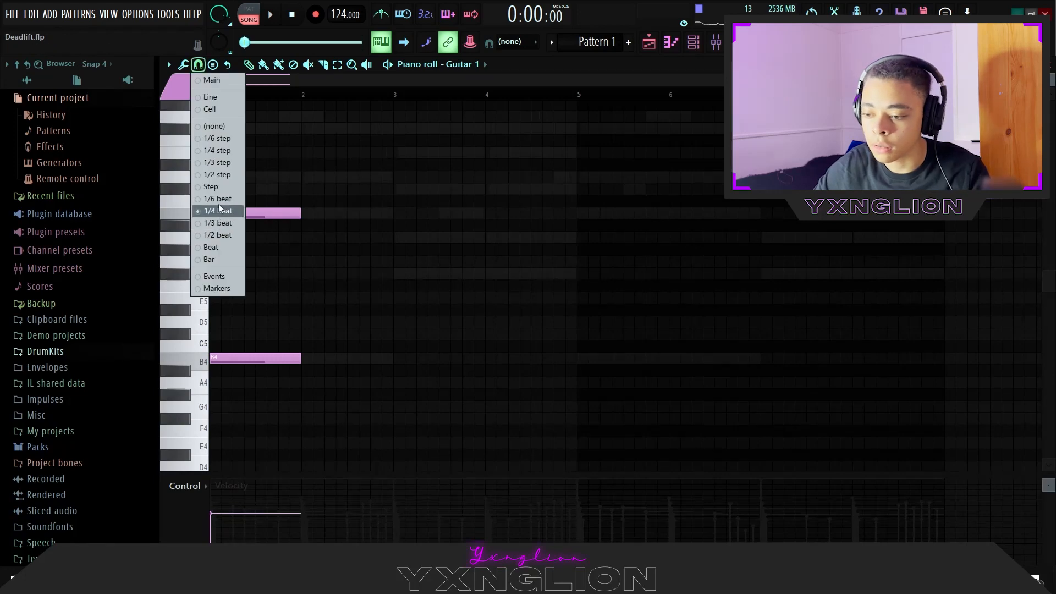
click(226, 164)
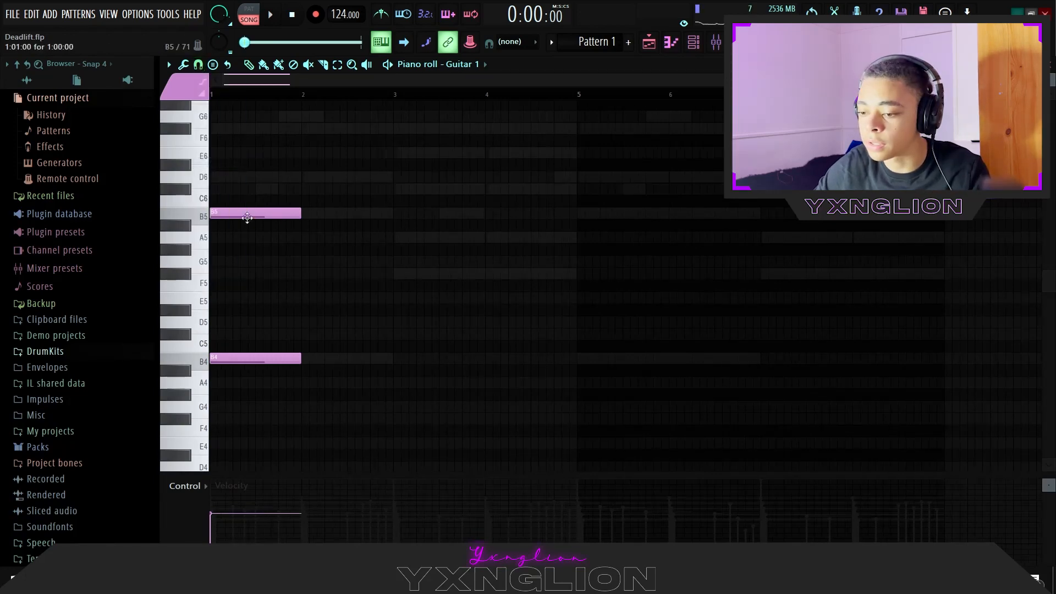
Step: Add a one-bar A5 note at 1:05:00 and a one-bar G5 note slightly after it
scroll(254, 250, up, 2)
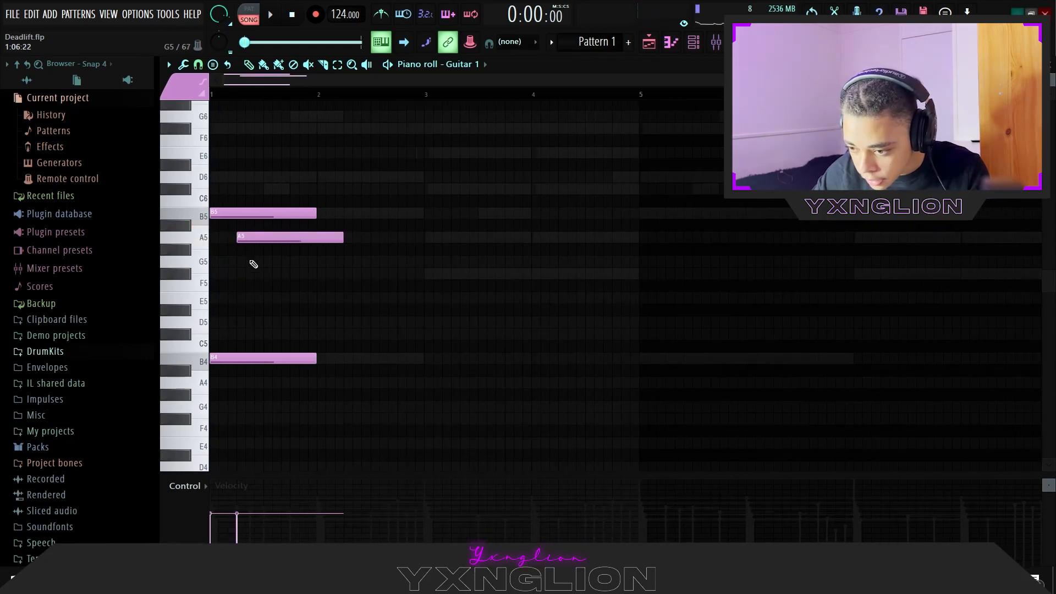
click(253, 262)
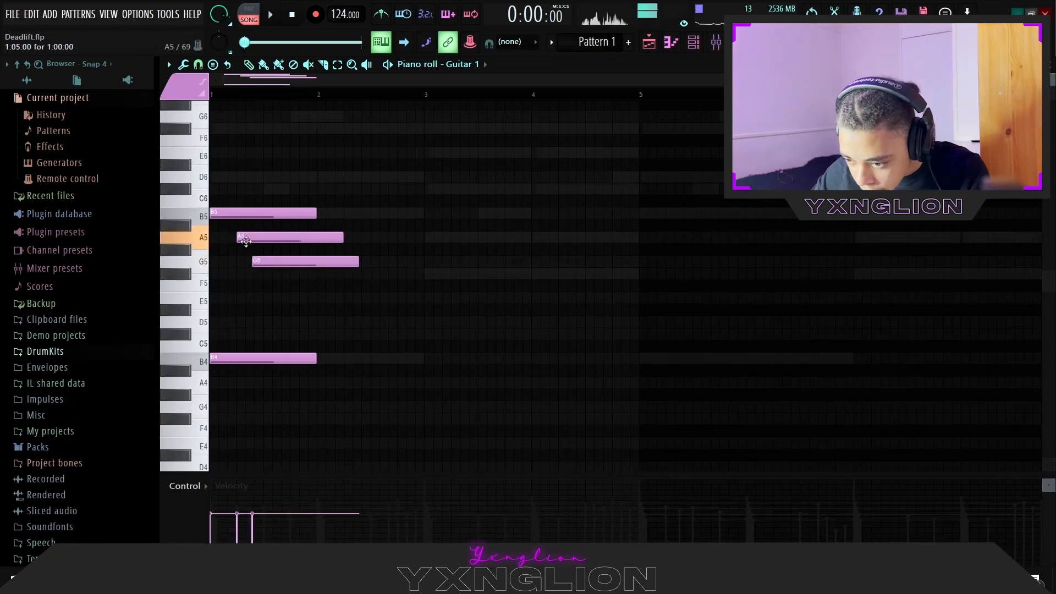
double_click(245, 240)
click(615, 195)
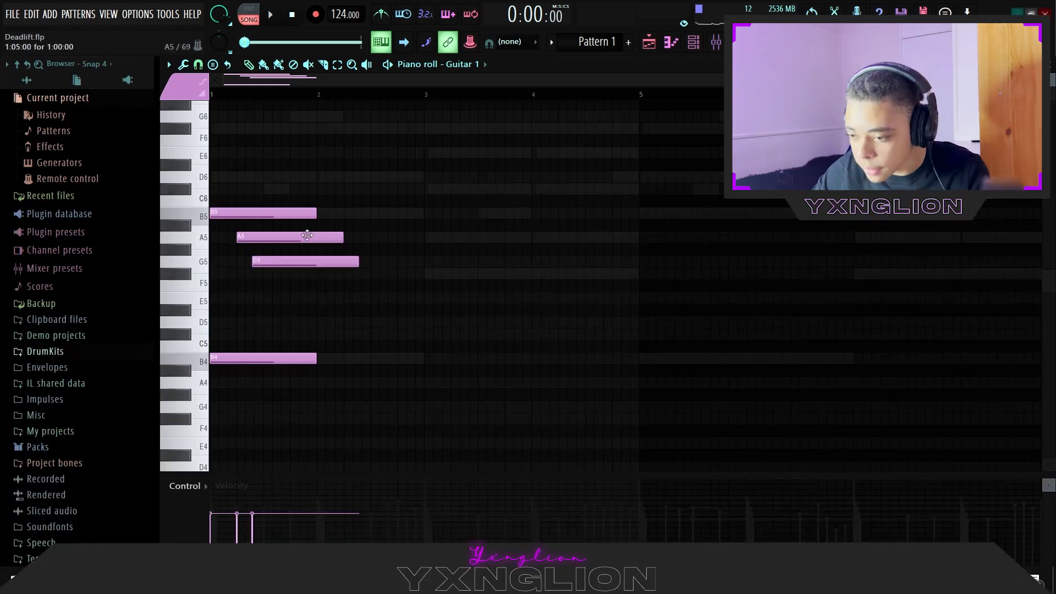
Step: Replace the A5 note with a one-bar F#5 note at 1:04:16 and play back the result
right_click(284, 237)
click(237, 275)
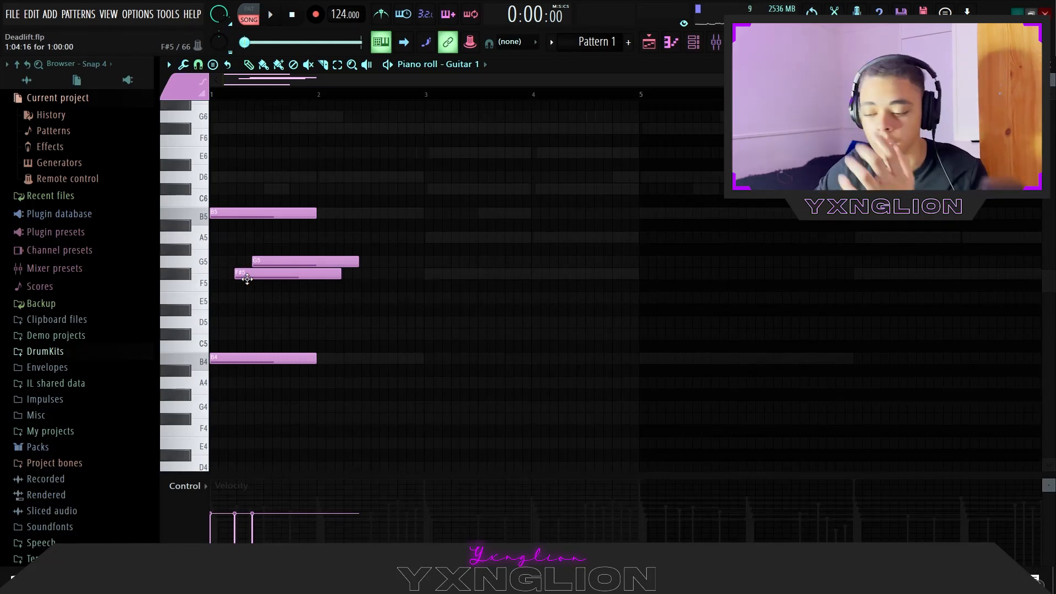
key(space)
scroll(248, 280, up, 2)
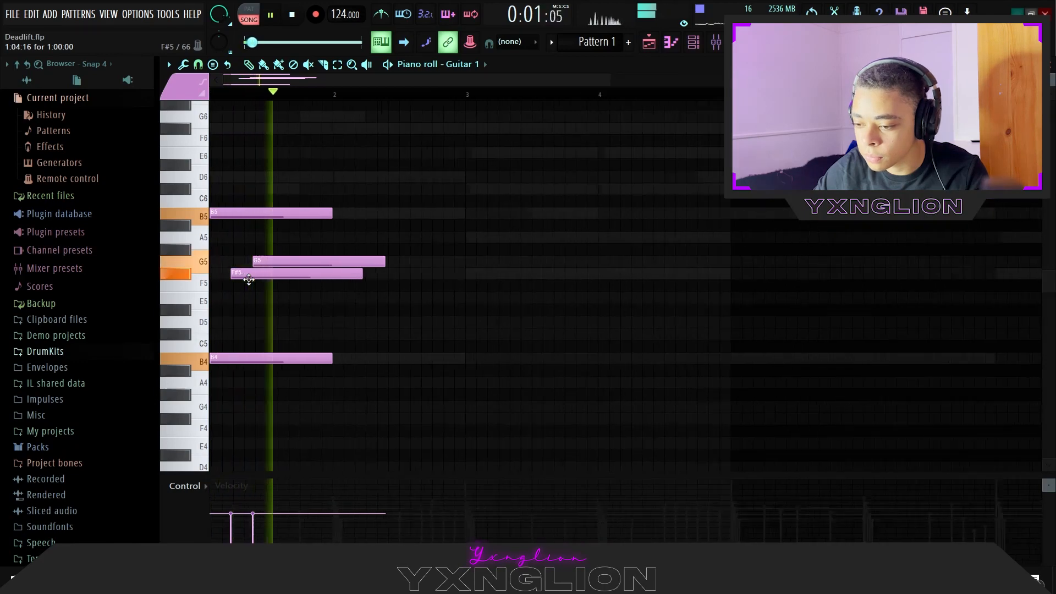
key(space)
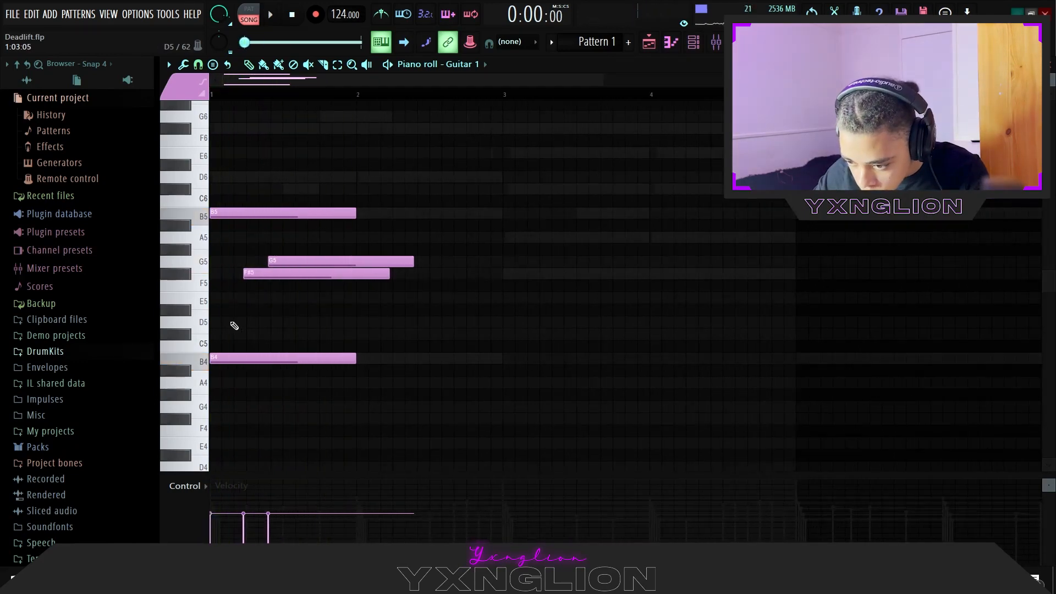
Step: Try D5 and C#5 notes between the F#5 and B4 notes in bar 1, shifting the C#5 slightly later during playback
click(235, 322)
key(space)
click(247, 335)
key(space)
key(space)
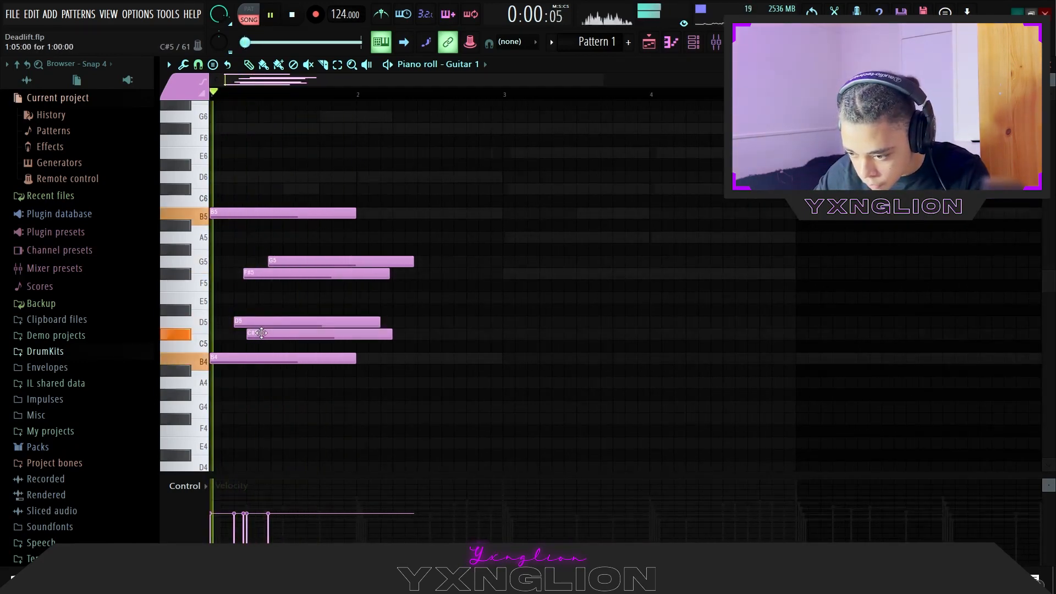
drag(263, 334, 275, 333)
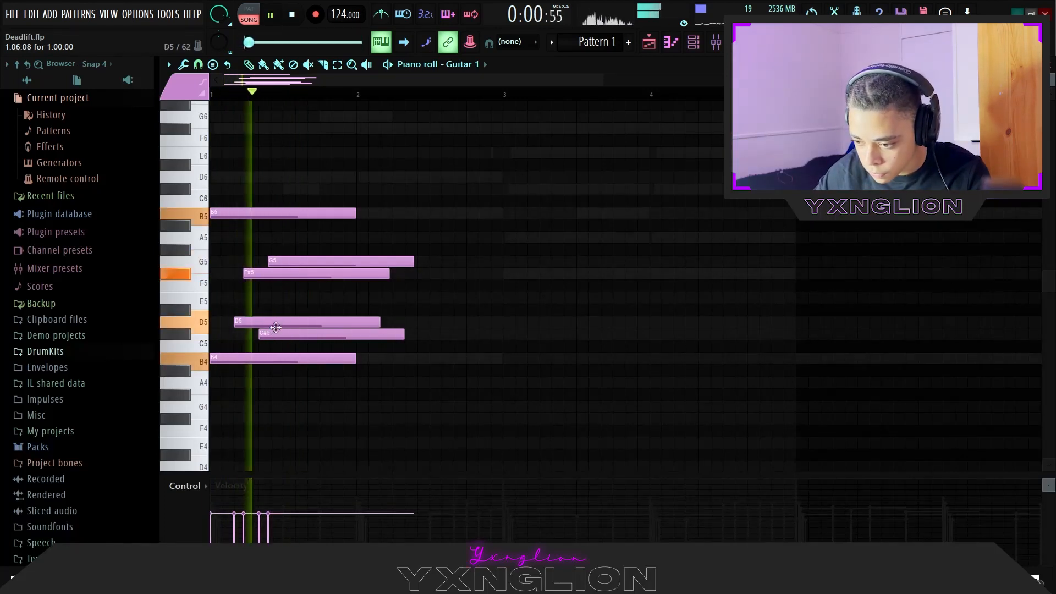
Step: Delete the D5 and C#5 notes and play back the remaining notes
right_click(276, 325)
right_click(277, 332)
key(space)
key(space)
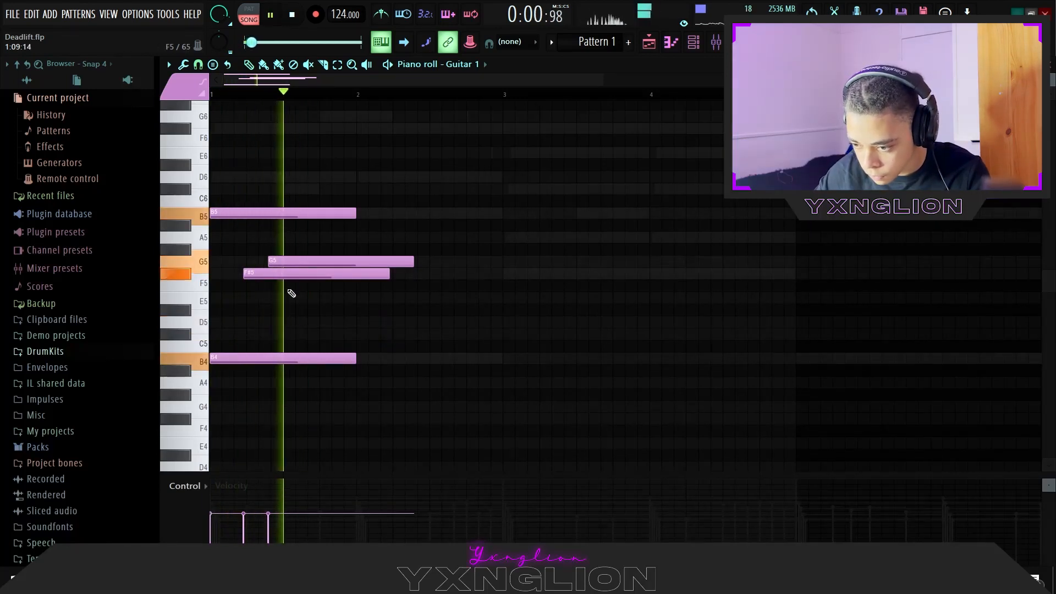
key(space)
Step: Move the F#5 note down to C#5 at 1:03:16 and the G5 note down to D5 at 1:05:00
drag(267, 281, 258, 336)
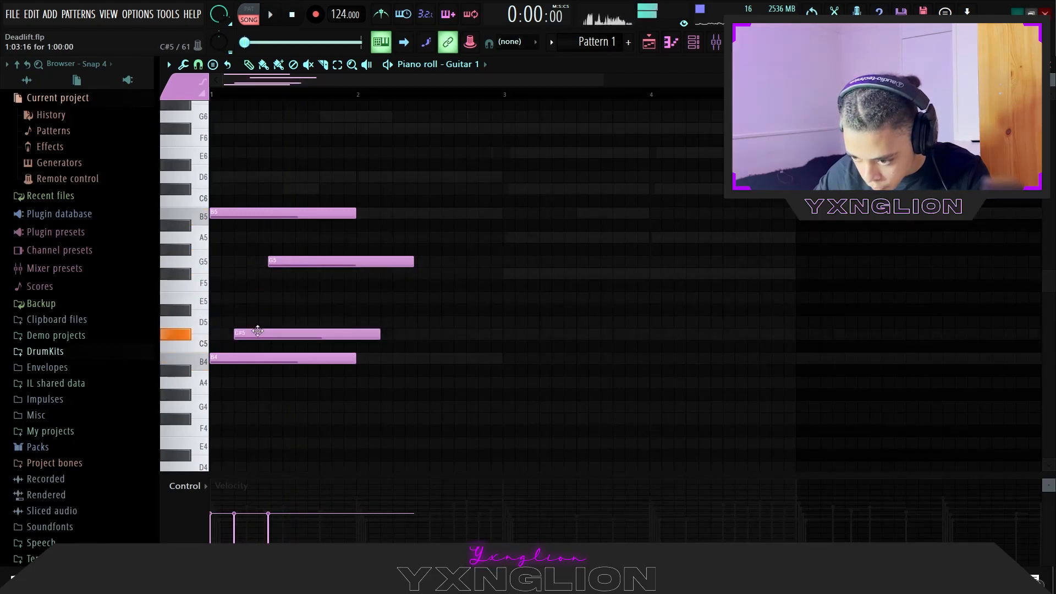
key(space)
drag(274, 261, 252, 325)
key(space)
Step: Add a G5 note shortly after the D5 and an F#5 note at mid-bar 1, and play back the melody
click(266, 263)
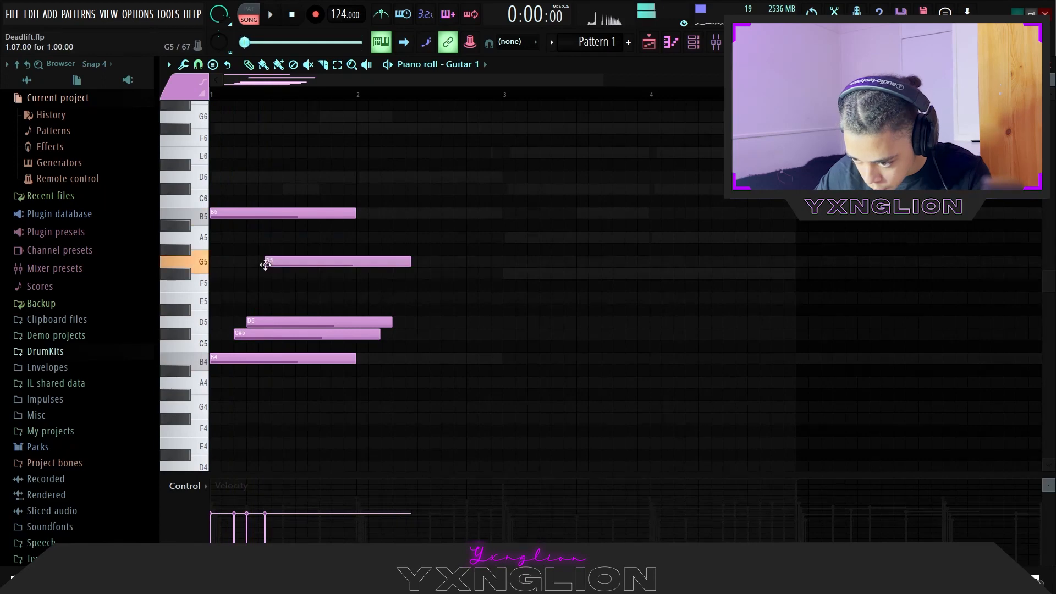
key(space)
drag(261, 263, 308, 279)
click(280, 277)
key(space)
key(space)
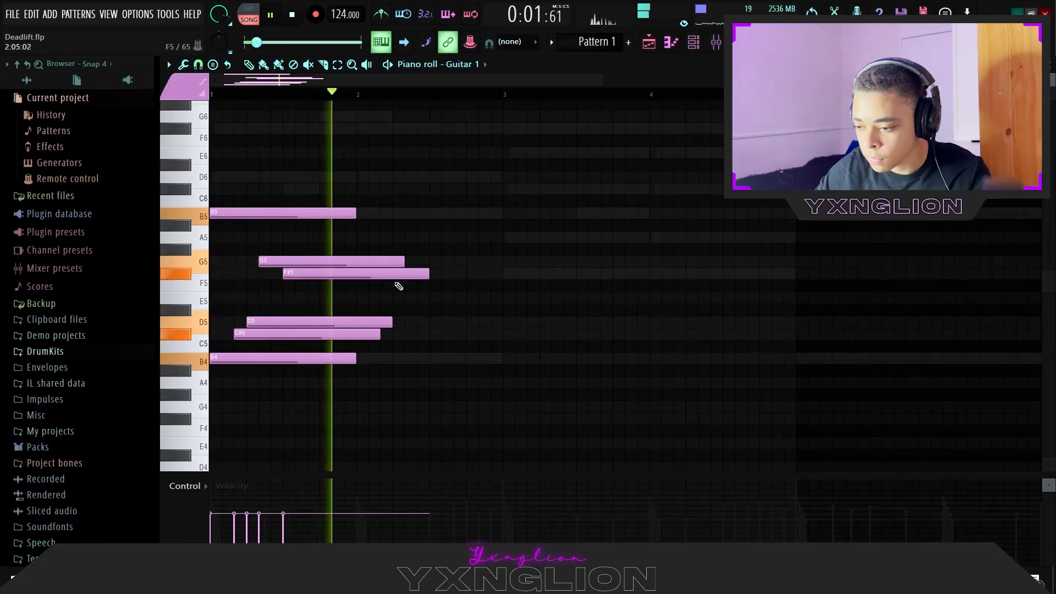
key(space)
Step: Shorten the G5, F#5 and first D5 notes to about the end of bar 1, and add second C#5 and D5 notes
drag(300, 308, 290, 338)
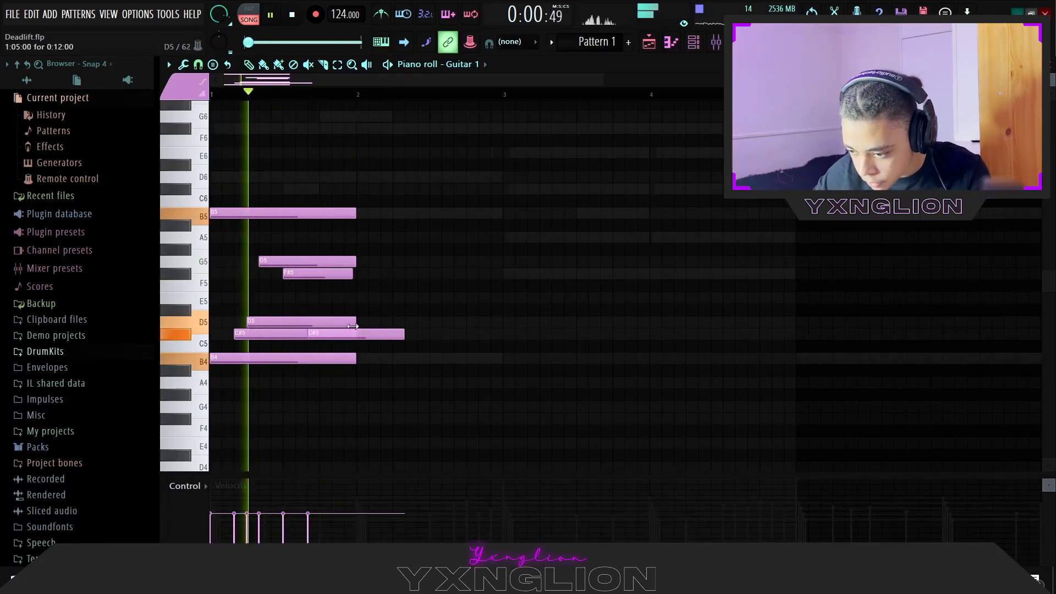
drag(330, 309, 328, 321)
key(space)
key(space)
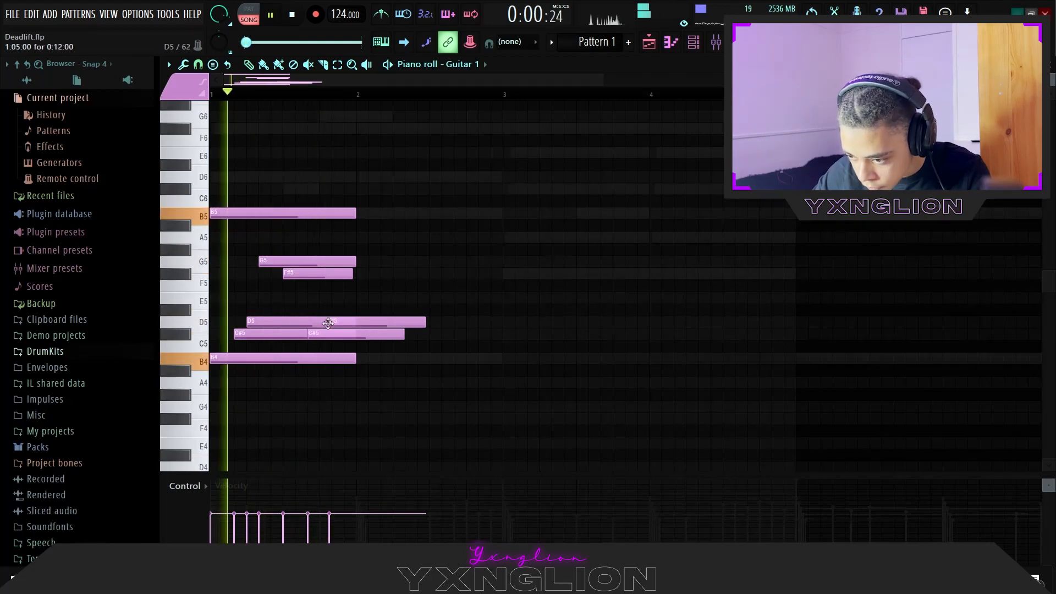
Step: Add a second F#5 note at 1:15:08 and shorten it to 0:03:16
click(345, 274)
drag(346, 276, 343, 275)
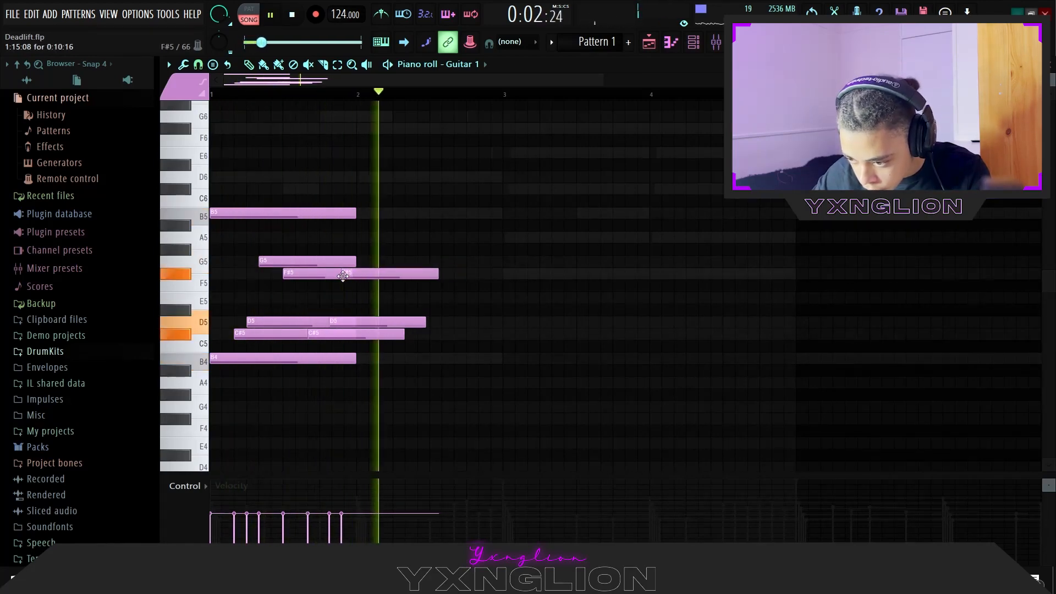
drag(435, 273, 370, 273)
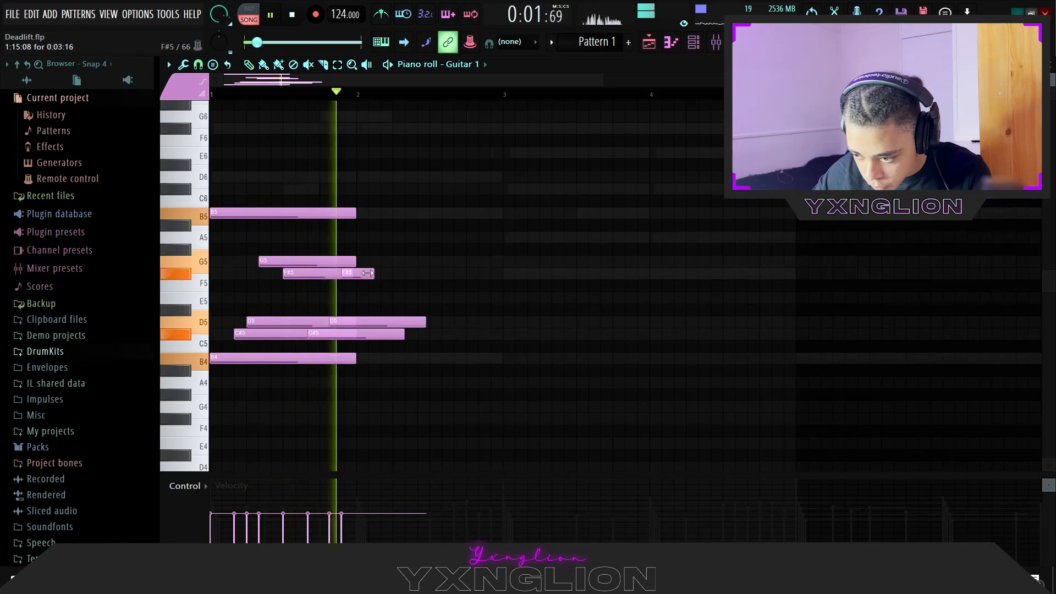
Step: Slice the D5 and C#5 notes at the start of bar 2 and delete the overhanging pieces
drag(404, 207, 408, 338)
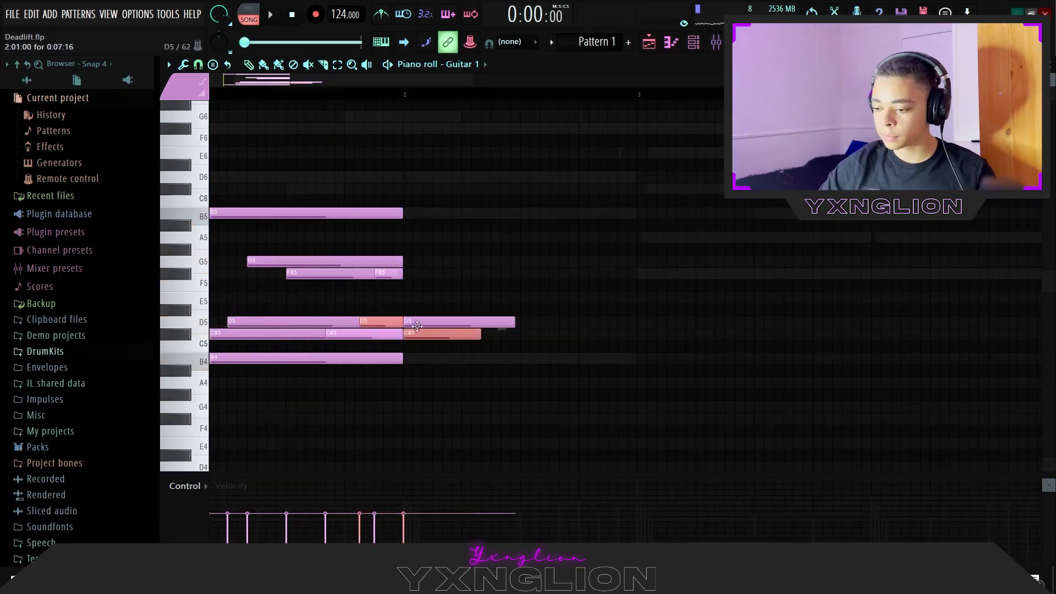
right_click(417, 326)
right_click(435, 334)
Step: Duplicate the one-bar melody into bar 2, and duplicate both bars to fill bars 3 and 4
key(ctrl+b)
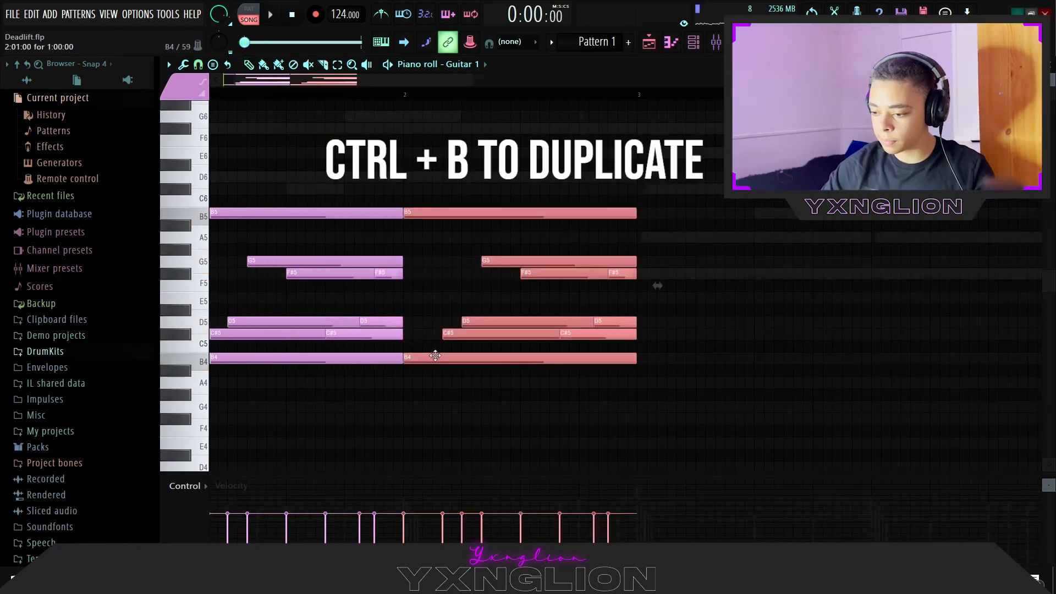
scroll(430, 449, down, 5)
key(ctrl+b)
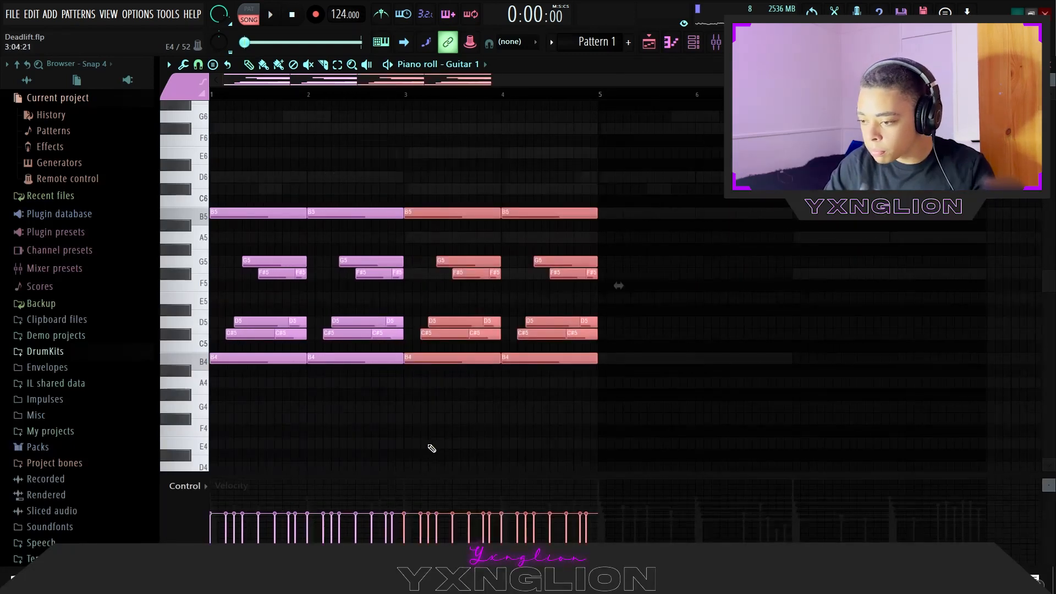
scroll(432, 449, up, 4)
scroll(432, 448, down, 4)
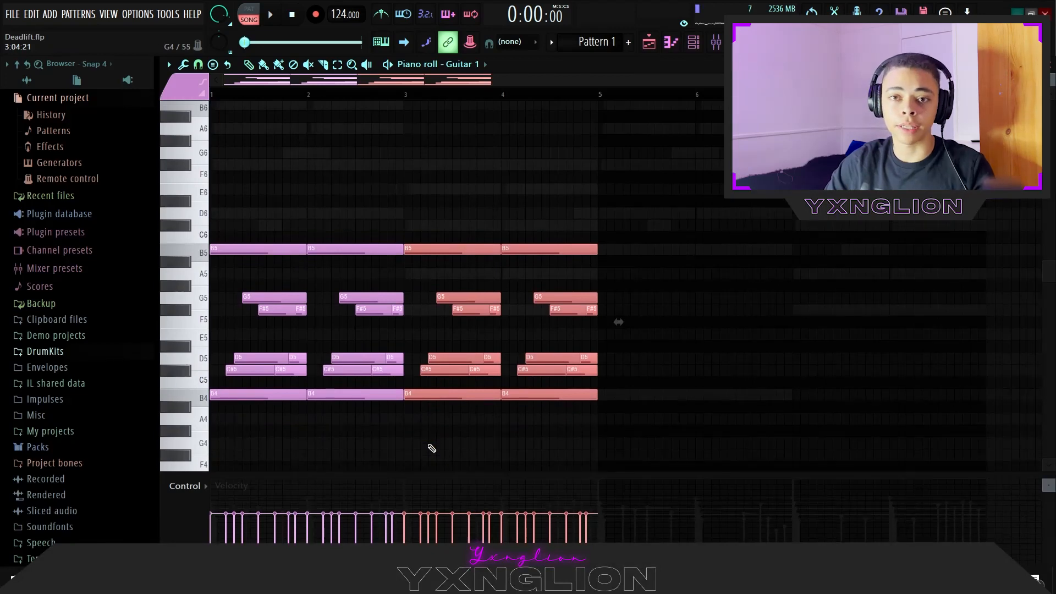
Step: Transpose the duplicated notes in bars 3 and 4 down five semitones, from B to F#, and play back the pattern
key(Down)
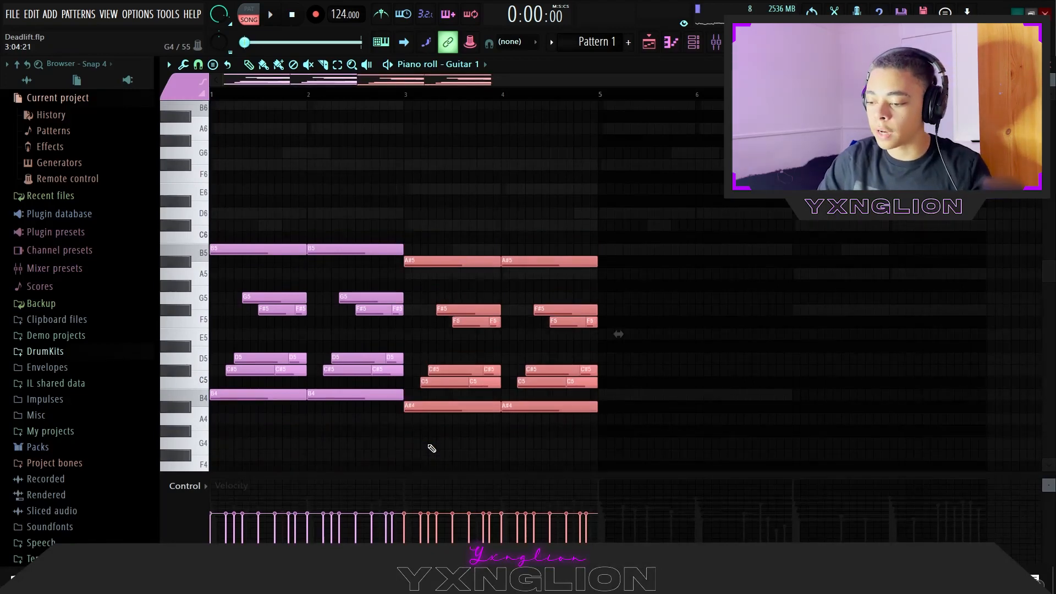
key(Down)
key(Down)
key(Down)
key(Down)
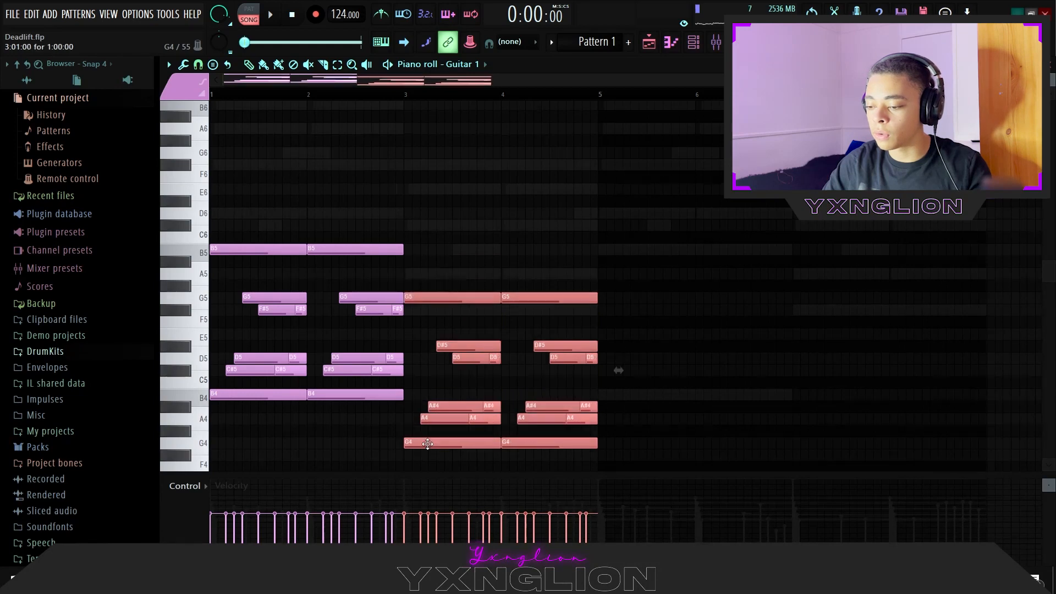
key(space)
scroll(430, 448, down, 4)
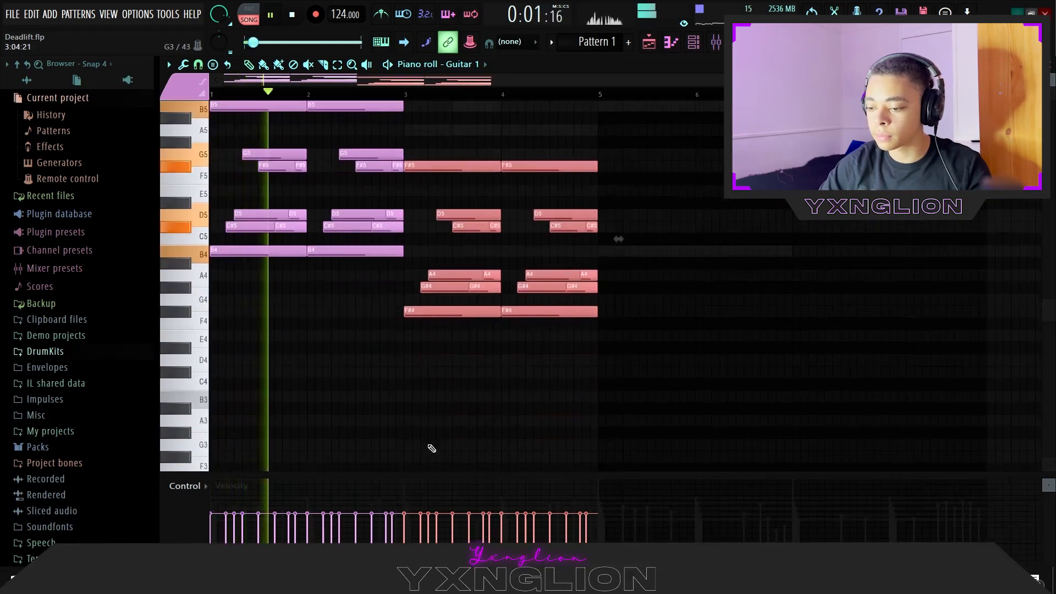
click(403, 415)
scroll(405, 413, up, 2)
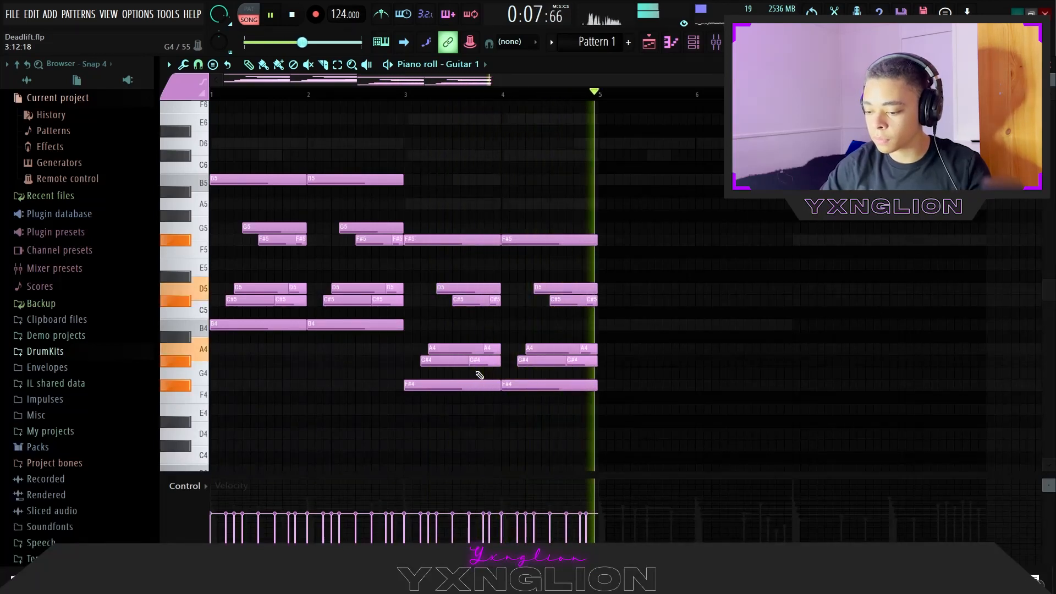
key(space)
Step: Randomize the velocity levels of all notes in the pattern and play back the result
key(alt+r)
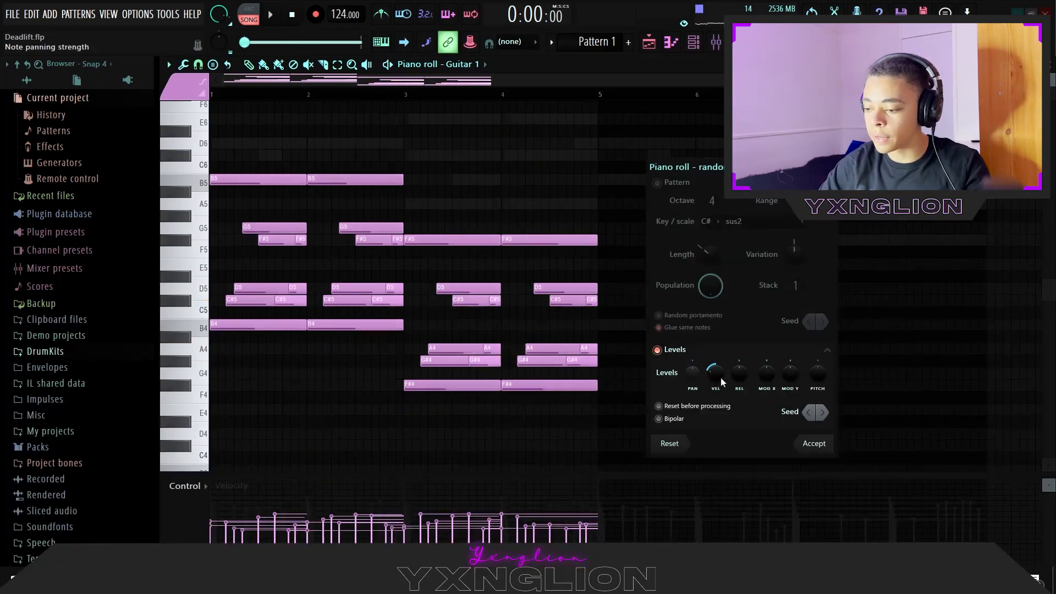
click(814, 444)
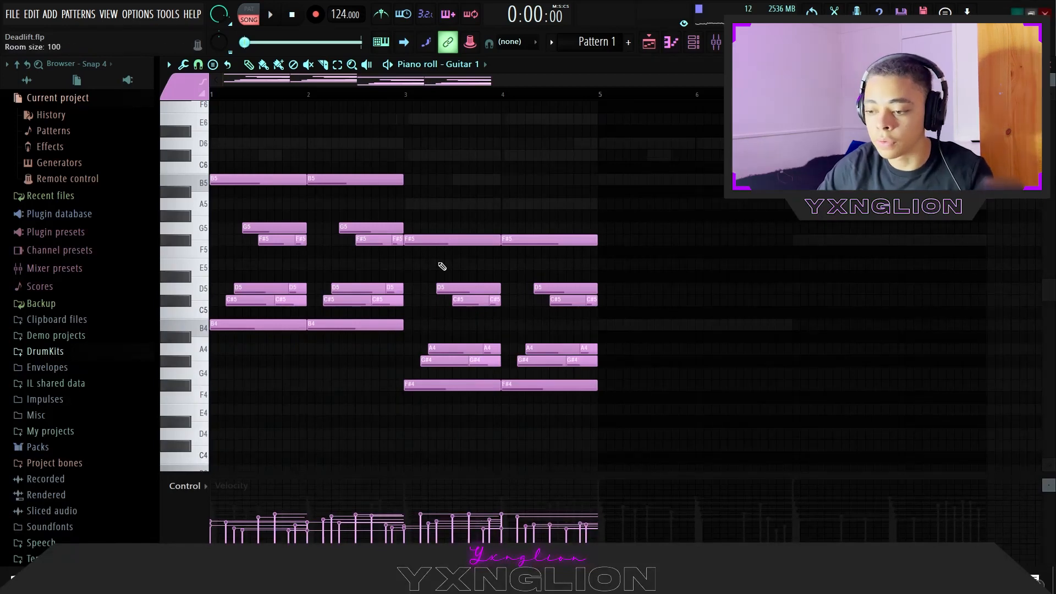
key(space)
scroll(544, 185, up, 3)
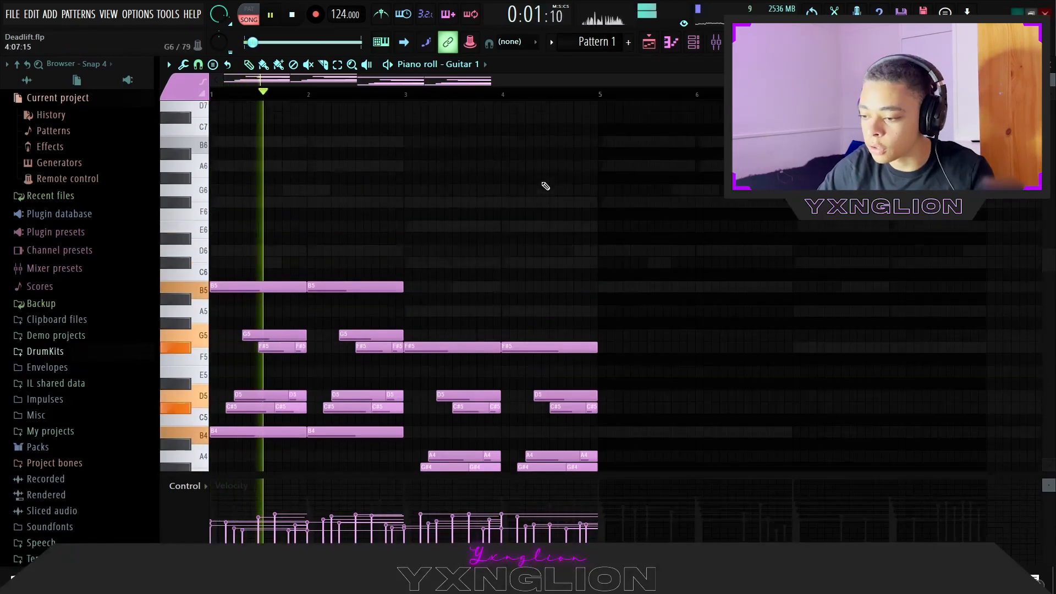
scroll(546, 186, down, 4)
scroll(544, 184, up, 5)
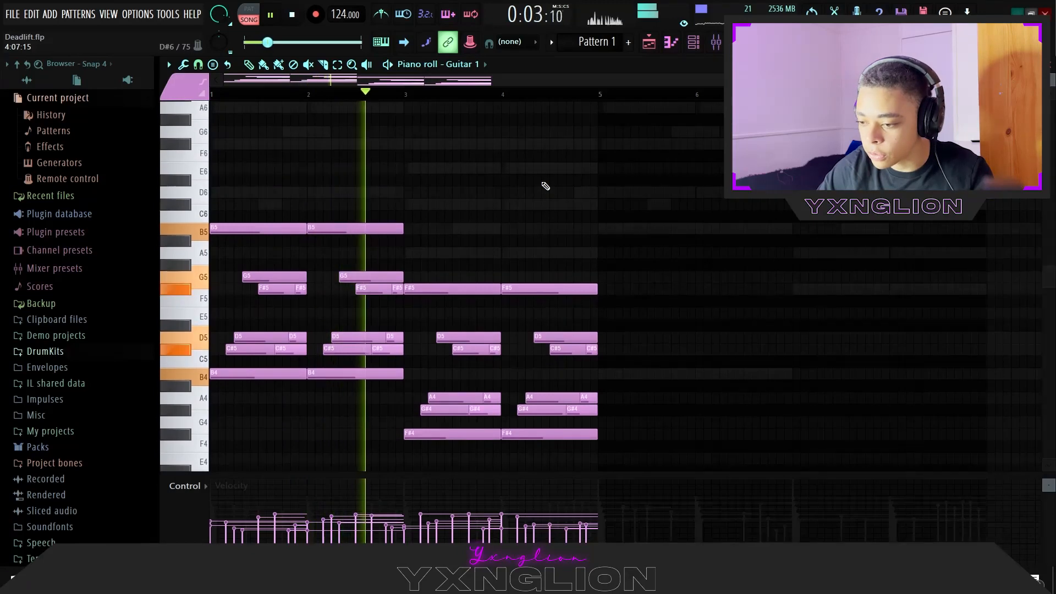
key(space)
scroll(378, 209, up, 3)
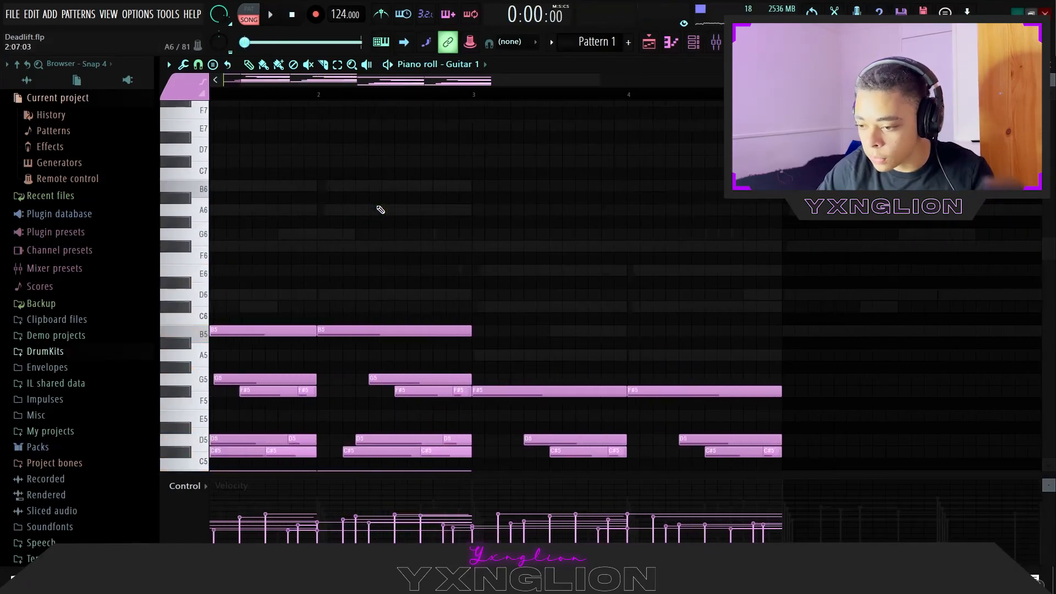
scroll(248, 264, left, 1)
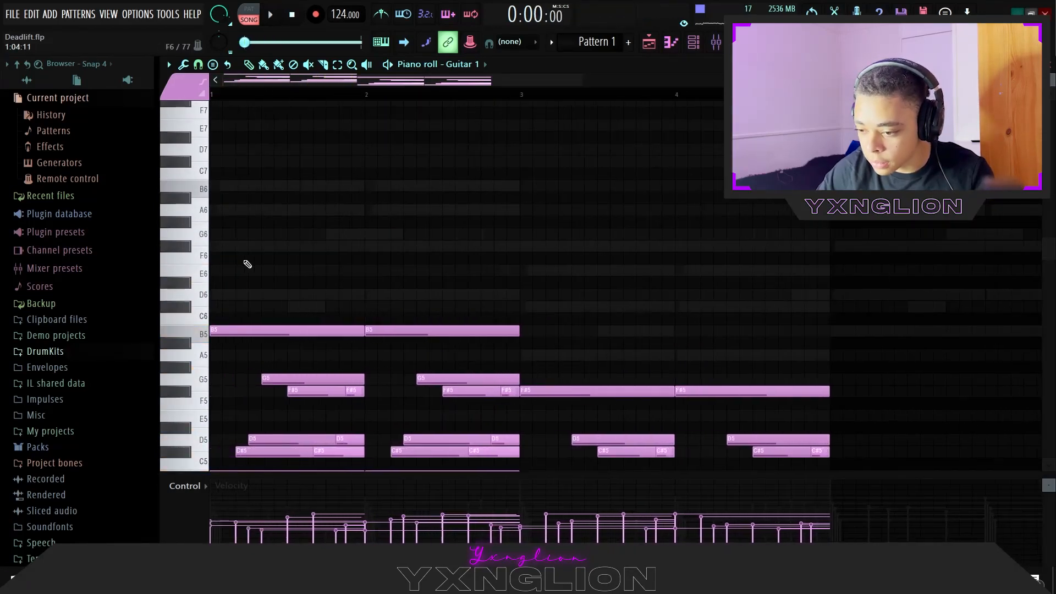
click(218, 235)
key(space)
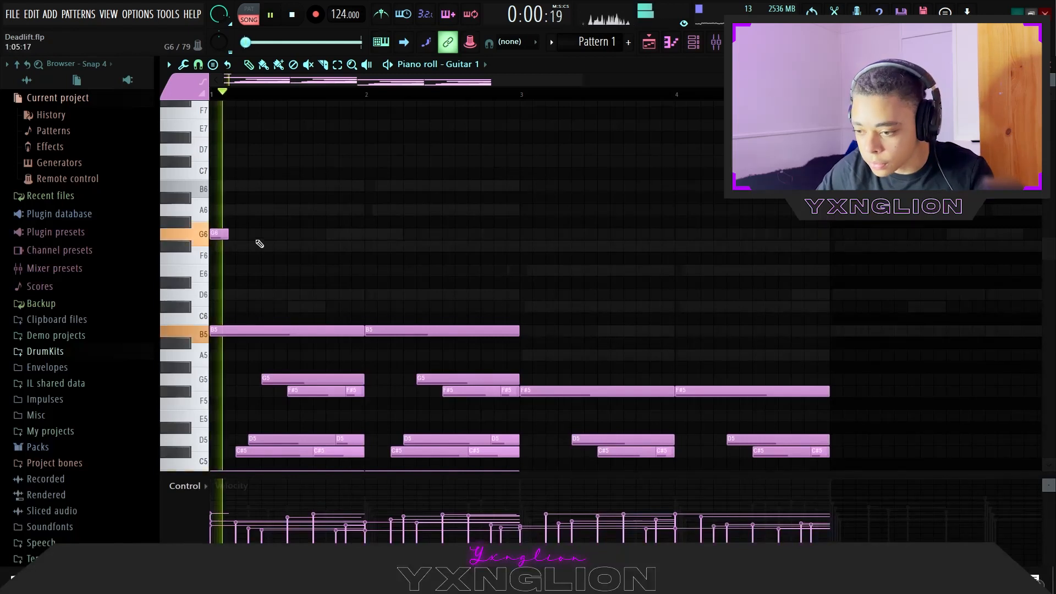
key(space)
drag(214, 238, 213, 250)
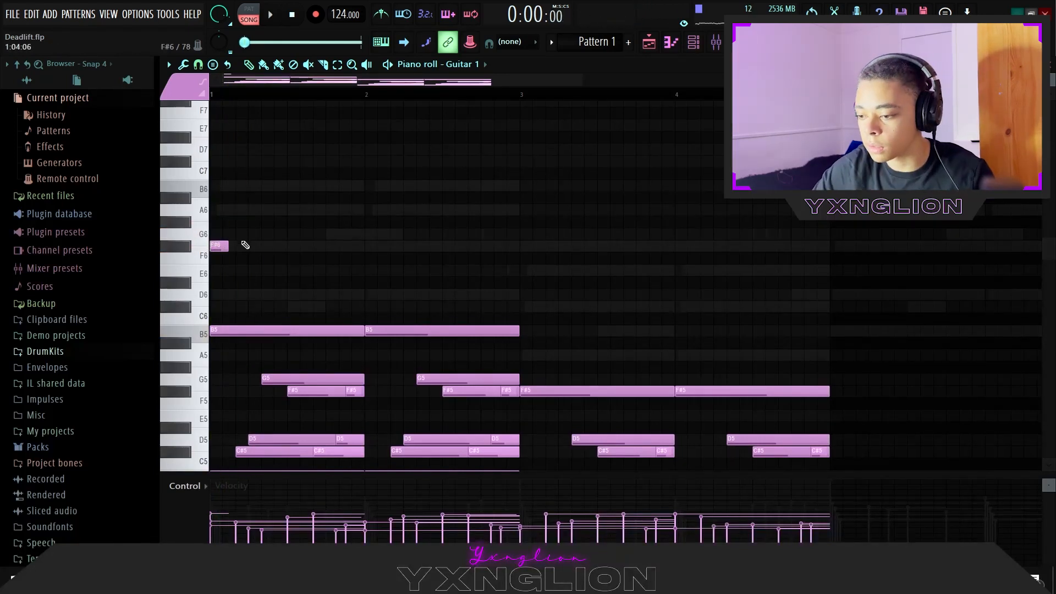
key(space)
click(255, 236)
scroll(270, 237, up, 2)
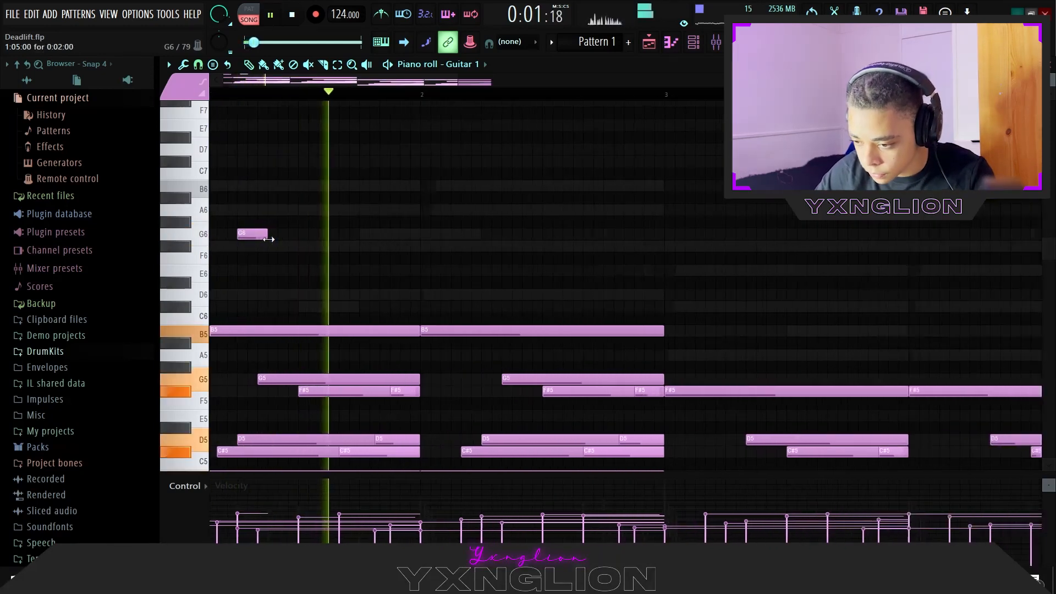
key(space)
key(space)
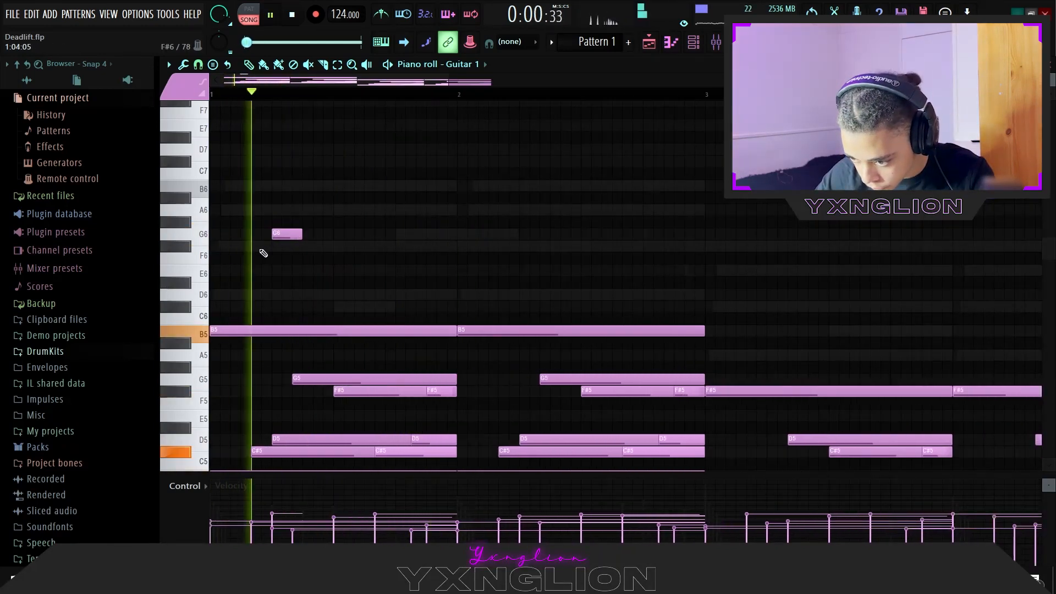
right_click(291, 237)
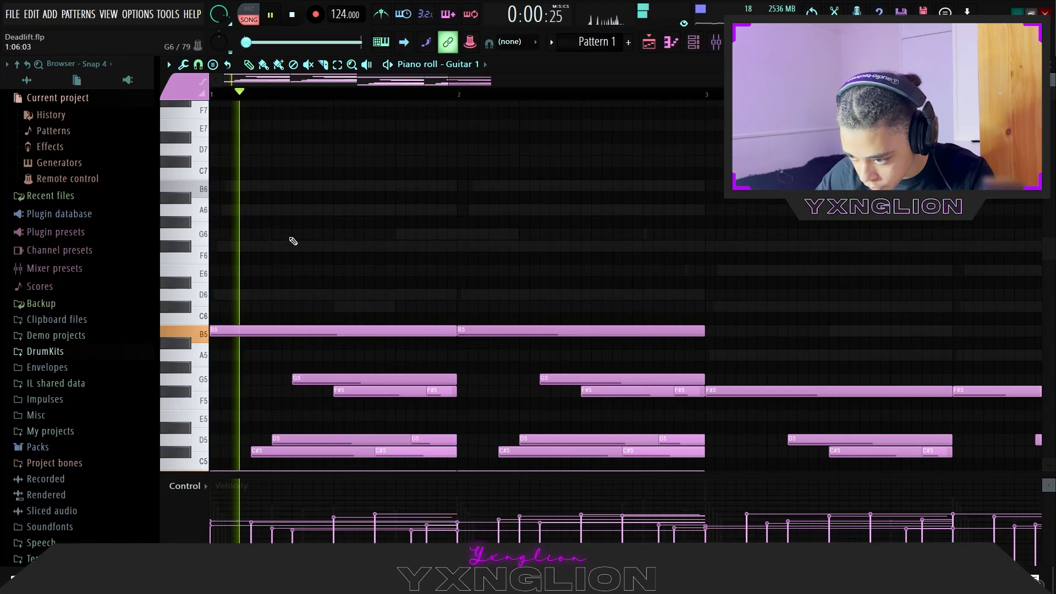
Step: Add an F#6 note at 1:09:00 lasting 0:04:00 and chop it into short notes with the Default chopper pattern
click(336, 234)
key(space)
drag(341, 246, 341, 251)
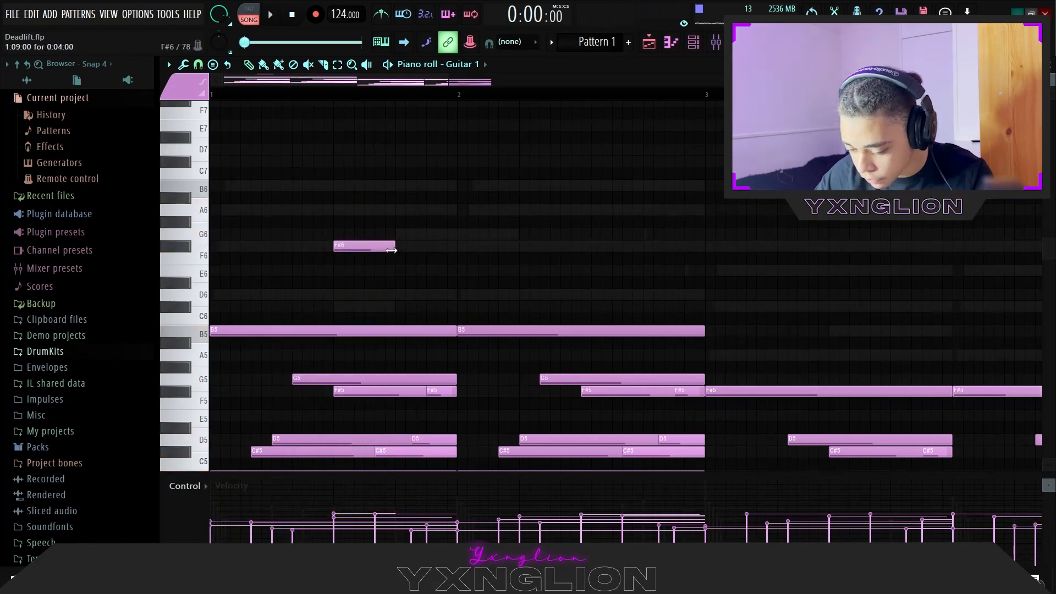
key(alt+u)
key(space)
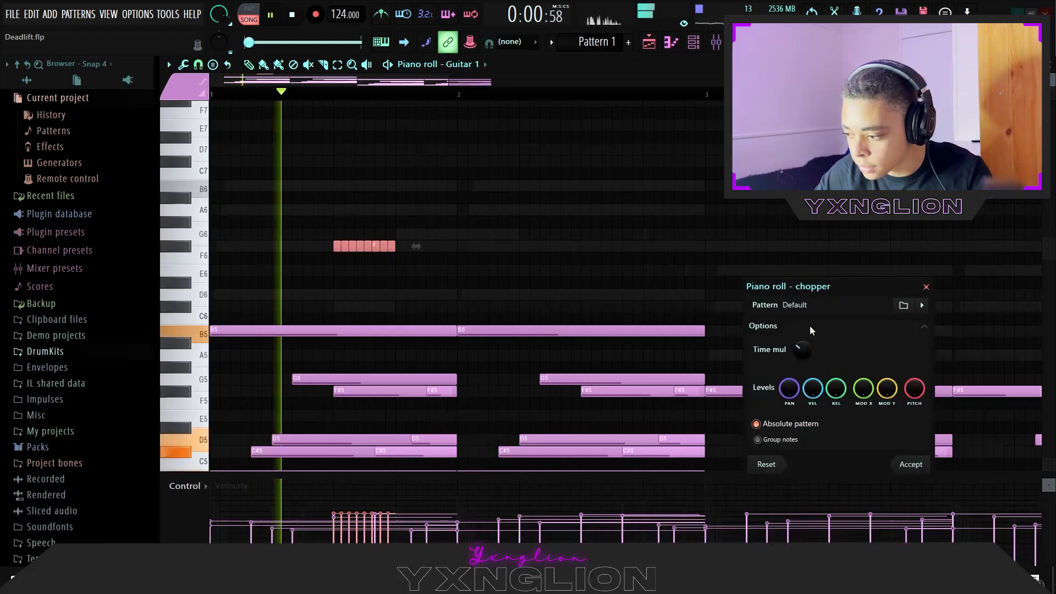
click(908, 465)
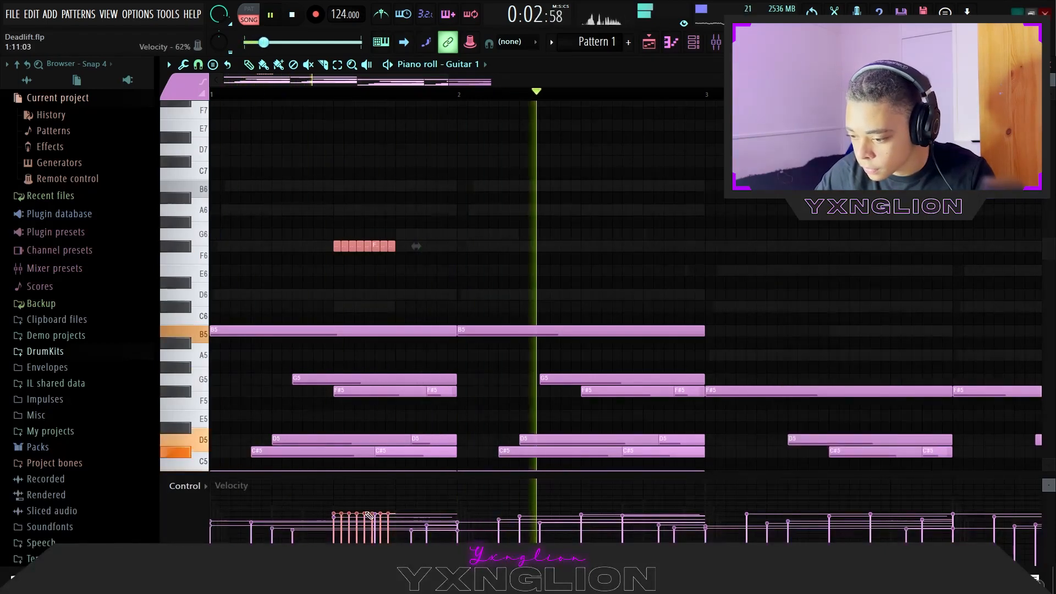
Step: Shape the velocities of the chopped F#6 notes into a rising ramp and play back the melody
key(space)
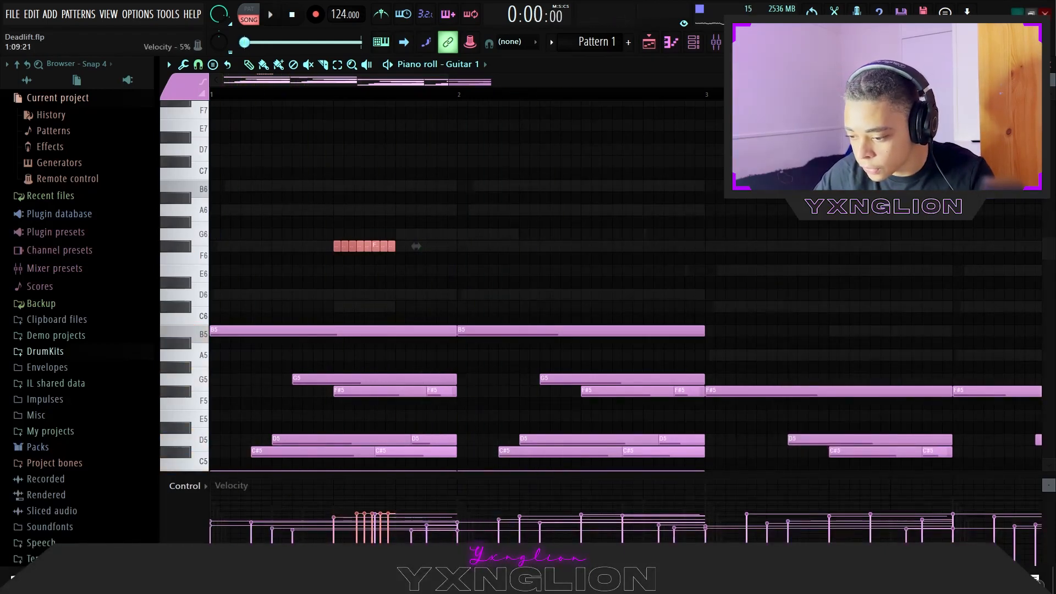
key(space)
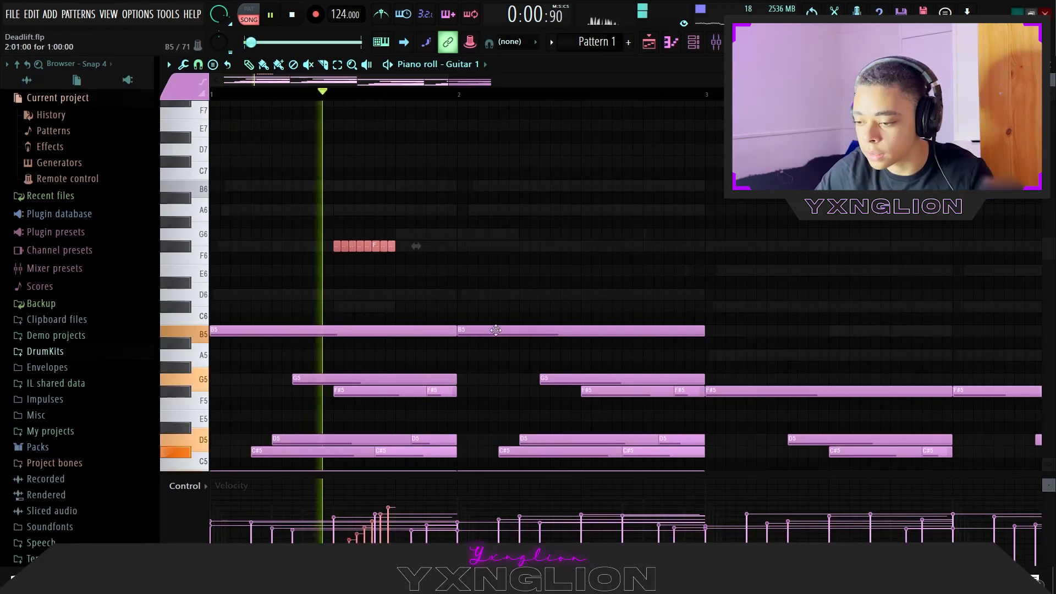
click(454, 253)
key(space)
Step: Add short G6 and F#6 notes at the end of bar 1 and E6, D6 and F#6 notes in bar 2, and play them back
click(406, 235)
key(space)
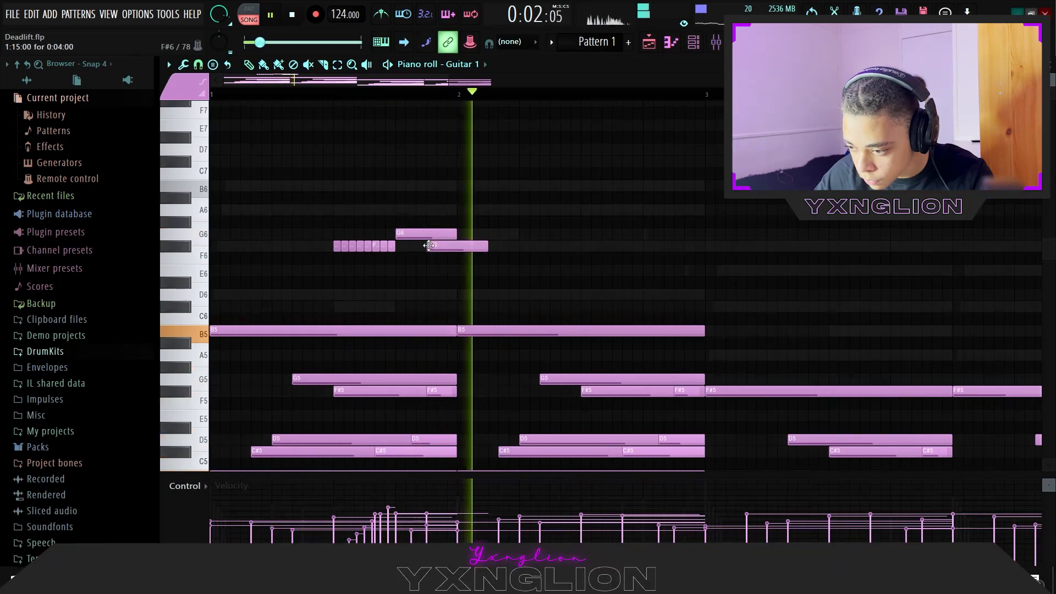
key(space)
key(space)
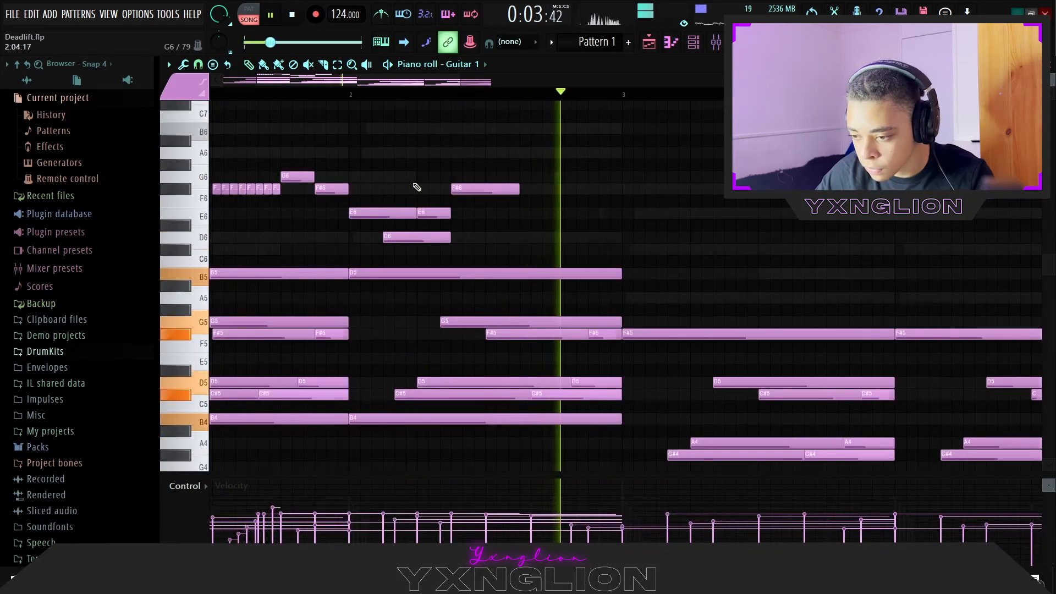
scroll(417, 188, down, 3)
scroll(417, 188, down, 2)
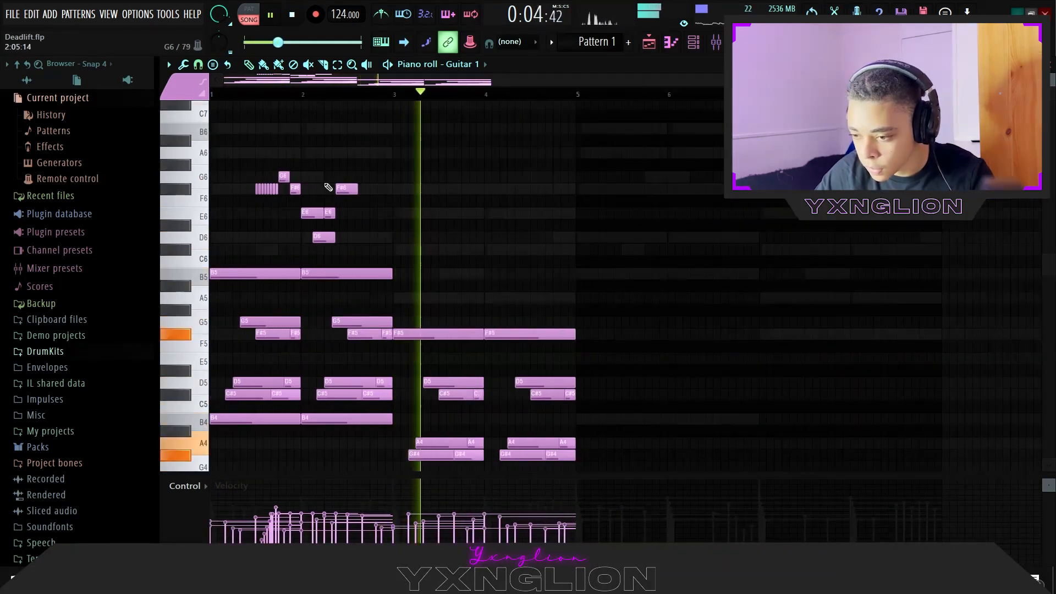
Step: Select the upper melody notes in bars 1 and 2, vary their velocities, and play back the pattern
drag(255, 160, 374, 246)
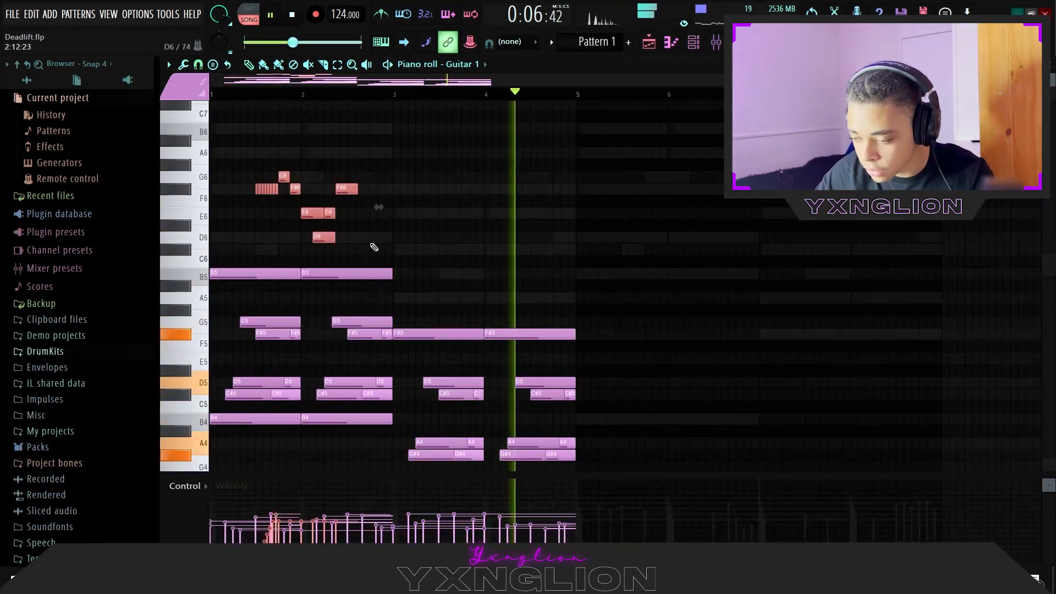
key(space)
key(space)
ctrl+click(442, 223)
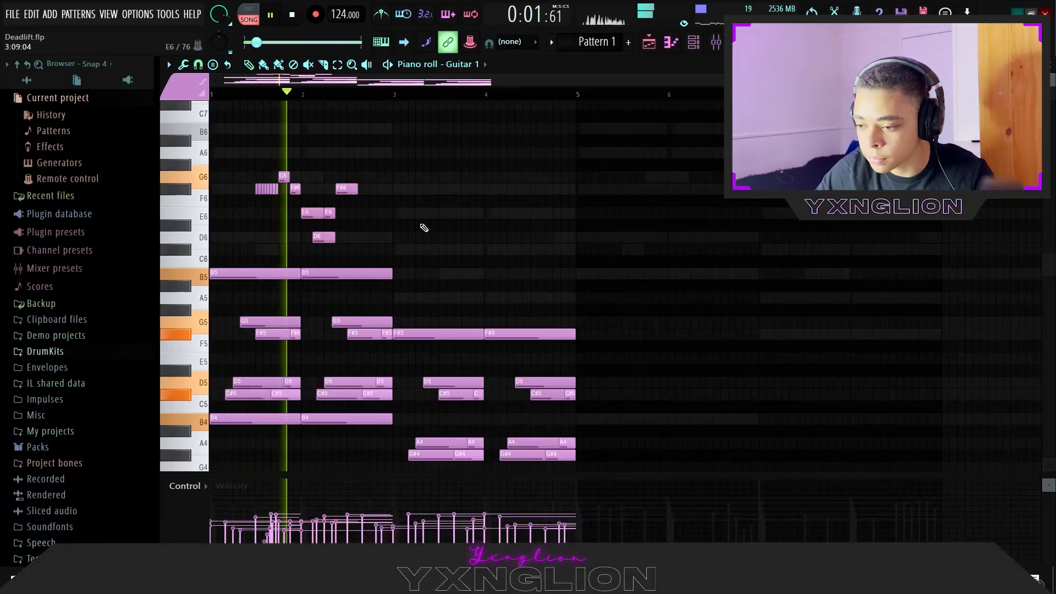
Step: Replace the second E6 and the long F#6 in bar 2 with short A6, G6 and F#6 notes in the bar's second half
key(space)
scroll(329, 192, up, 2)
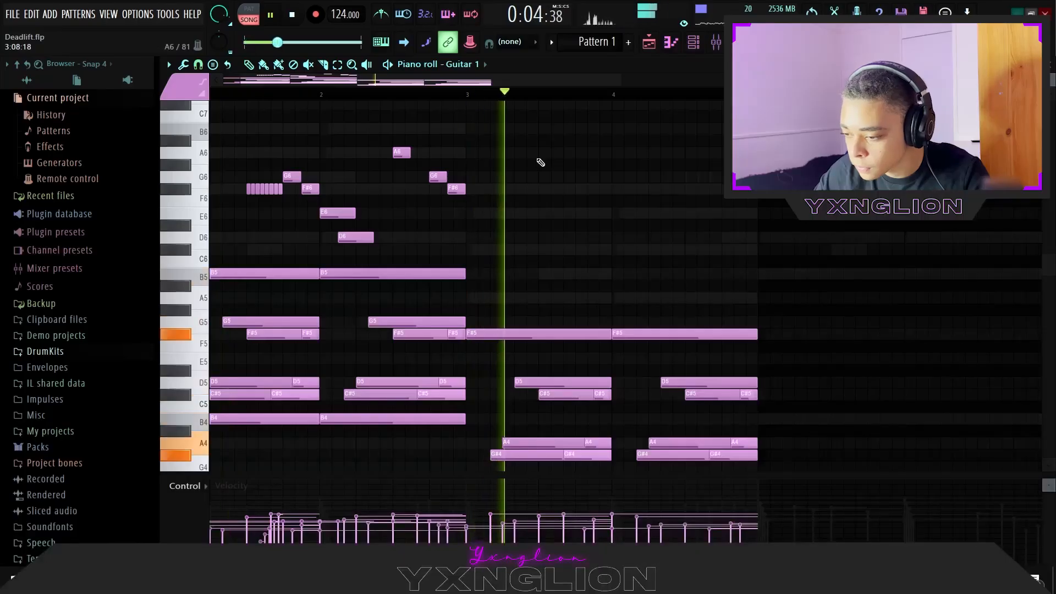
key(space)
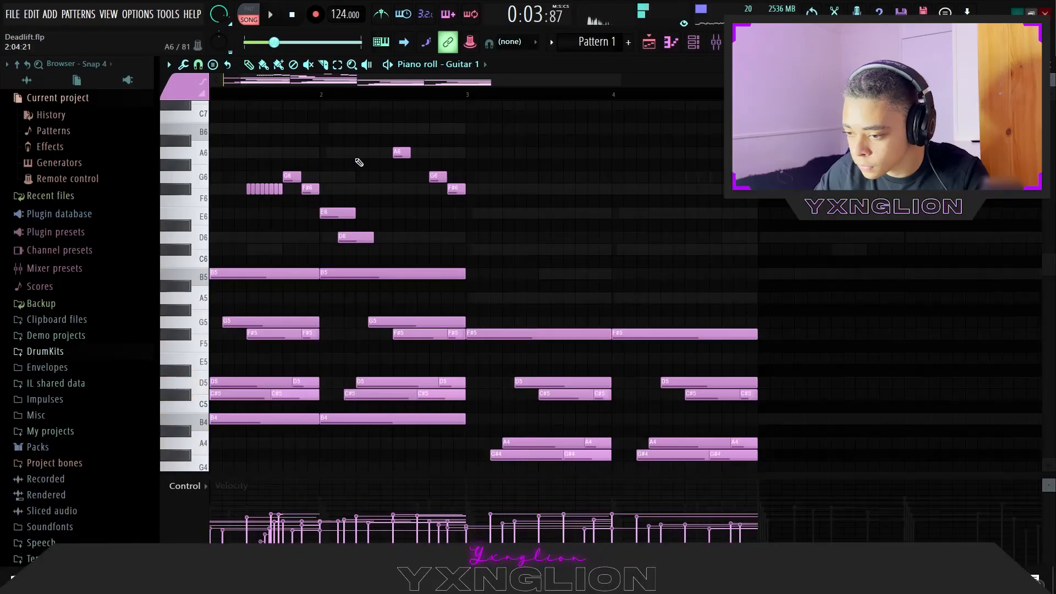
Step: Copy the upper melody notes from bars 1 and 2 to the same positions in bars 3 and 4
scroll(233, 140, down, 2)
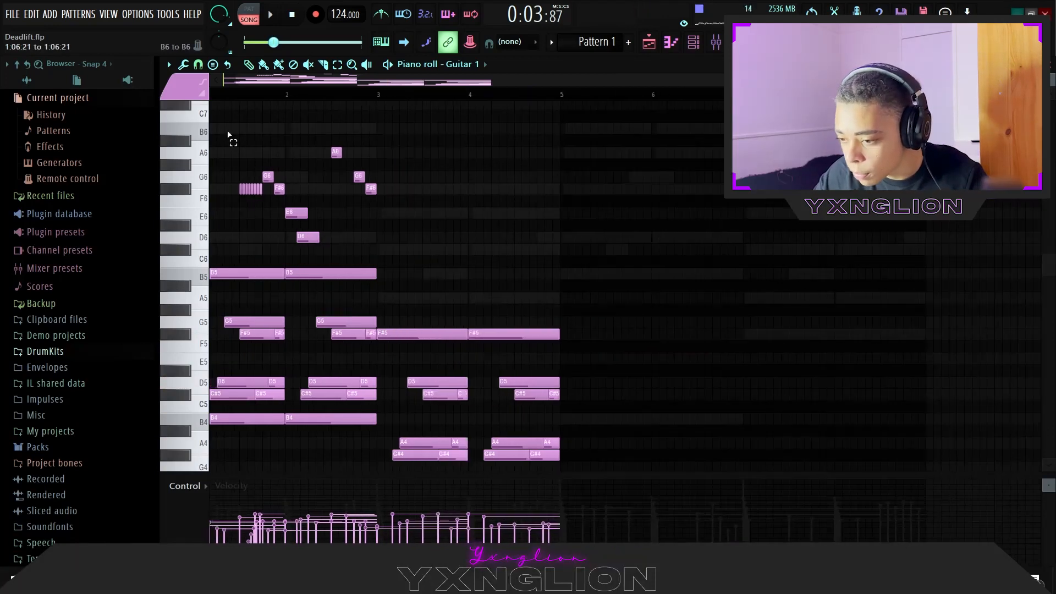
drag(228, 135, 384, 243)
drag(308, 237, 488, 239)
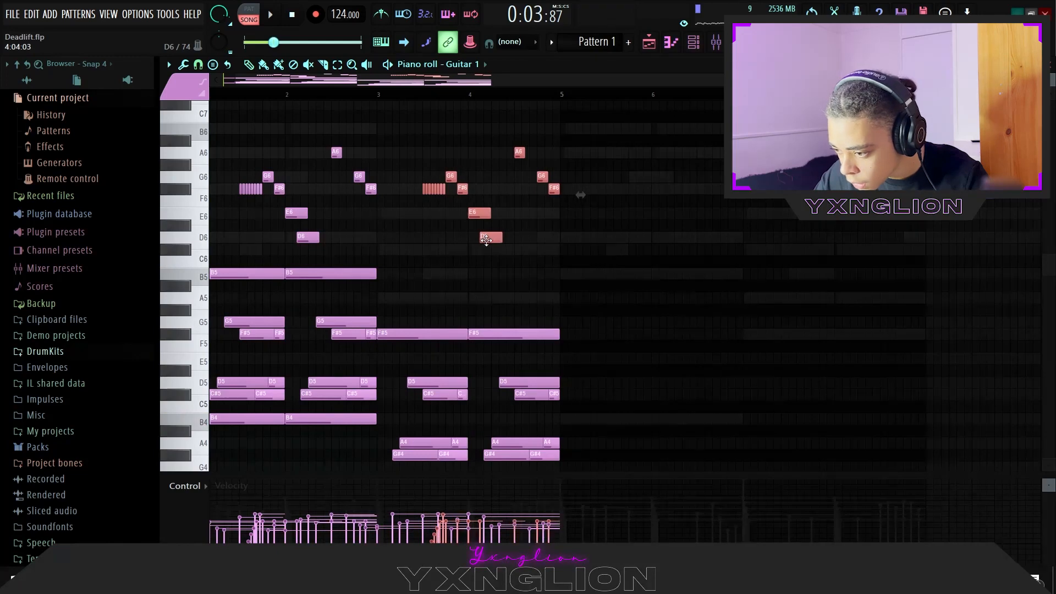
ctrl+click(514, 231)
Step: Reshape the velocities of the chopped F#6 notes in bar 3, and play back the pattern
key(space)
scroll(455, 203, up, 2)
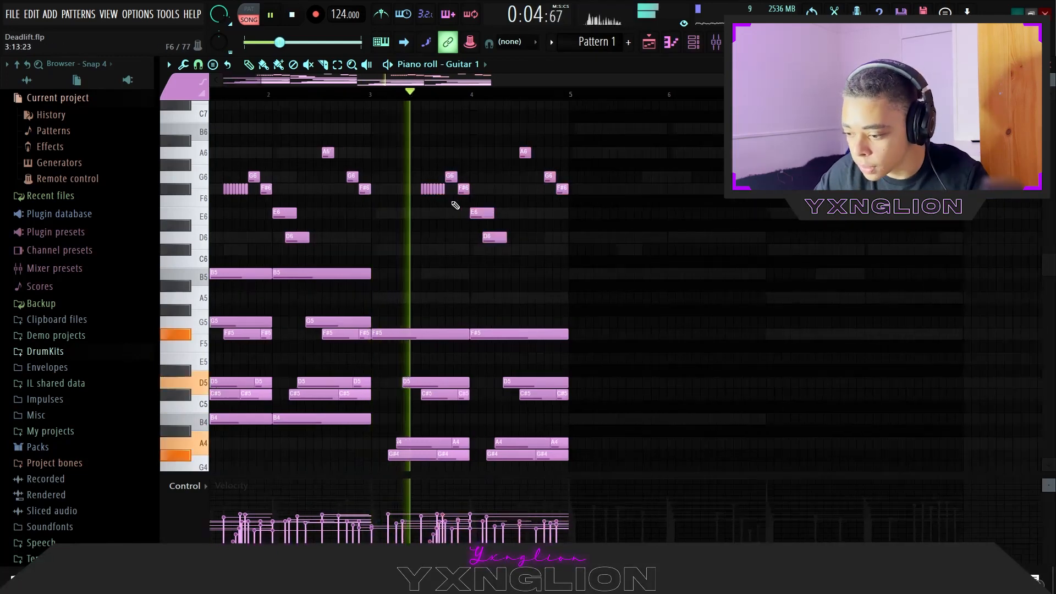
key(space)
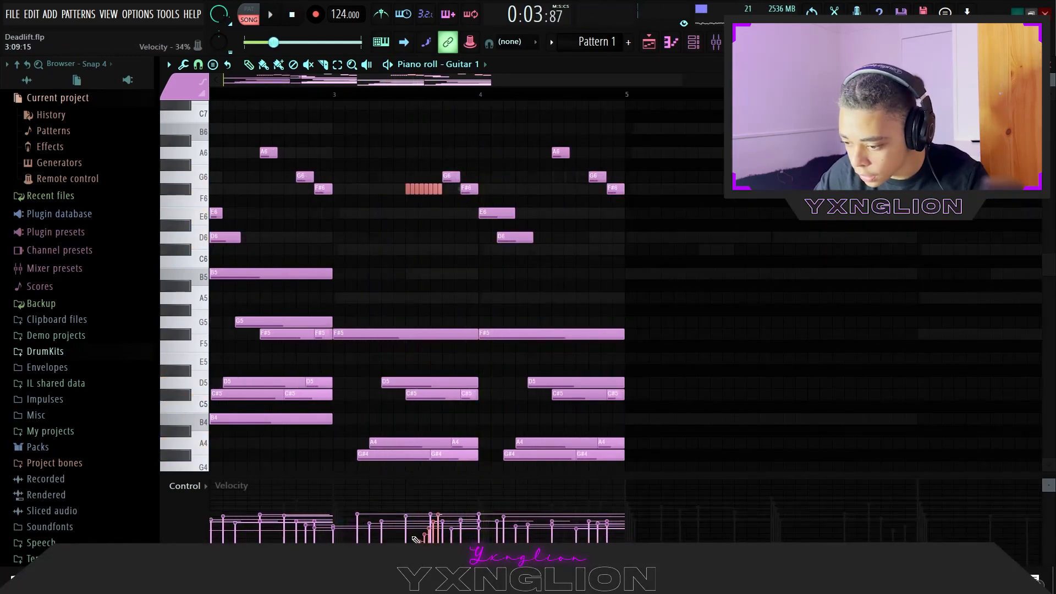
drag(417, 537, 424, 540)
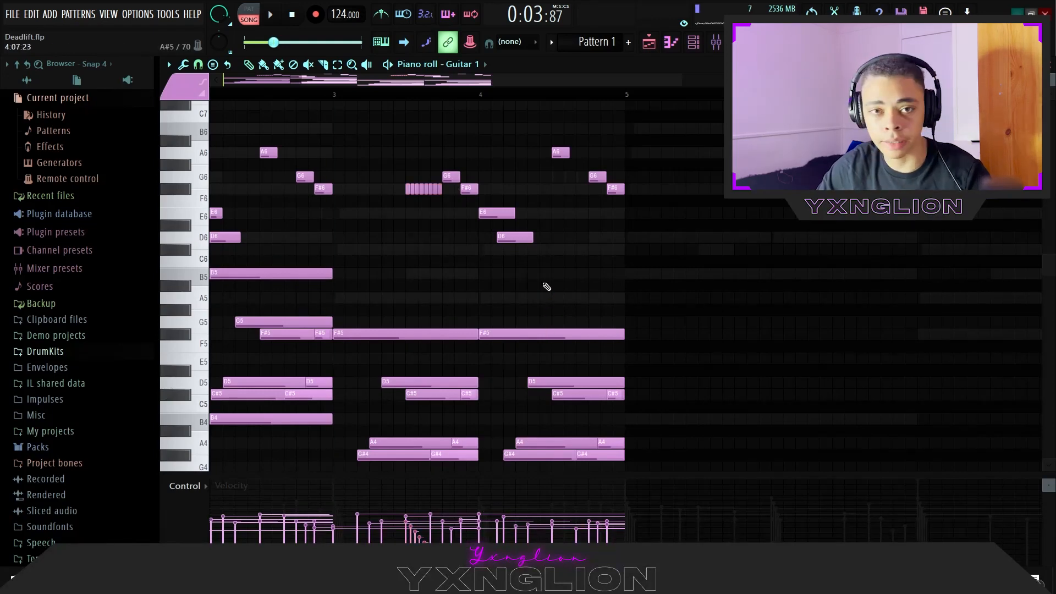
key(space)
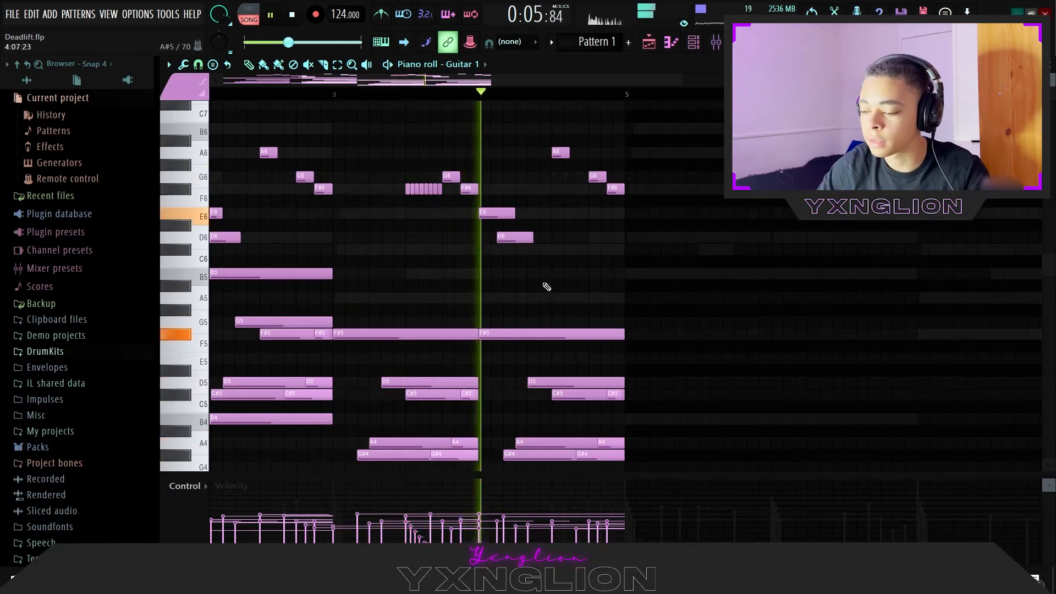
scroll(618, 249, down, 3)
scroll(619, 250, up, 2)
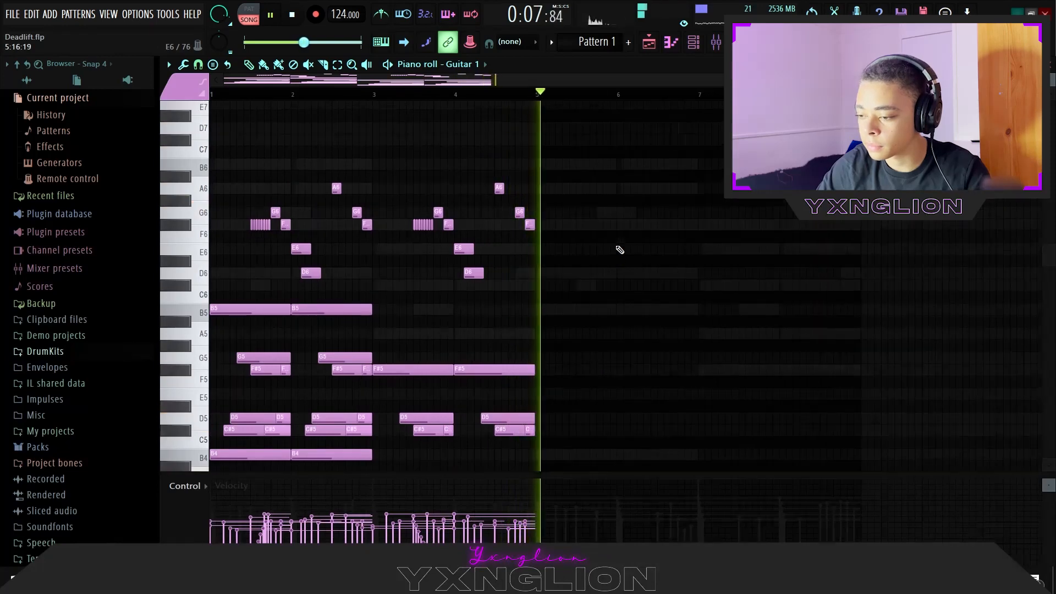
Step: Delete the short A6, G6 and F#6 notes at the end of bar 4, and duplicate the four bars into bars 5 to 8
right_click(520, 212)
right_click(499, 189)
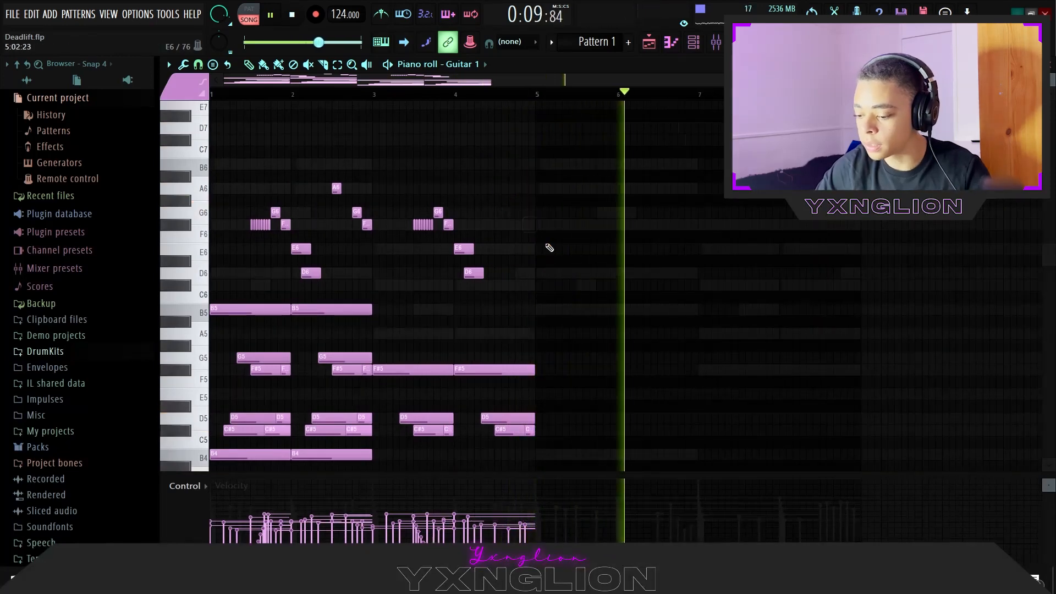
scroll(548, 193, down, 2)
key(ctrl+b)
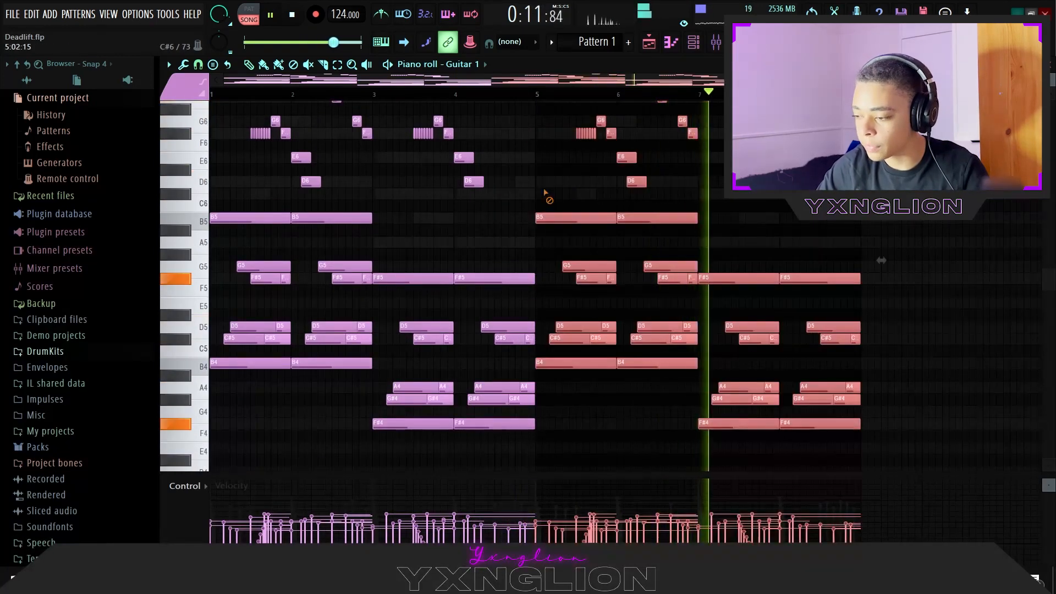
key(ctrl+d)
scroll(547, 194, up, 1)
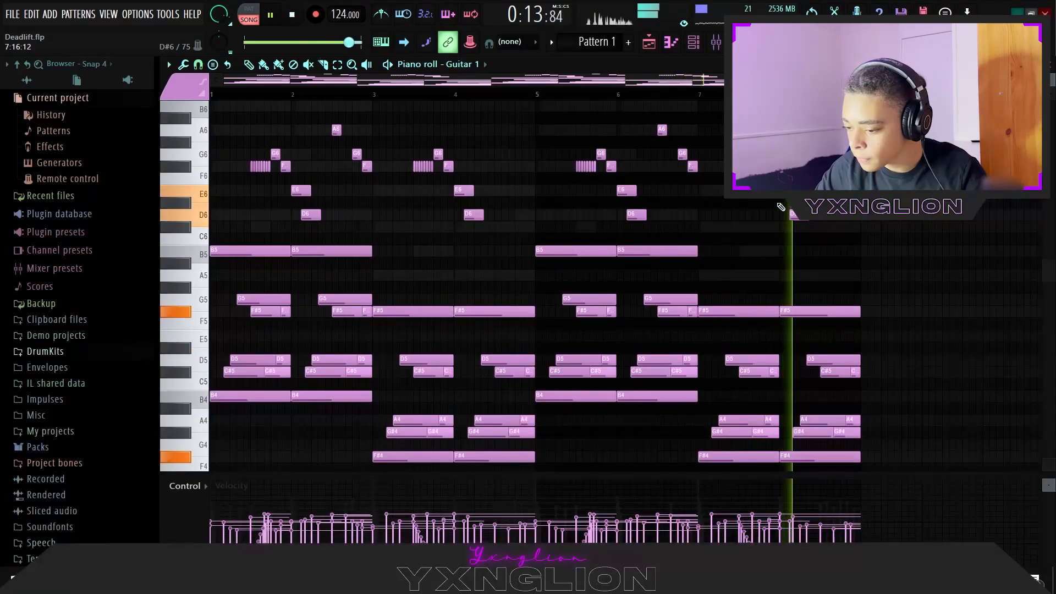
Step: Undo the duplication into bars 5 to 8 and the note deletions at the end of bar 4
key(ctrl+alt+z)
key(ctrl+alt+z)
key(ctrl+alt+z)
key(ctrl+alt+z)
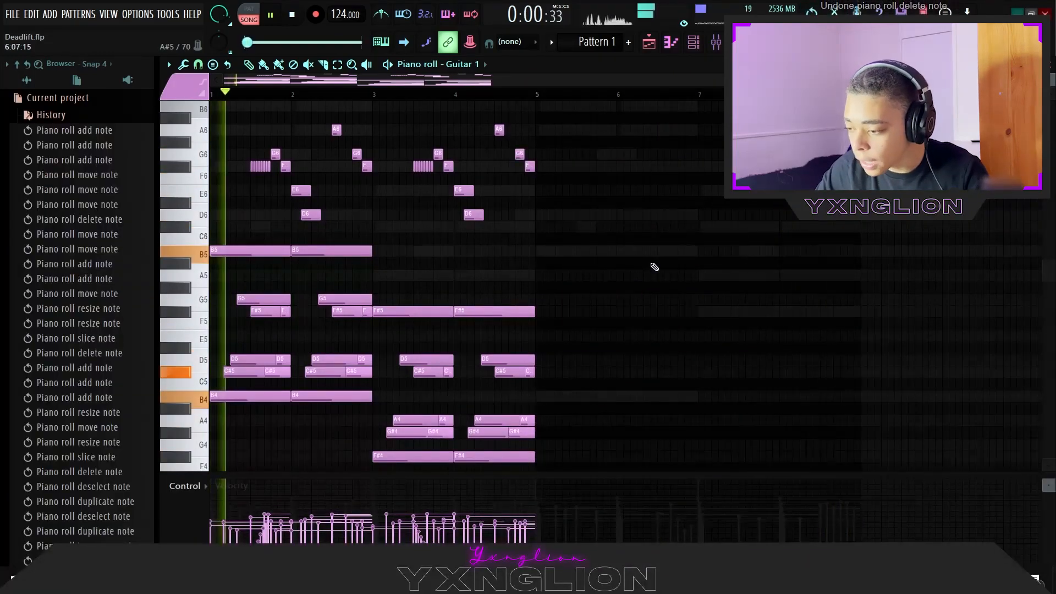
Step: Duplicate the four bars into bars 5 to 8, delete bar 4's closing A6, G6 and F#6 notes, and play back the pattern
key(ctrl+b)
drag(488, 113, 556, 171)
key(Delete)
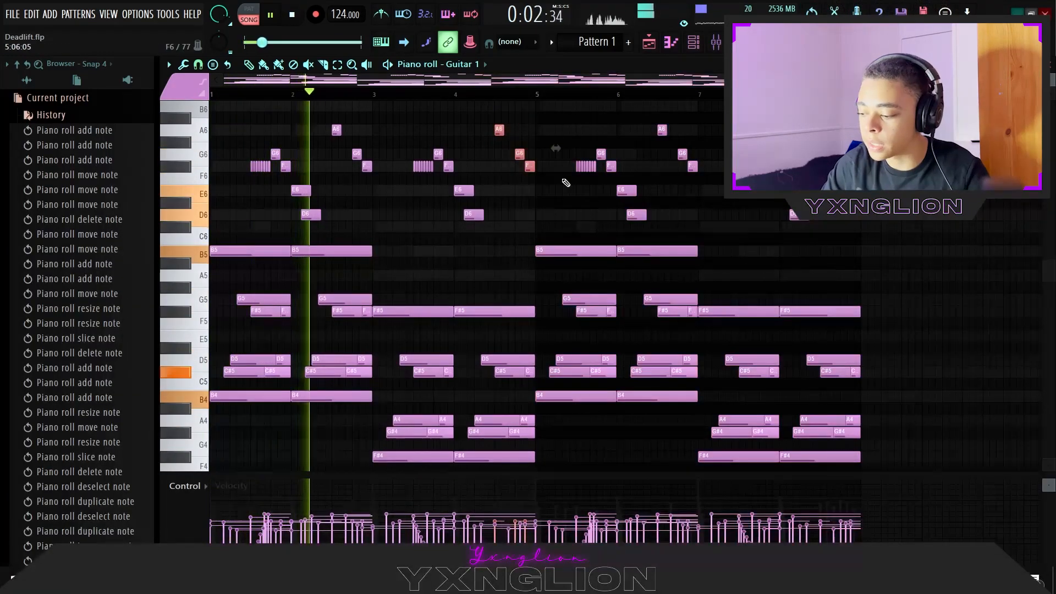
scroll(566, 183, up, 2)
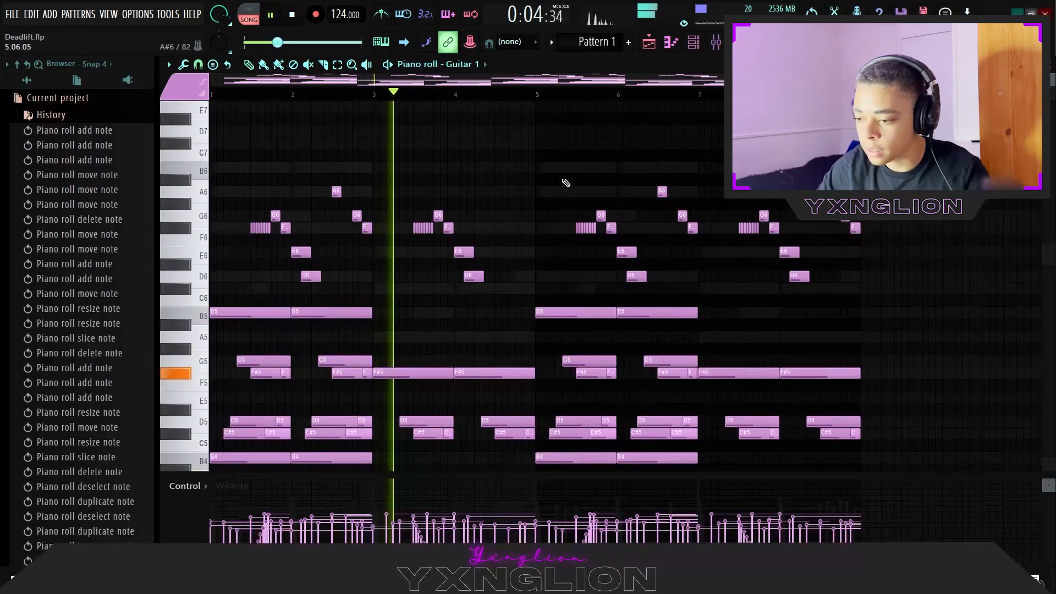
key(space)
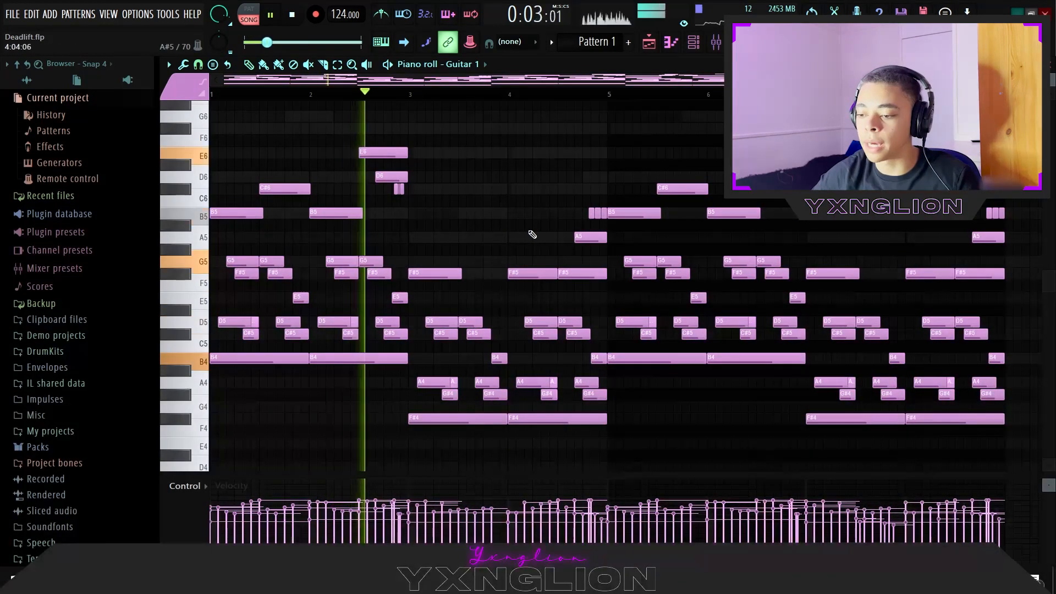
Step: Play back the full eight-bar melody, and enable the effect slots of the Guitar 1 mixer track
key(space)
click(69, 117)
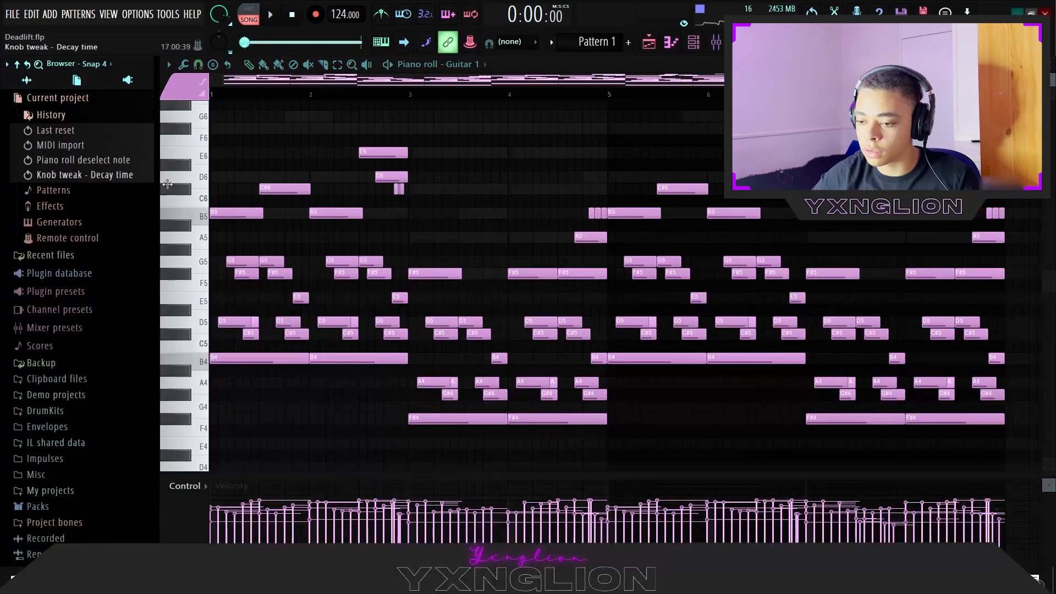
key(space)
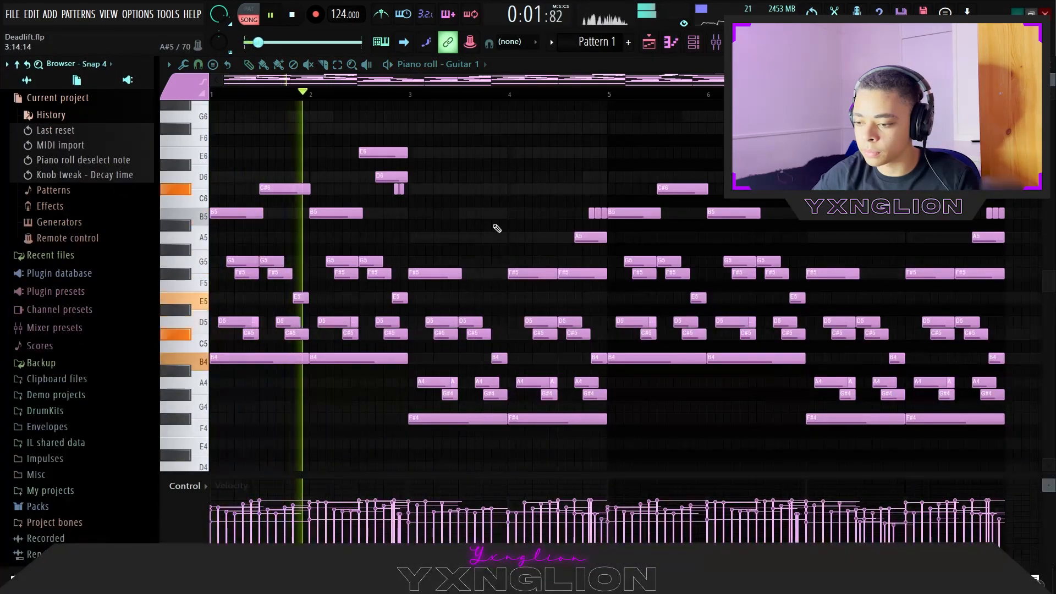
key(space)
click(716, 42)
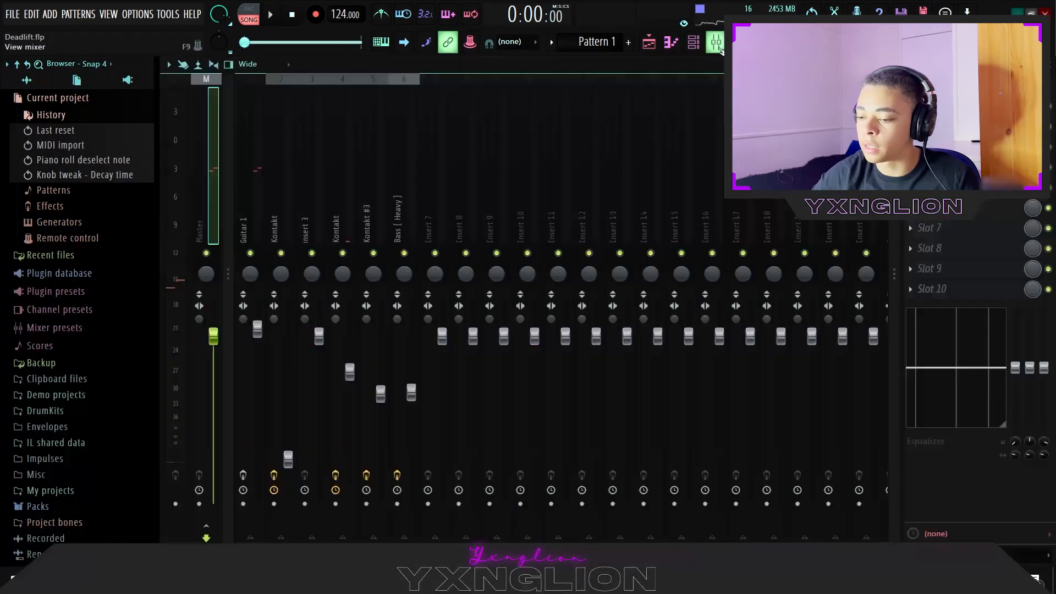
click(247, 222)
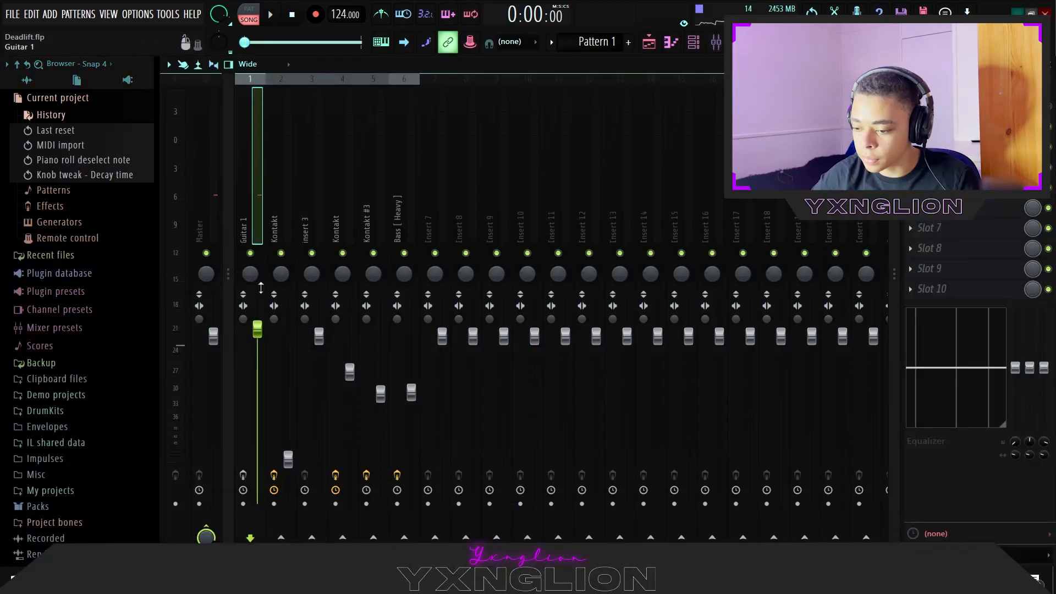
click(244, 476)
Step: Bypass RC-20 Retro Color, Fruity Reeverb 2 and Fruity parametric EQ 2 on Guitar 1, remove HalfTime, and play back the dry melody
click(1047, 127)
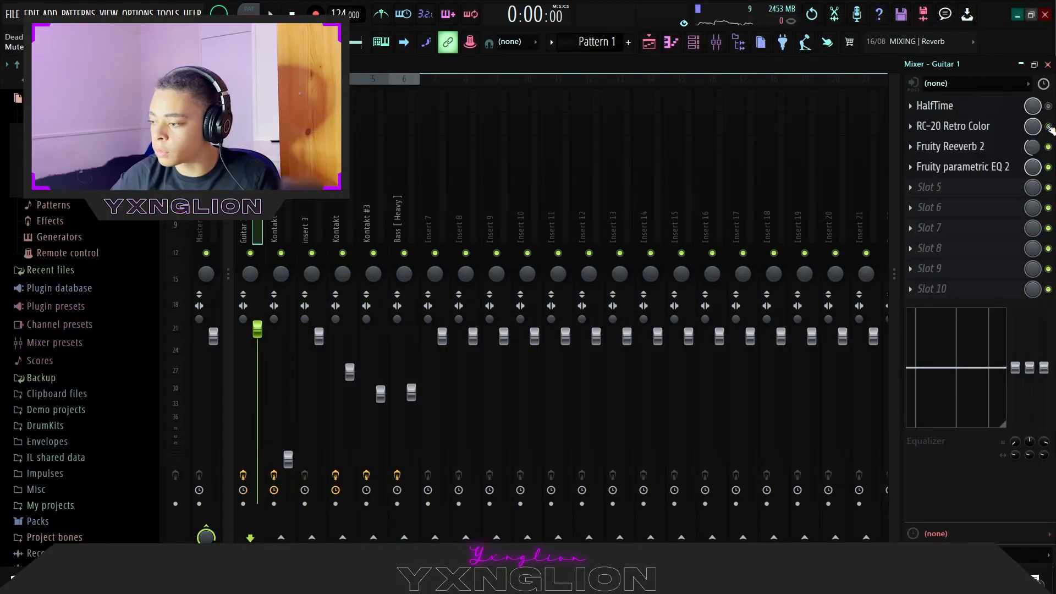
click(1048, 145)
click(1047, 166)
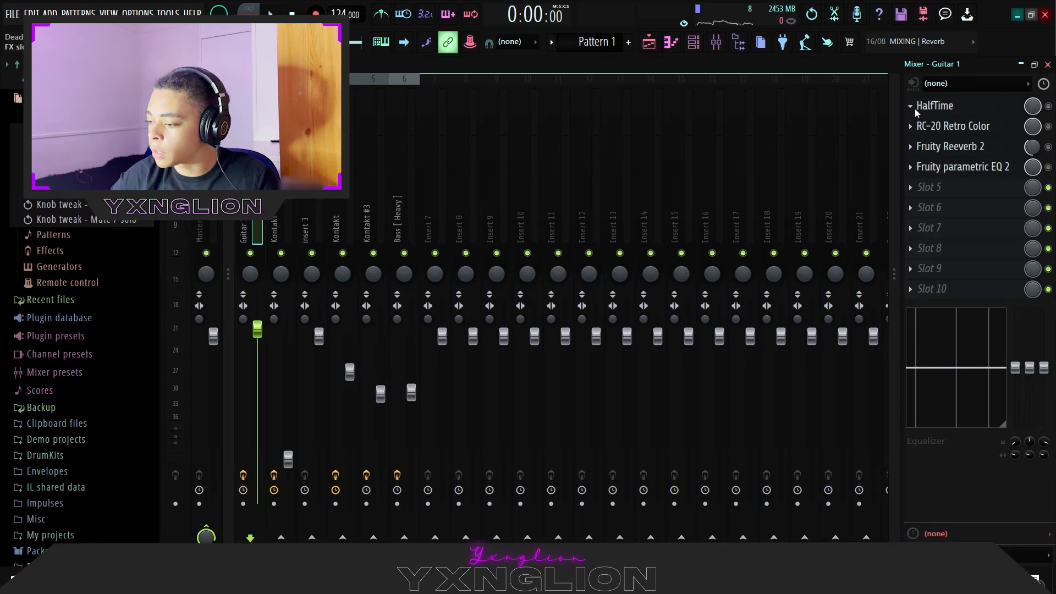
click(917, 110)
click(934, 134)
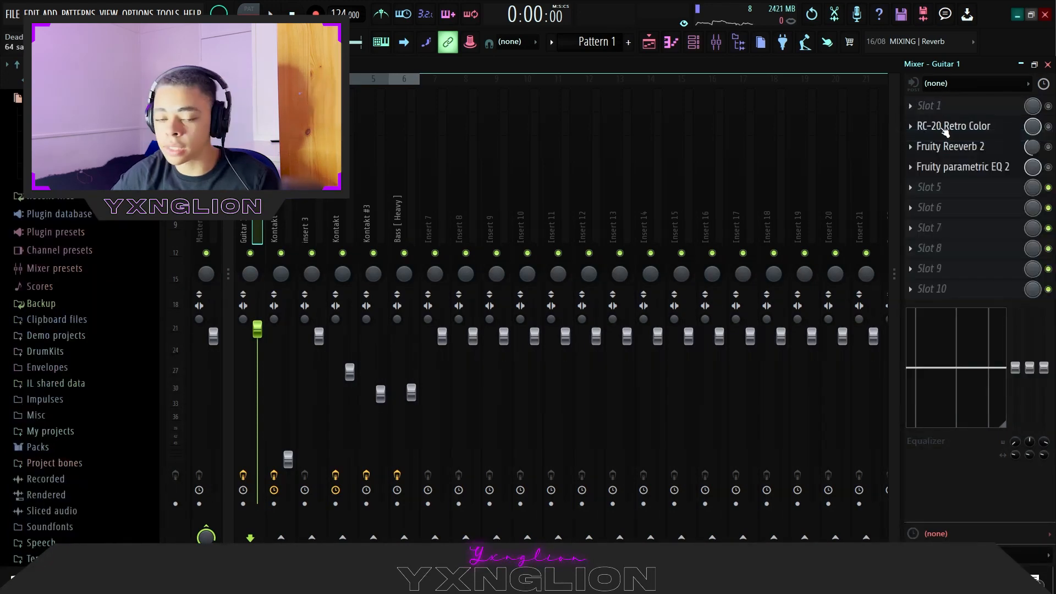
key(space)
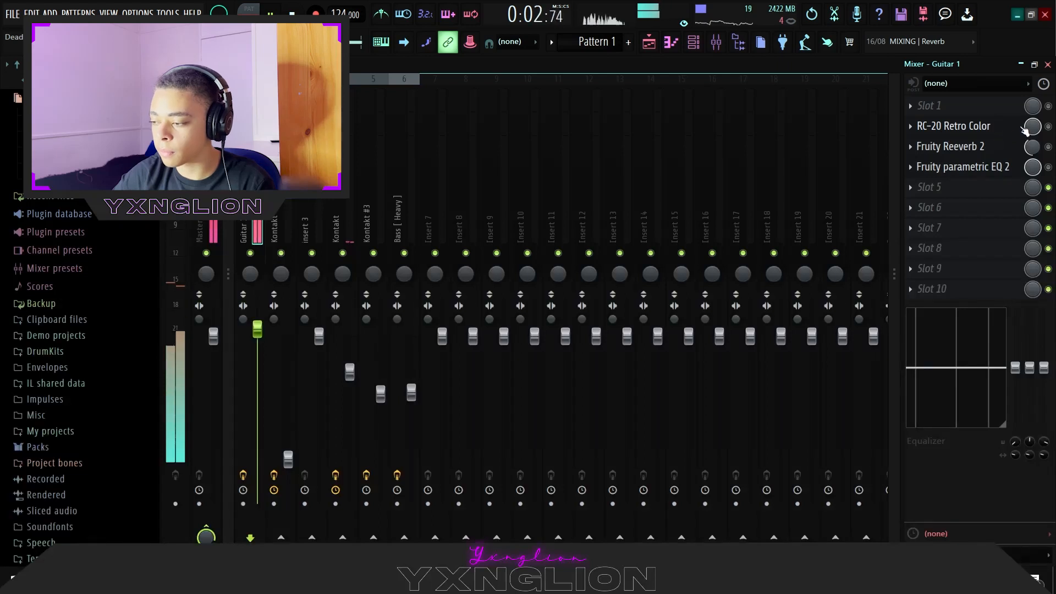
key(space)
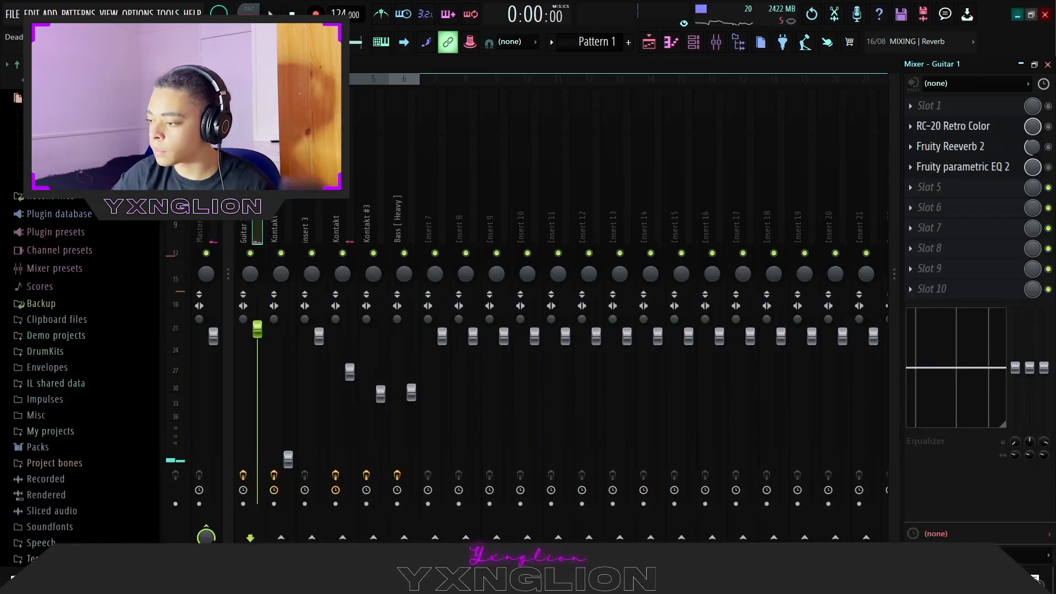
Step: Switch RC-20 Retro Color back on for Guitar 1, review its Vinyl 3 settings, and play back the melody
click(968, 125)
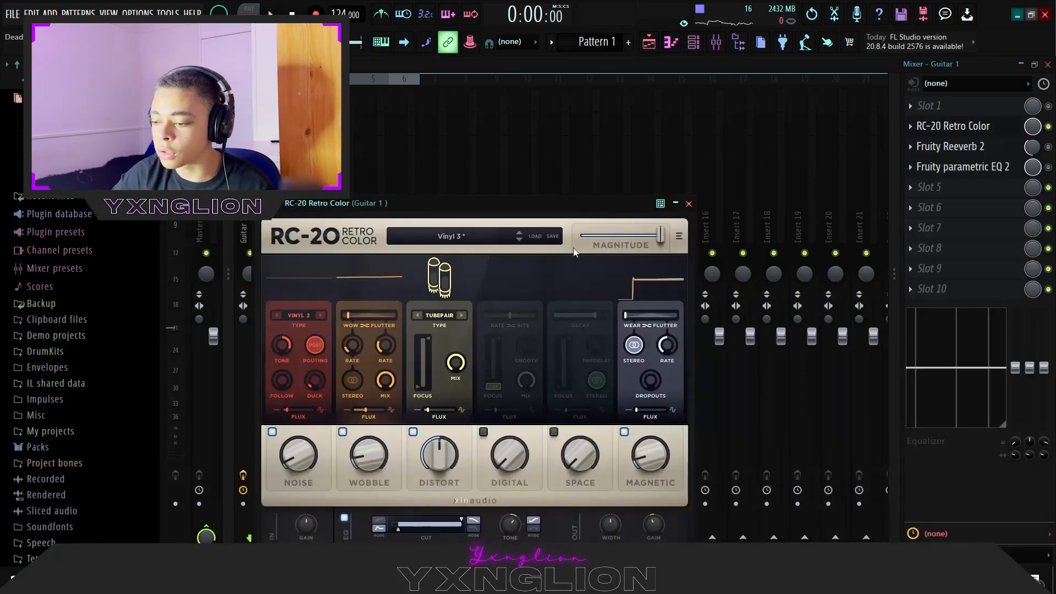
drag(529, 212, 644, 129)
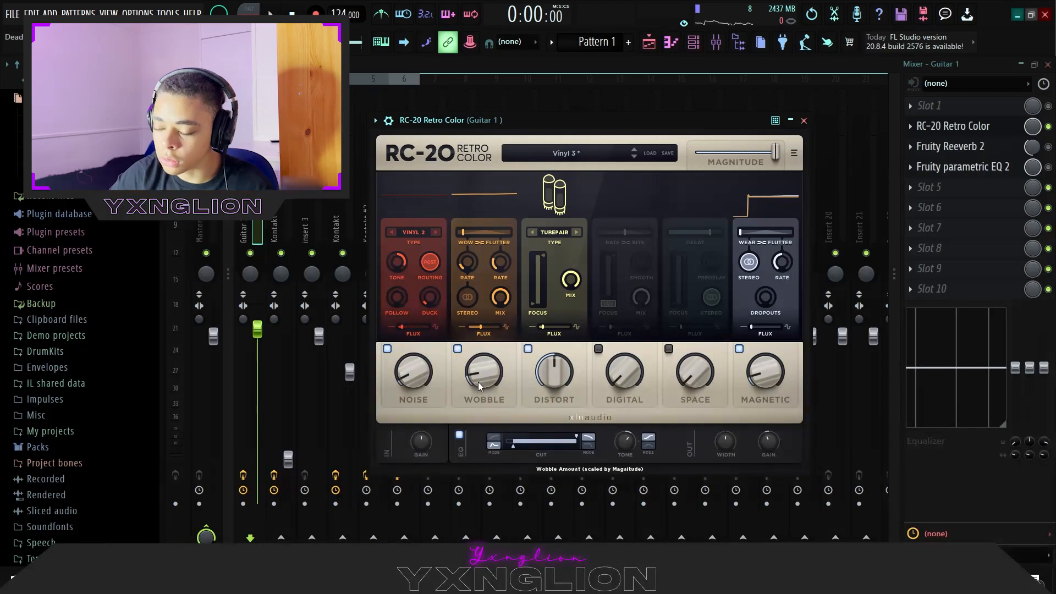
mouse_move(478, 382)
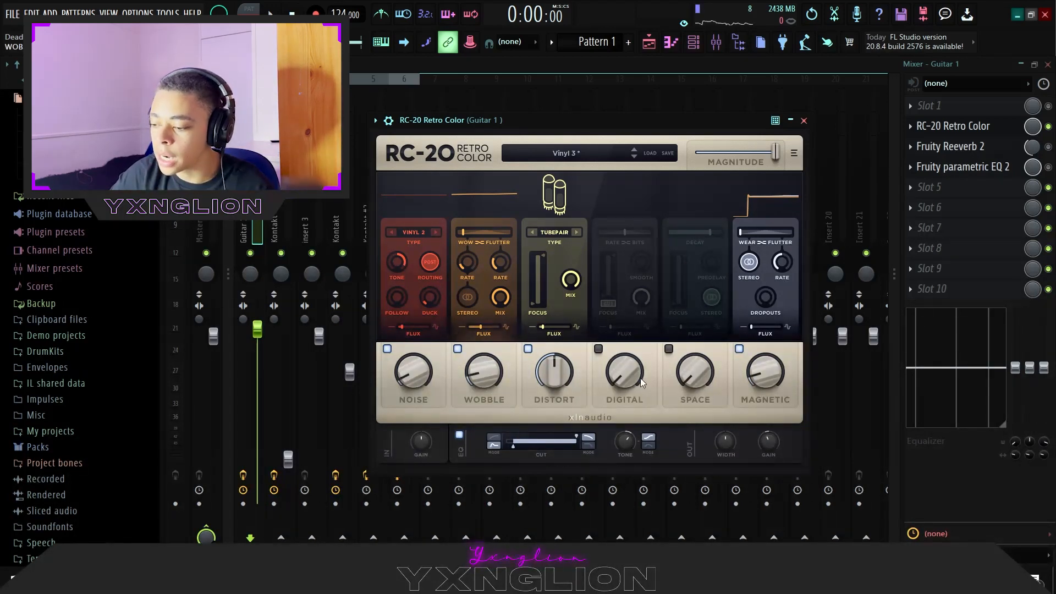
click(804, 121)
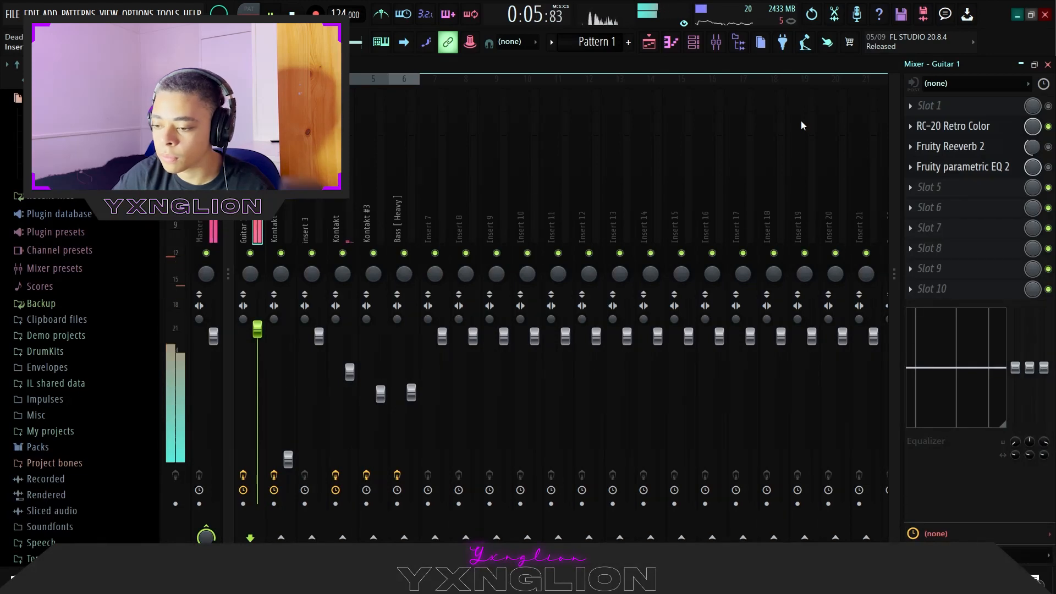
key(space)
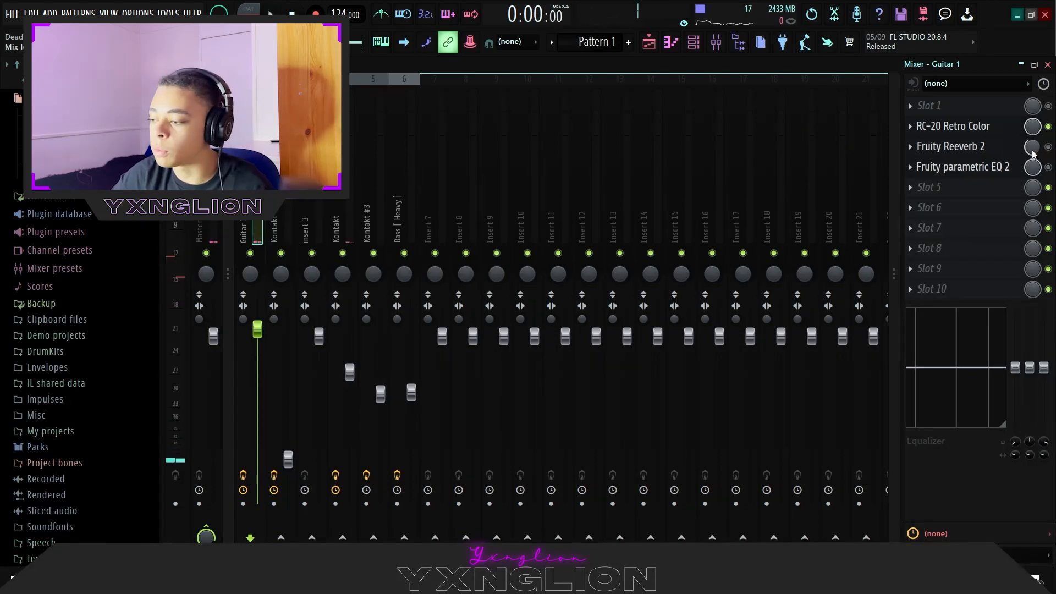
Step: Switch Fruity Reeverb 2 back on for Guitar 1, review its presets and dry and wet levels, and play back the melody
click(989, 150)
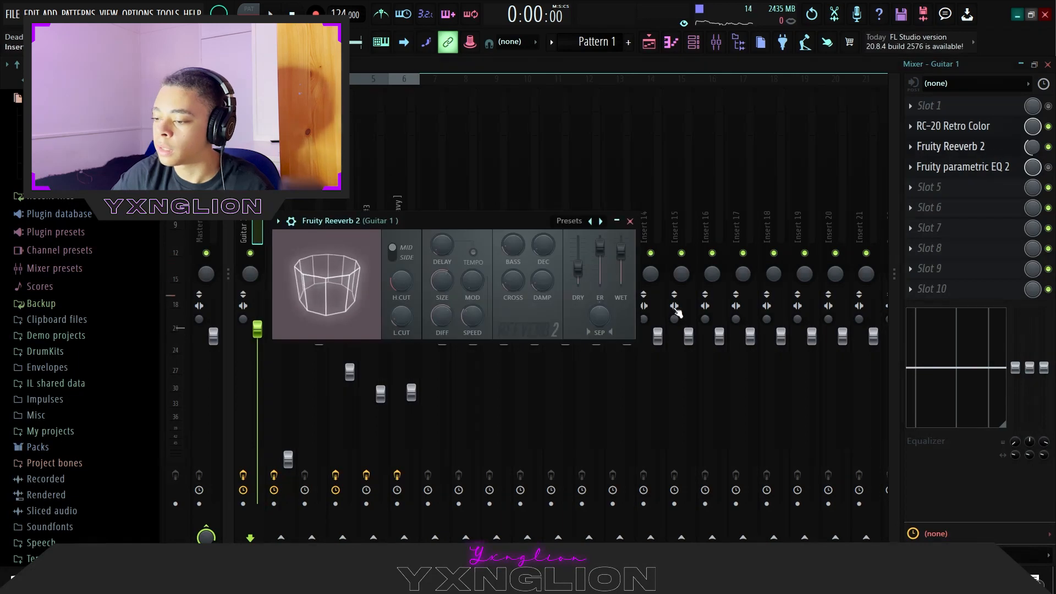
click(572, 221)
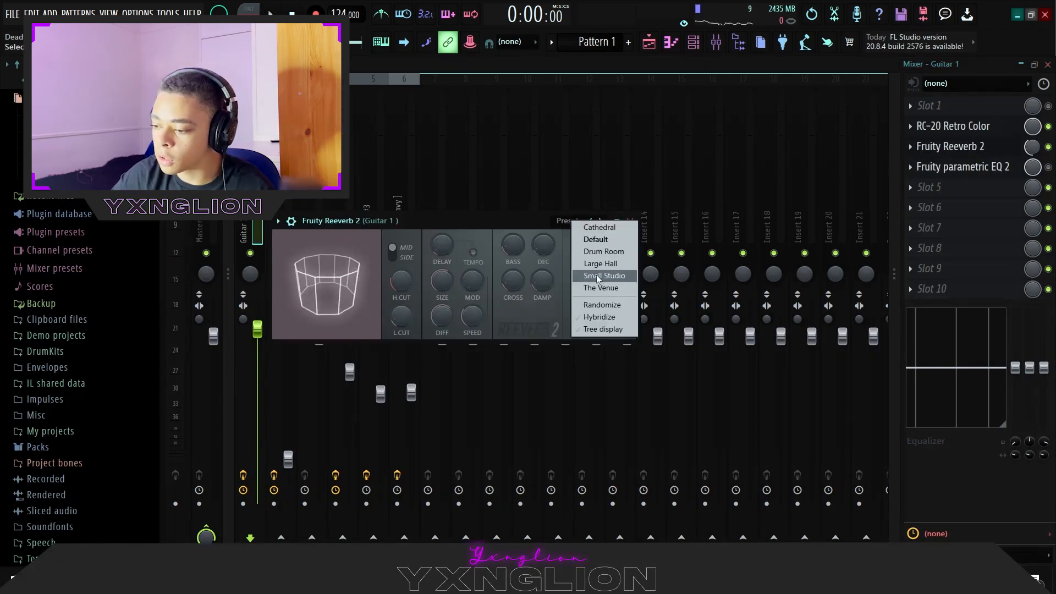
click(516, 229)
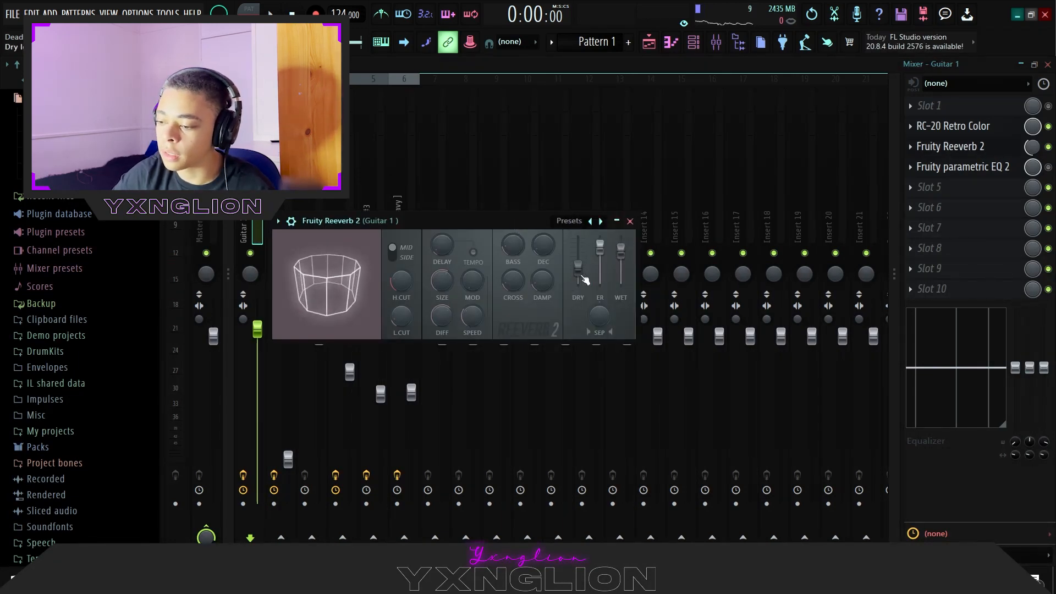
click(630, 220)
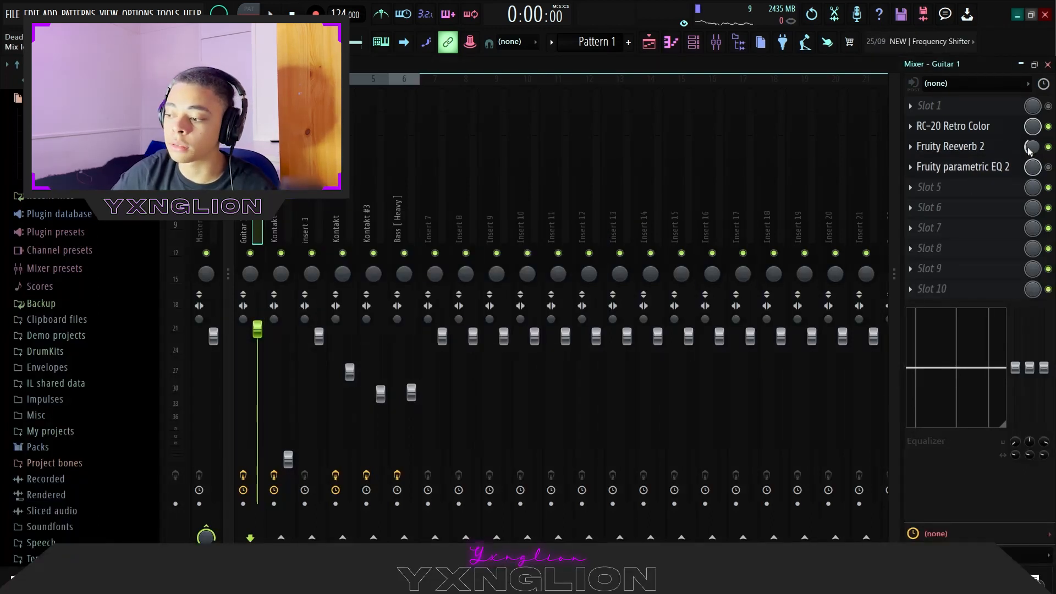
key(space)
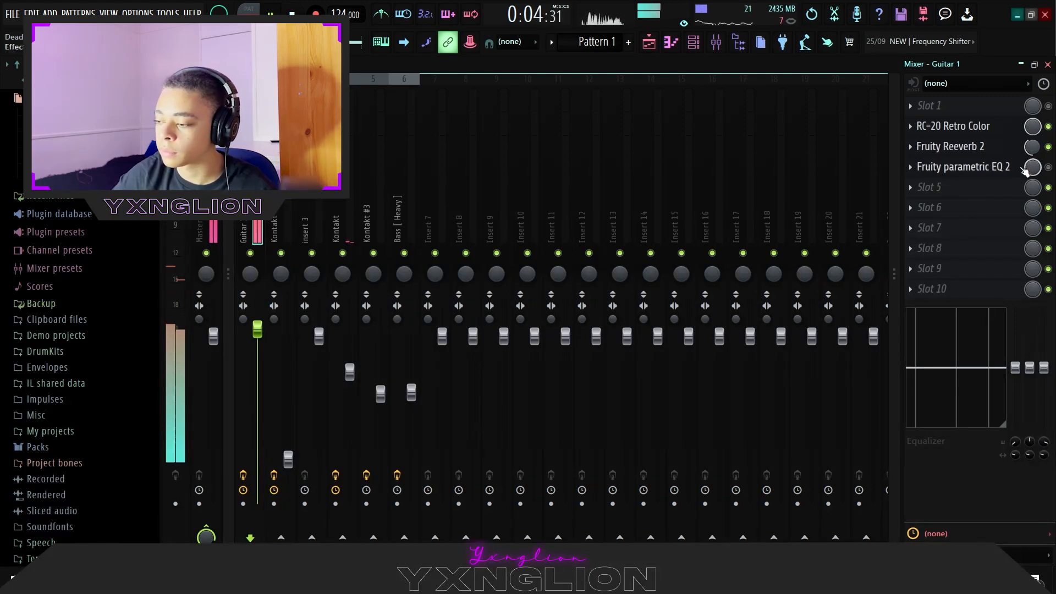
key(space)
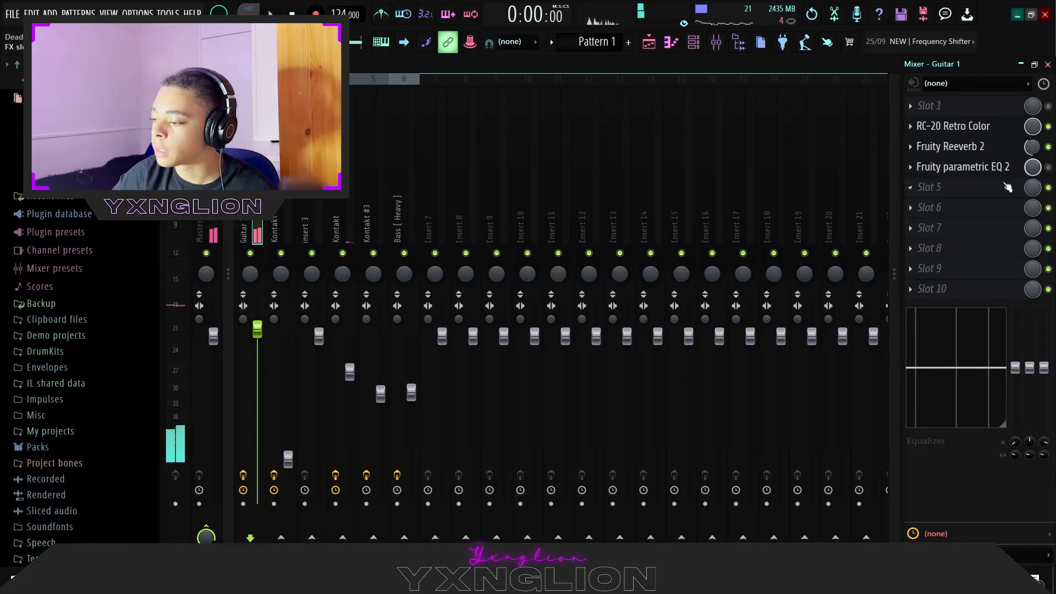
Step: Switch Fruity parametric EQ 2 back on for Guitar 1, review its EQ curve, and play back the fully processed melody
click(982, 168)
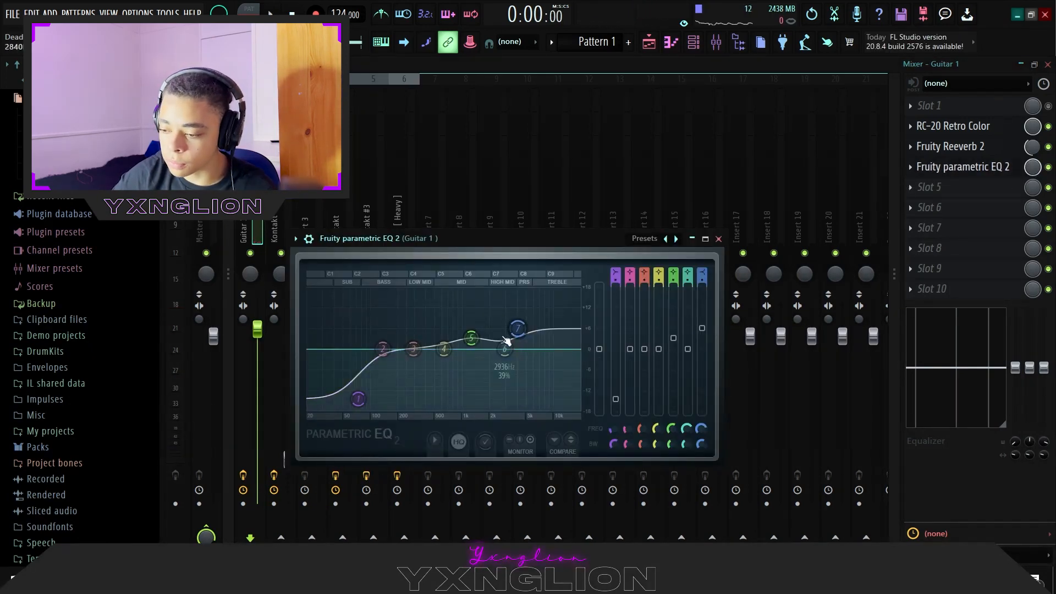
click(719, 239)
key(space)
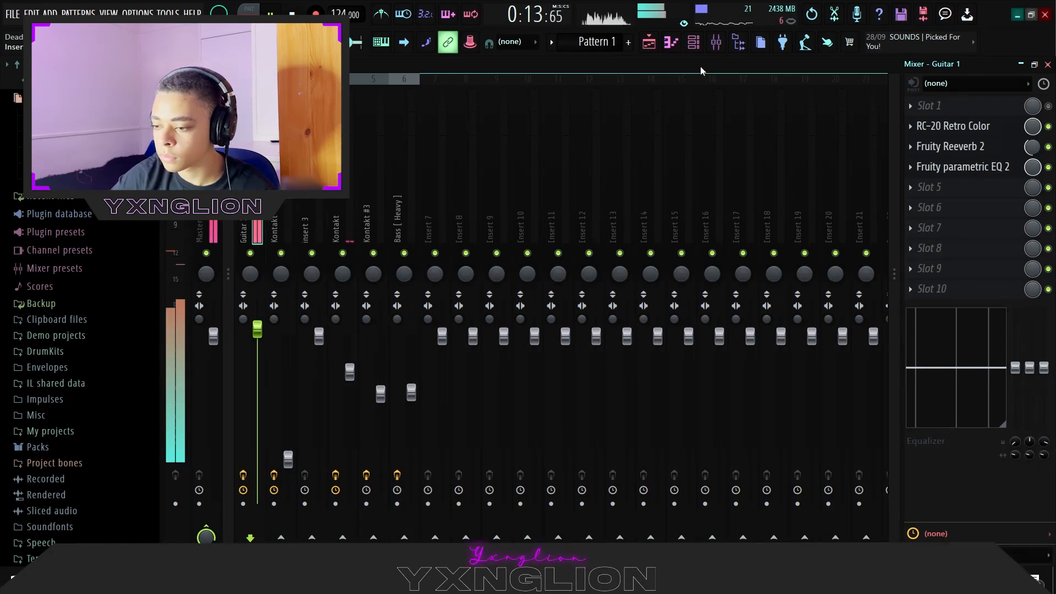
key(space)
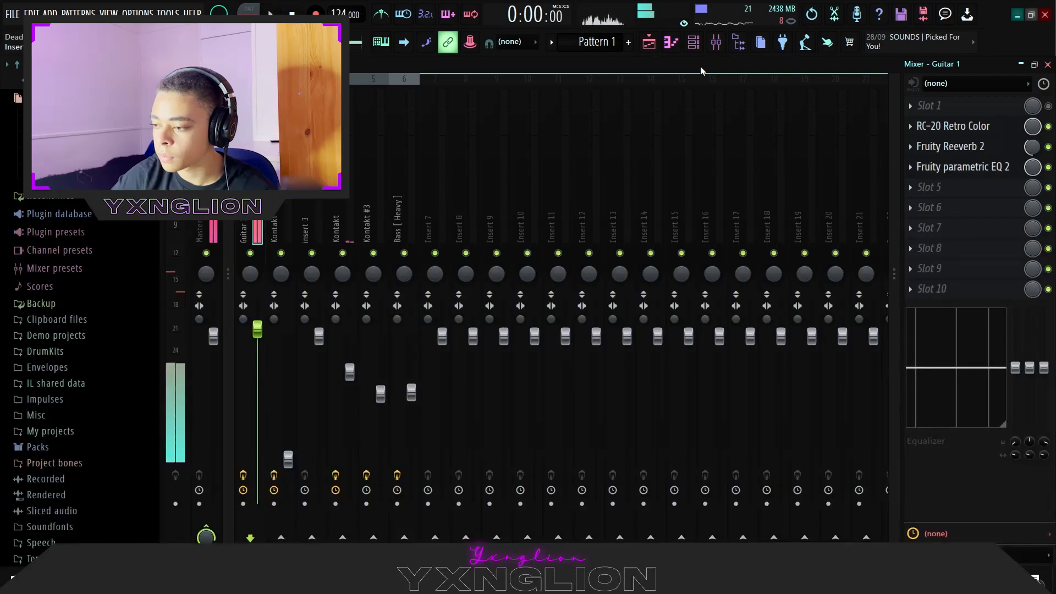
Step: Check which instrument is loaded in the Kontakt #2 channel of the channel rack
click(694, 42)
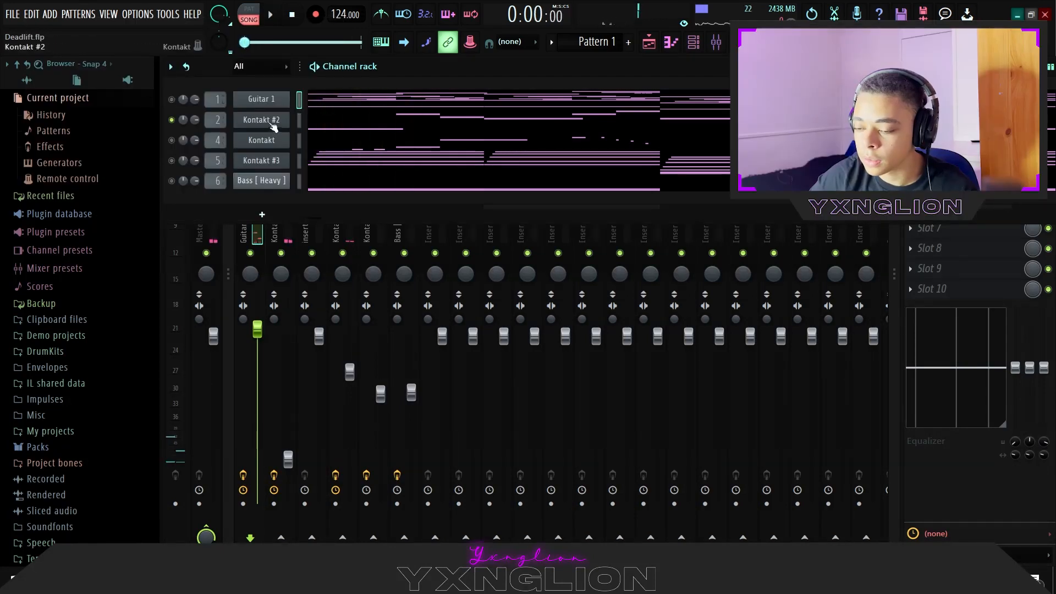
click(262, 119)
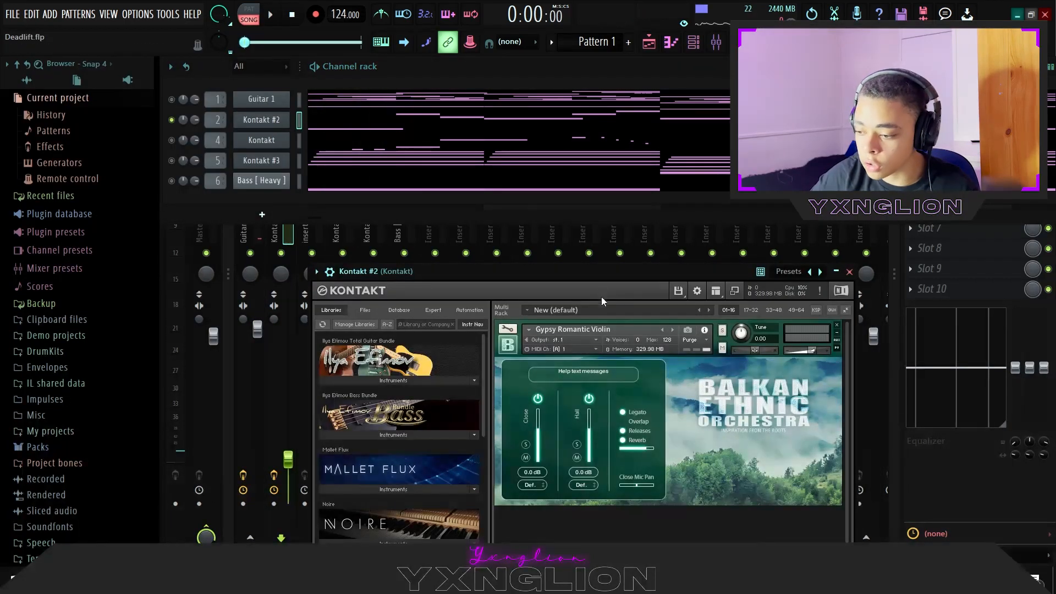
click(850, 271)
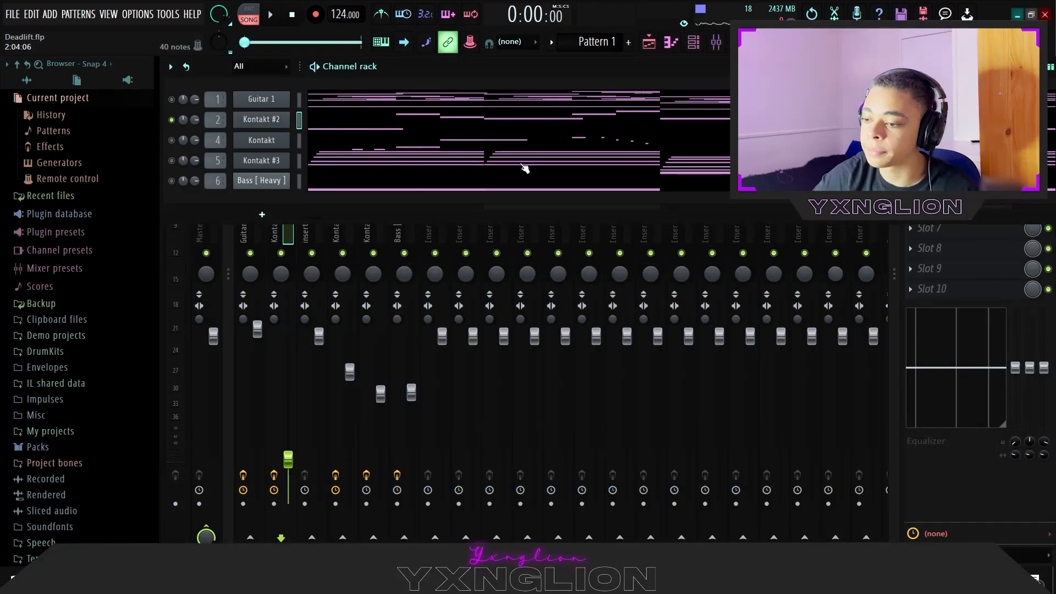
Step: Examine the Kontakt #2 violin notes in the piano roll and play back the melody
click(388, 133)
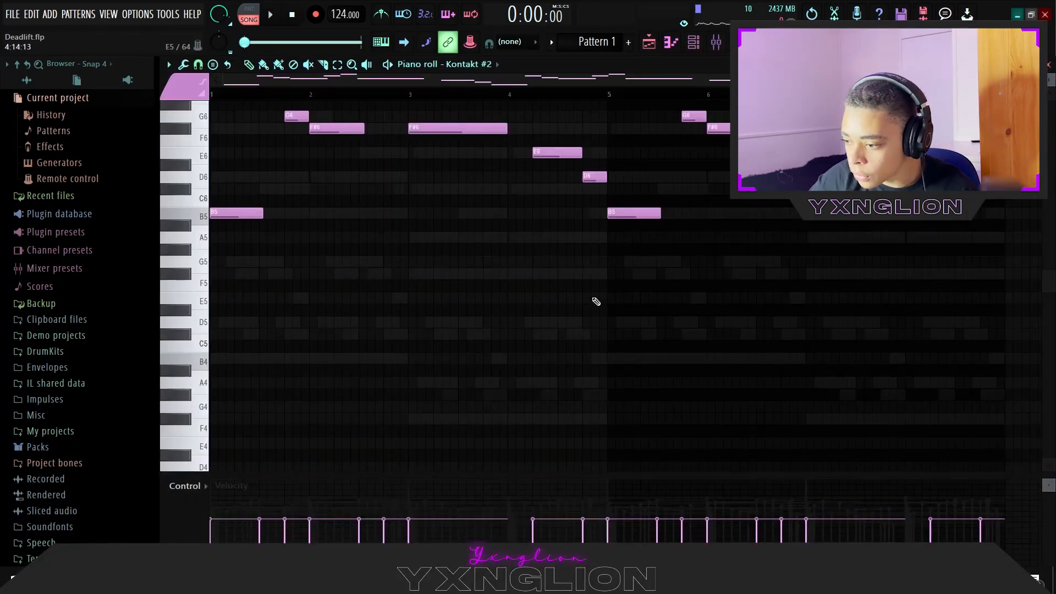
scroll(605, 269, up, 5)
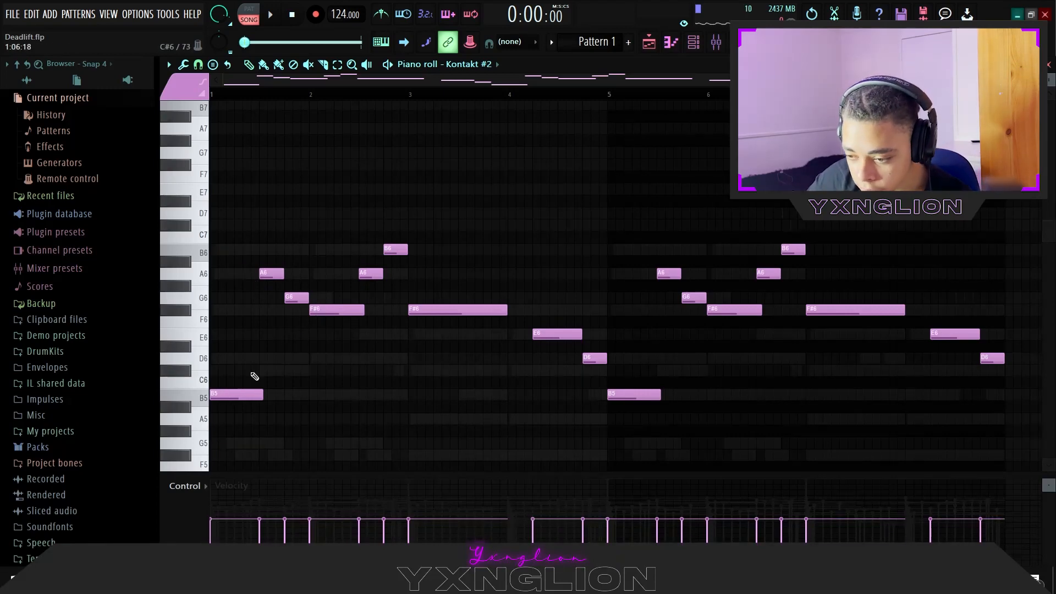
click(224, 392)
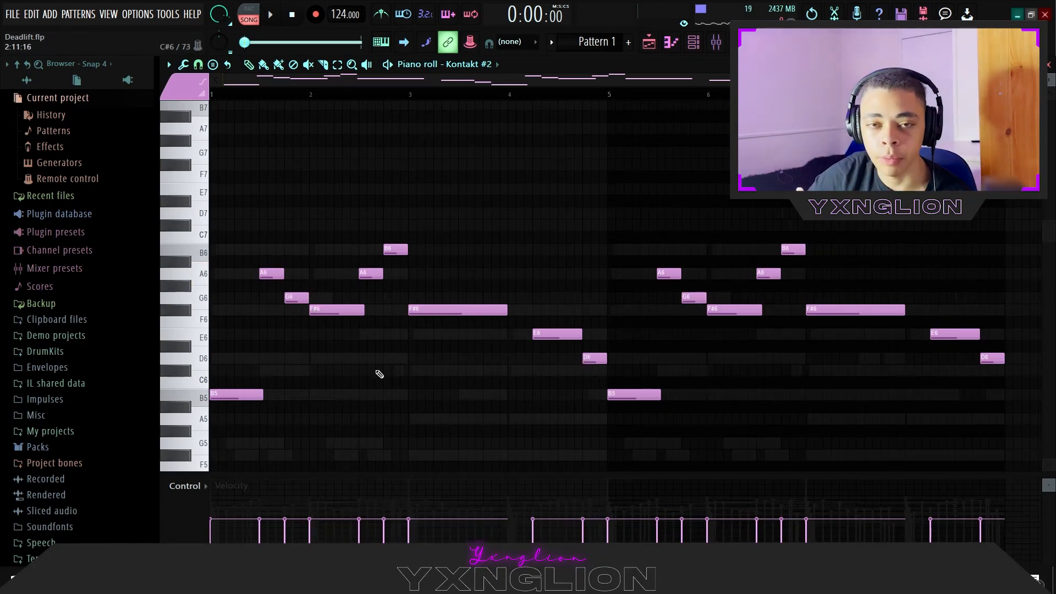
scroll(426, 369, down, 2)
key(space)
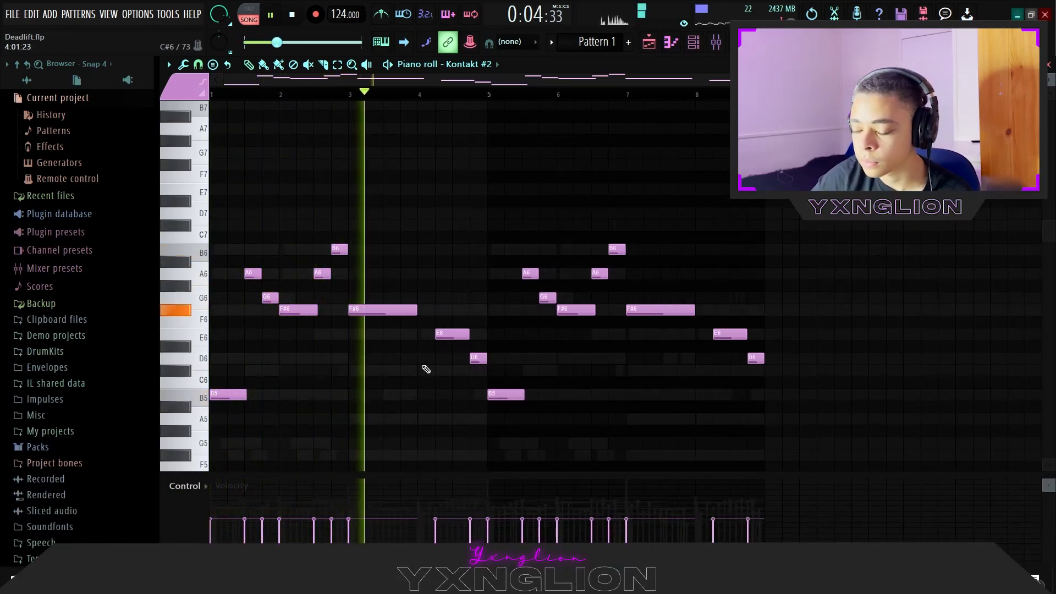
key(space)
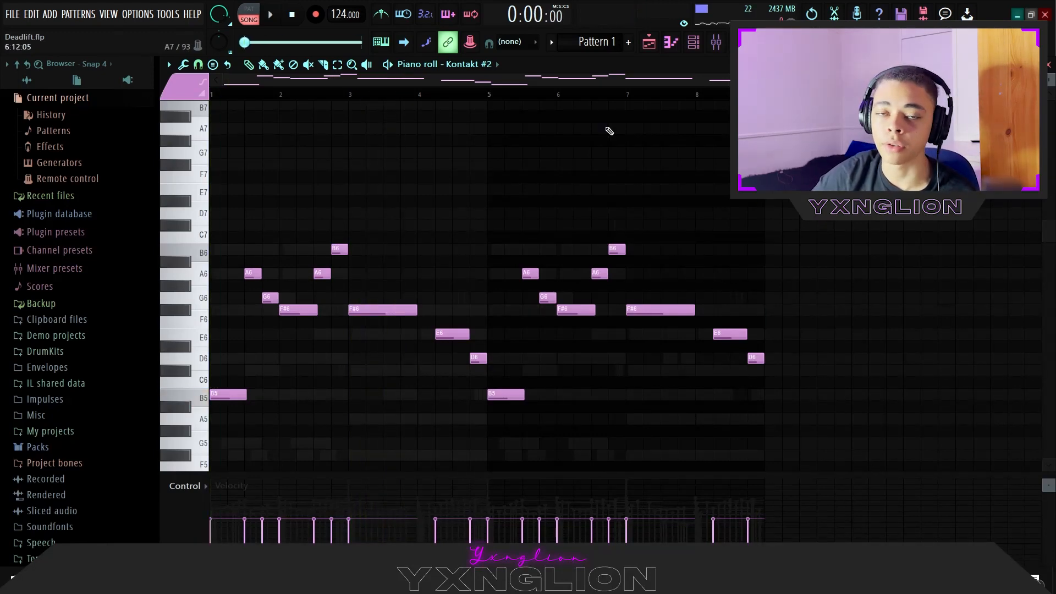
Step: Play back the violin, bypass RC-20 Retro Color and Fruity Reeverb 2 on its mixer track, and review the Fruity parametric EQ 2 curve
click(716, 42)
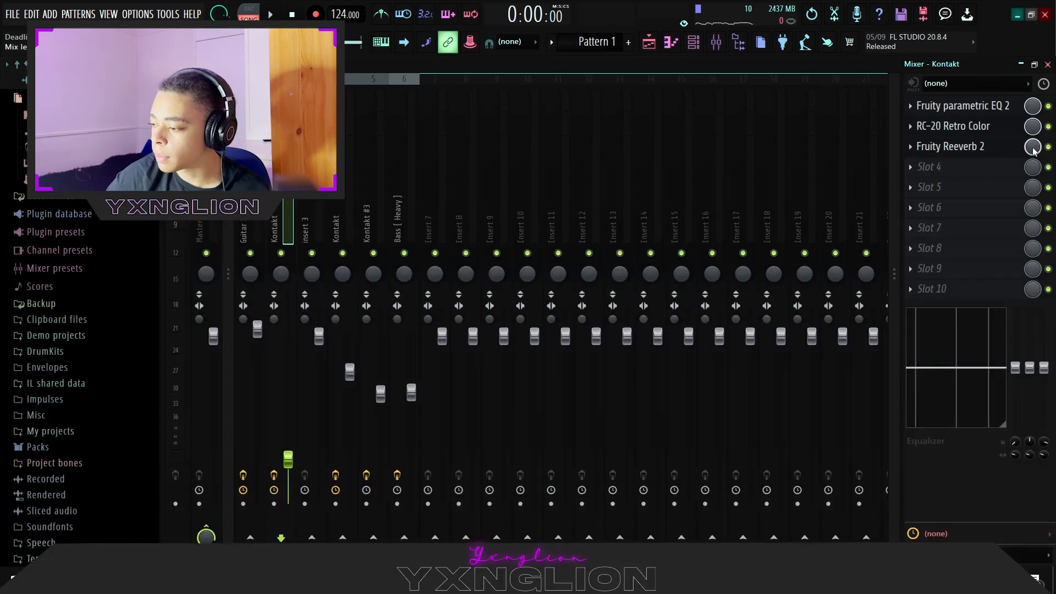
key(space)
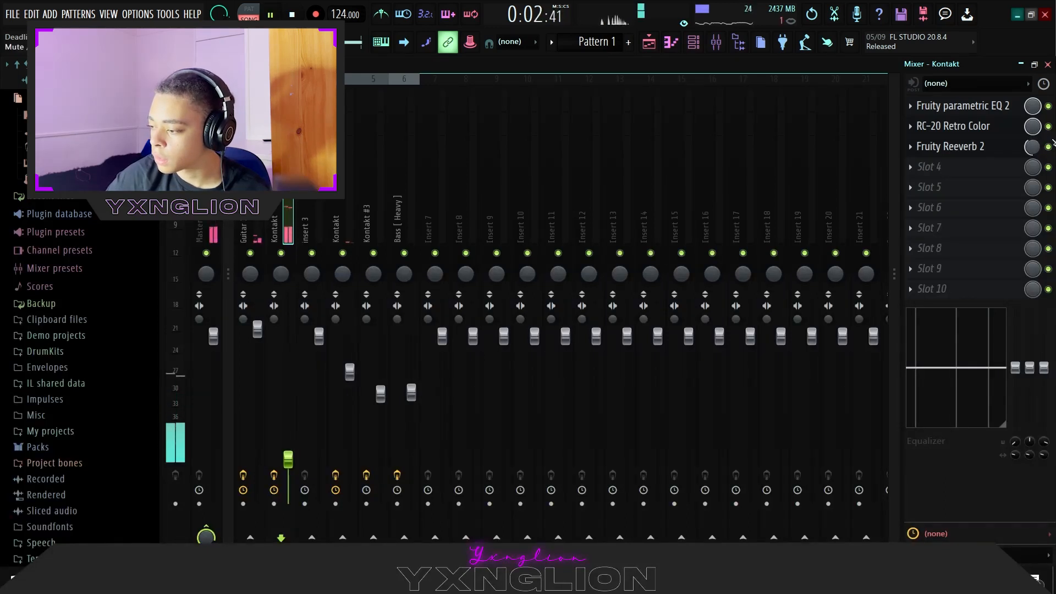
key(space)
click(989, 104)
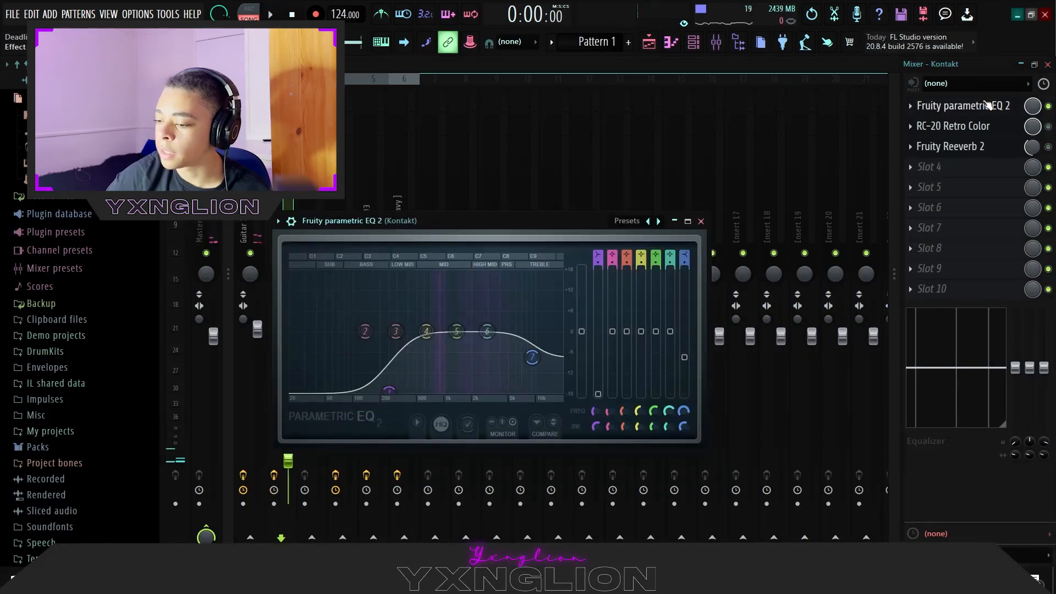
drag(519, 223, 546, 211)
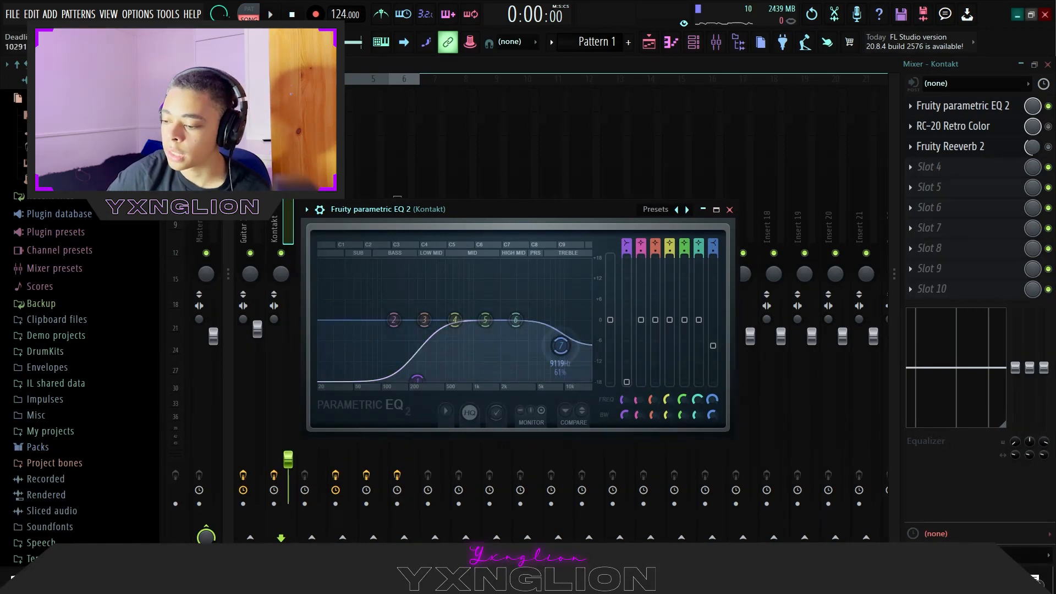
click(729, 209)
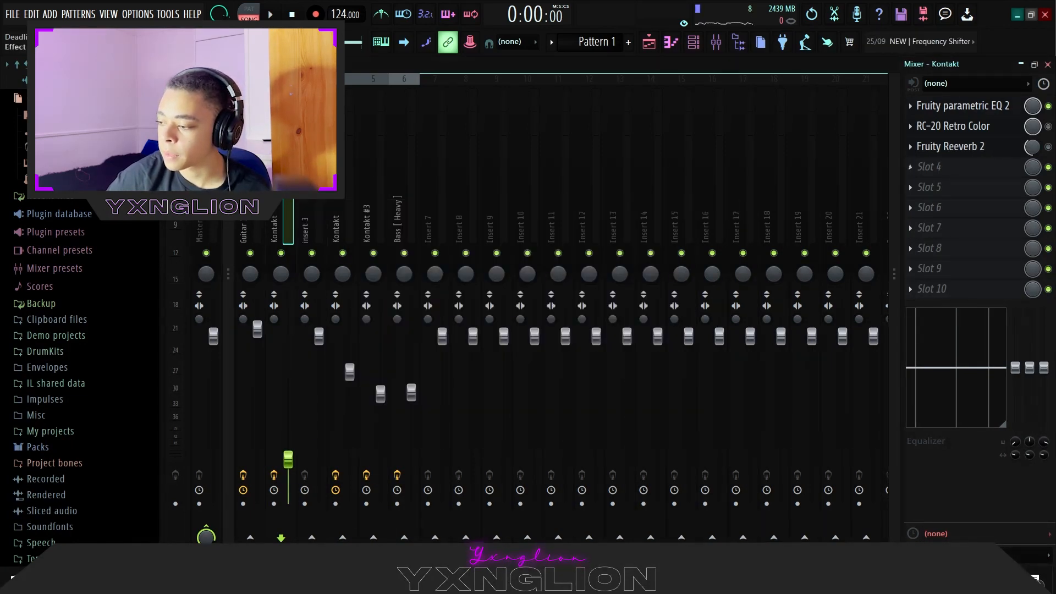
Step: With RC-20 Retro Color and Fruity Reeverb 2 back on, review their settings on the violin's mixer track and play back the processed violin
click(977, 128)
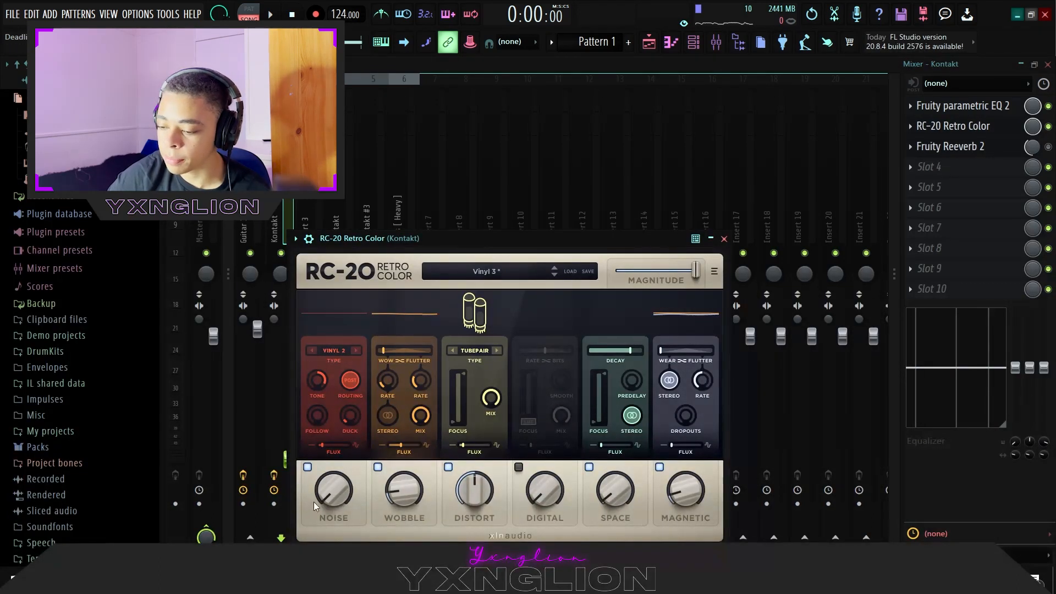
click(724, 239)
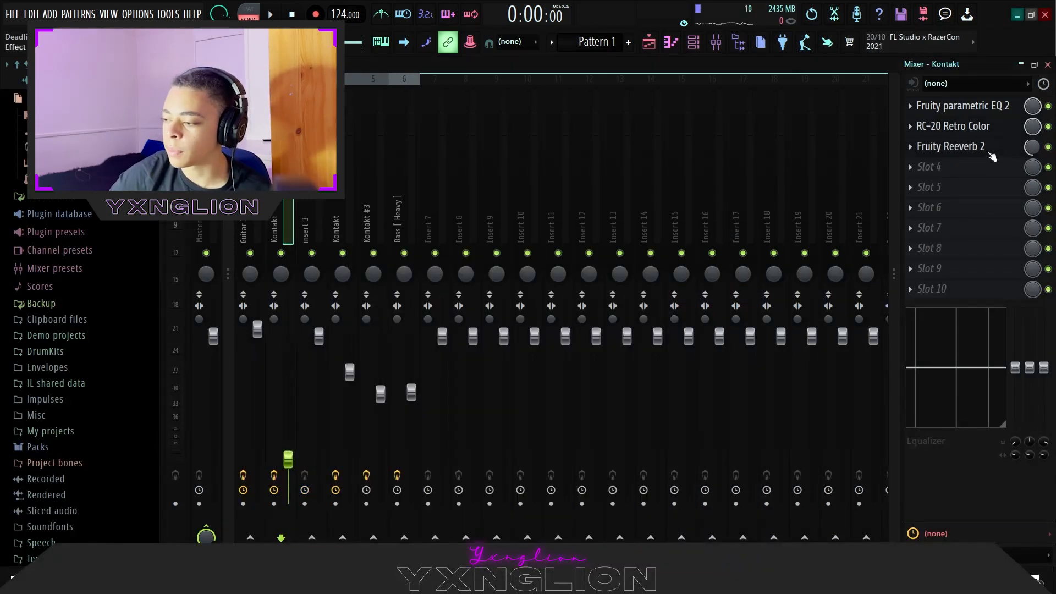
click(966, 147)
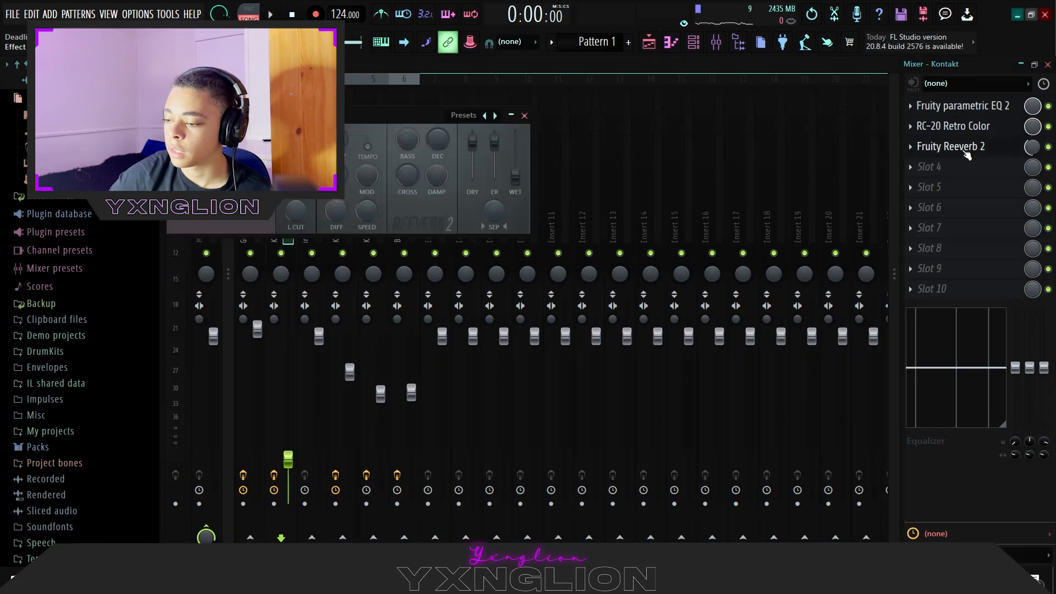
click(525, 116)
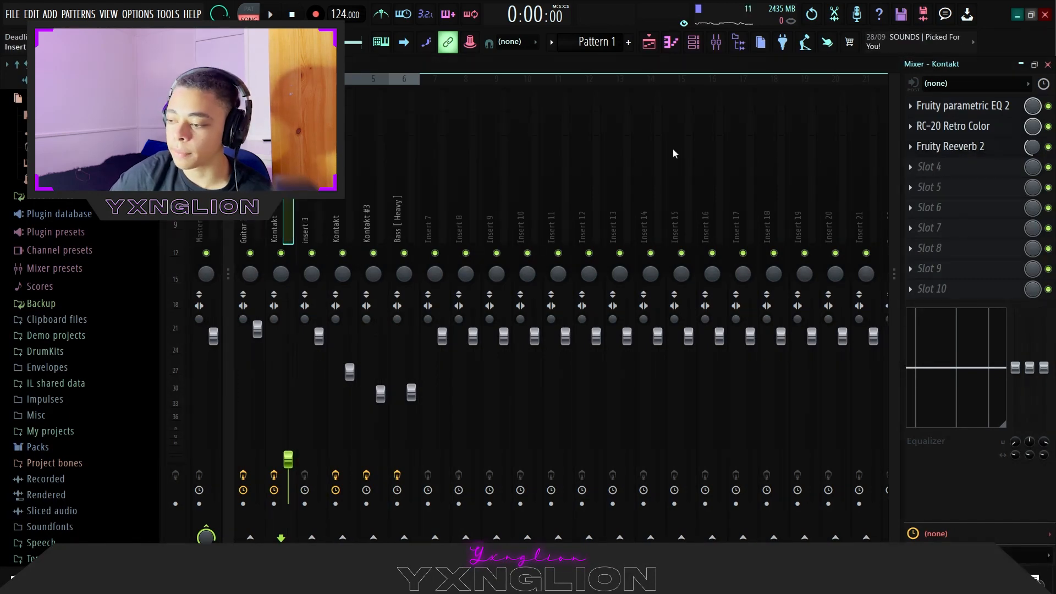
click(992, 151)
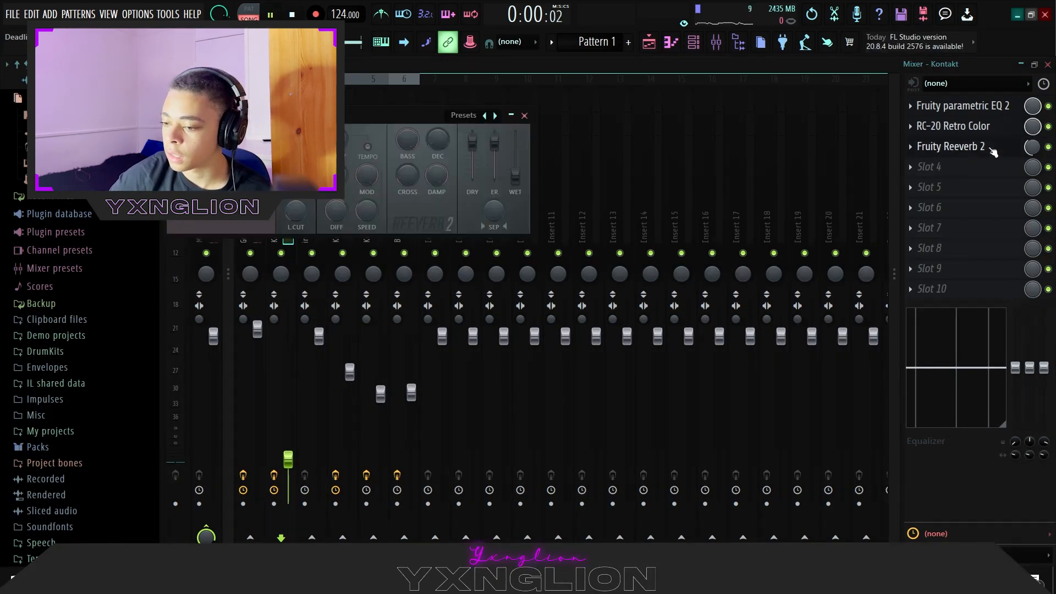
click(527, 118)
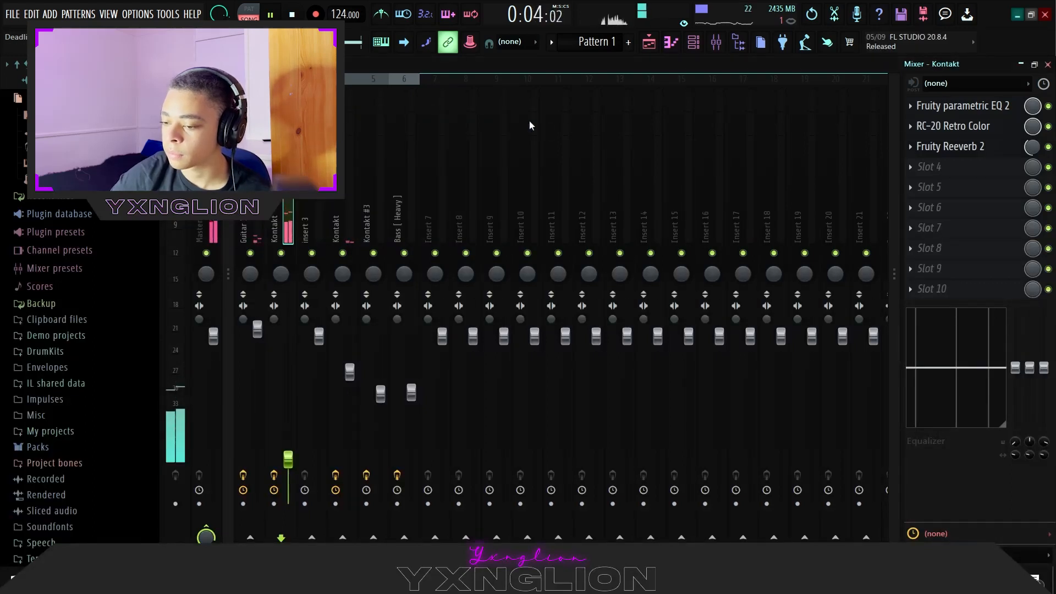
key(space)
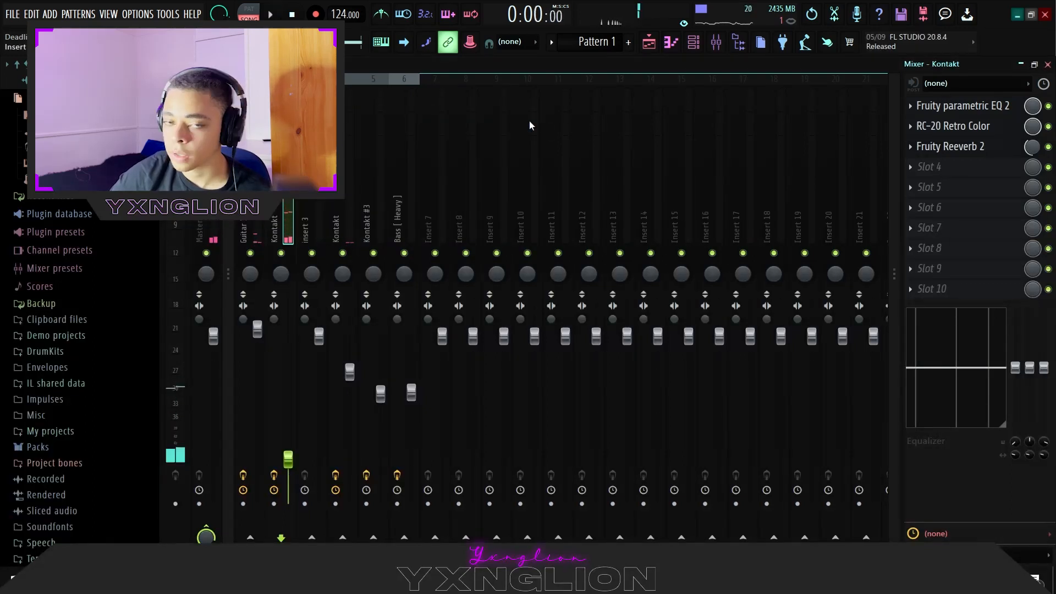
Step: Check which instrument is loaded in the Kontakt channel, number 4 in the channel rack
click(698, 44)
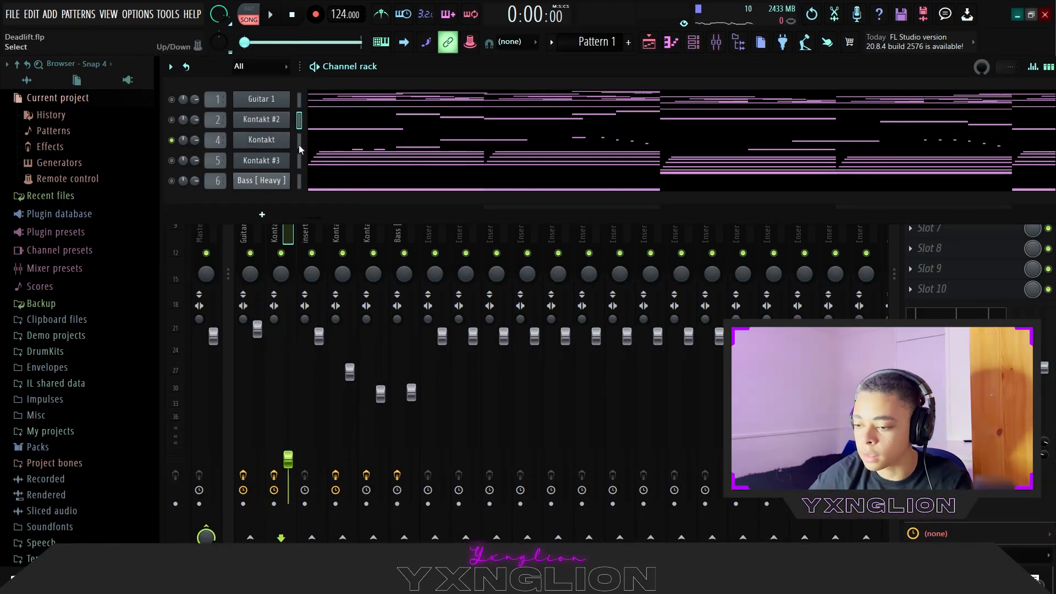
click(275, 141)
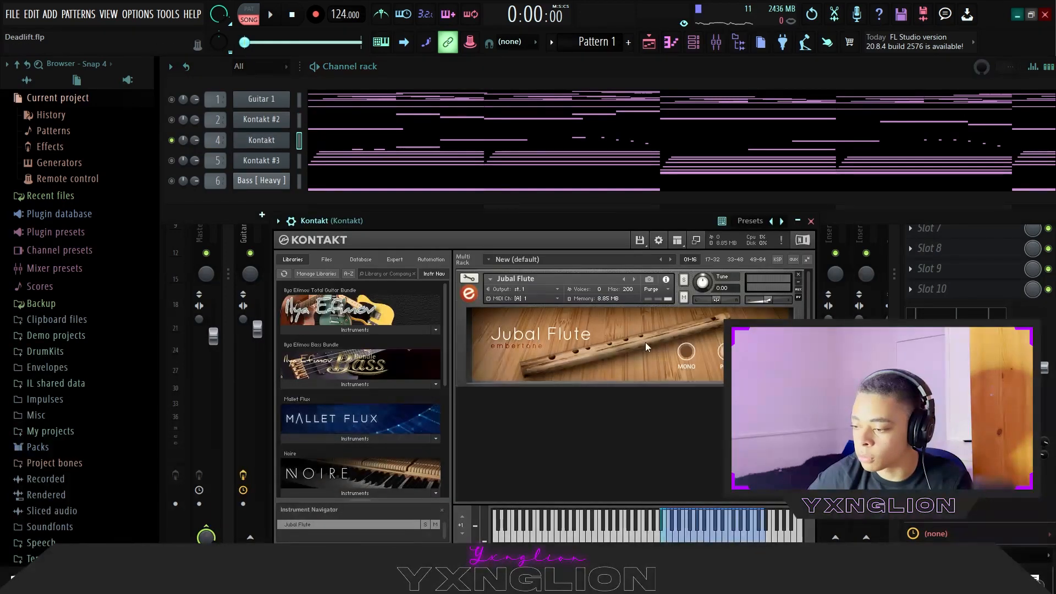
click(811, 222)
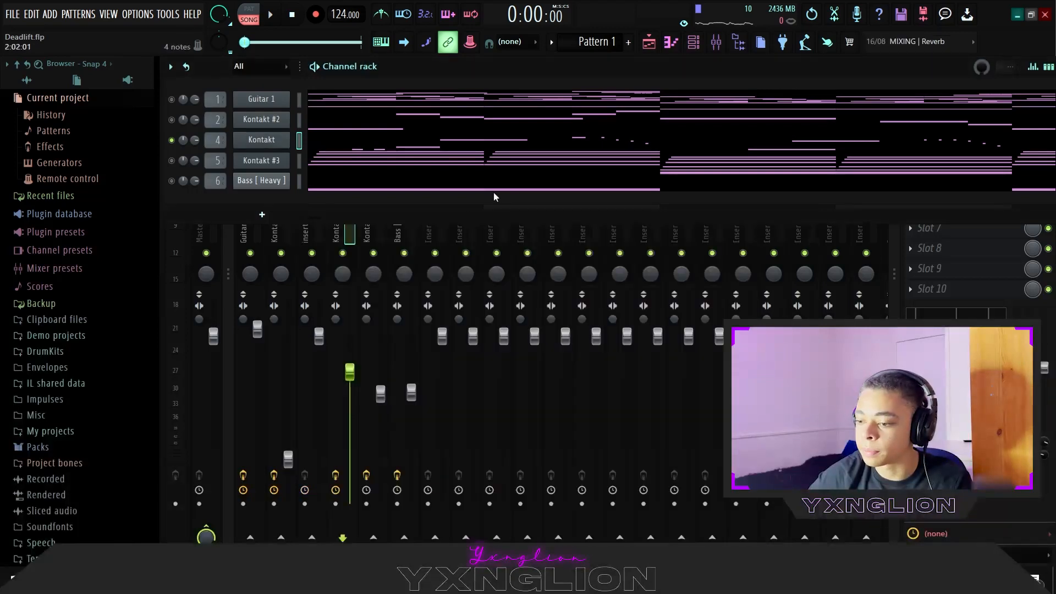
Step: Examine the Kontakt flute notes in the piano roll, play back the melody, and select the fast descending run in bar 6
click(363, 149)
scroll(366, 186, down, 5)
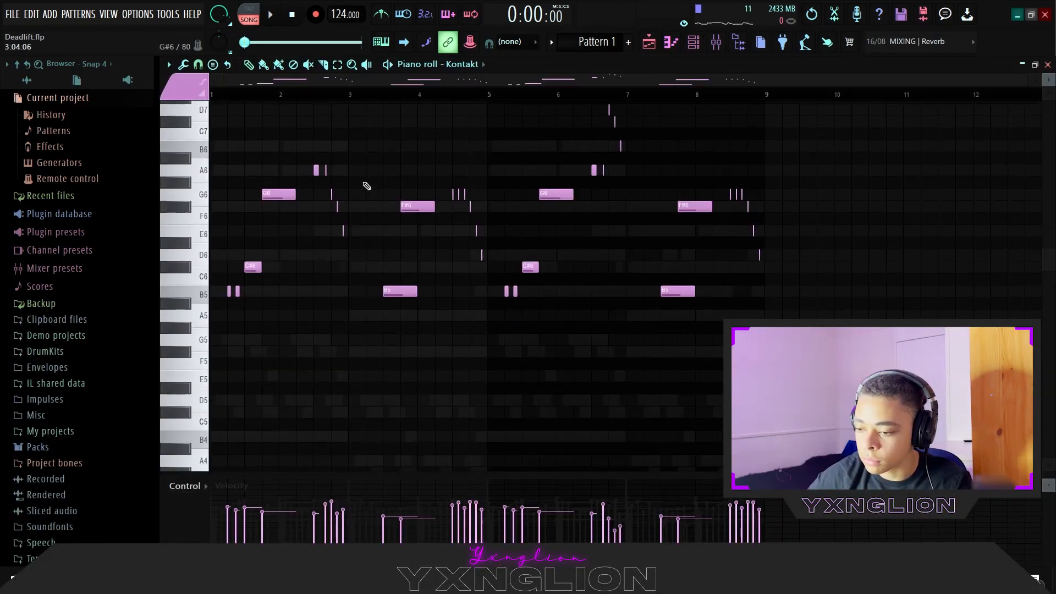
scroll(366, 186, up, 4)
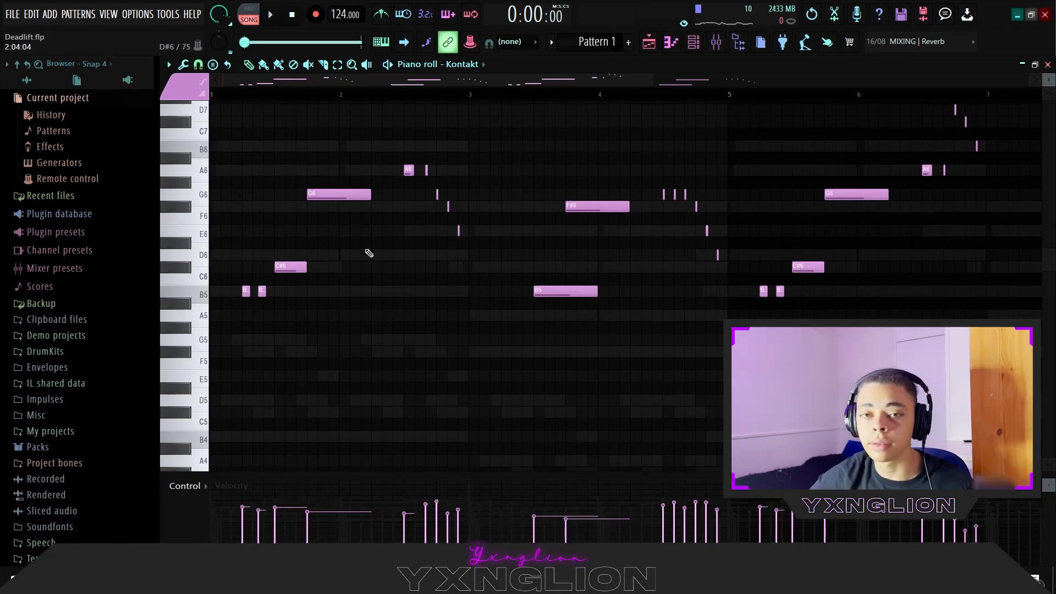
ctrl+scroll(368, 253, down, 3)
key(space)
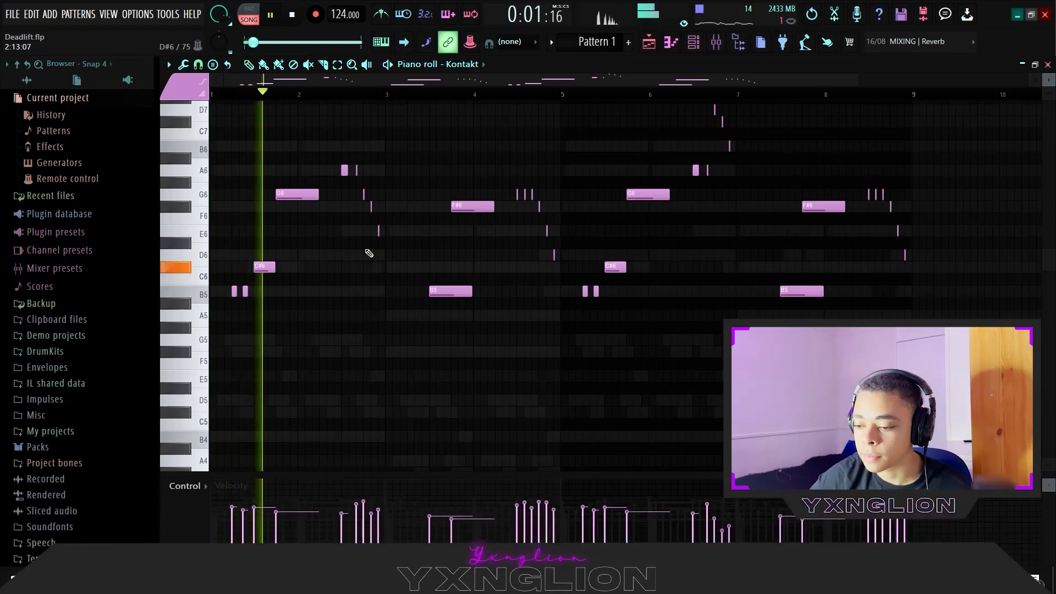
scroll(369, 253, up, 1)
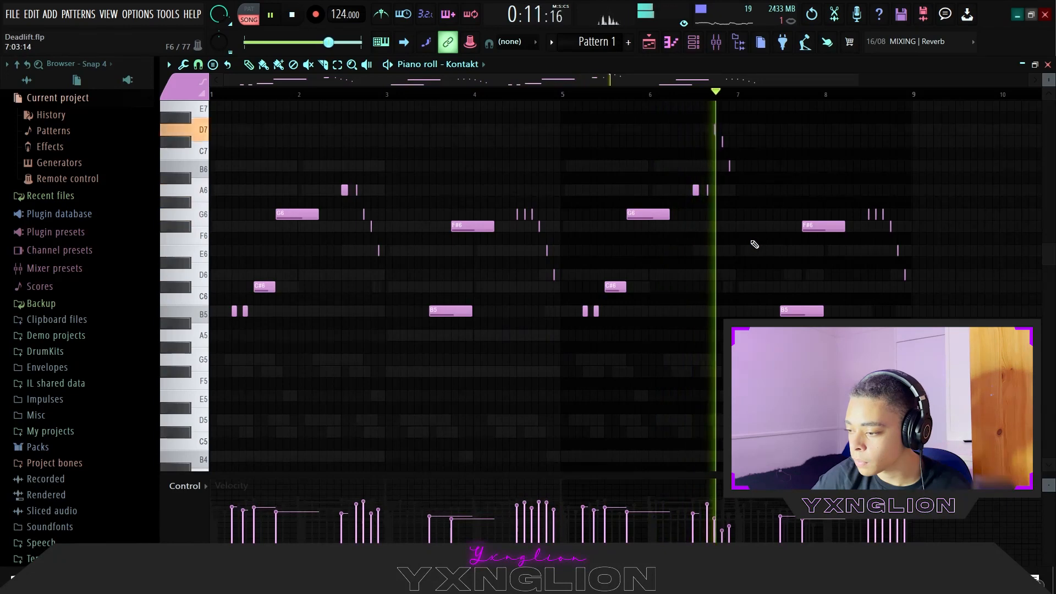
scroll(795, 260, up, 2)
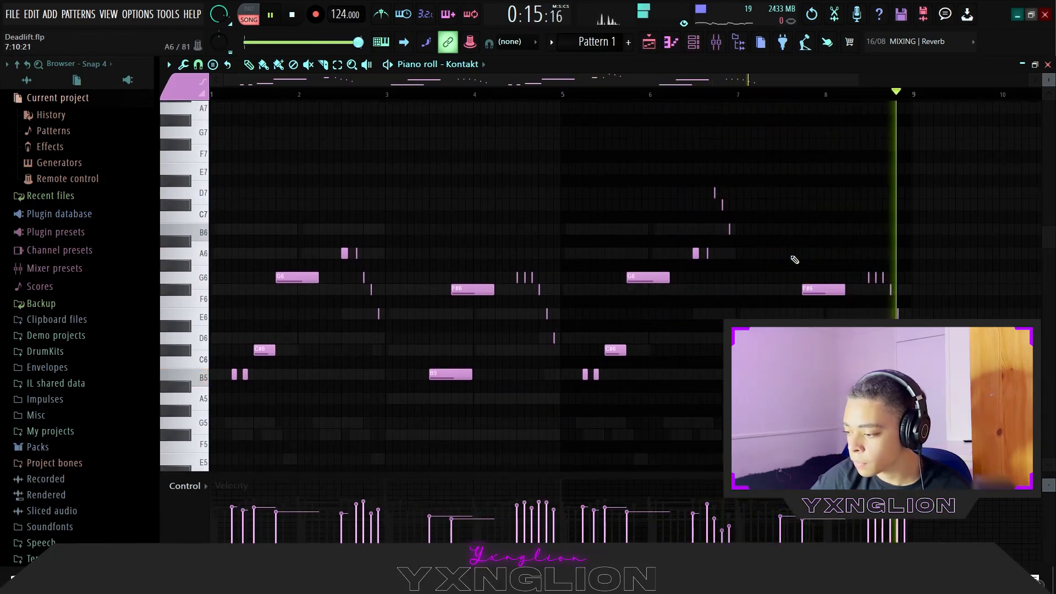
key(space)
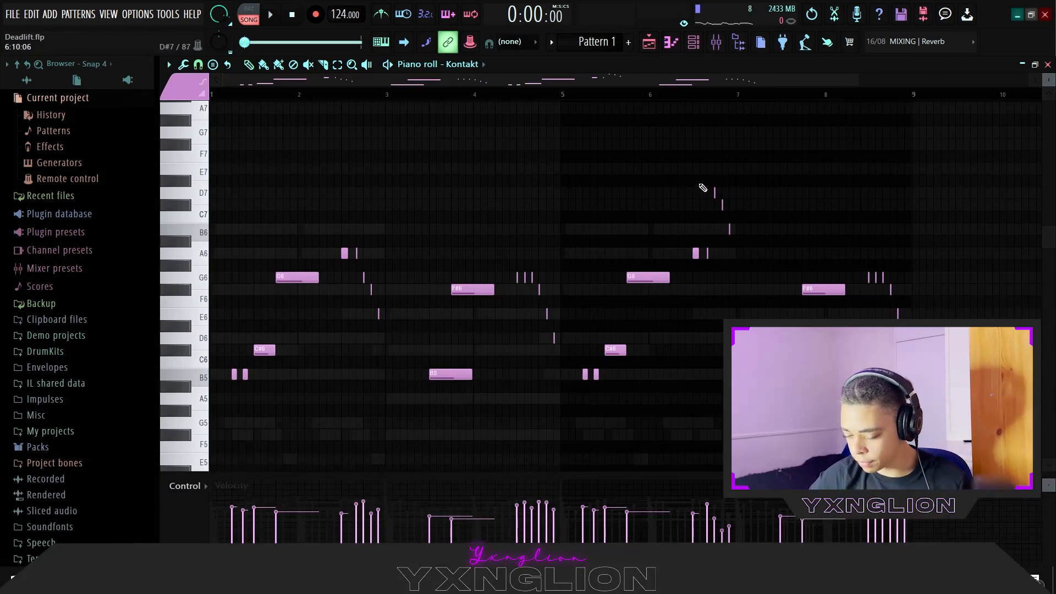
drag(700, 177, 793, 286)
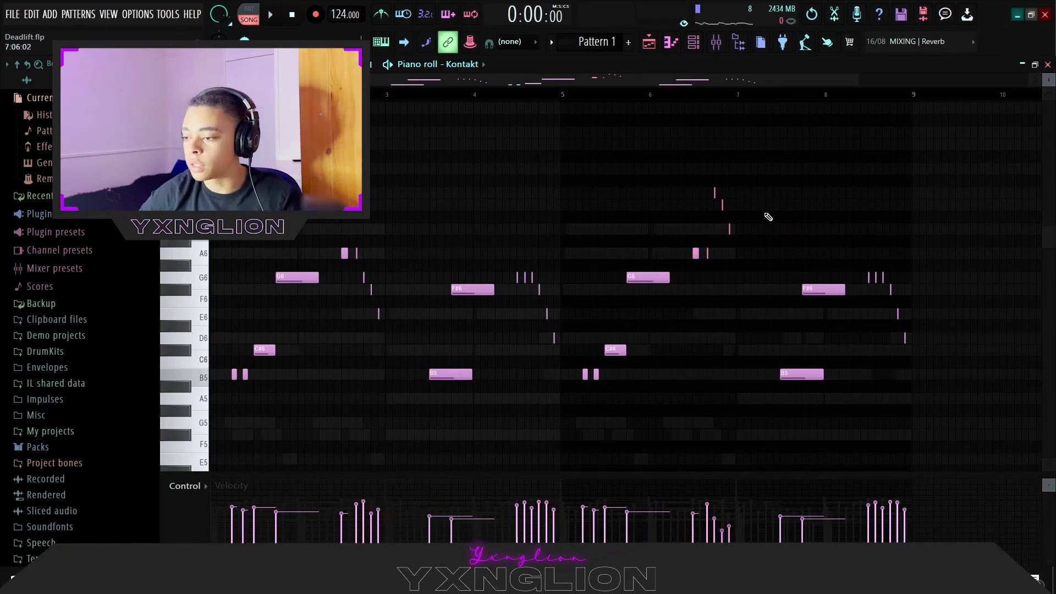
Step: With the EQ, reverb and delay bypassed, review RC-20 Retro Color's Vinyl 3 settings on the flute's mixer track and play back the flute
click(716, 44)
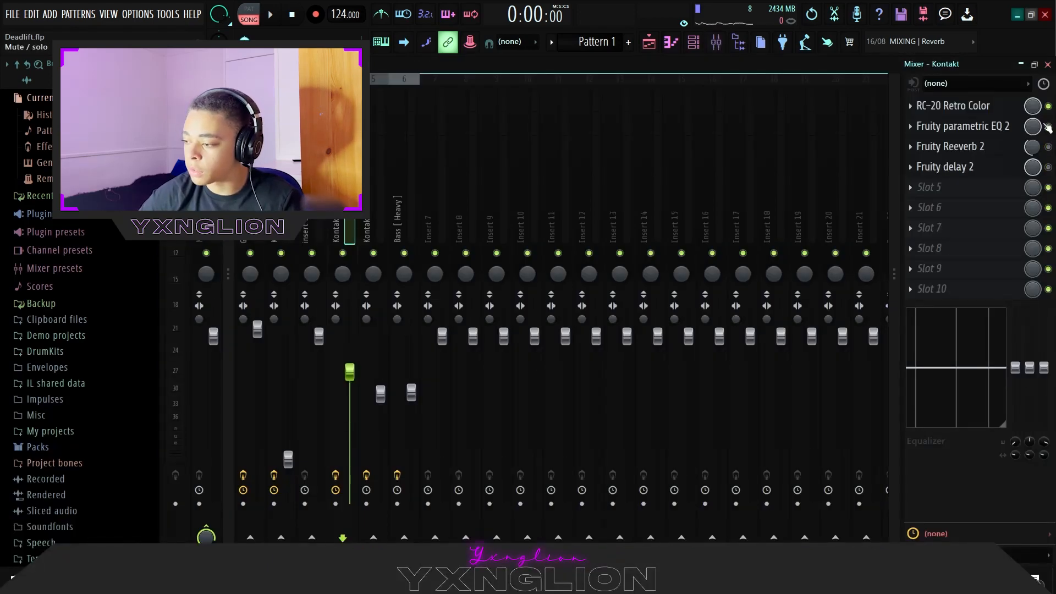
click(960, 108)
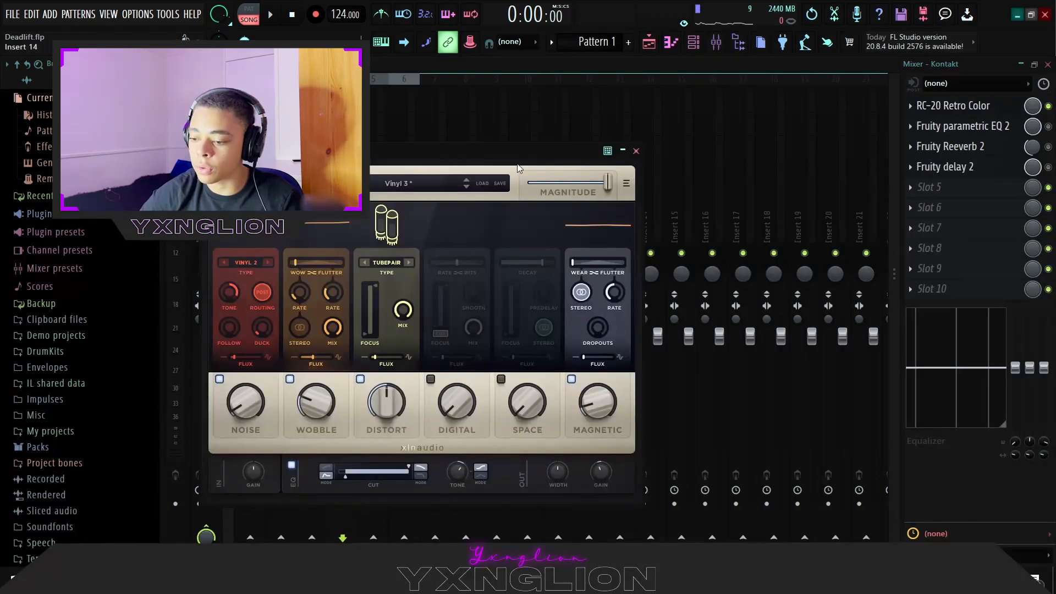
key(space)
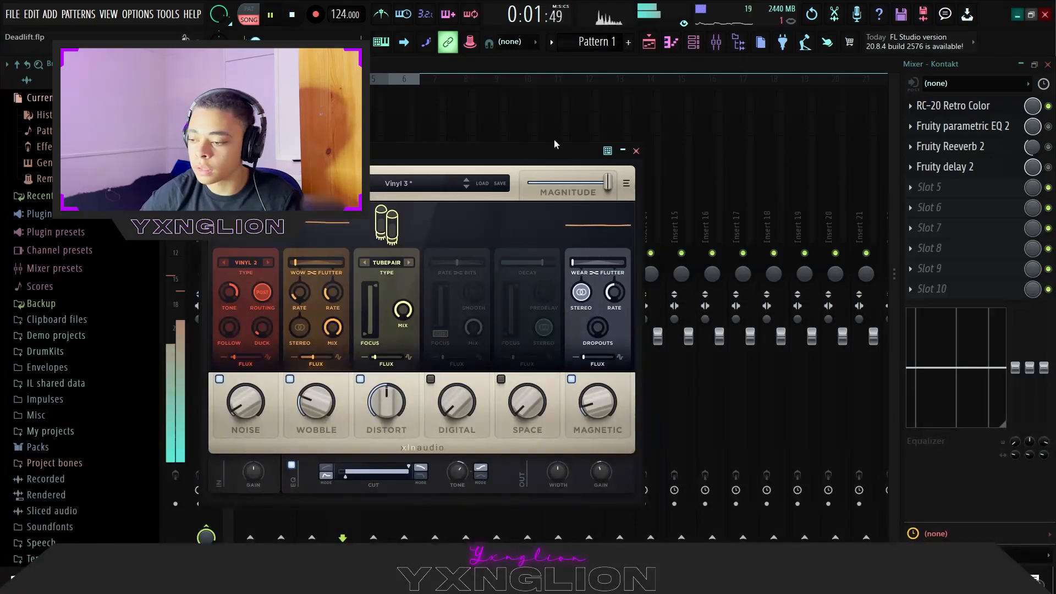
click(636, 150)
key(space)
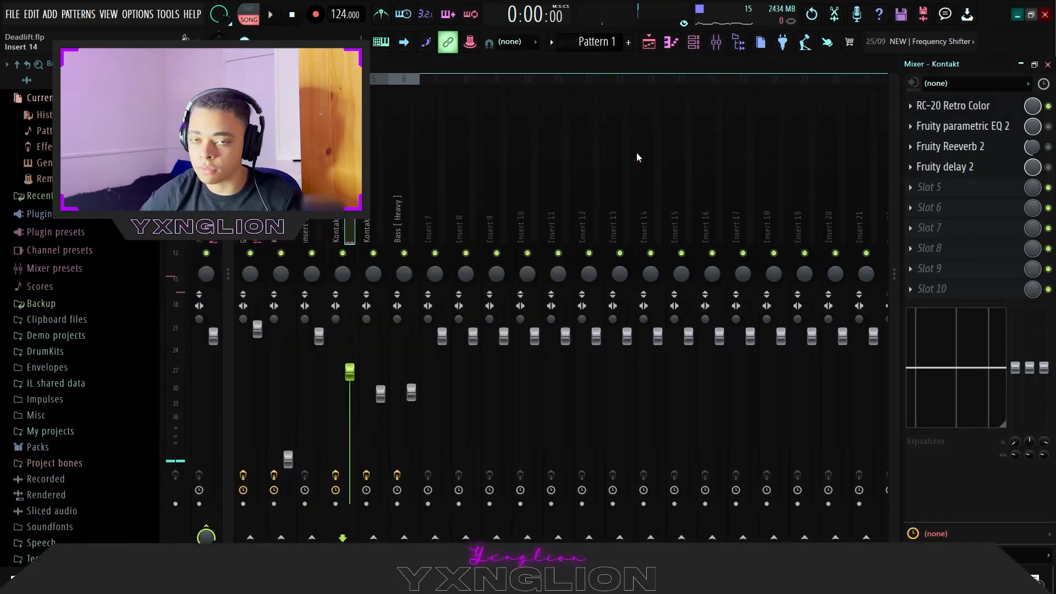
Step: Review the EQ, Fruity Reeverb 2 and Fruity delay 2 settings on the flute's mixer track, re-enabling each effect and playing back the flute
click(988, 127)
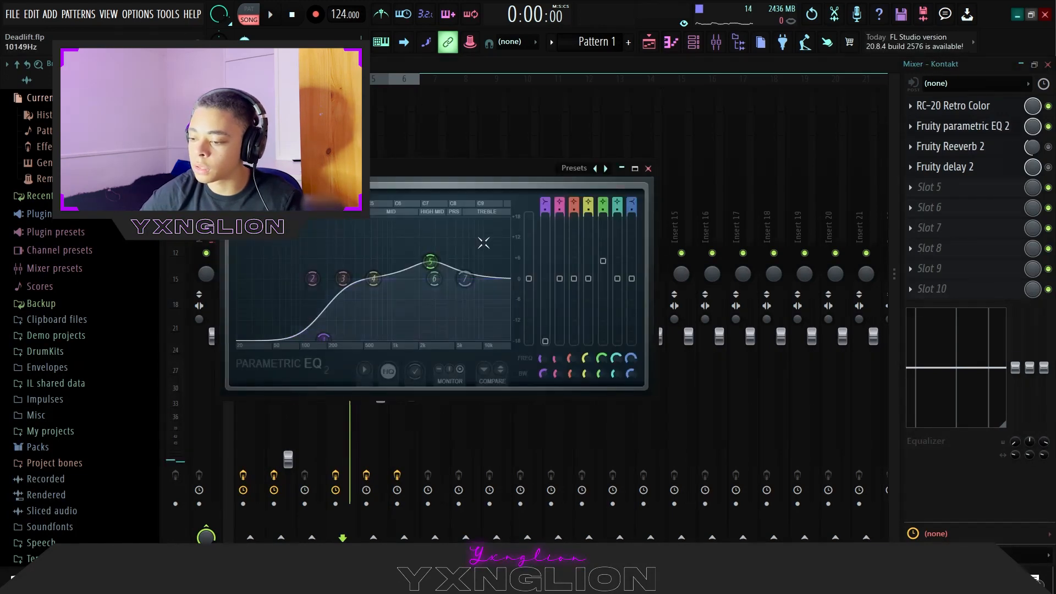
click(648, 168)
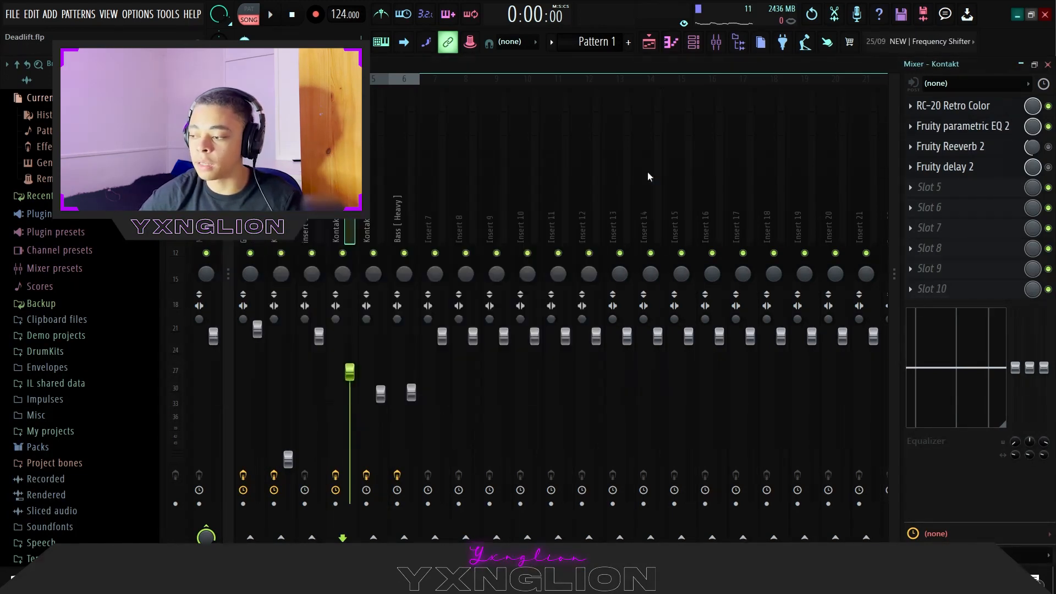
click(961, 153)
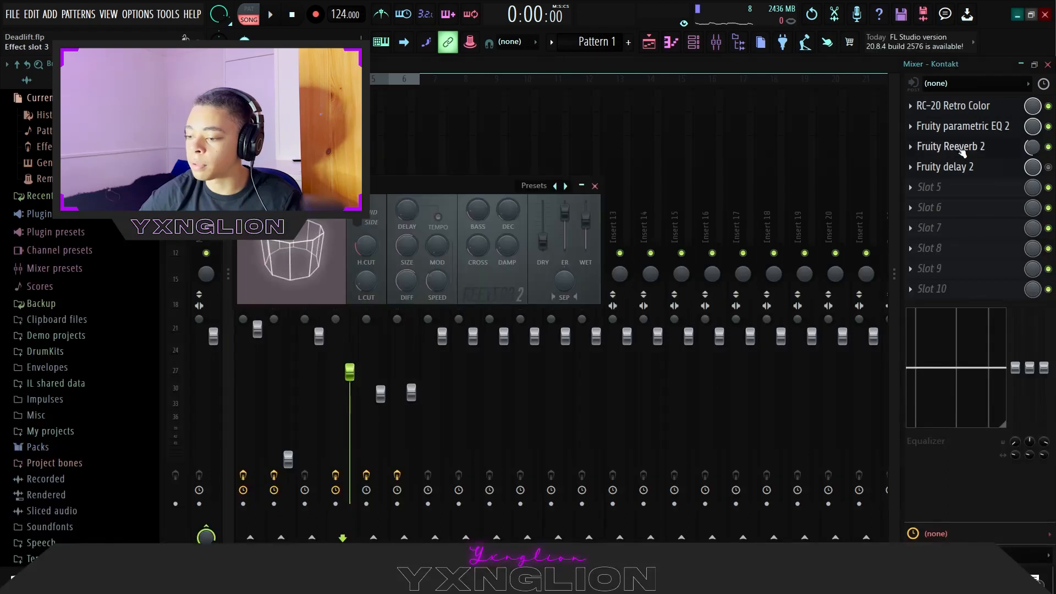
click(594, 186)
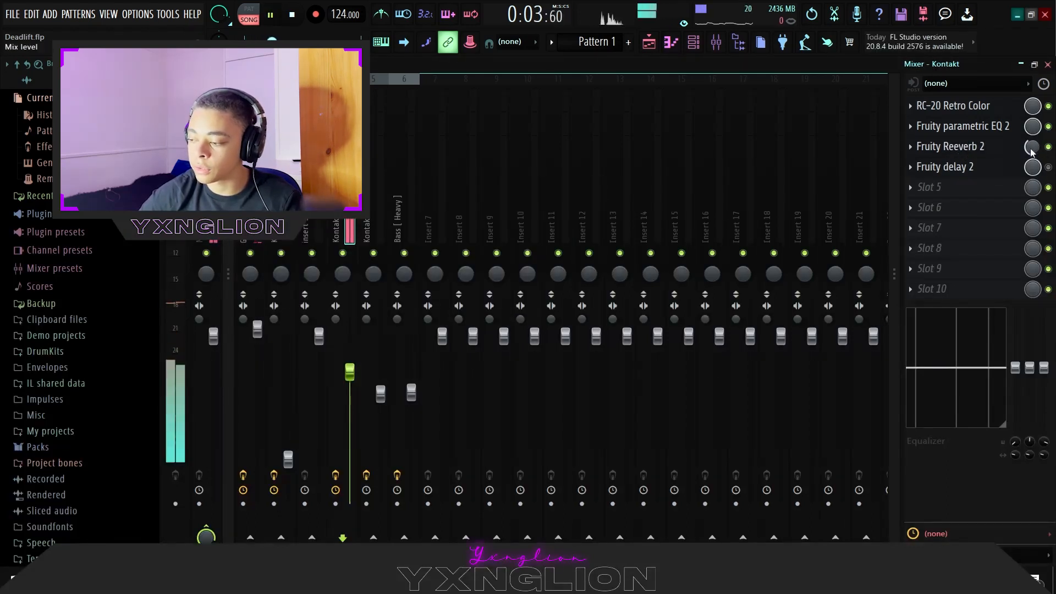
key(space)
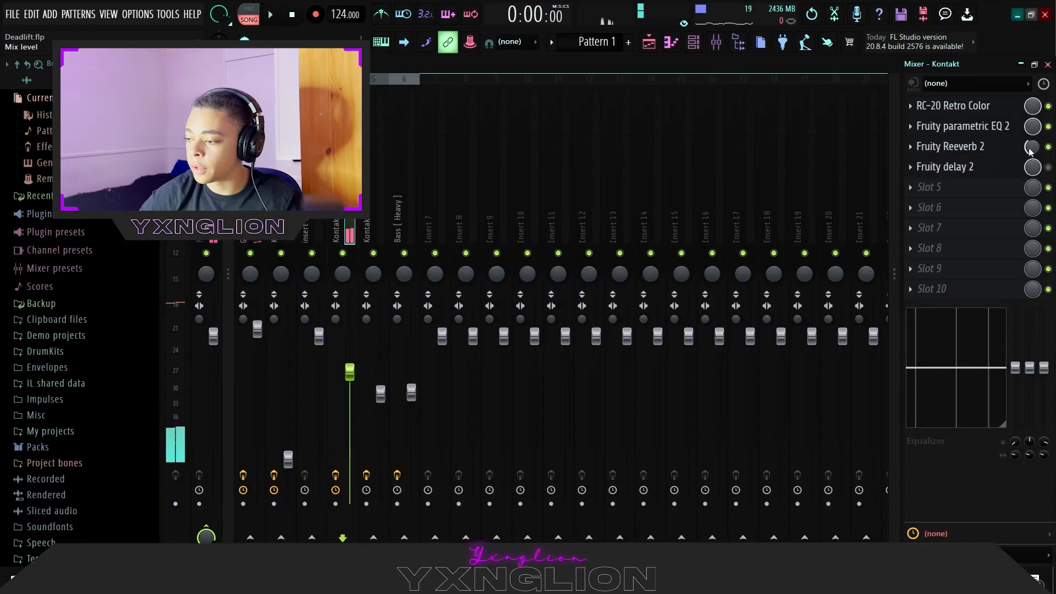
click(983, 170)
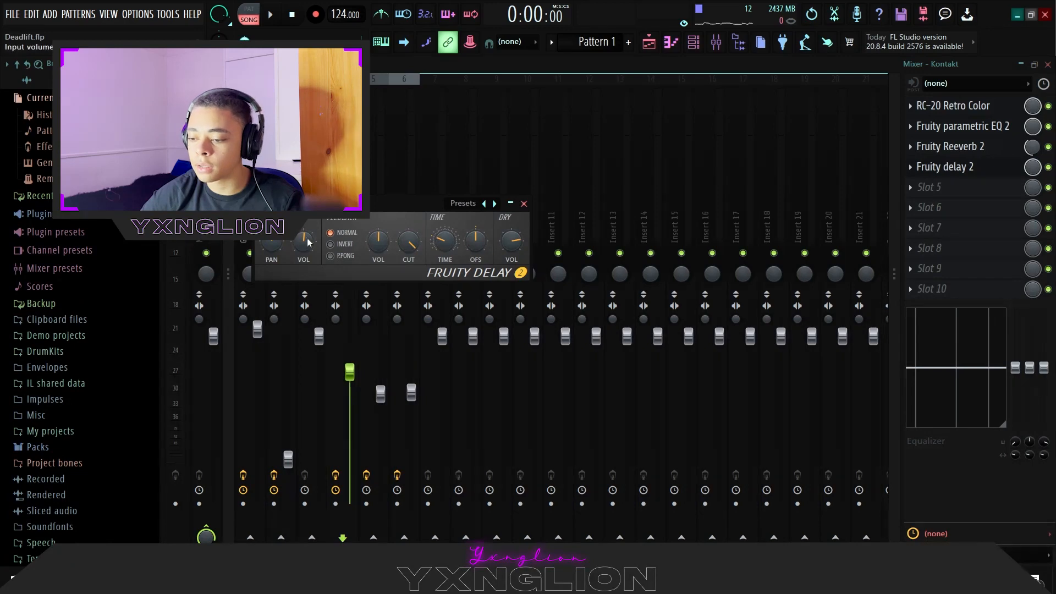
click(523, 204)
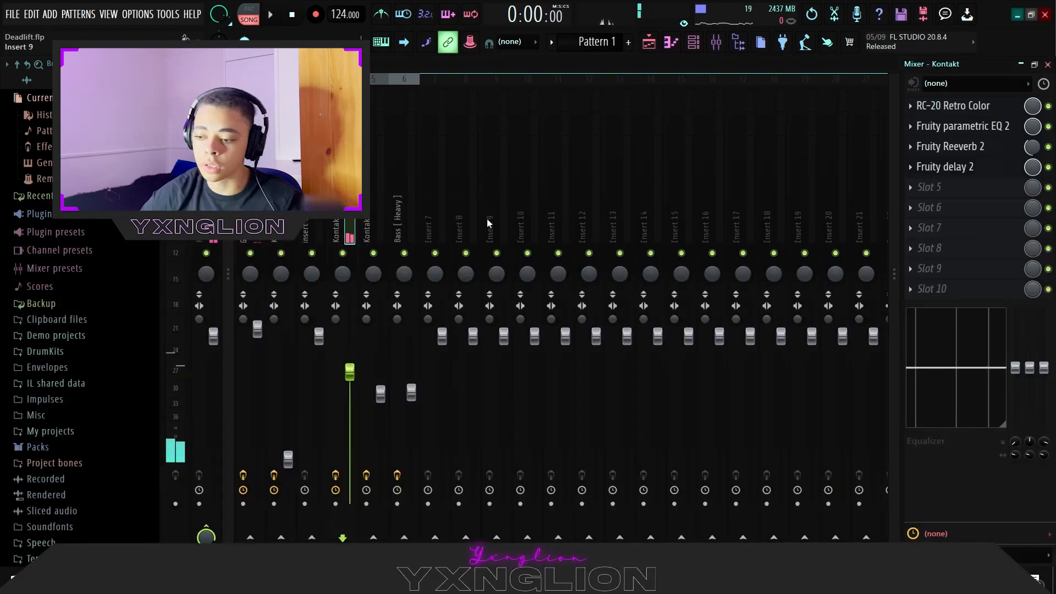
Step: Examine the Kontakt #3 chord notes in the piano roll and play them back
click(696, 43)
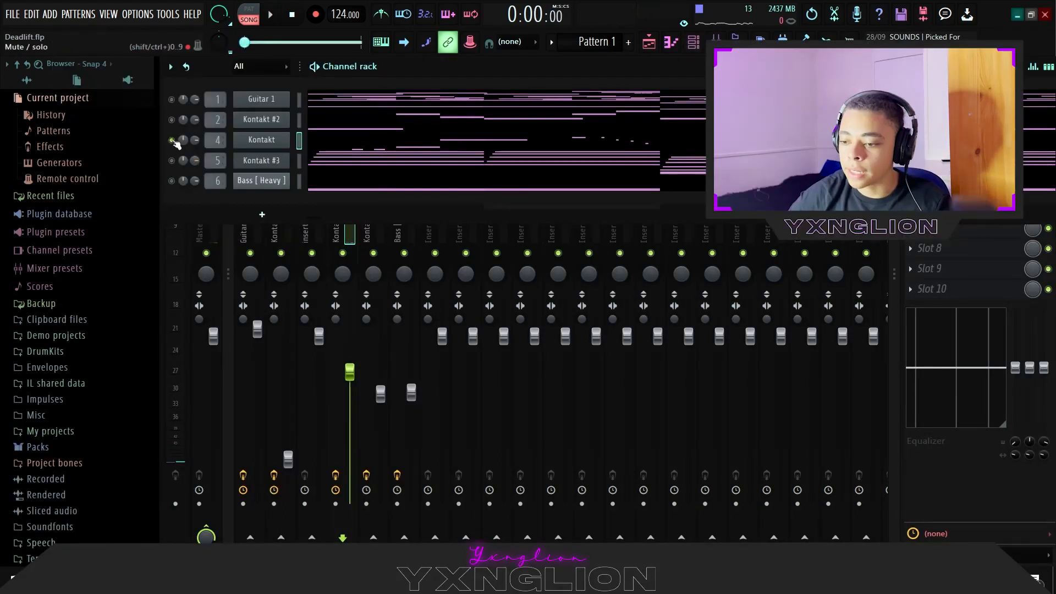
click(334, 164)
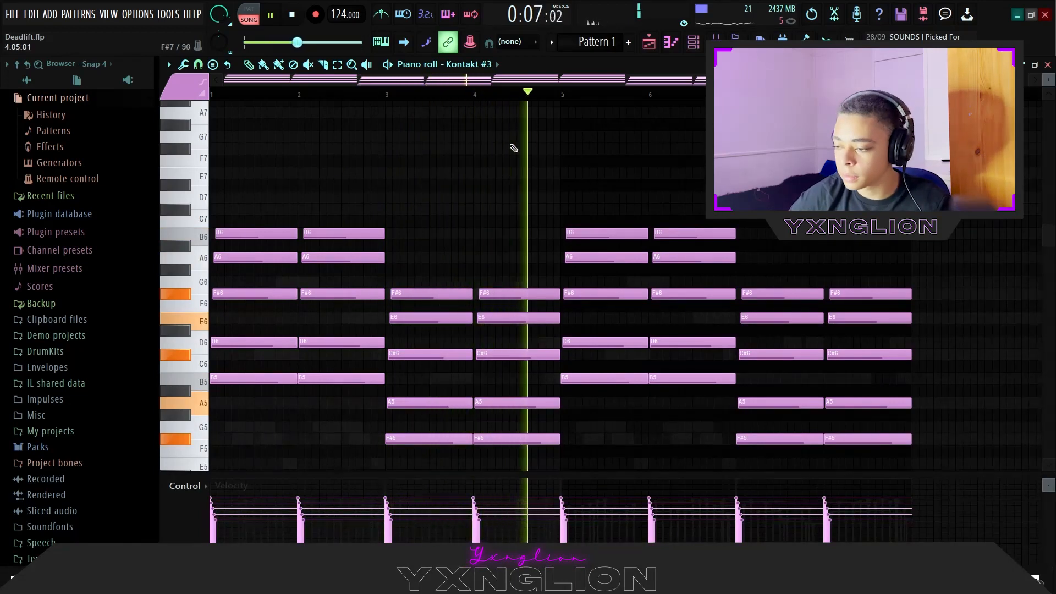
Step: On the Kontakt #3 mixer track, bypass the EQ and reverb, then review HalfTime's 1 Bar, 2x settings while playing the chords
click(381, 42)
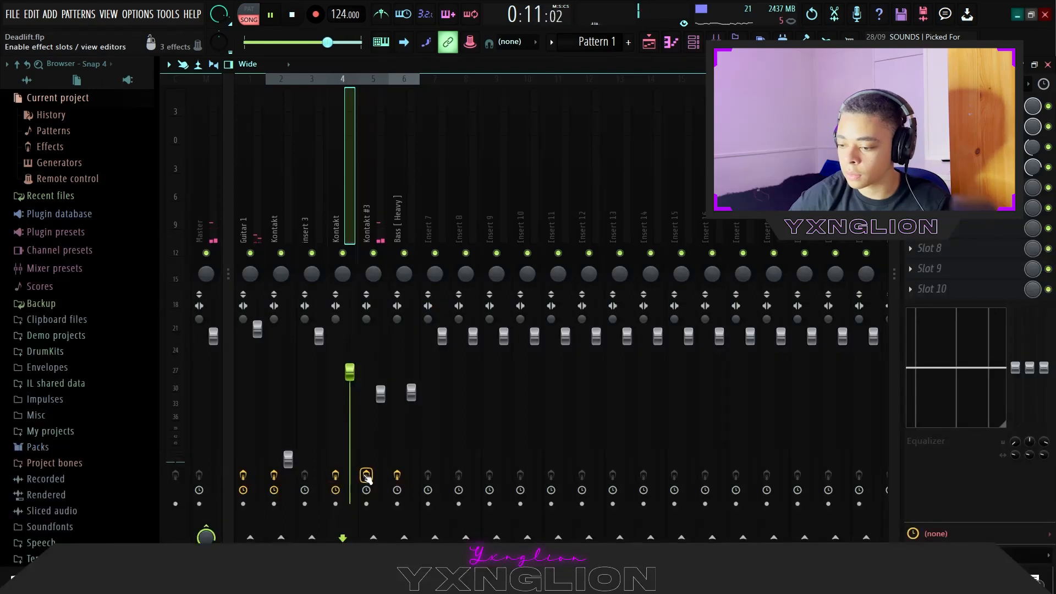
click(380, 393)
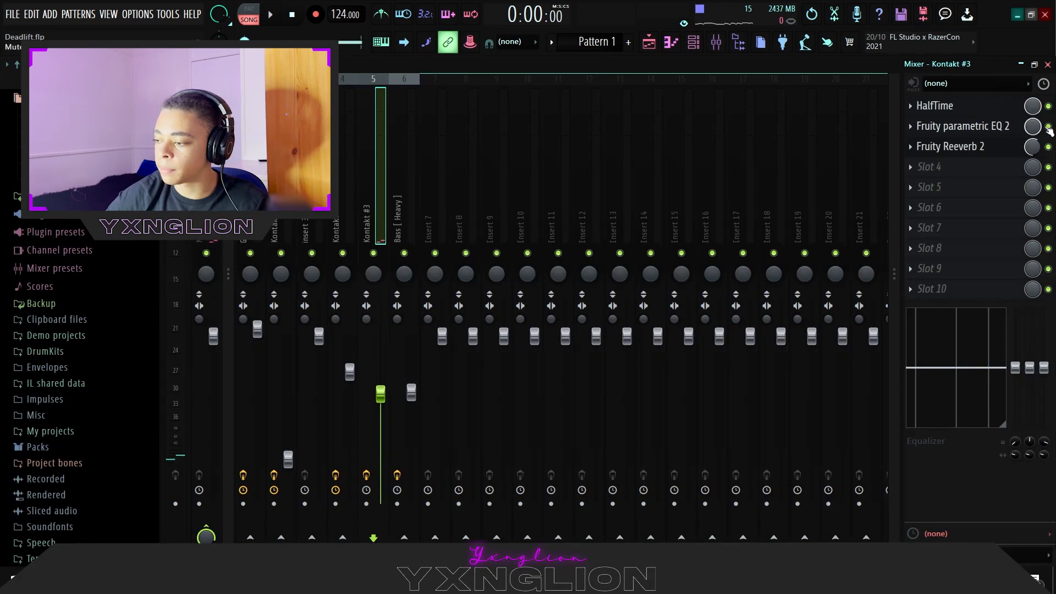
click(1048, 148)
key(space)
click(916, 107)
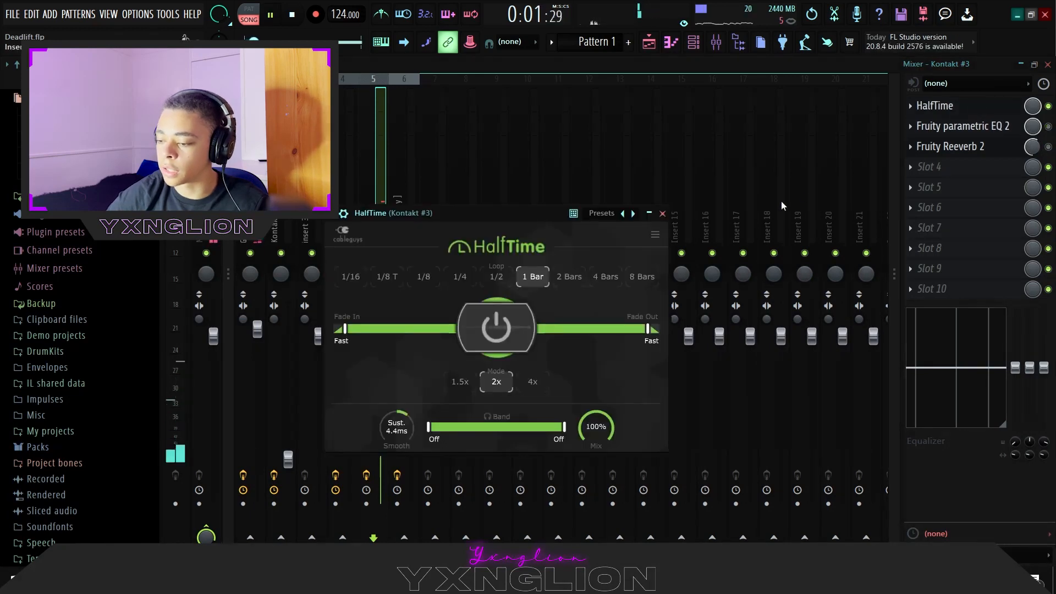
click(663, 214)
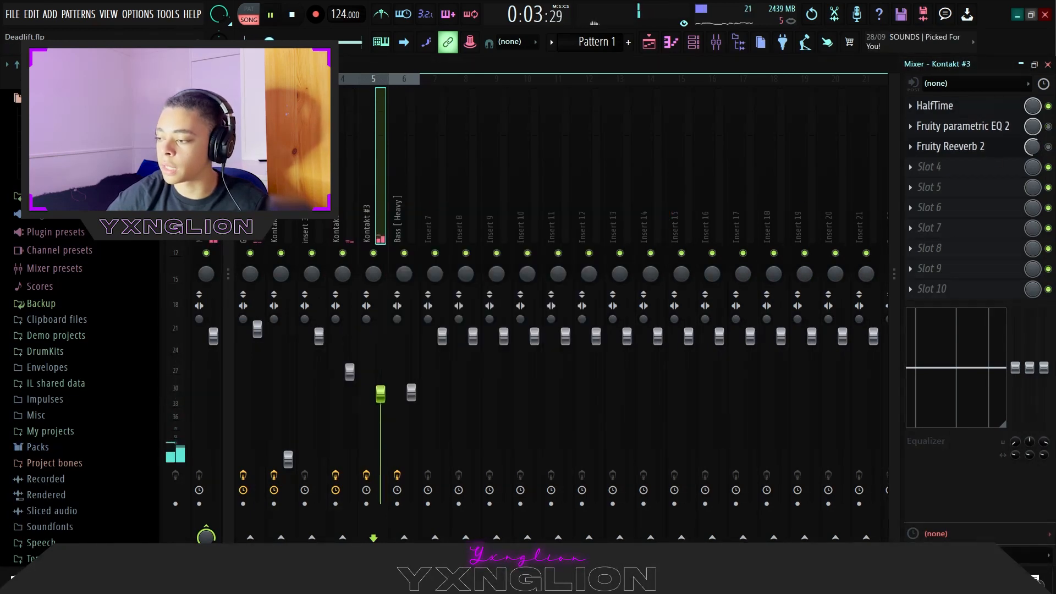
Step: Review the low-cut EQ and Fruity Reeverb 2 settings on the Kontakt #3 track with both effects back on, playing back the result
click(959, 133)
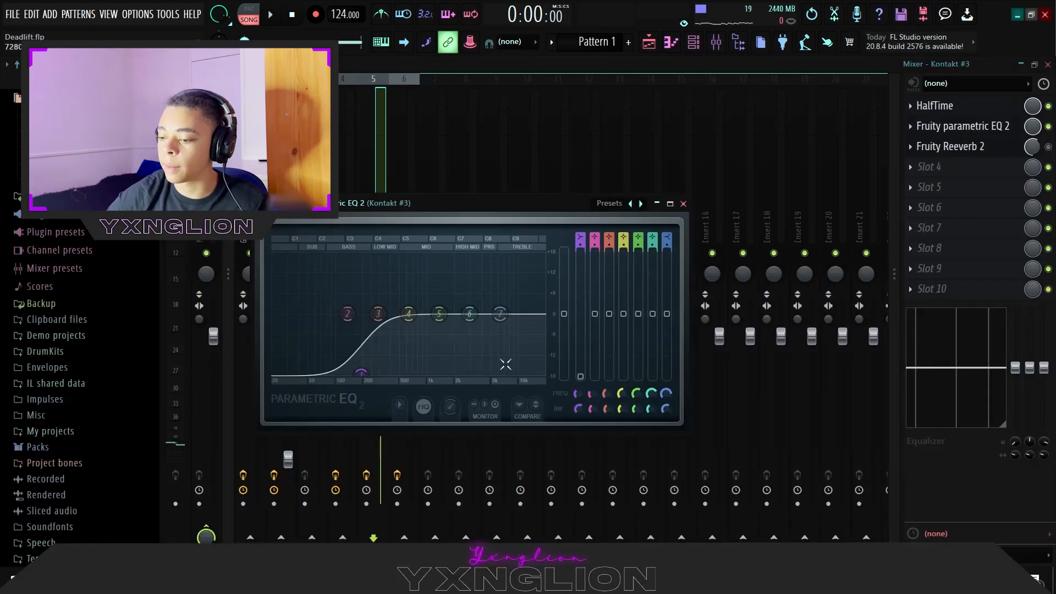
click(683, 204)
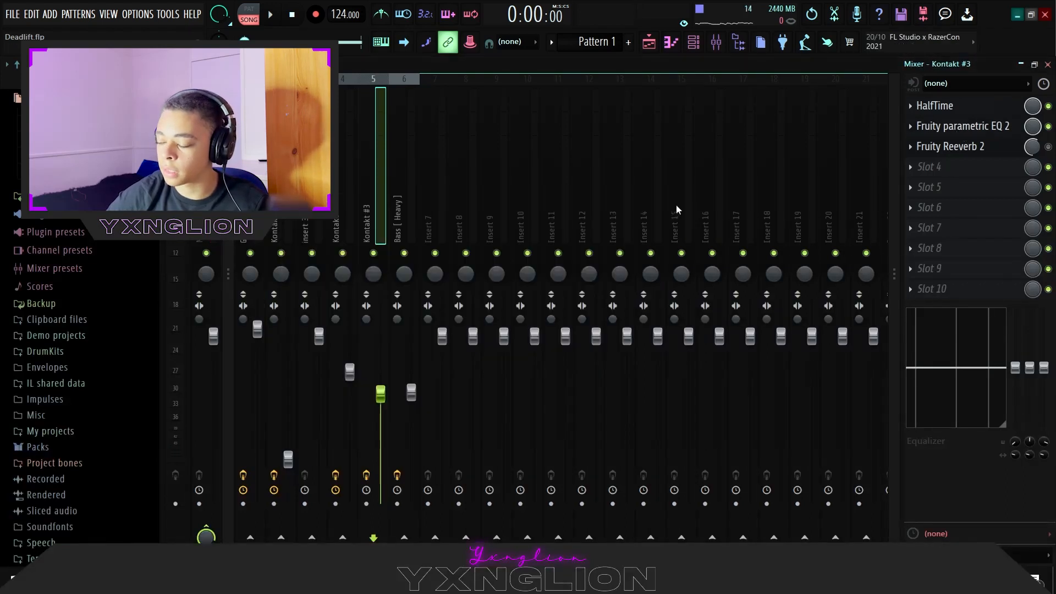
click(985, 148)
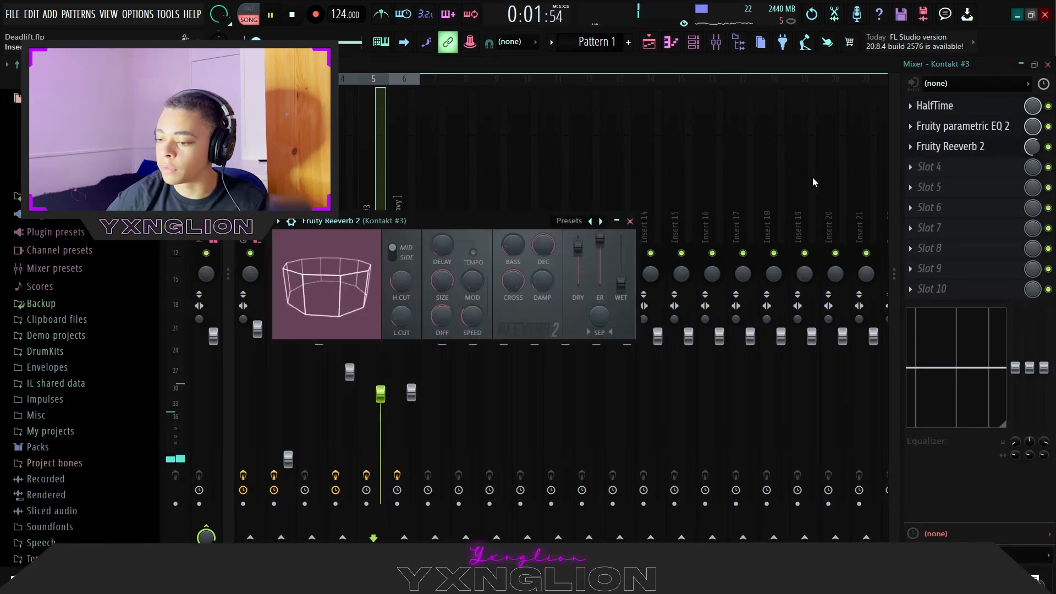
click(629, 221)
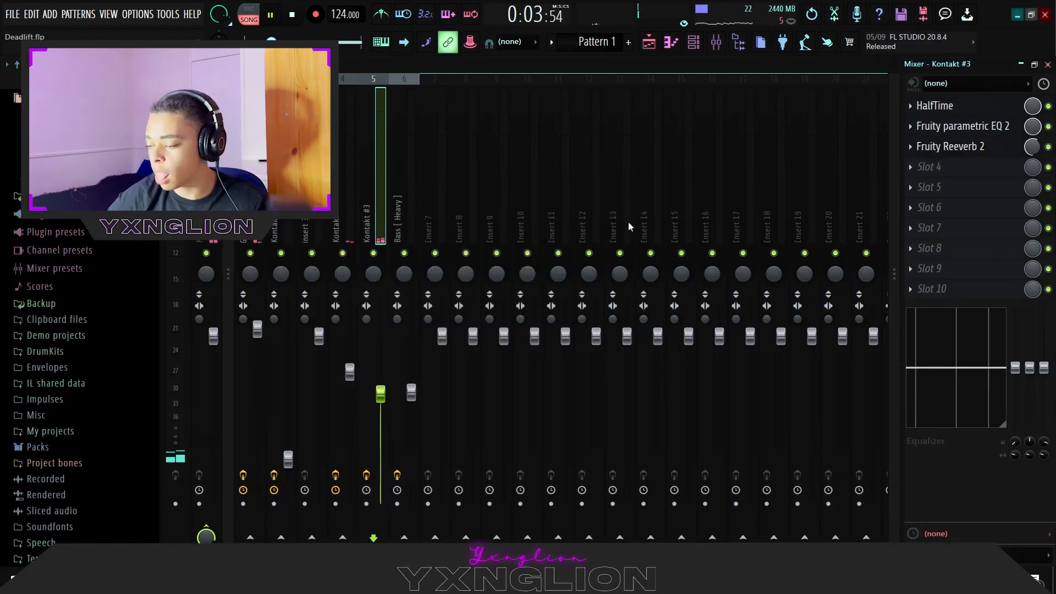
Step: Examine the Bass [ Heavy ] notes in the piano roll and play back the bass line
click(650, 44)
key(space)
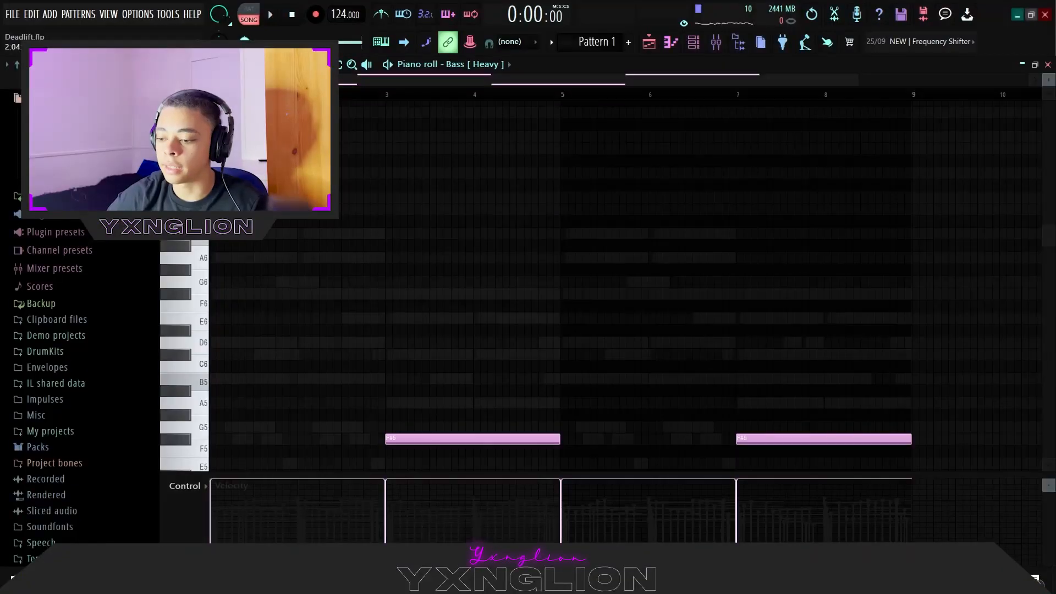
scroll(358, 261, down, 5)
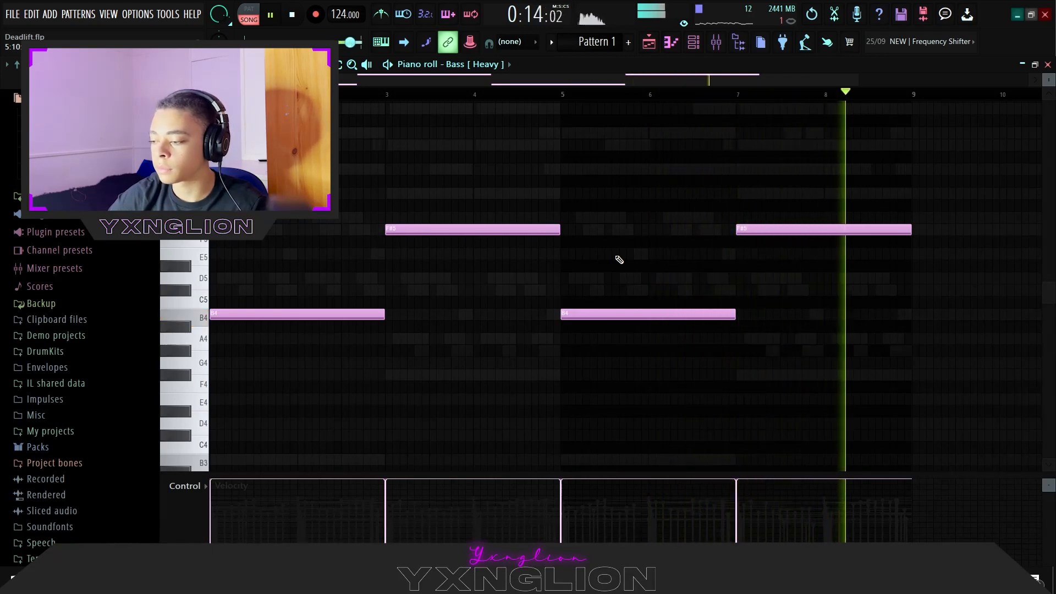
key(space)
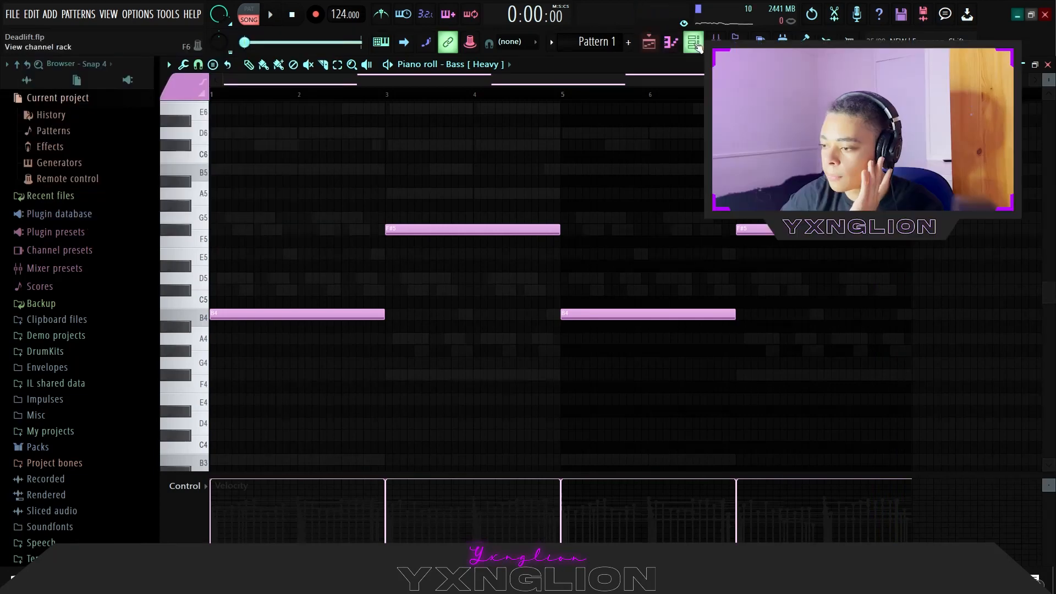
Step: Unmute the melody channels and play the full melody, first with Bass [ Heavy ] muted and then with it switched on
click(695, 44)
click(171, 100)
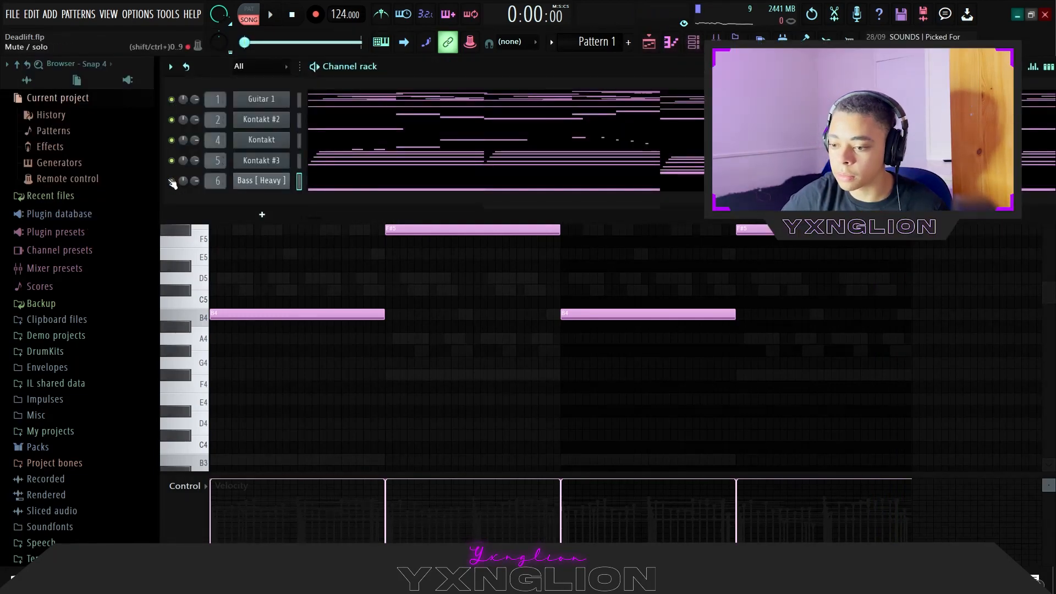
key(space)
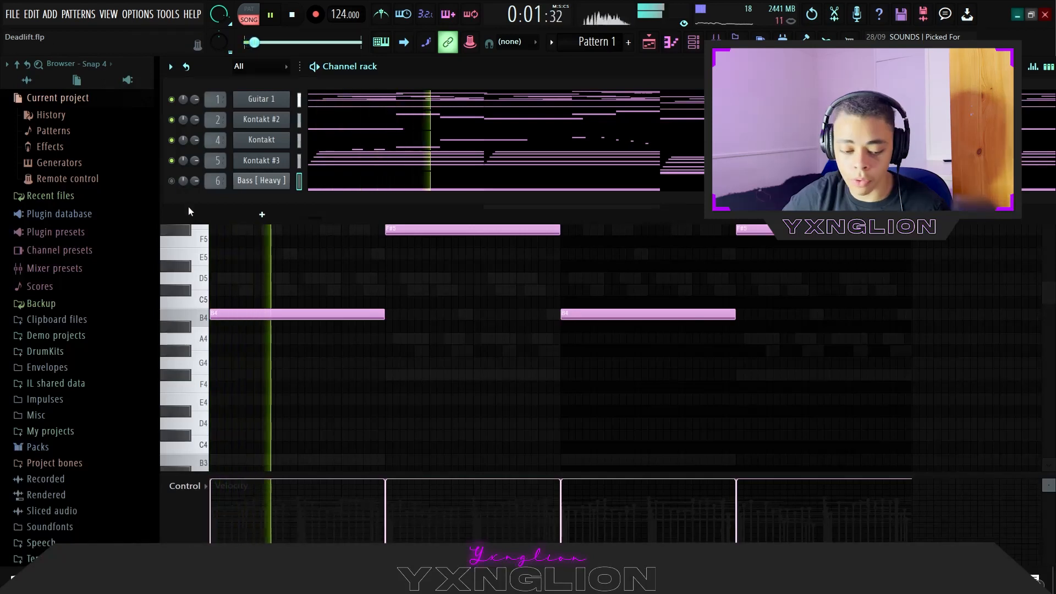
click(171, 181)
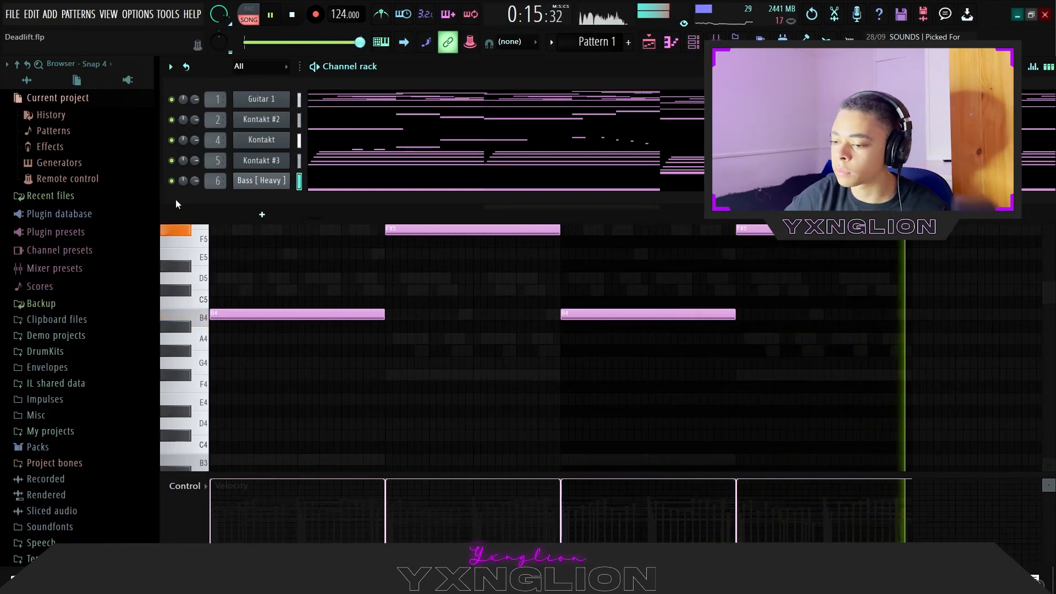
key(space)
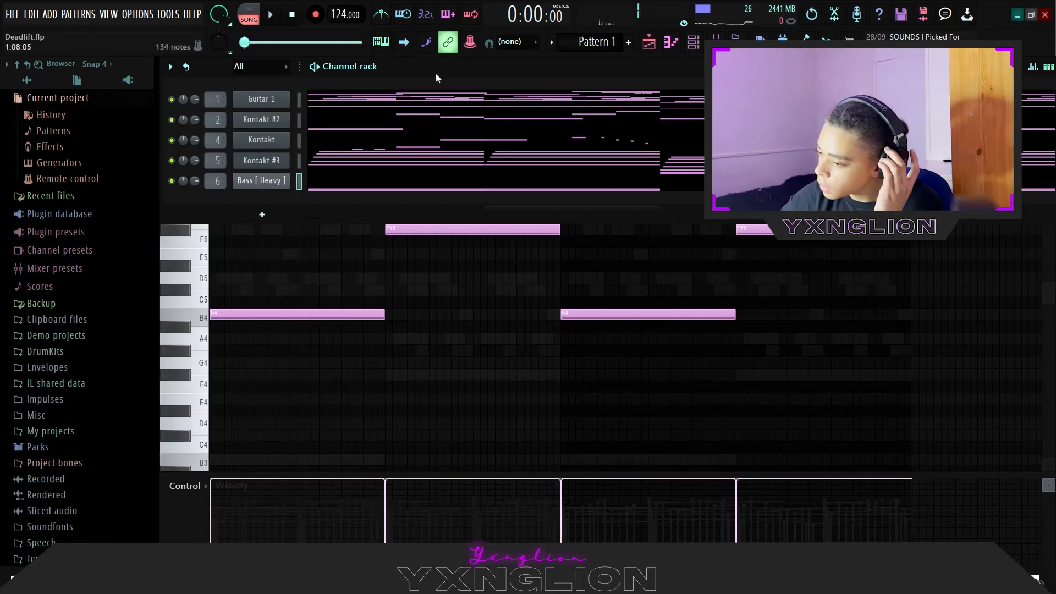
Step: Check the Pattern 1 arrangement in the playlist and open the recent project Deadlift Beat.flp
click(649, 44)
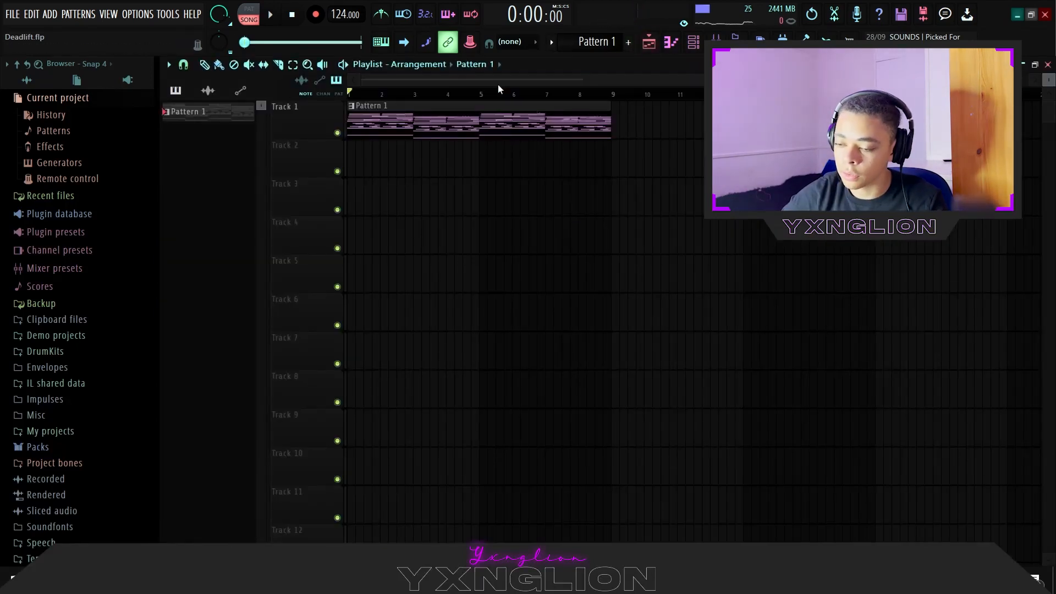
click(10, 14)
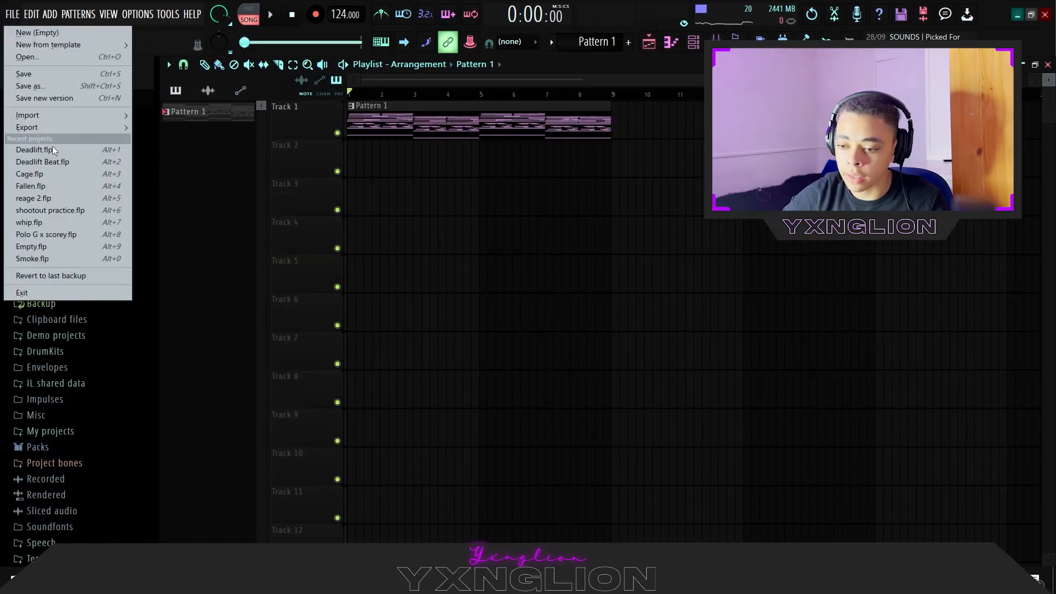
click(55, 162)
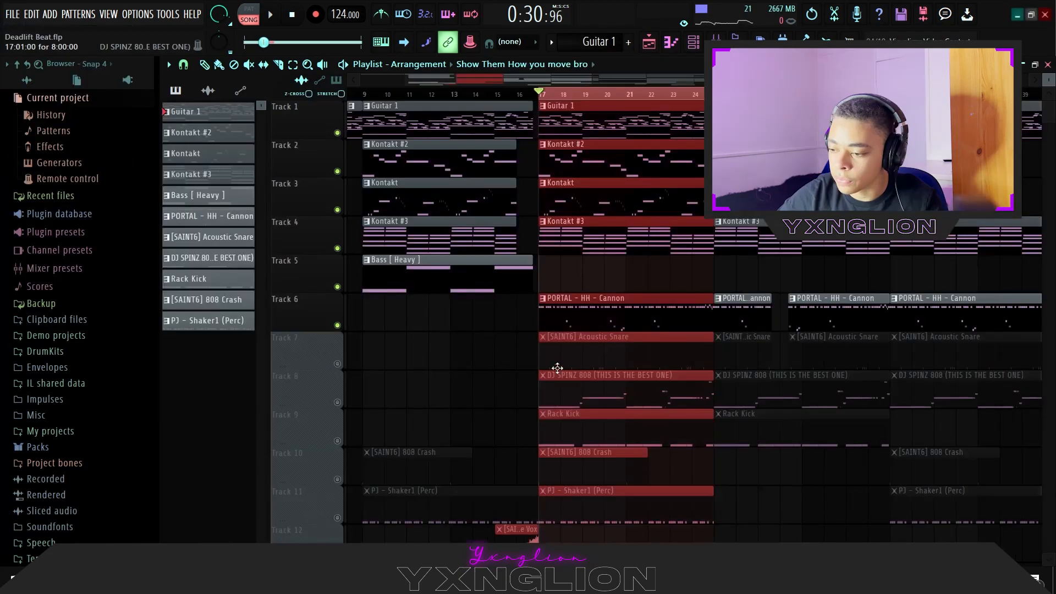
Step: Open the PORTAL - HH - Cannon clip's notes in the piano roll, undo the stray added note, and inspect the pattern from bar 1
double_click(582, 313)
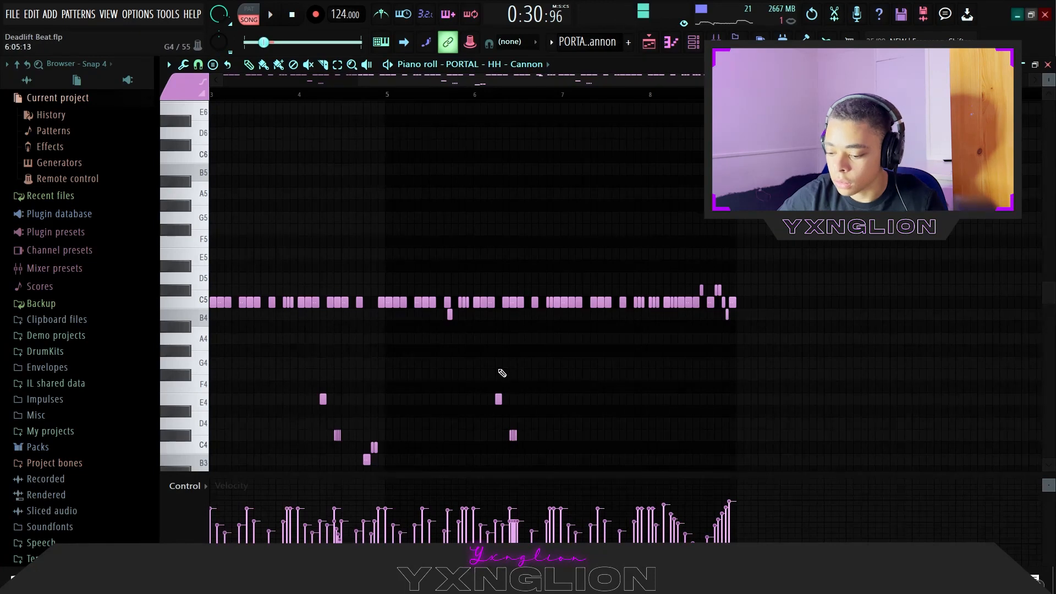
key(ctrl+z)
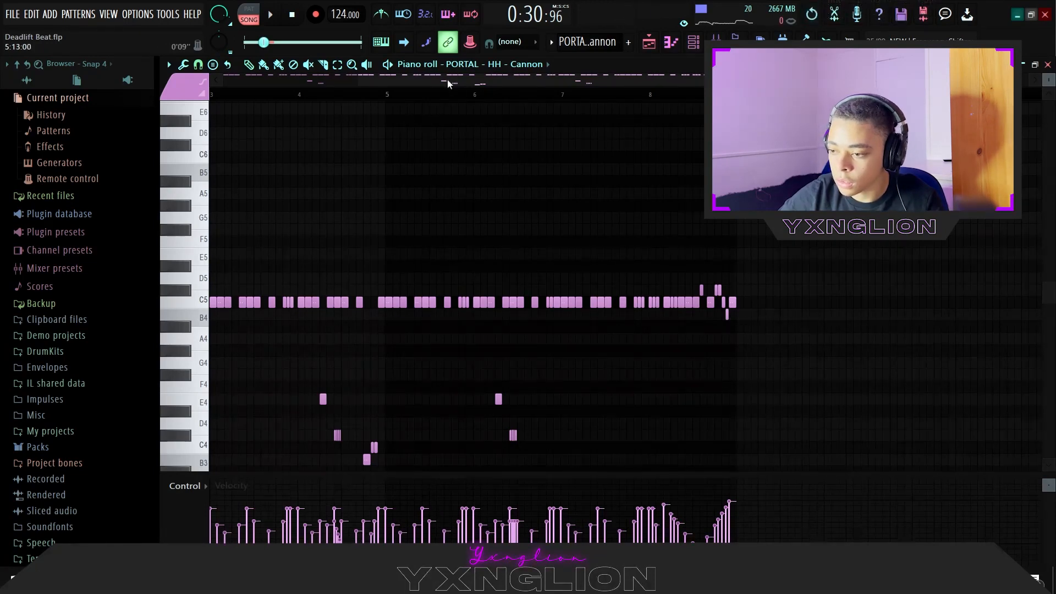
drag(408, 84, 266, 94)
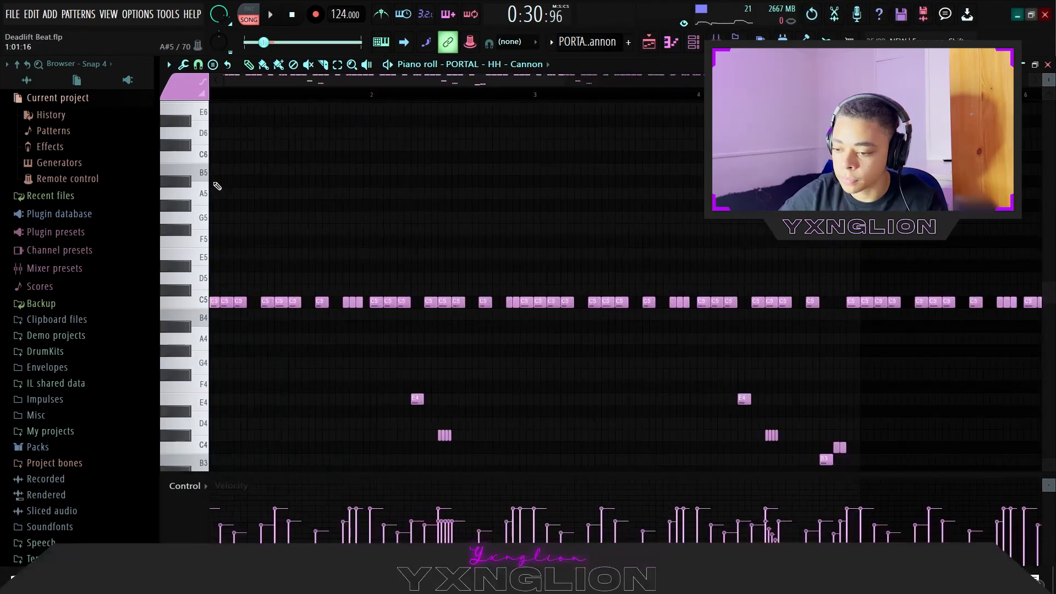
scroll(295, 283, down, 5)
ctrl+scroll(295, 285, up, 2)
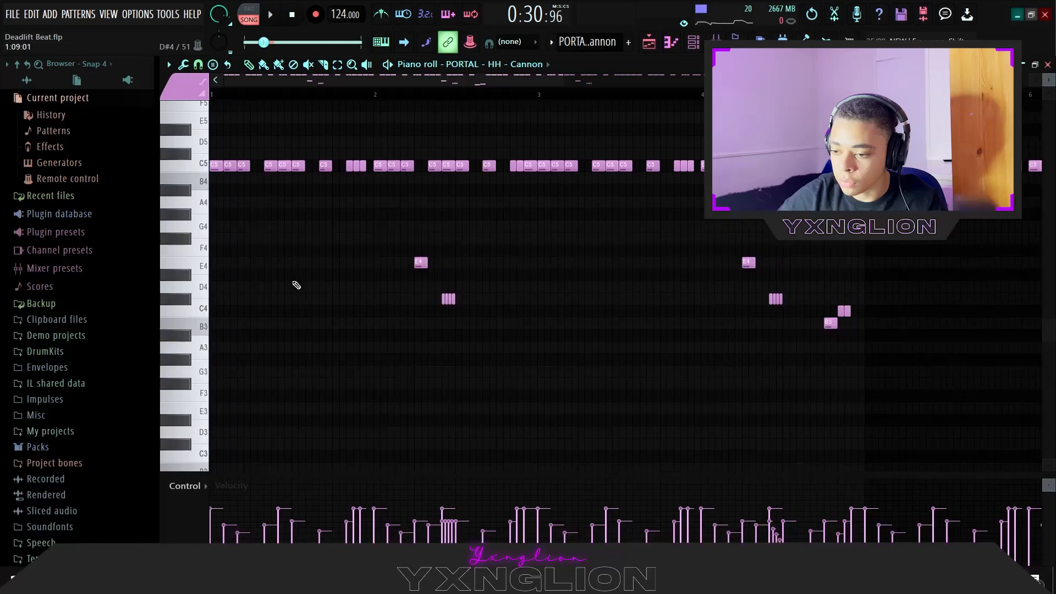
click(52, 116)
scroll(248, 110, up, 3)
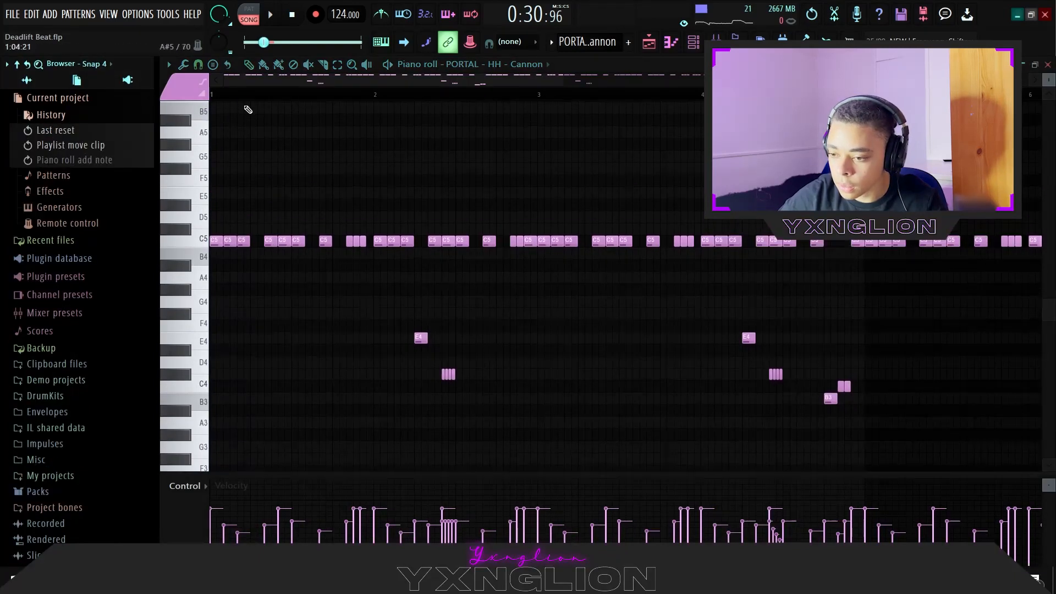
Step: Set the piano roll snap to 1/3 step and delete all notes of the PORTAL - HH - Cannon hi-hat pattern
click(198, 65)
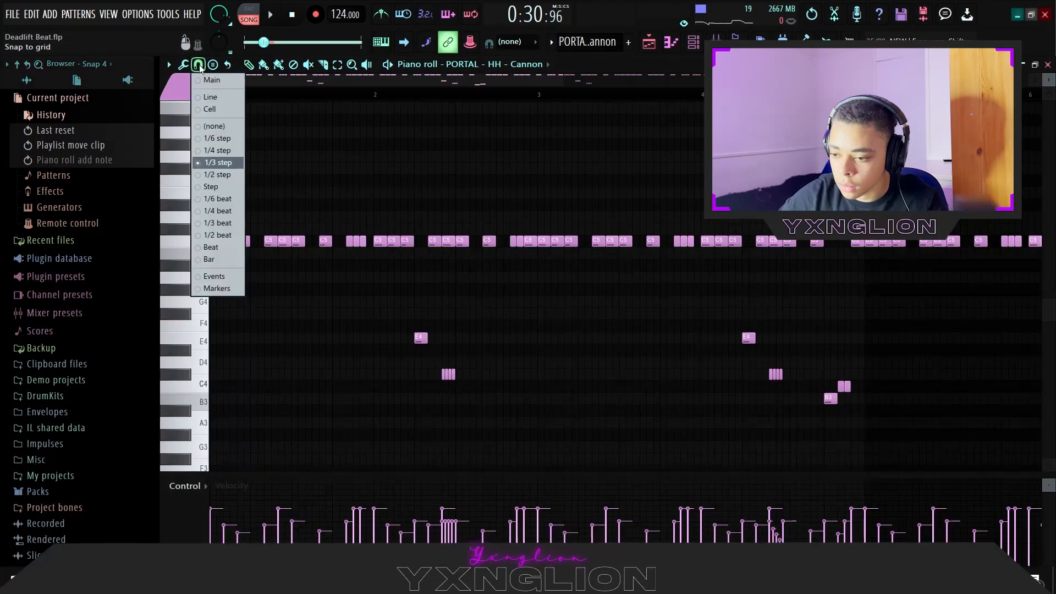
click(227, 164)
key(ctrl+a)
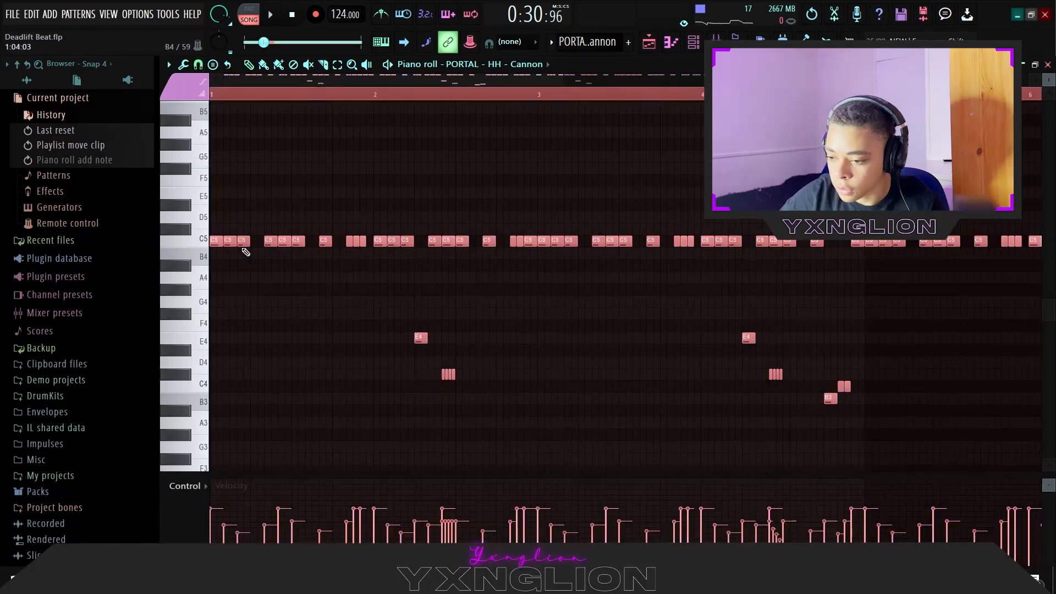
key(Delete)
click(233, 97)
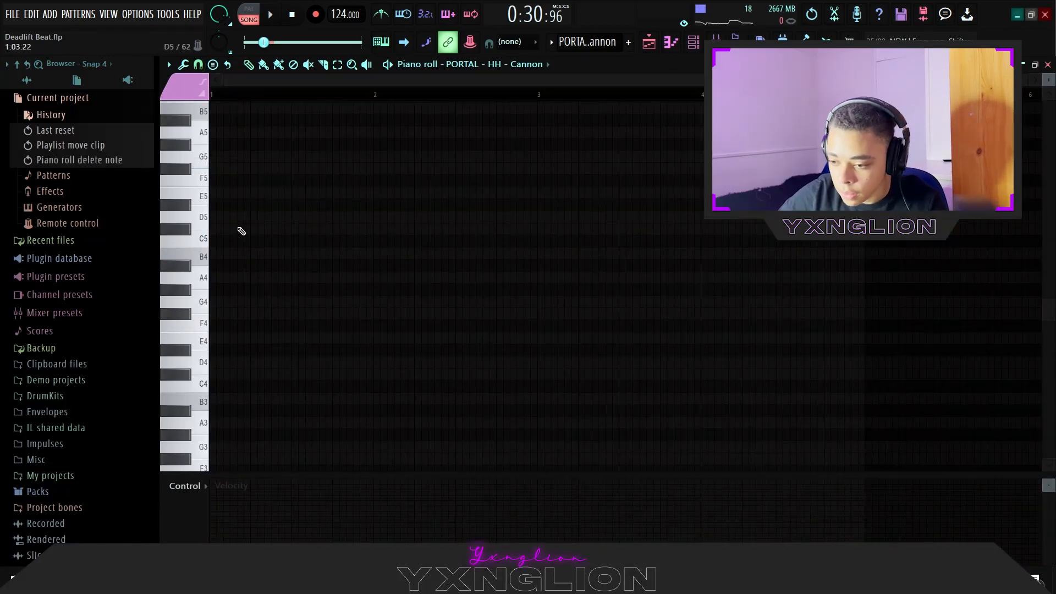
Step: Place three C5 hi-hat notes at the start of bar 1, play them, and shift the third earlier for even spacing
click(217, 242)
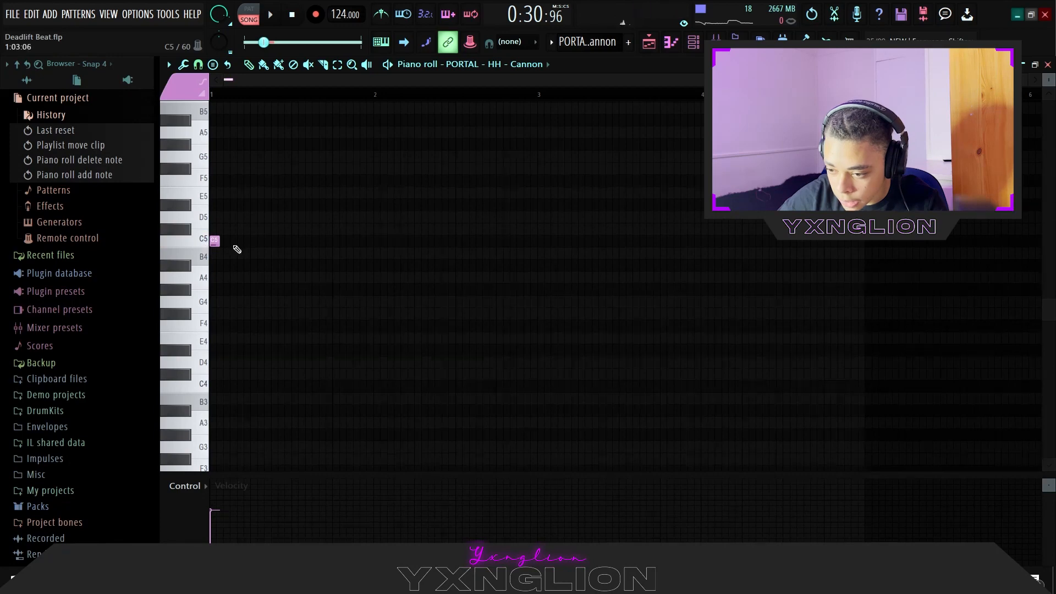
click(237, 241)
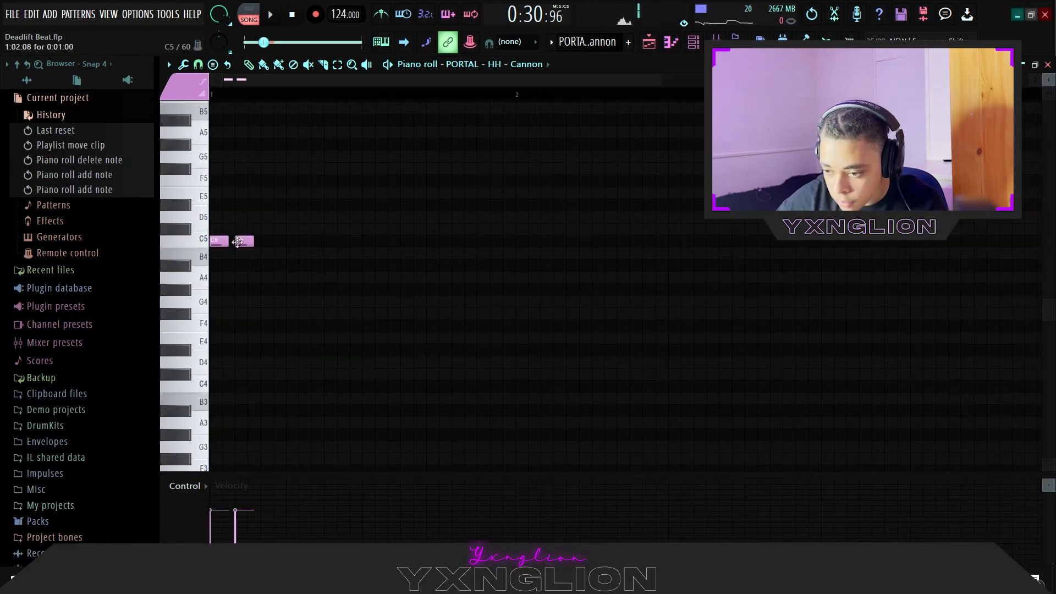
click(269, 241)
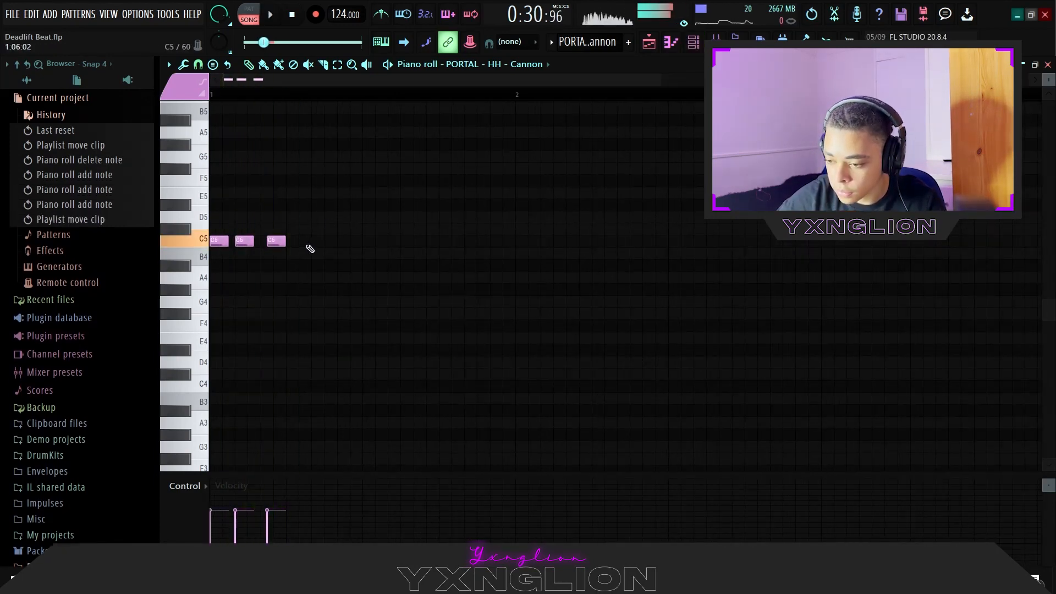
key(space)
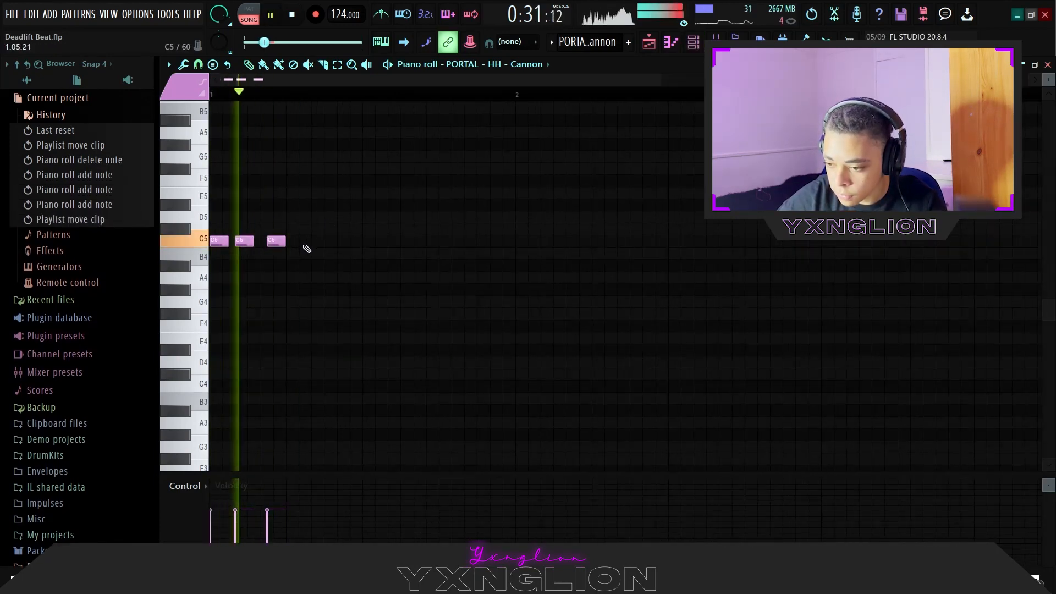
key(space)
drag(275, 244, 270, 243)
key(space)
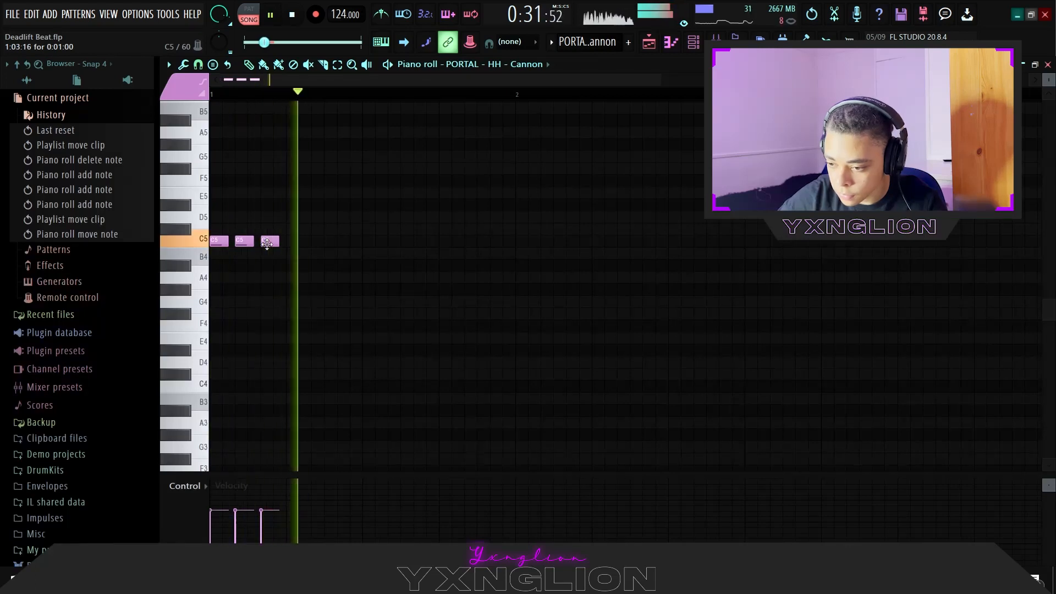
Step: Continue the evenly spaced C5 hi-hat notes to the end of bar 1 while the pattern plays
click(289, 241)
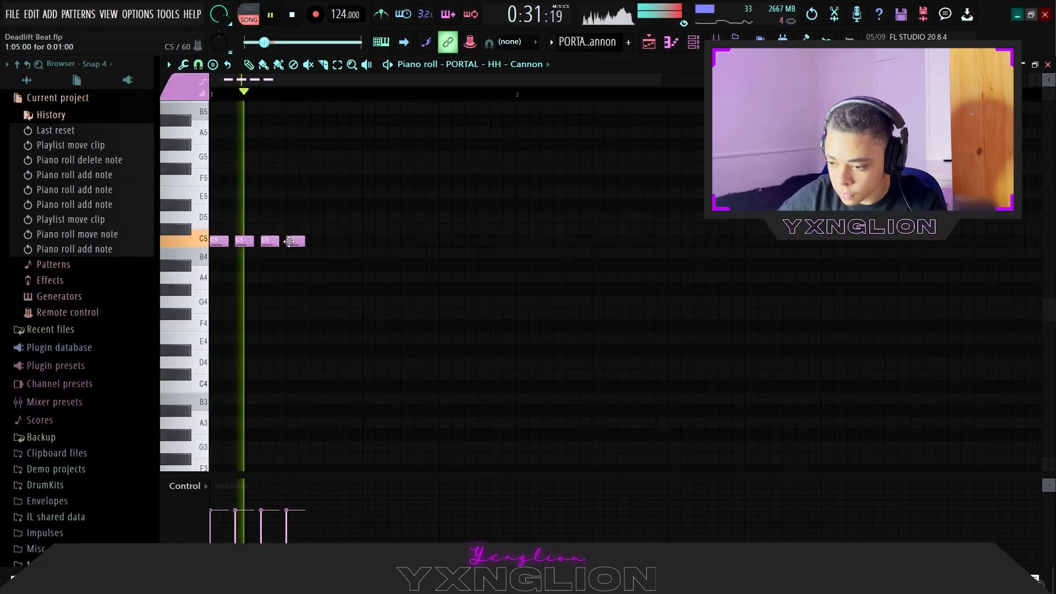
click(318, 242)
click(346, 242)
right_click(344, 242)
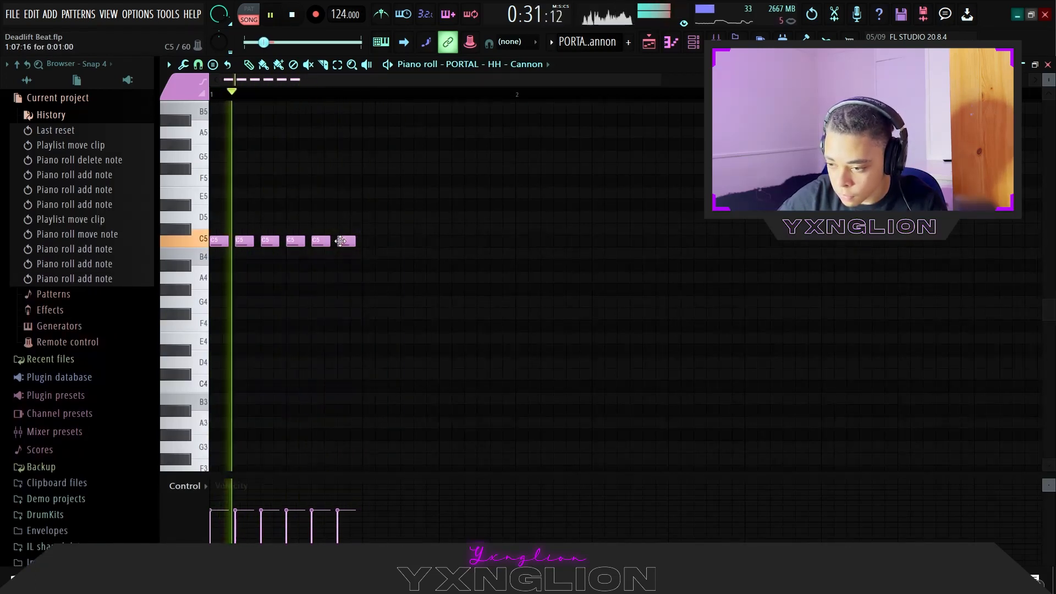
click(345, 242)
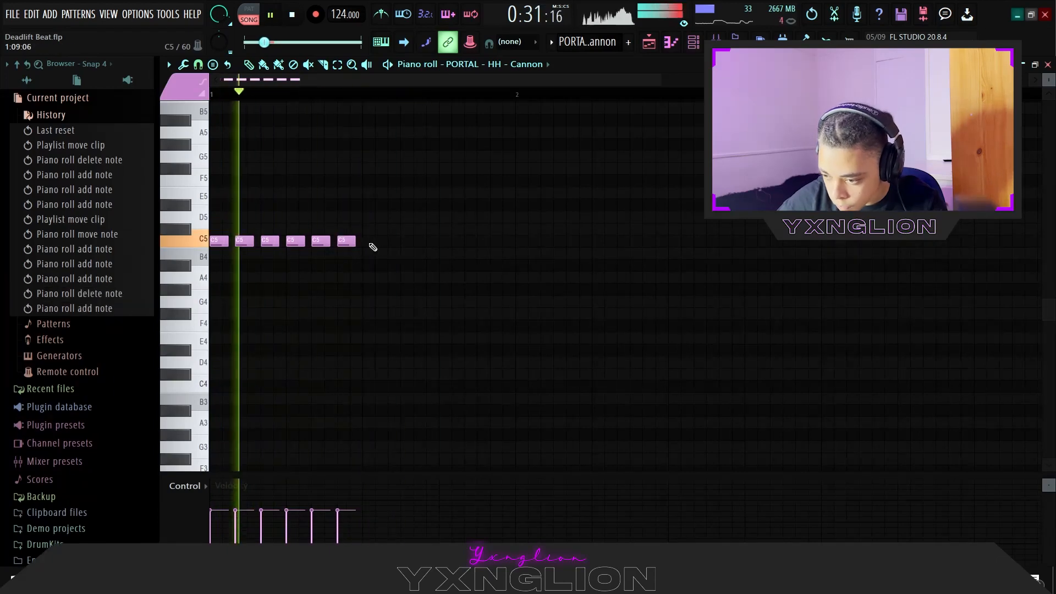
click(372, 242)
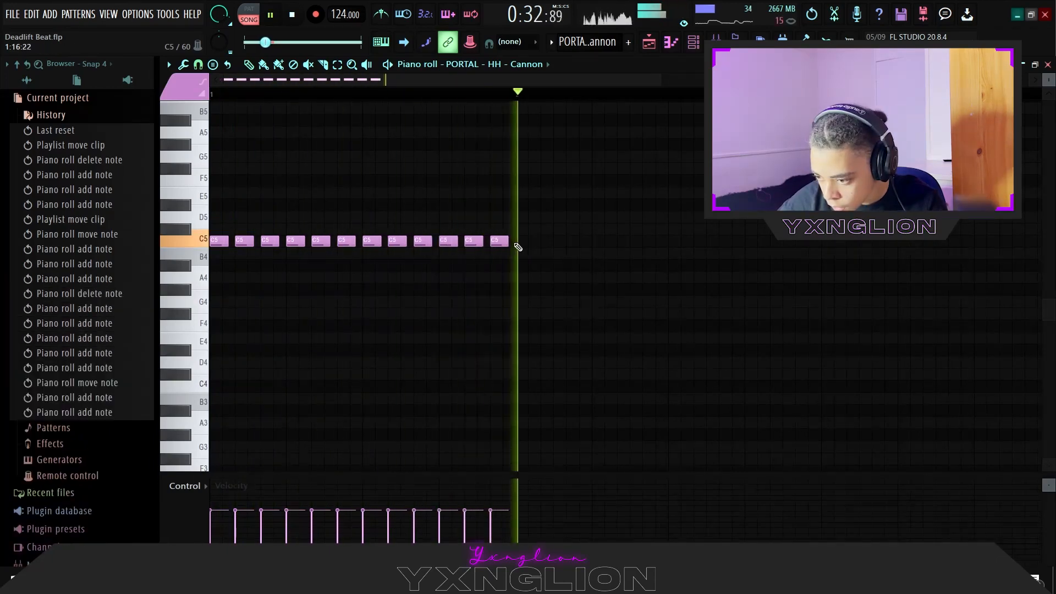
key(space)
Step: Delete the second and fourth C5 hi-hat notes in bar 1 and play the thinned pattern
scroll(518, 247, up, 3)
scroll(518, 247, down, 5)
ctrl+scroll(518, 247, down, 2)
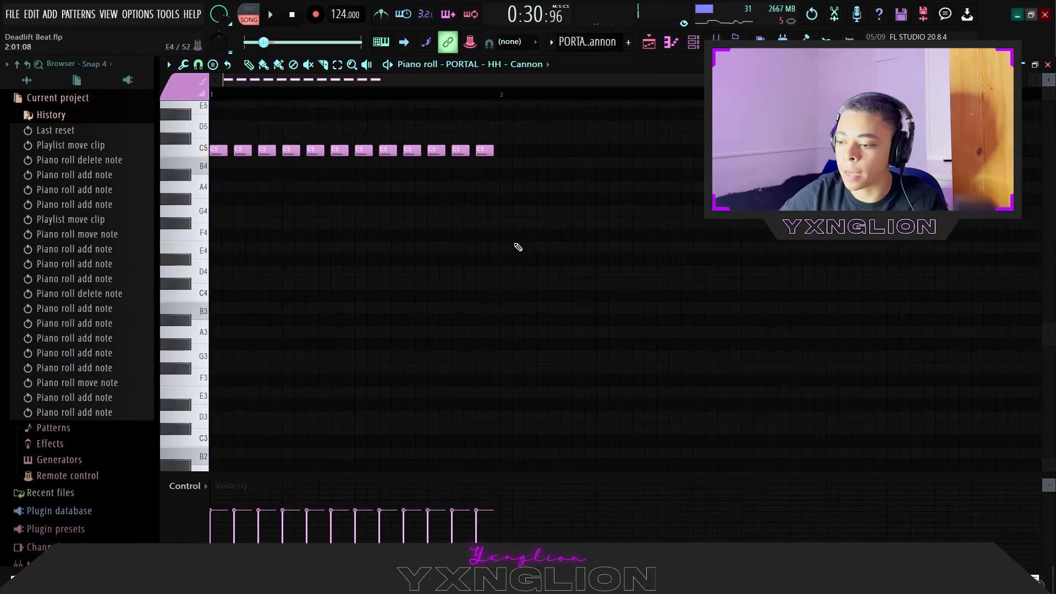
scroll(517, 247, up, 3)
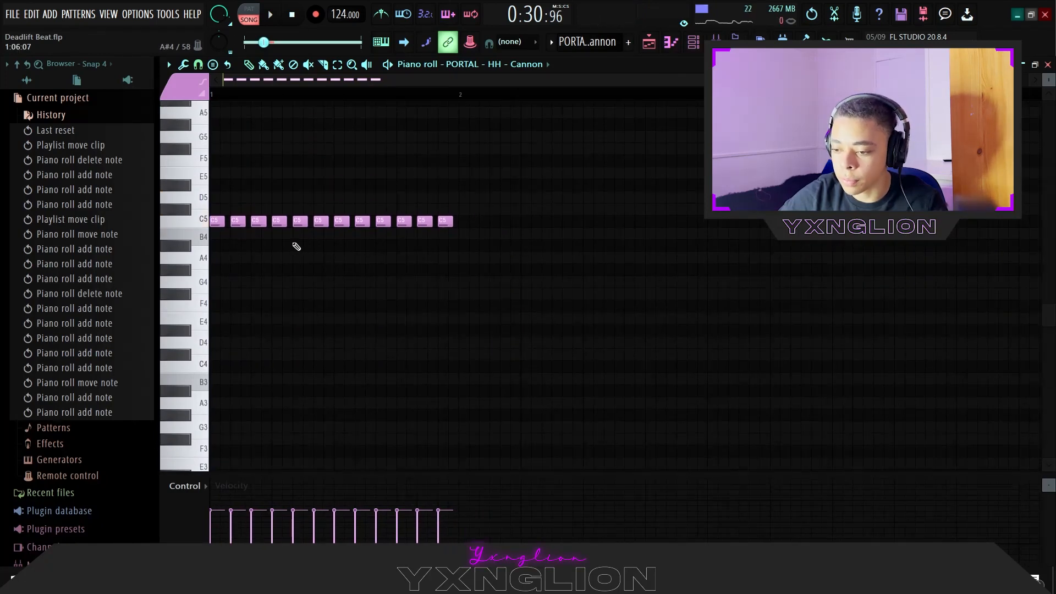
ctrl+scroll(297, 246, up, 2)
ctrl+scroll(234, 223, down, 2)
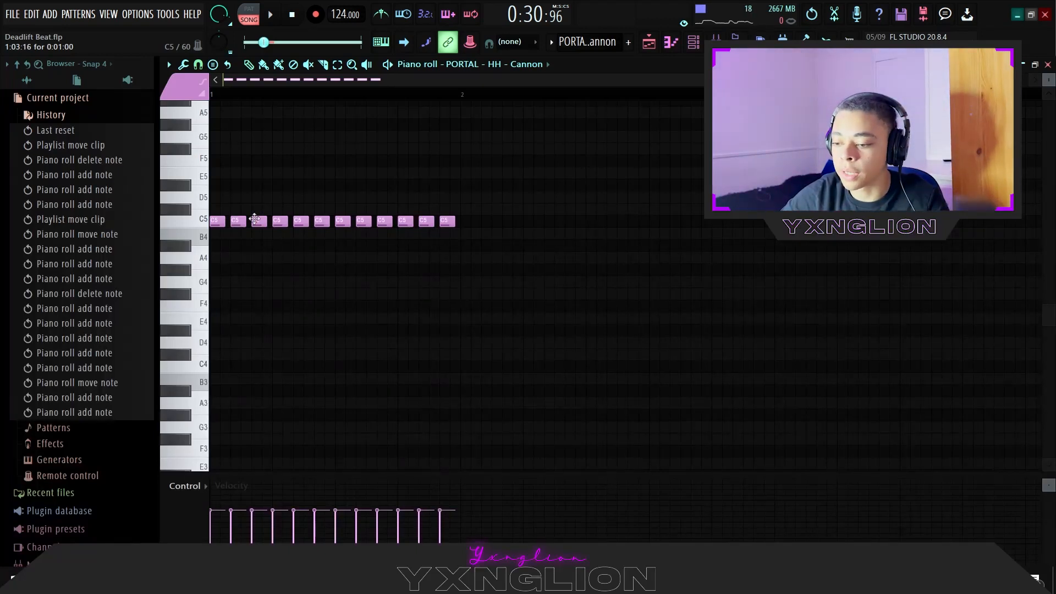
right_click(238, 222)
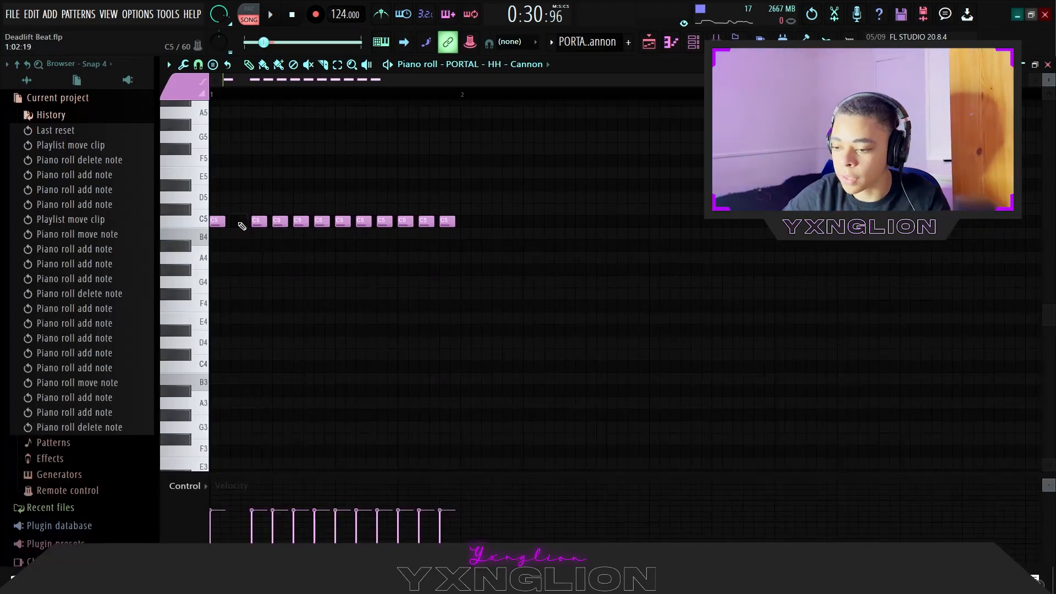
key(space)
key(space)
right_click(278, 222)
key(space)
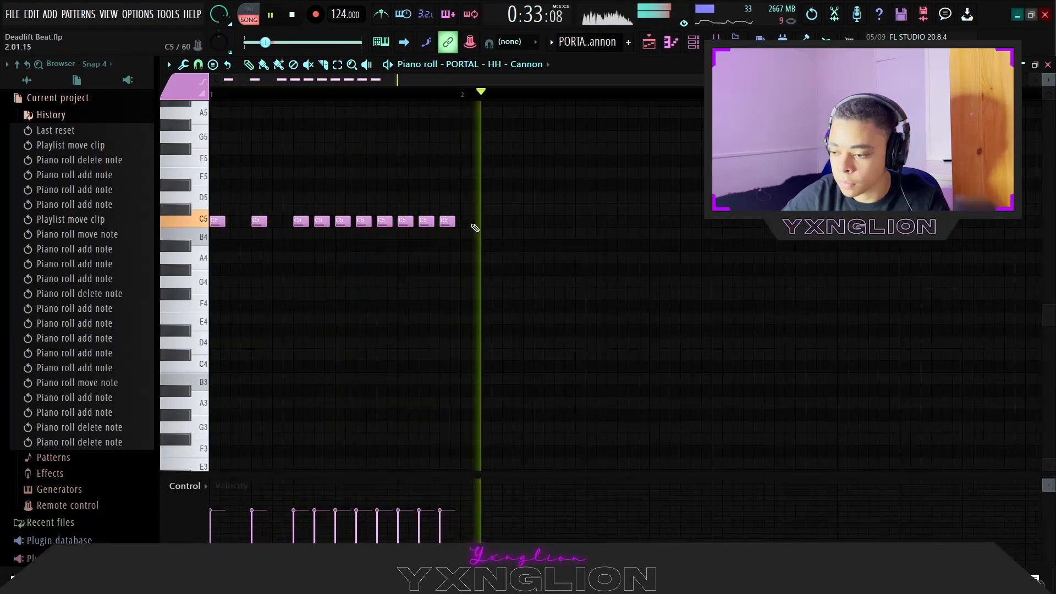
key(space)
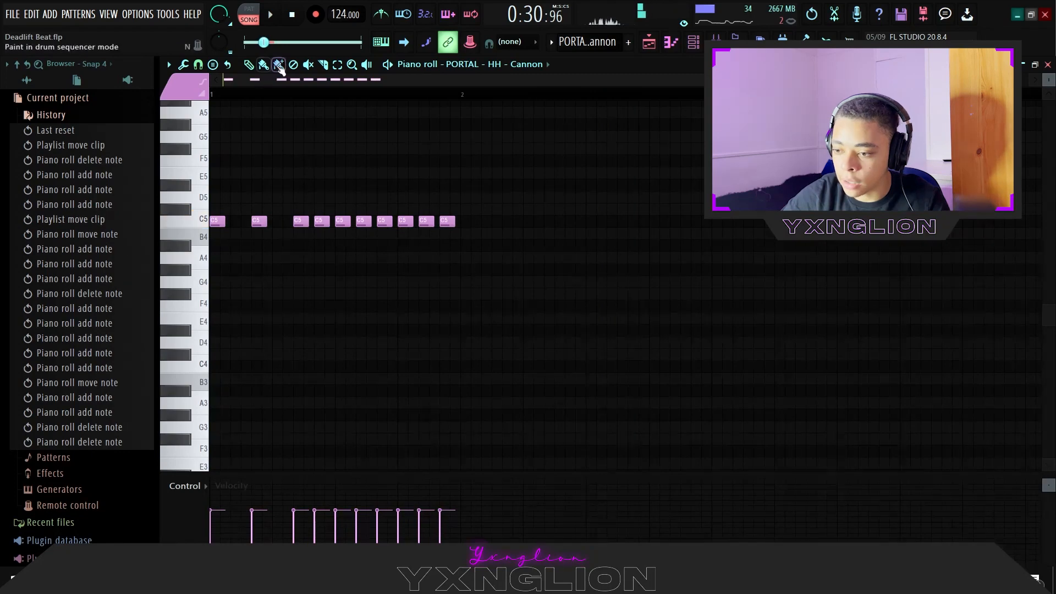
Step: Paint short E4 notes in the first hi-hat gap and two separated short C#4 notes around the second gap using drum sequencer paint mode
click(238, 320)
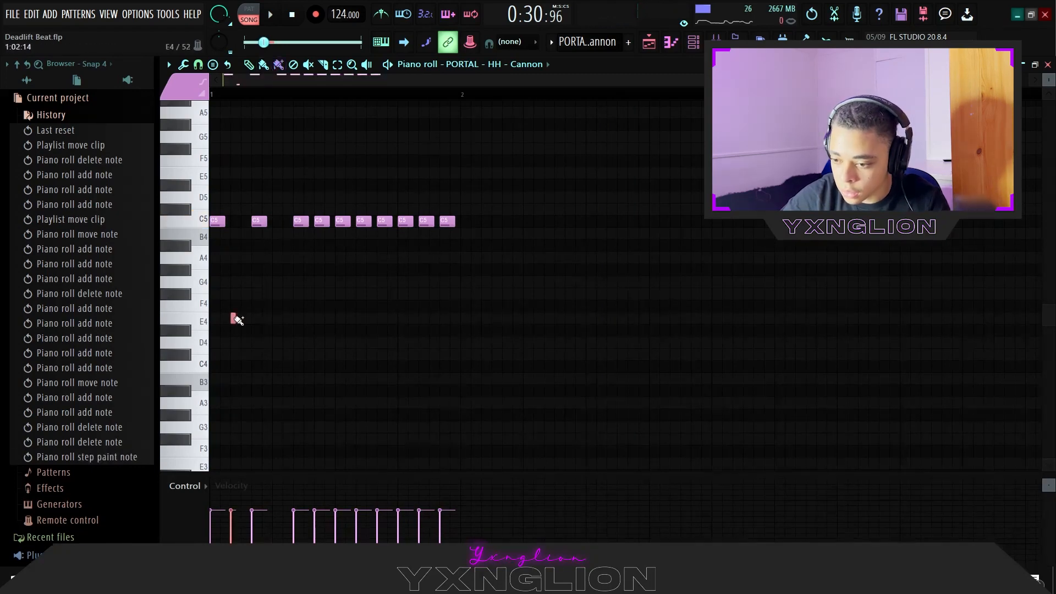
click(263, 354)
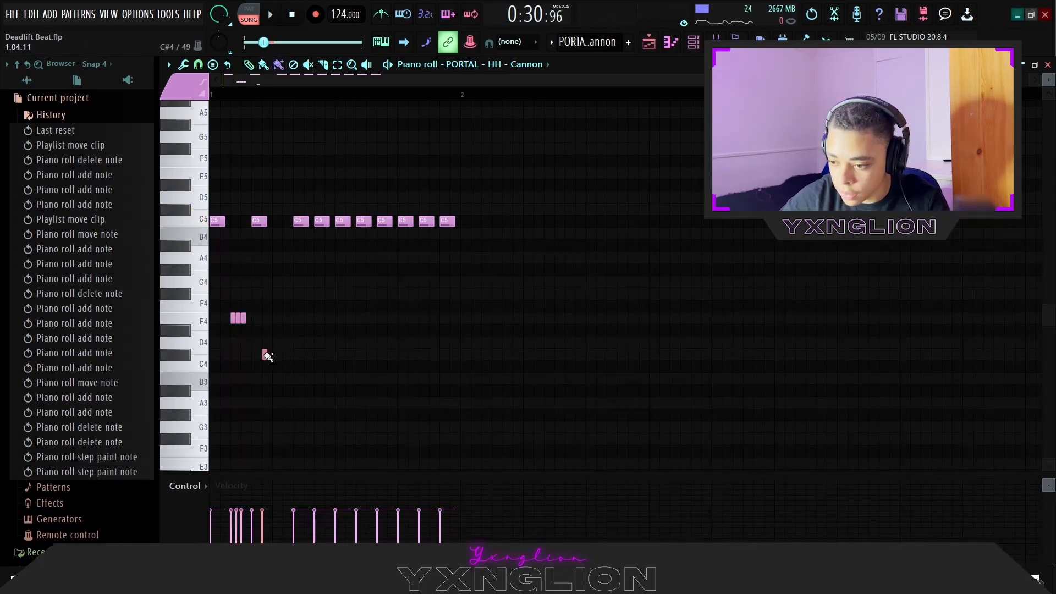
key(space)
right_click(271, 355)
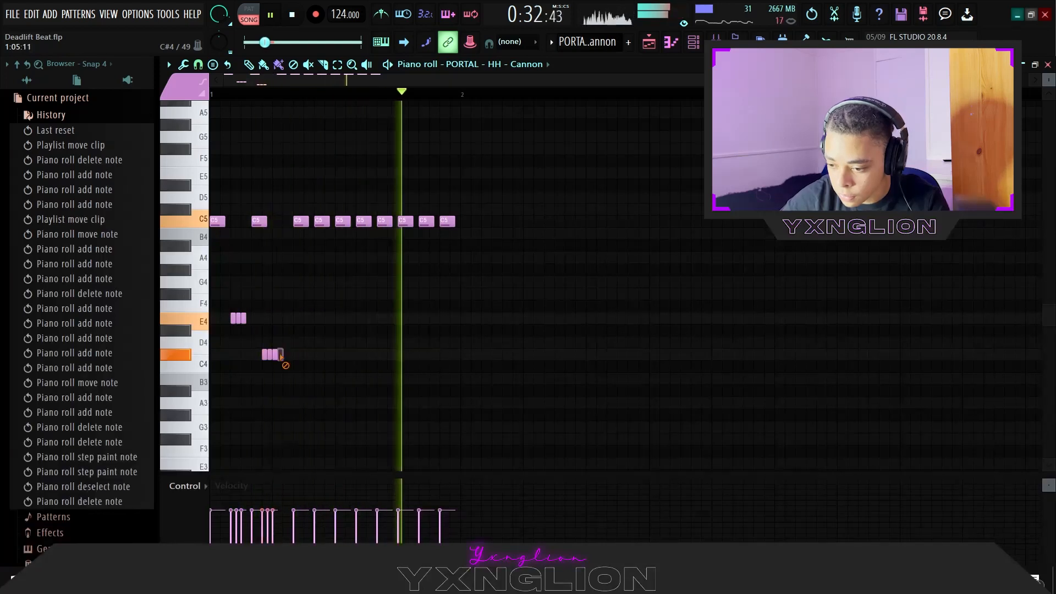
click(275, 355)
click(286, 354)
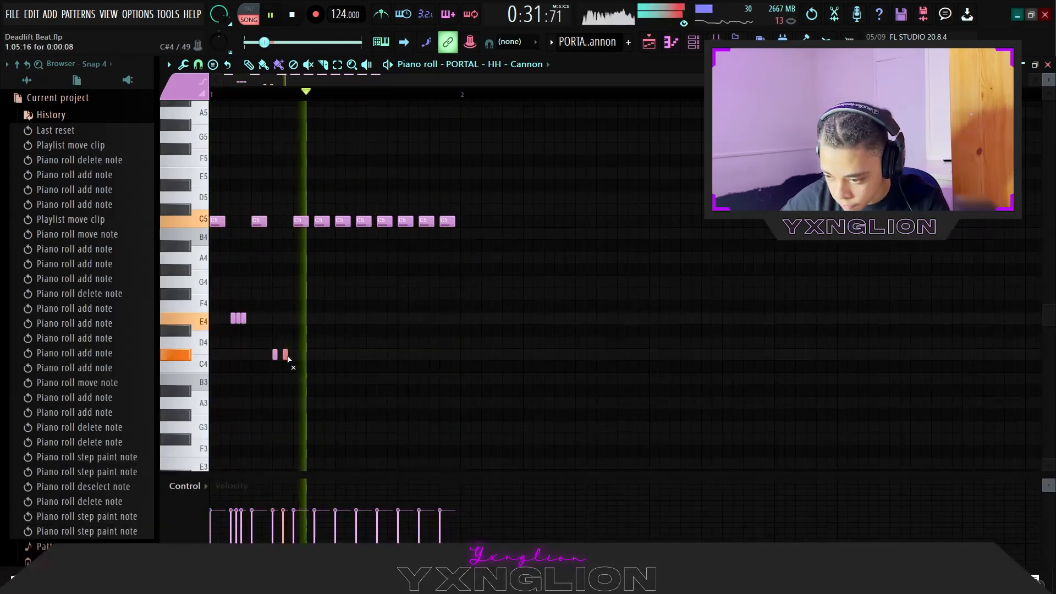
Step: Thin the E4 roll to its first note and add a third short C#4 note, checking the rhythm by playback
key(space)
right_click(239, 322)
key(space)
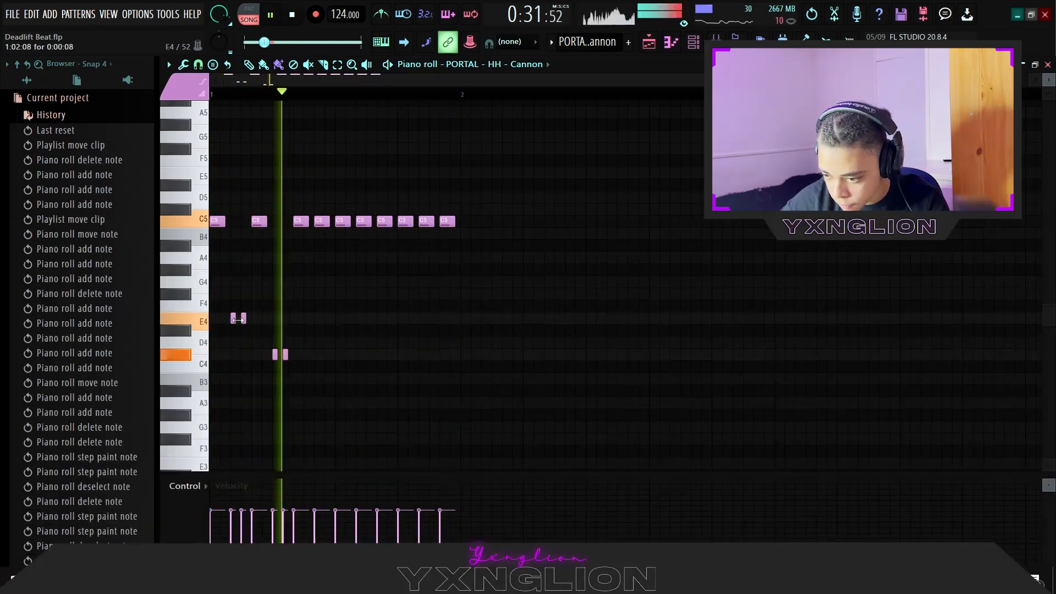
key(space)
right_click(244, 319)
key(space)
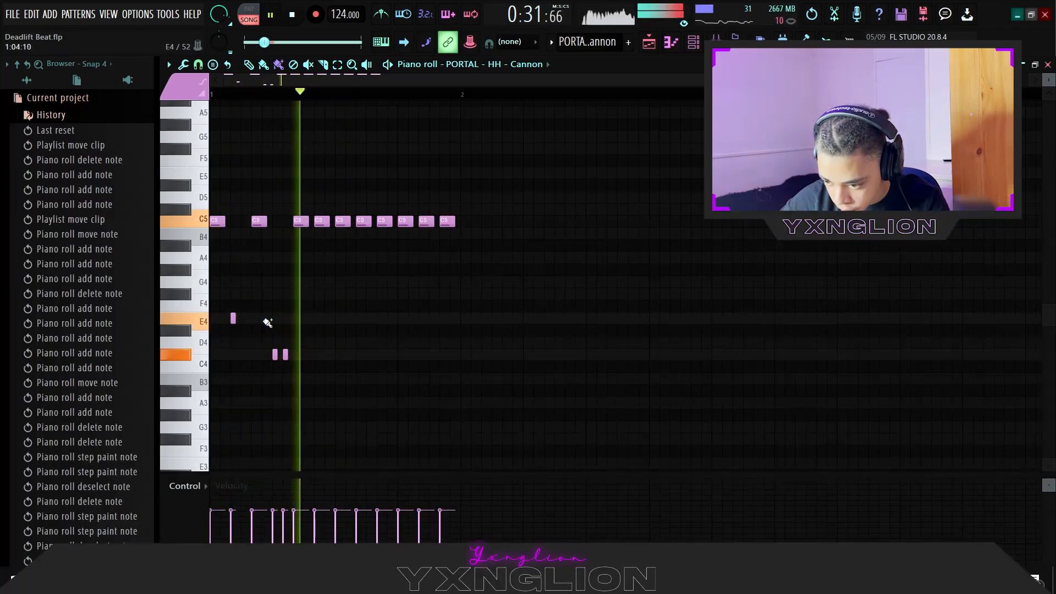
click(296, 354)
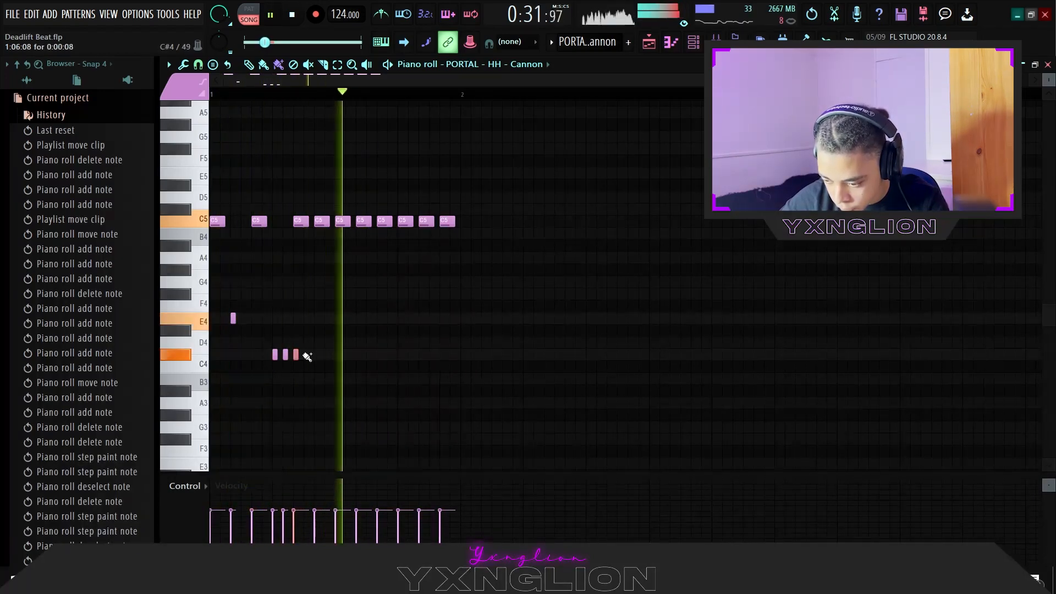
scroll(329, 345, down, 1)
scroll(329, 345, down, 1)
key(space)
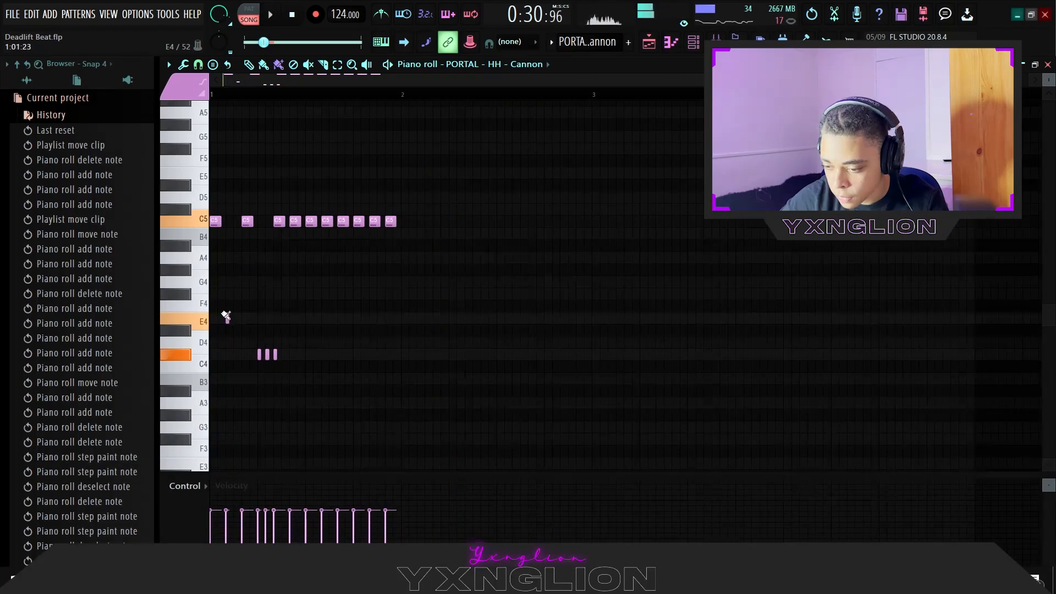
Step: Lower the velocities of the E4 and C#4 notes and of the first two C5 notes, playing the pattern to check
drag(225, 313, 325, 374)
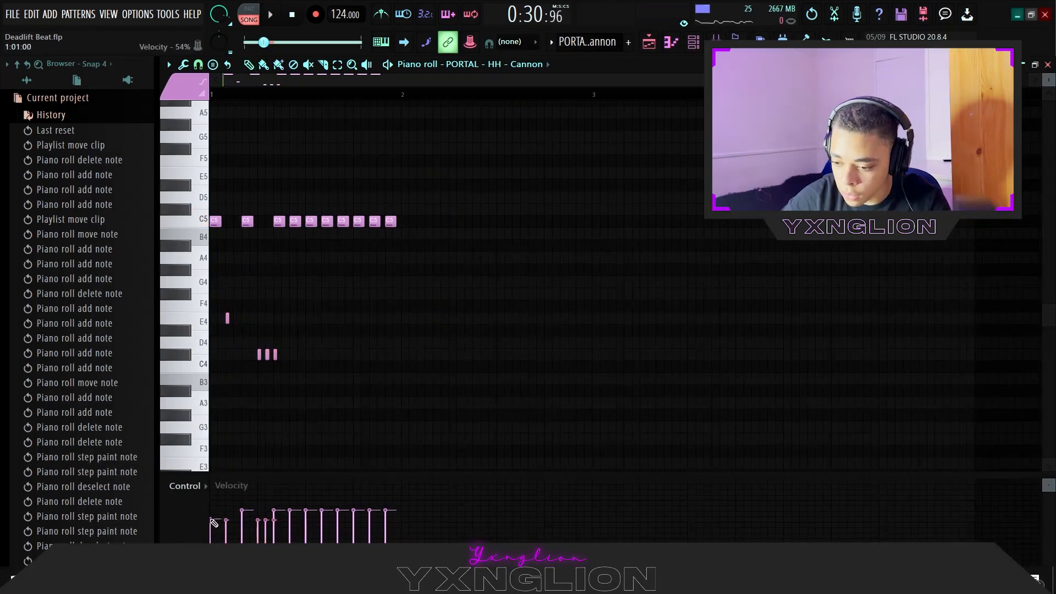
key(space)
click(243, 520)
key(space)
key(space)
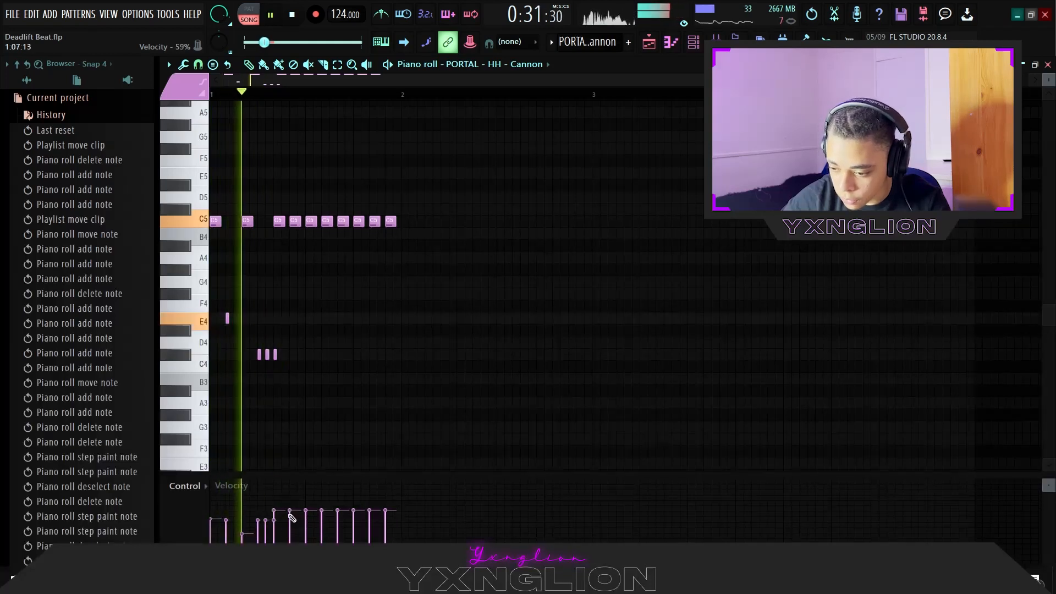
Step: Vary the velocities of the later C5 notes in bar 1 by lowering them to uneven levels during playback
key(space)
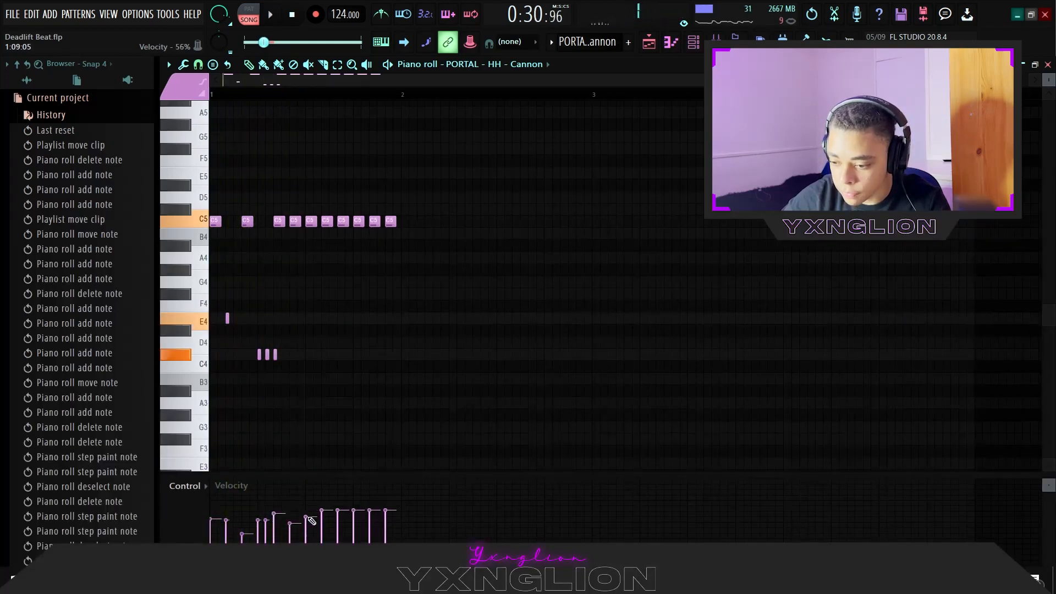
key(space)
click(322, 523)
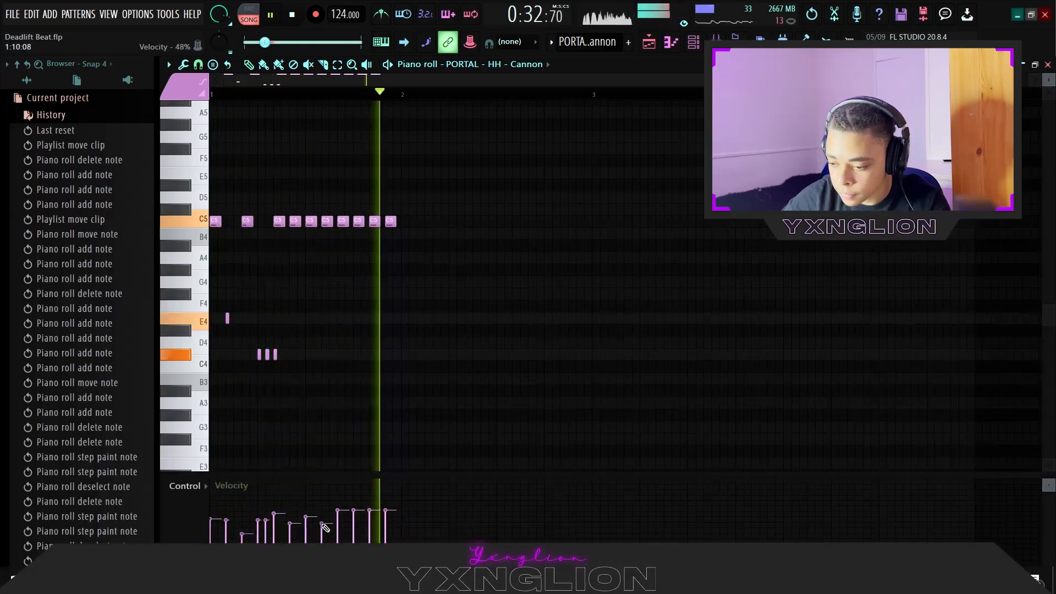
click(353, 523)
click(369, 517)
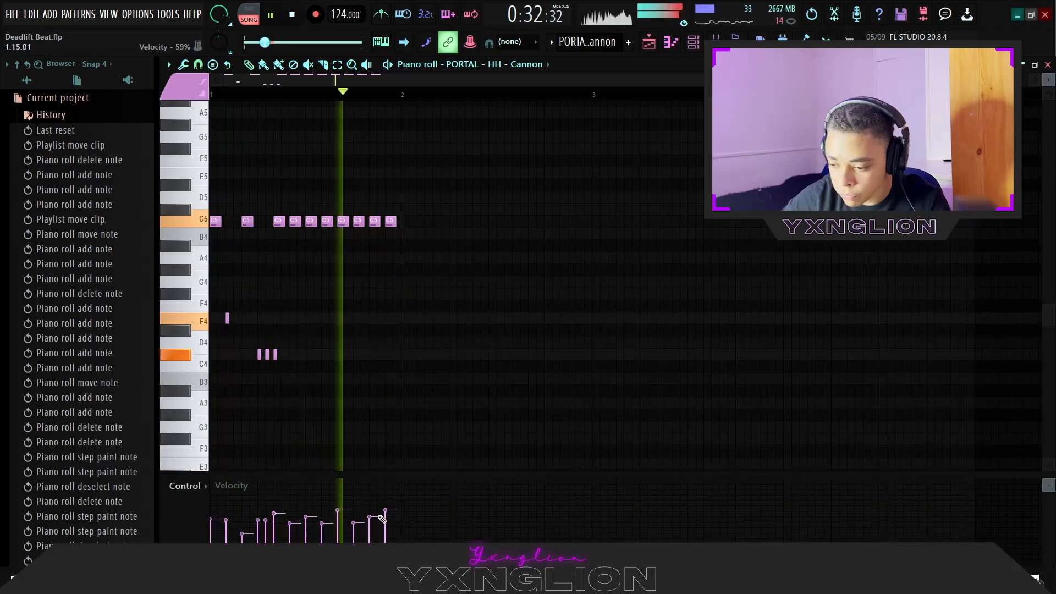
click(385, 517)
key(space)
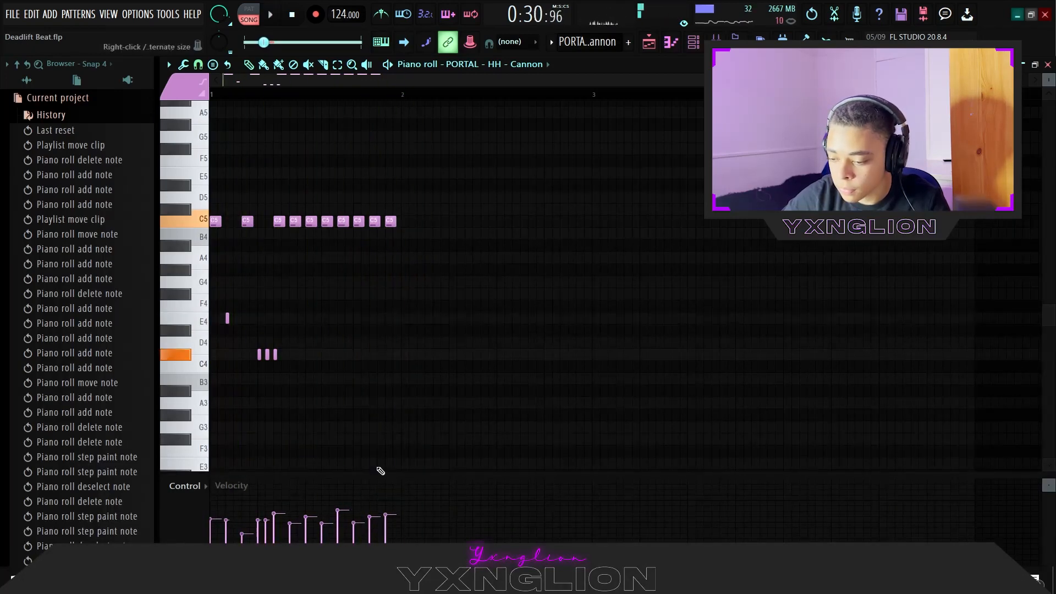
Step: Duplicate the bar 1 hi-hat pattern into bar 2 and play it back
scroll(379, 465, up, 1)
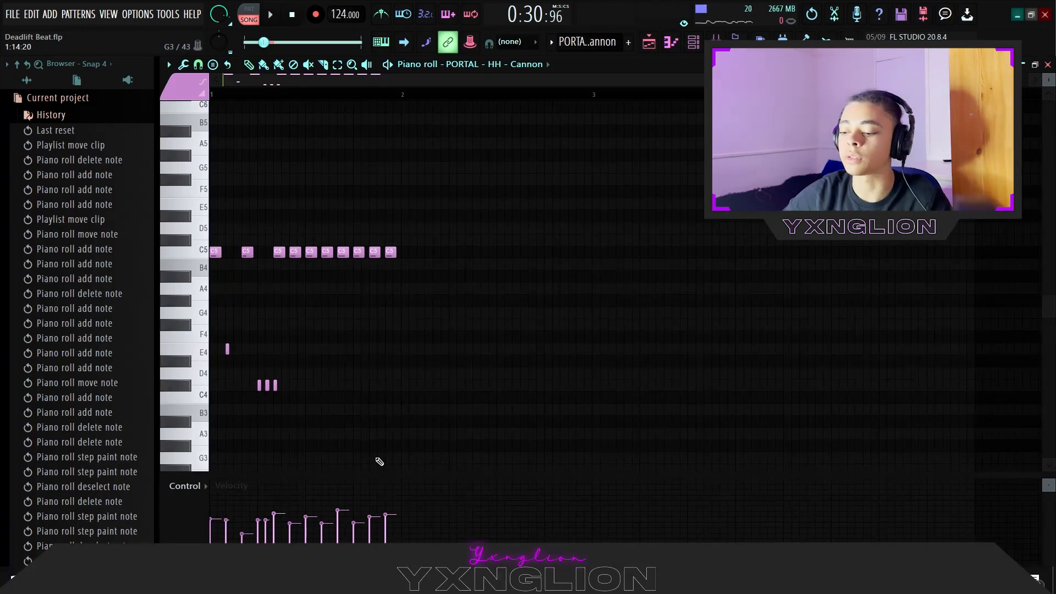
scroll(405, 377, down, 2)
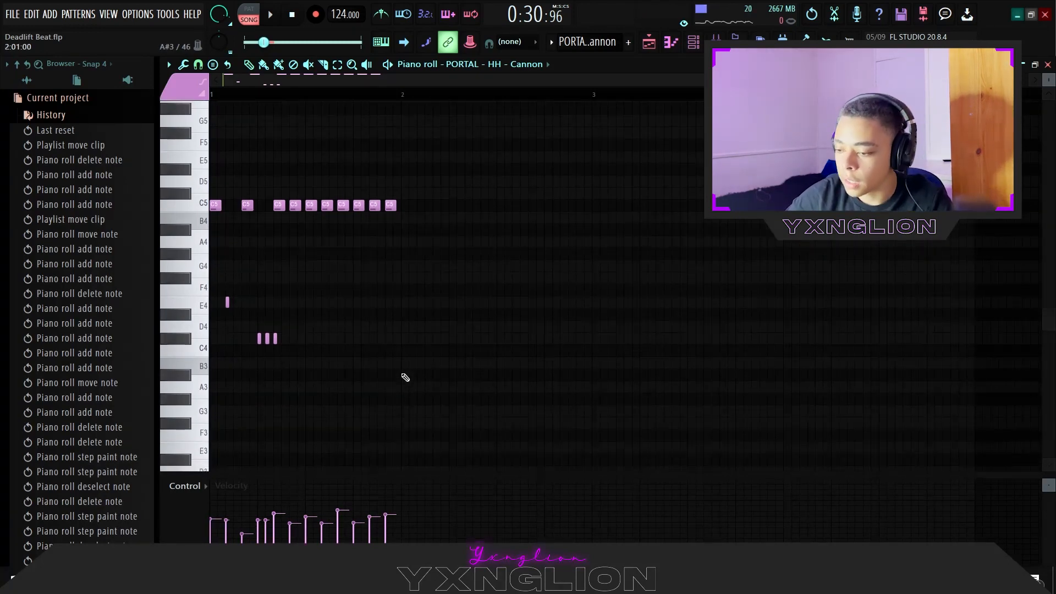
scroll(408, 173, up, 2)
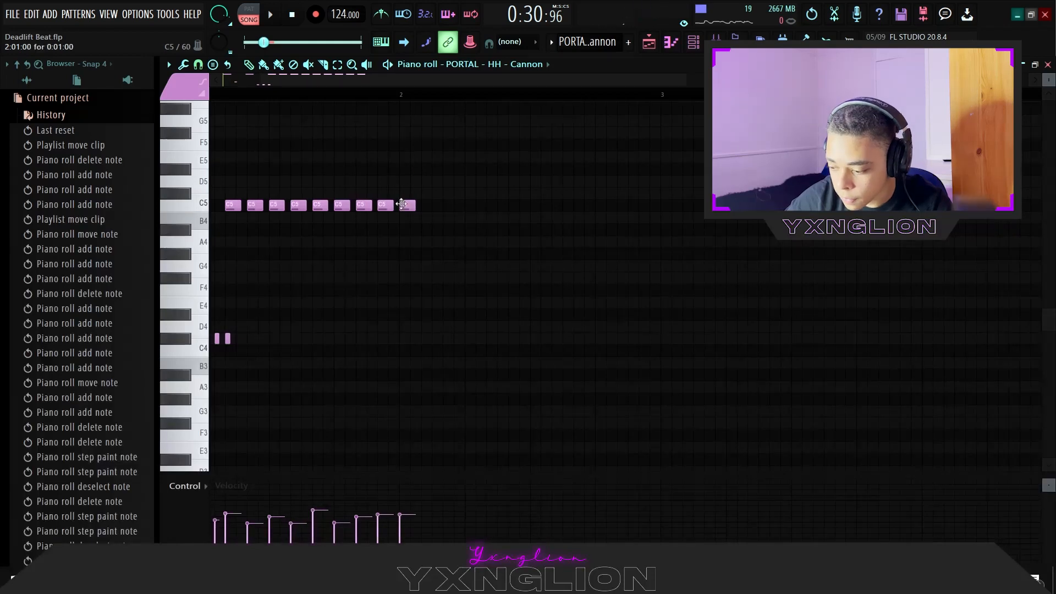
scroll(402, 205, down, 2)
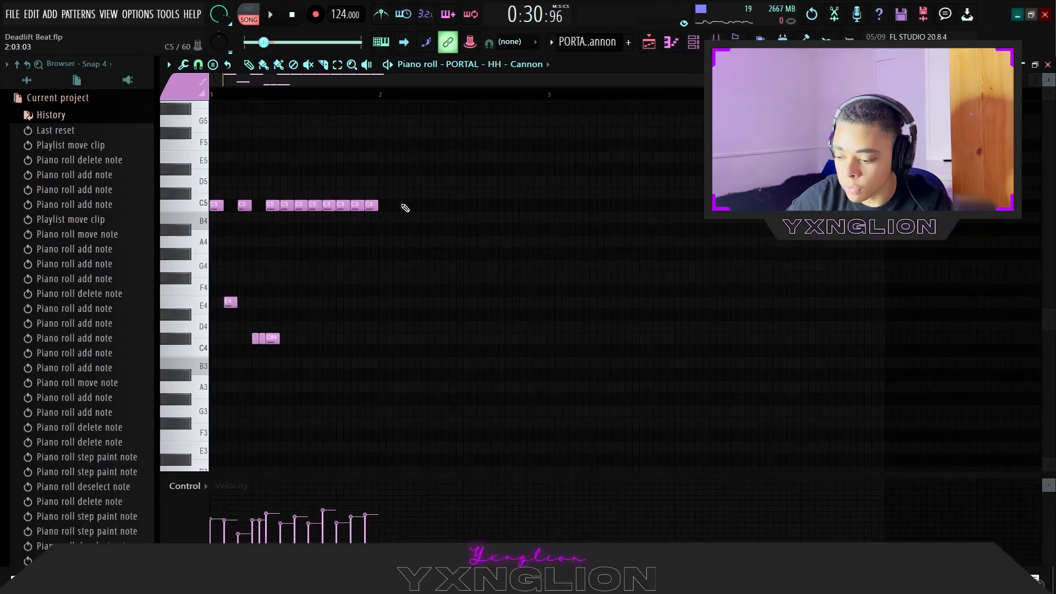
key(ctrl+b)
key(space)
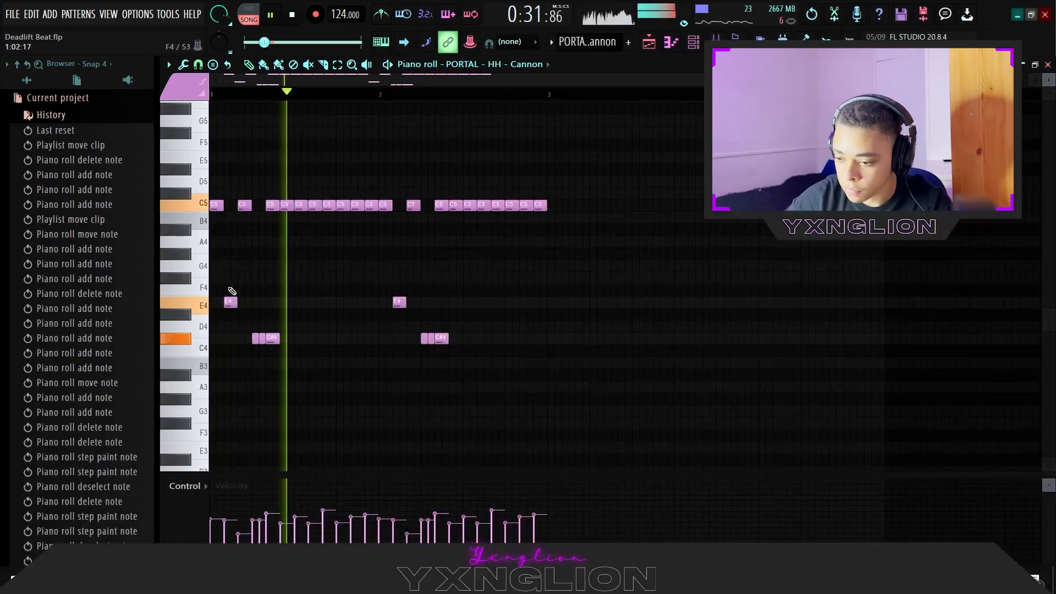
Step: Delete the E4 note and the C#4 notes from bar 1, keeping their copies in bar 2
drag(227, 289, 322, 374)
key(space)
key(Delete)
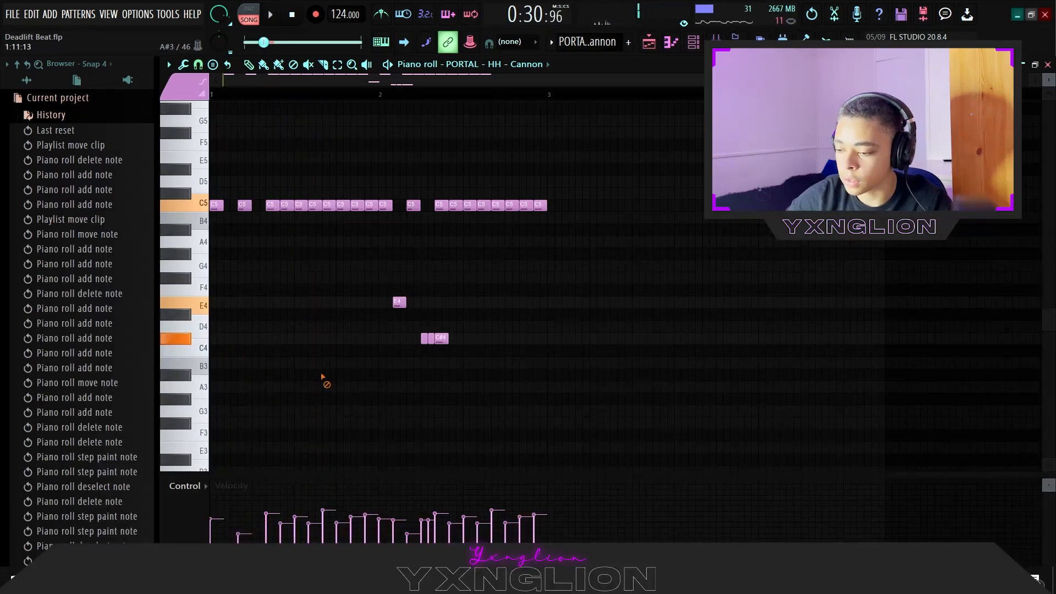
Step: Duplicate the two-bar hi-hat pattern into bars 3 and 4 during playback and clear the selection
key(space)
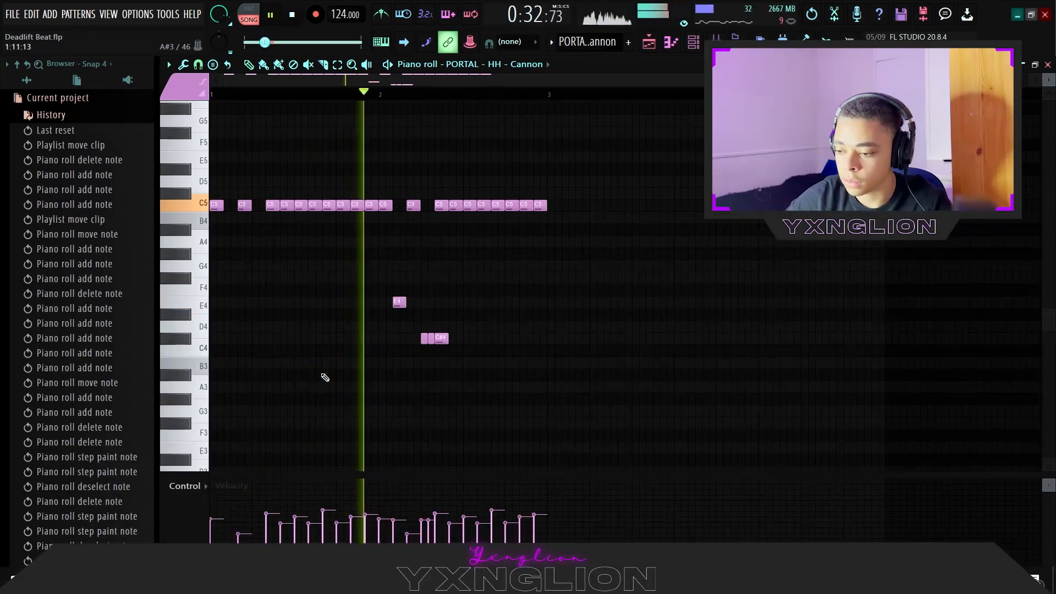
key(ctrl+b)
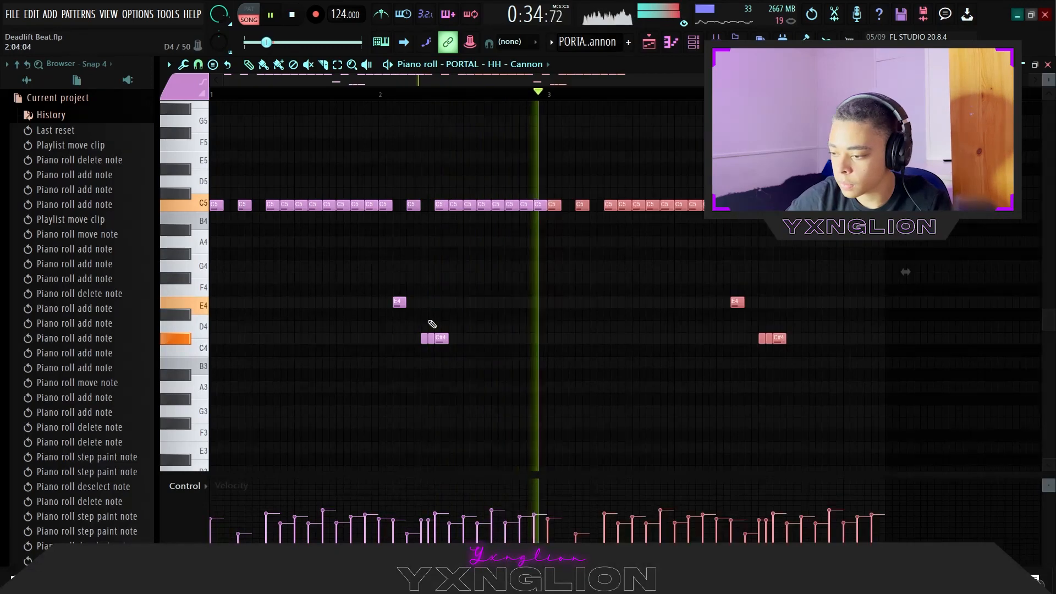
ctrl+click(573, 312)
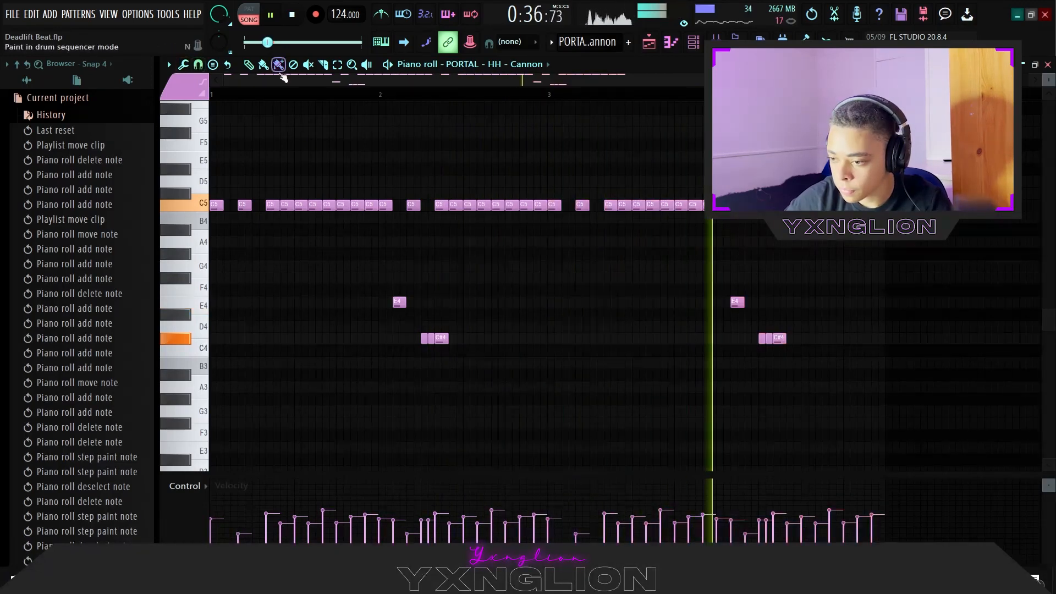
key(space)
click(576, 339)
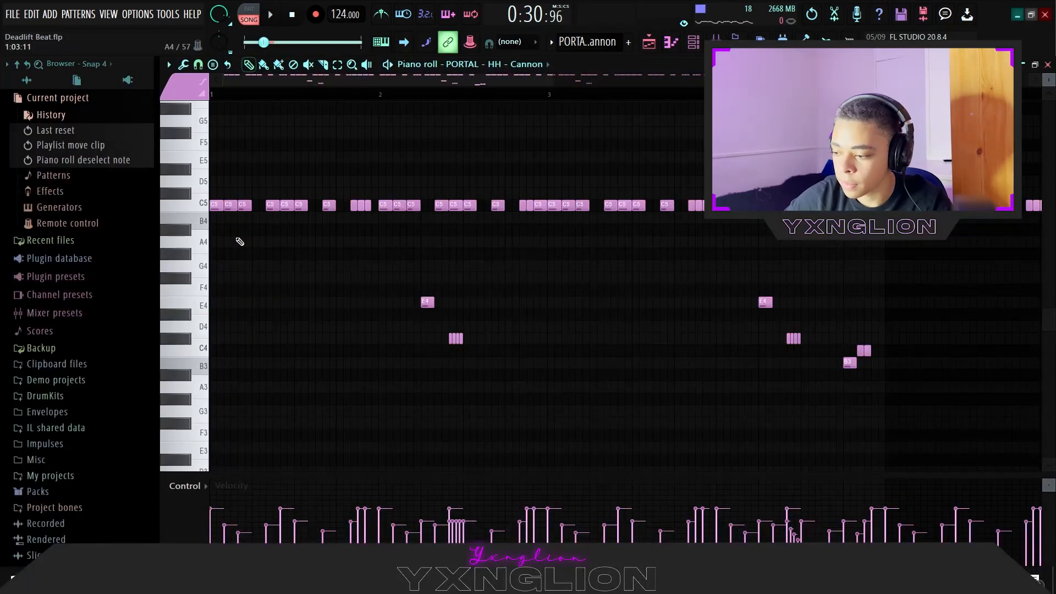
Step: Play through the full eight-bar hi-hat pattern and select the bar 8 notes for examination
scroll(239, 242, down, 3)
key(space)
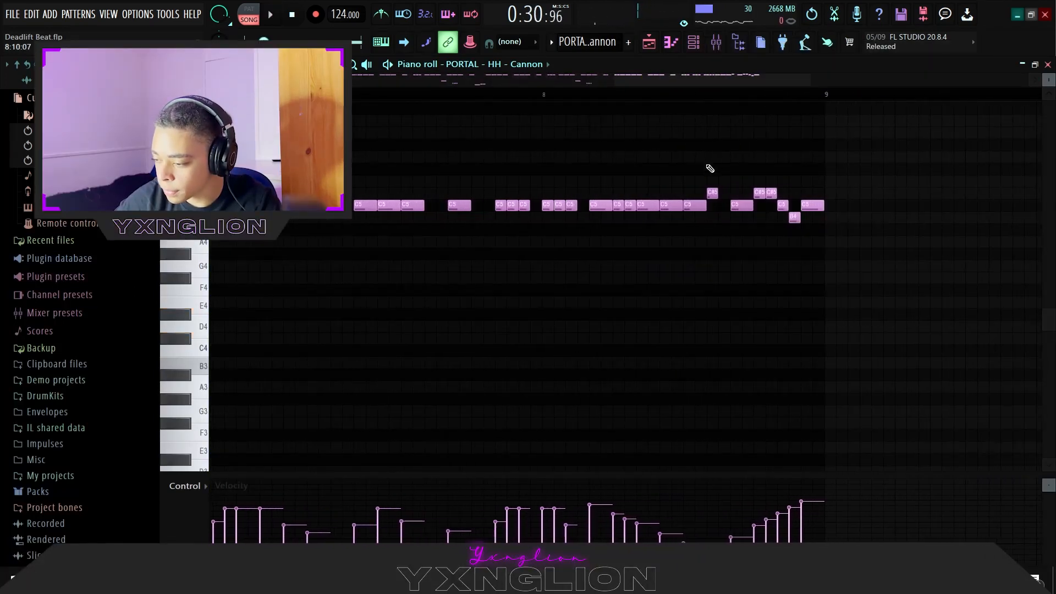
drag(709, 172, 846, 257)
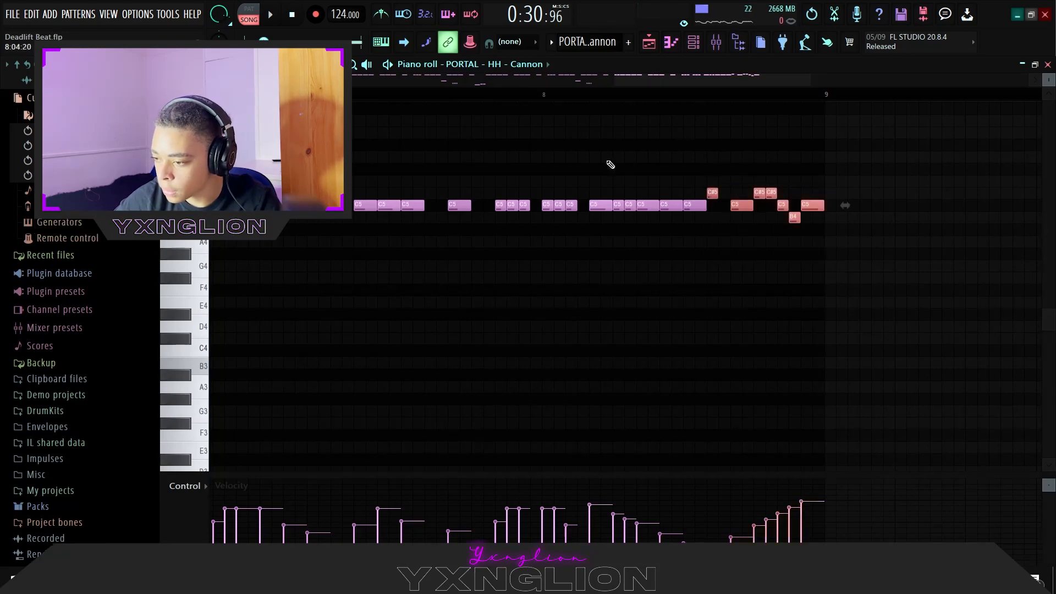
key(ctrl+d)
drag(542, 151, 845, 256)
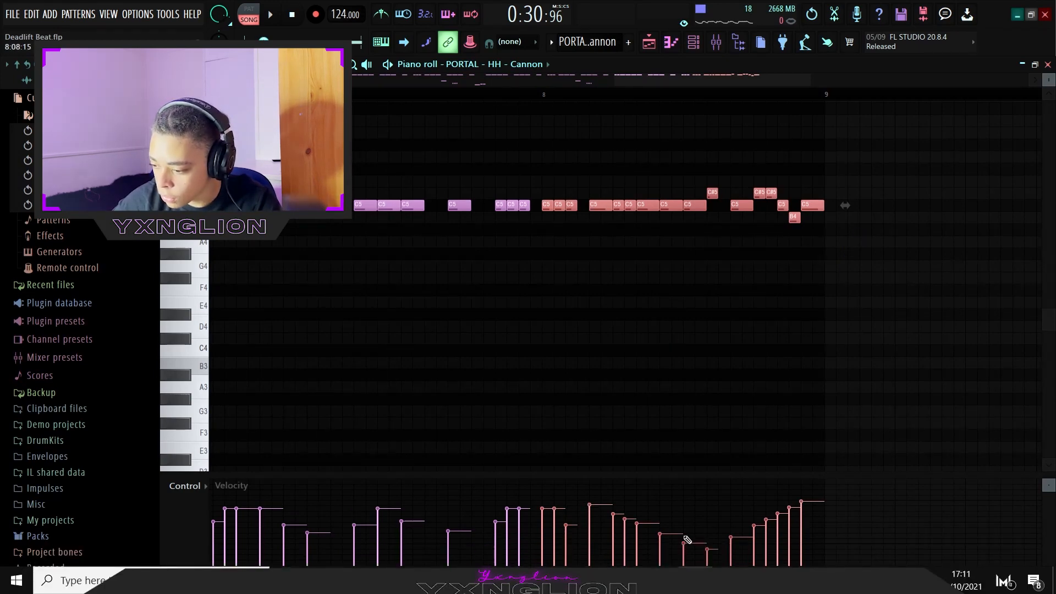
Step: Try reshaping the velocities of the selected bar 8 notes into a deeper dip, and undo the edits
drag(599, 507, 641, 519)
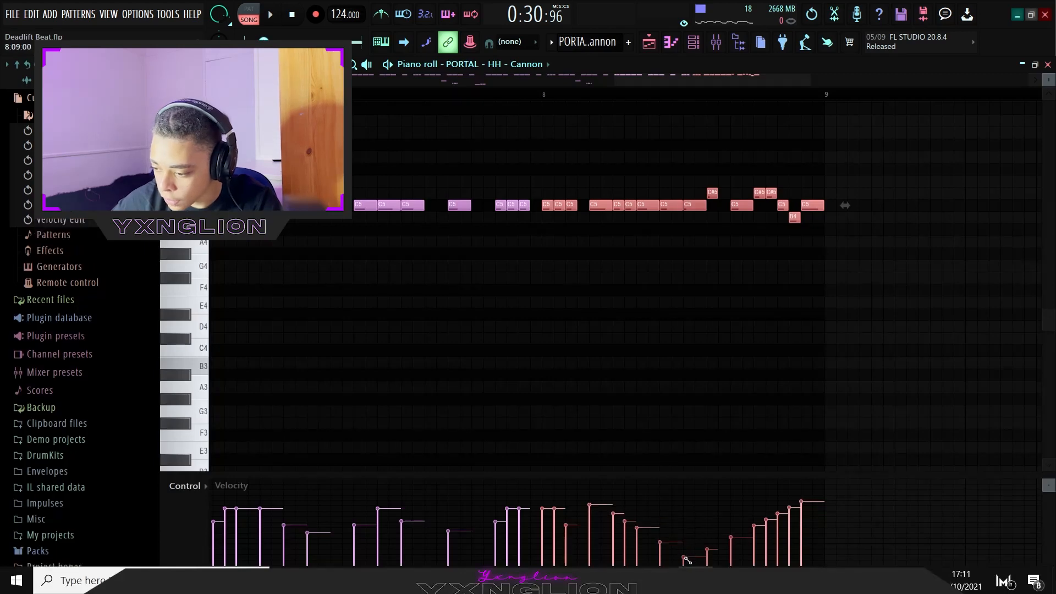
drag(715, 559, 738, 540)
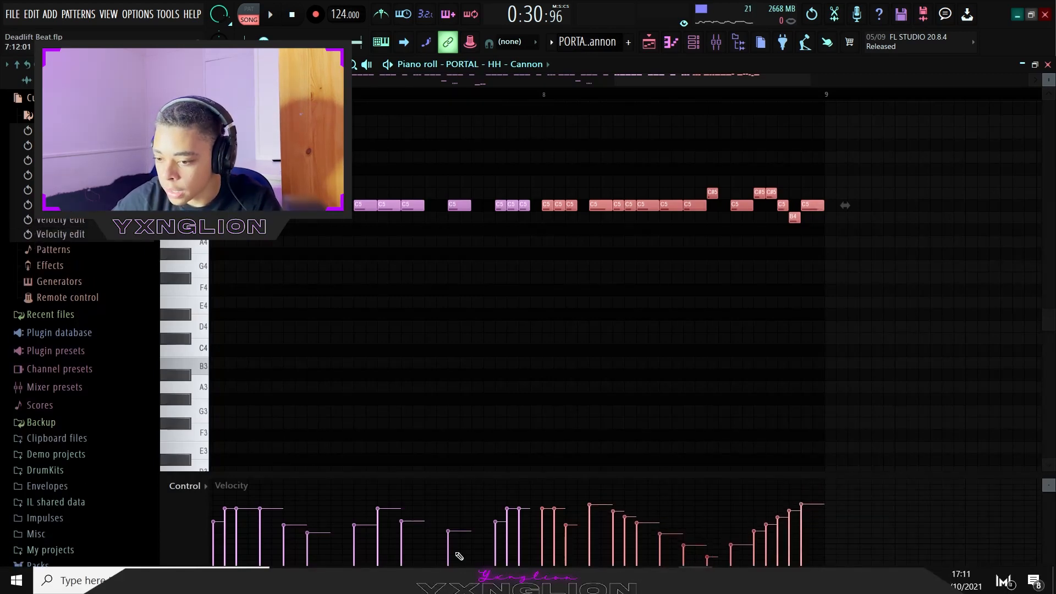
key(ctrl+z)
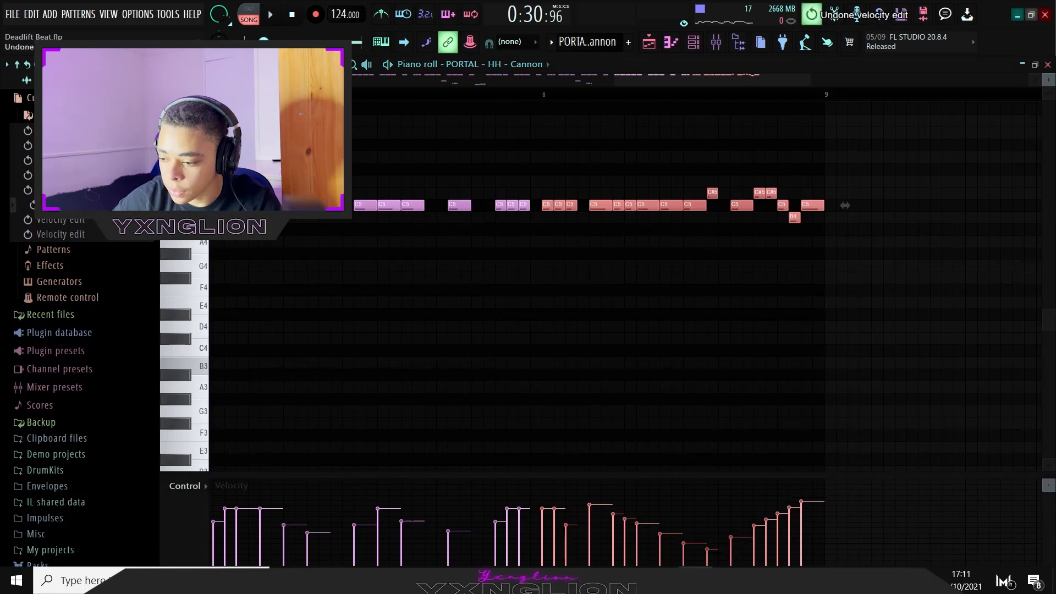
Step: Show the pan values of the bar 8 notes instead of their velocities and clear the note selection
click(186, 486)
click(203, 487)
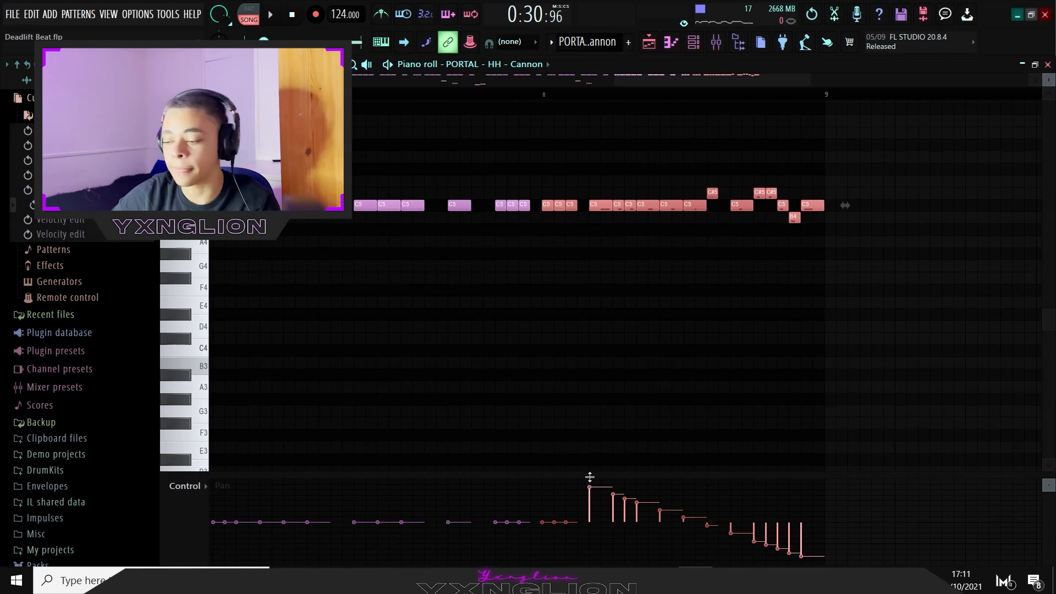
click(669, 134)
Step: Disable Fruity delay 2, Effectrix and HalfTime on the PORTAL - HH - Cannon mixer track and play the dry hi-hats
click(718, 51)
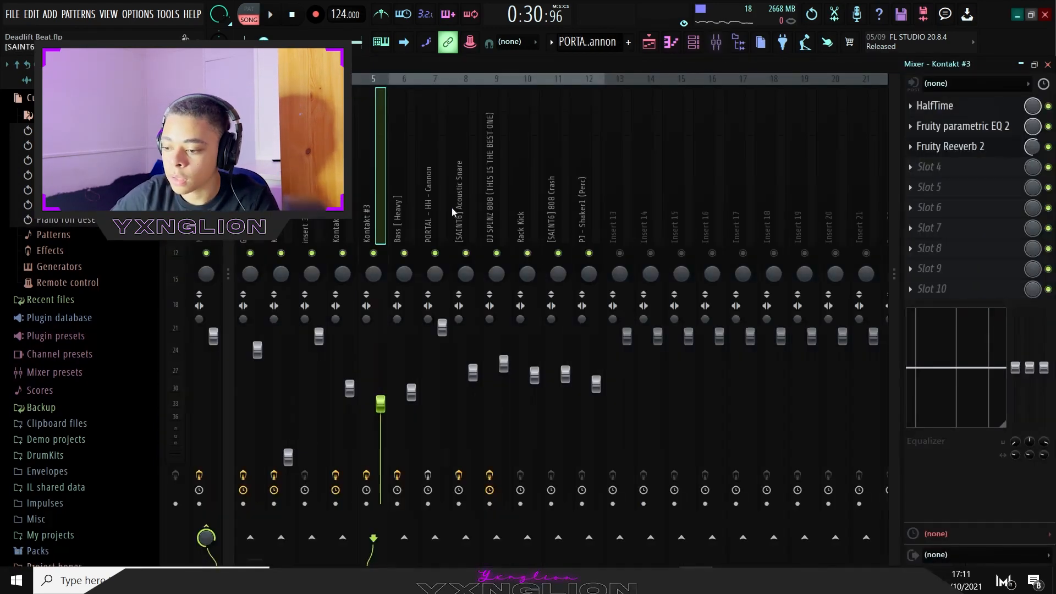
click(434, 231)
click(1048, 147)
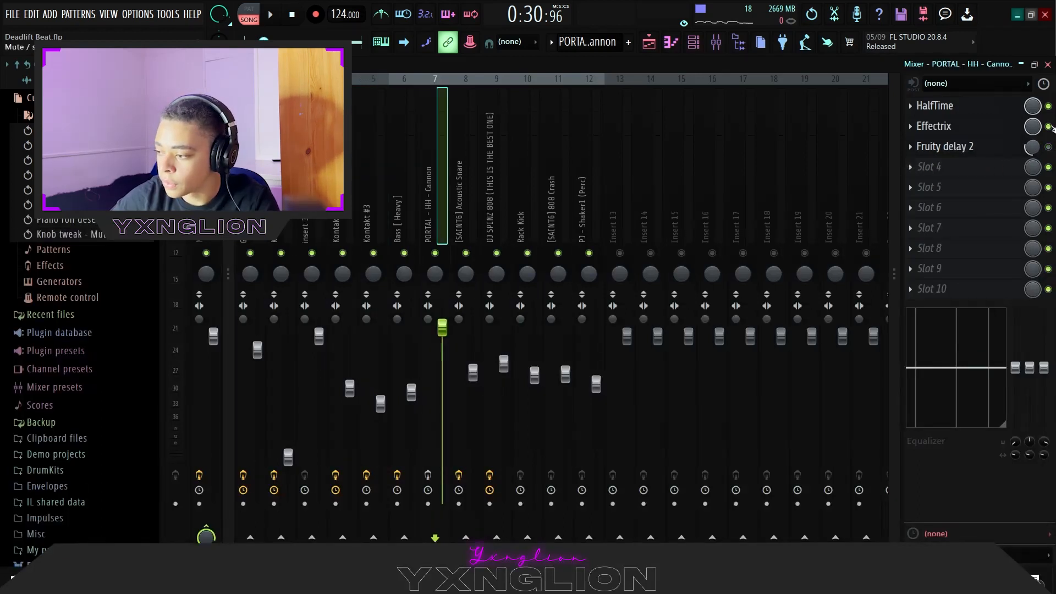
click(1048, 126)
click(964, 110)
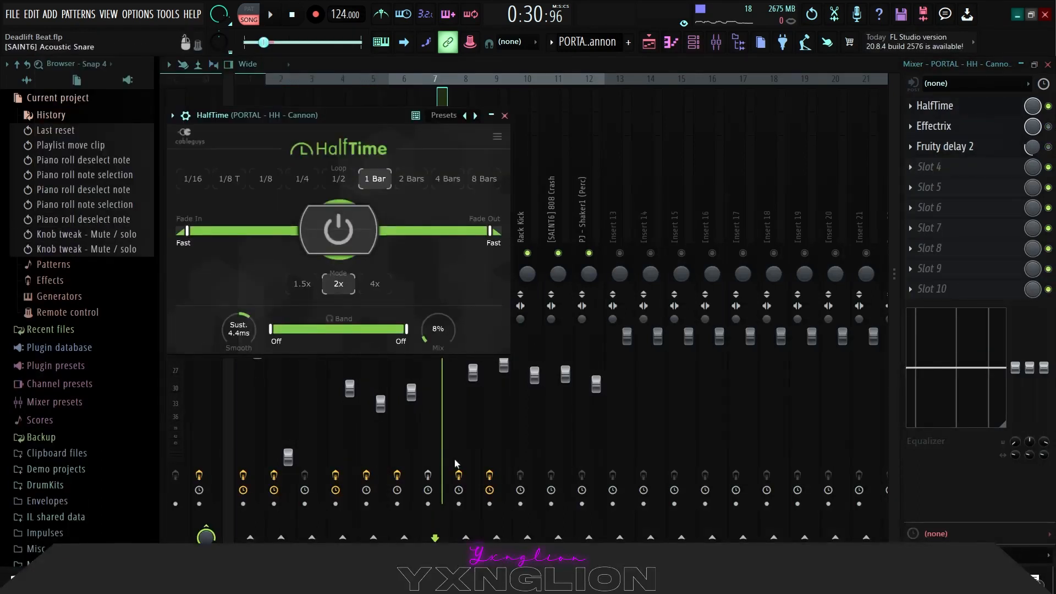
click(1049, 105)
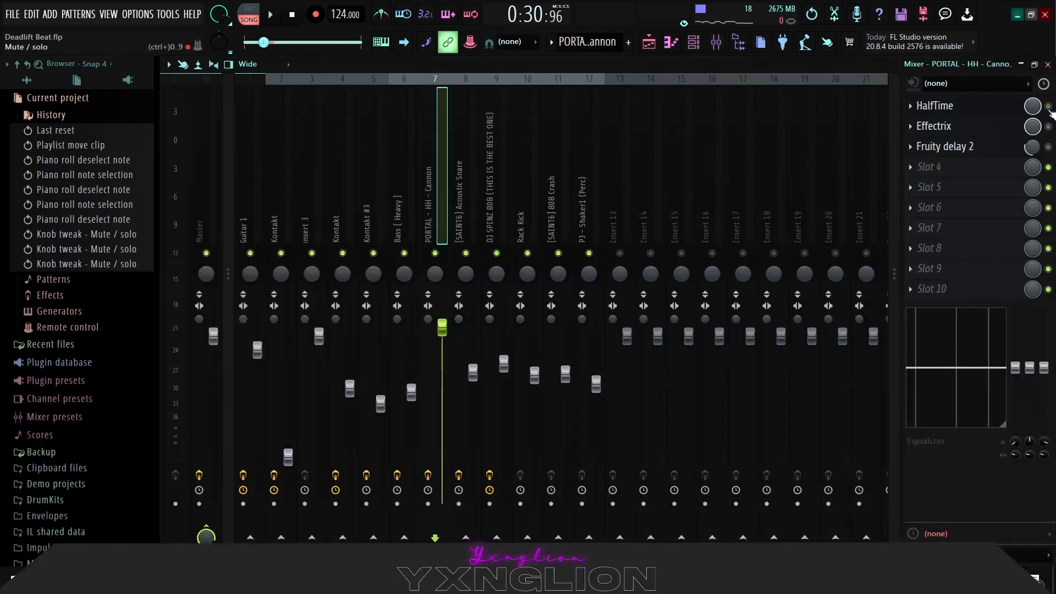
key(space)
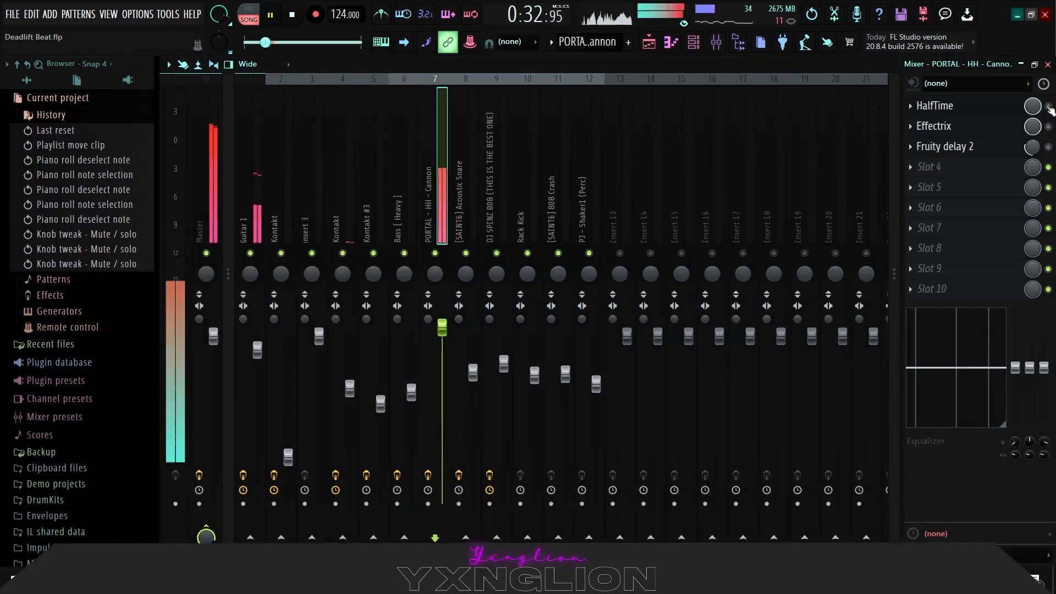
Step: Re-enable HalfTime on the hi-hat track and listen to it with its settings window open
click(1048, 106)
click(964, 110)
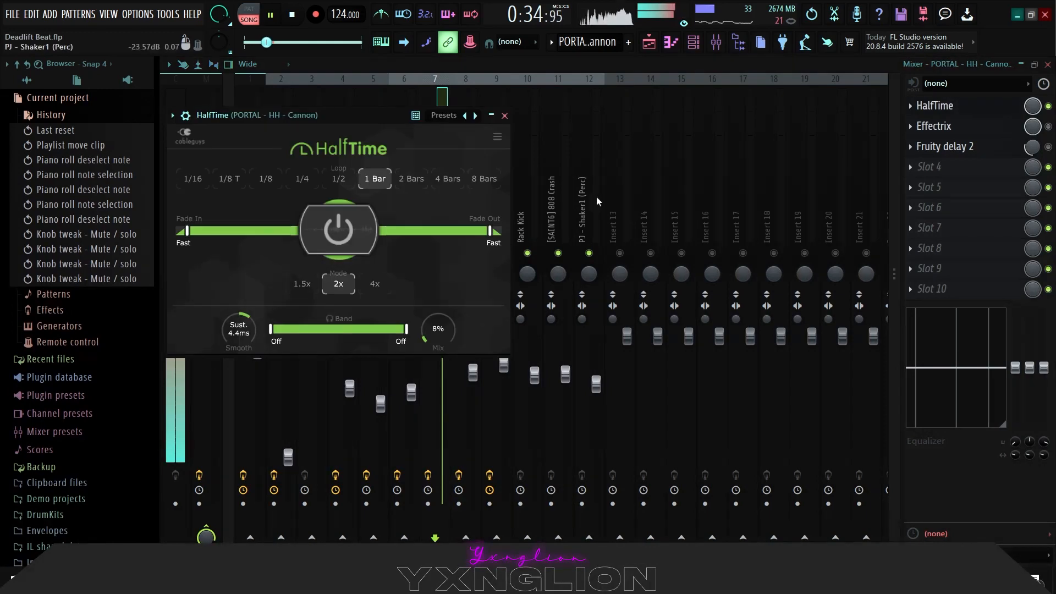
drag(375, 111, 595, 124)
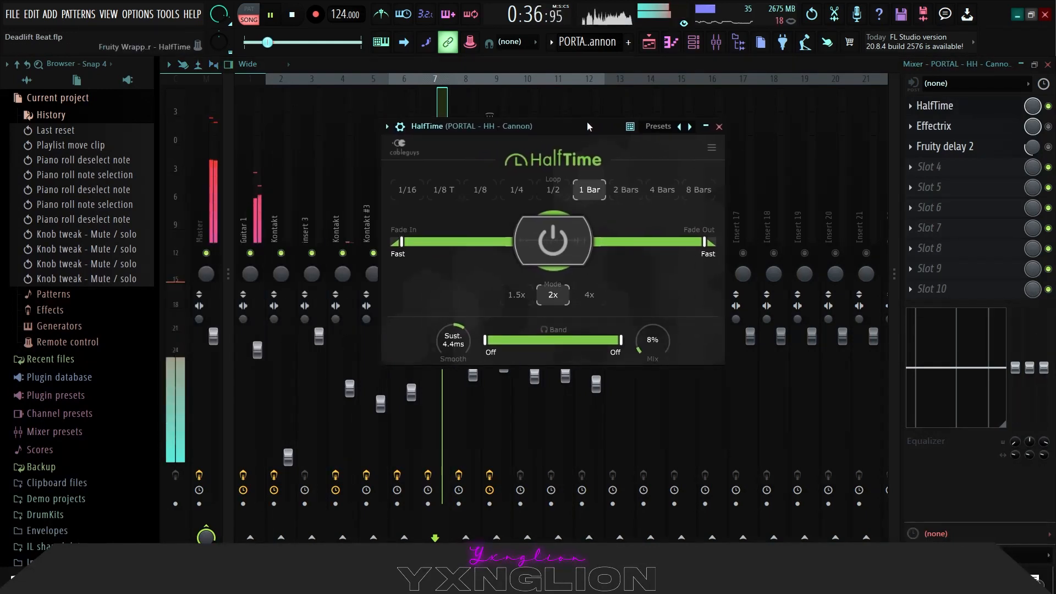
key(space)
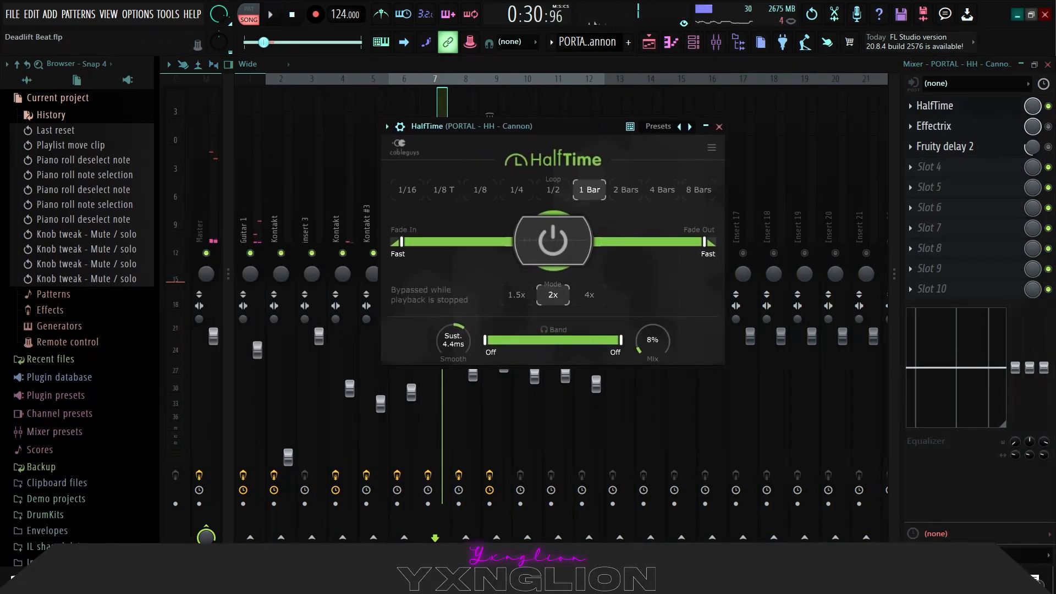
Step: Try HalfTime's mix at 35% and 15% during playback and close its window
drag(652, 340, 653, 325)
key(space)
scroll(647, 342, down, 3)
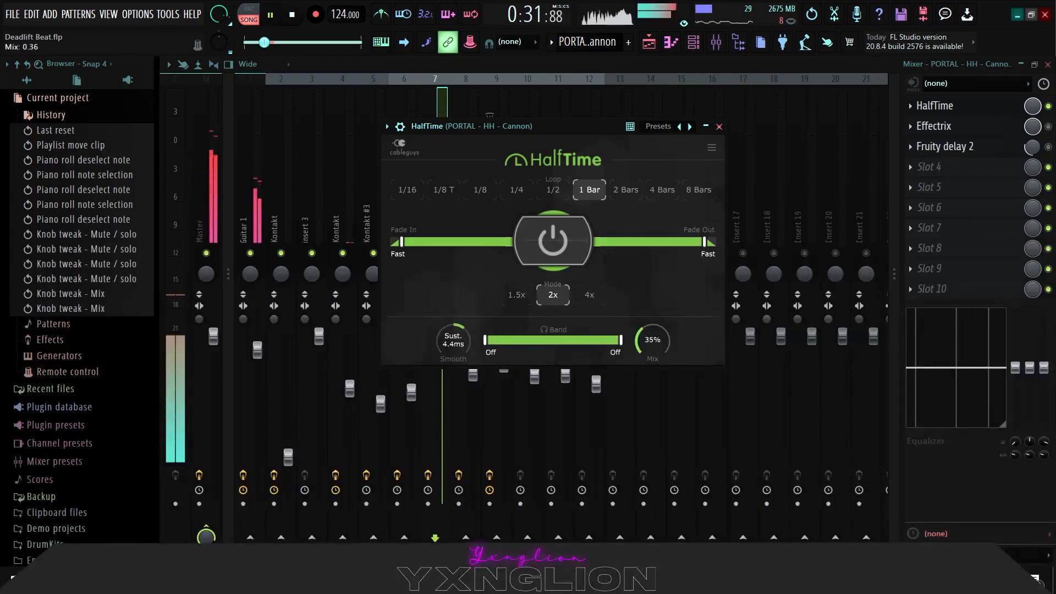
scroll(647, 342, down, 4)
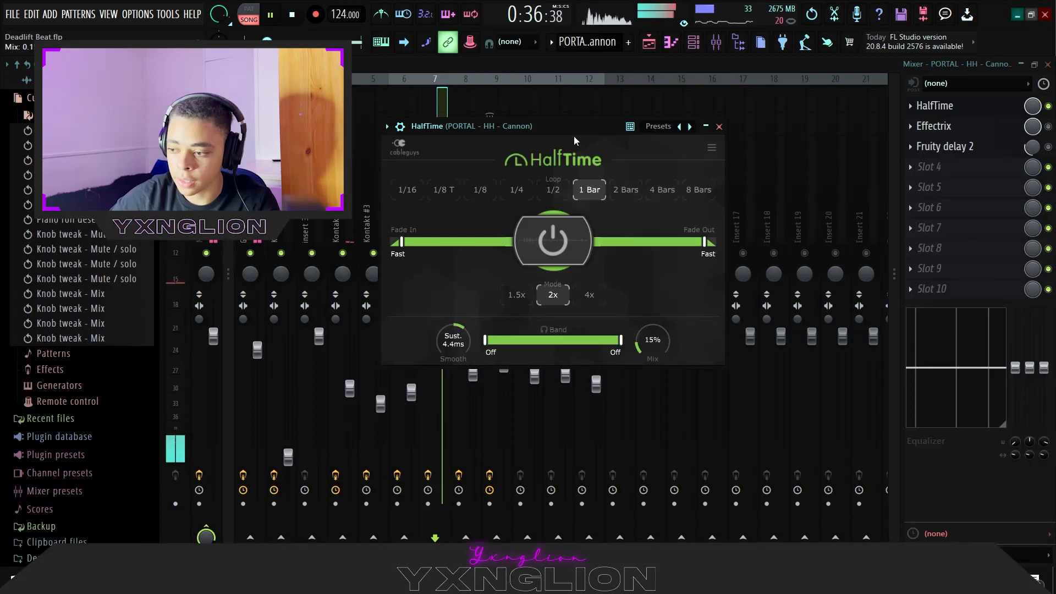
key(space)
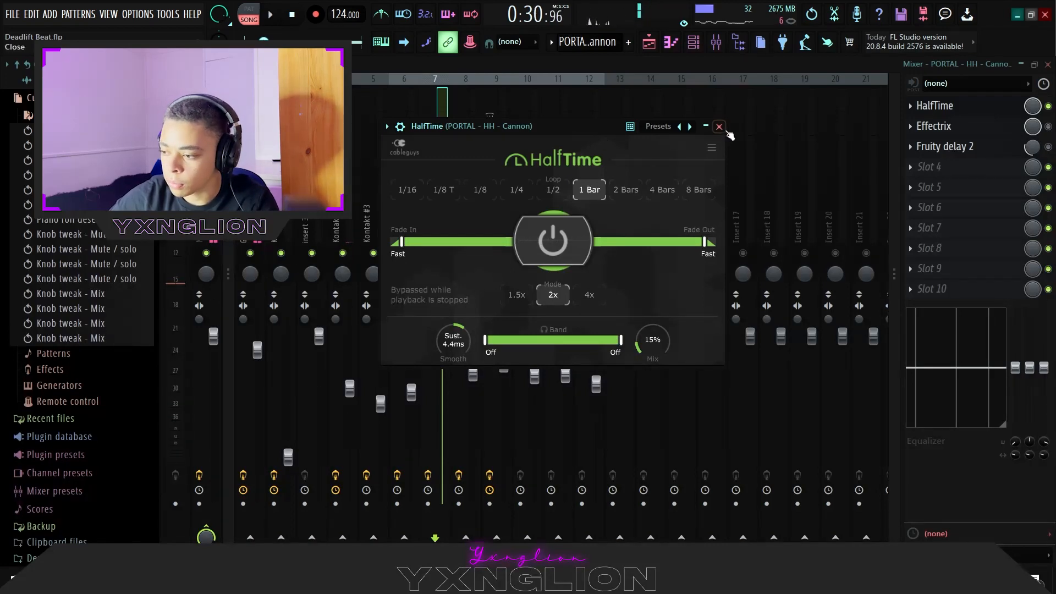
click(719, 126)
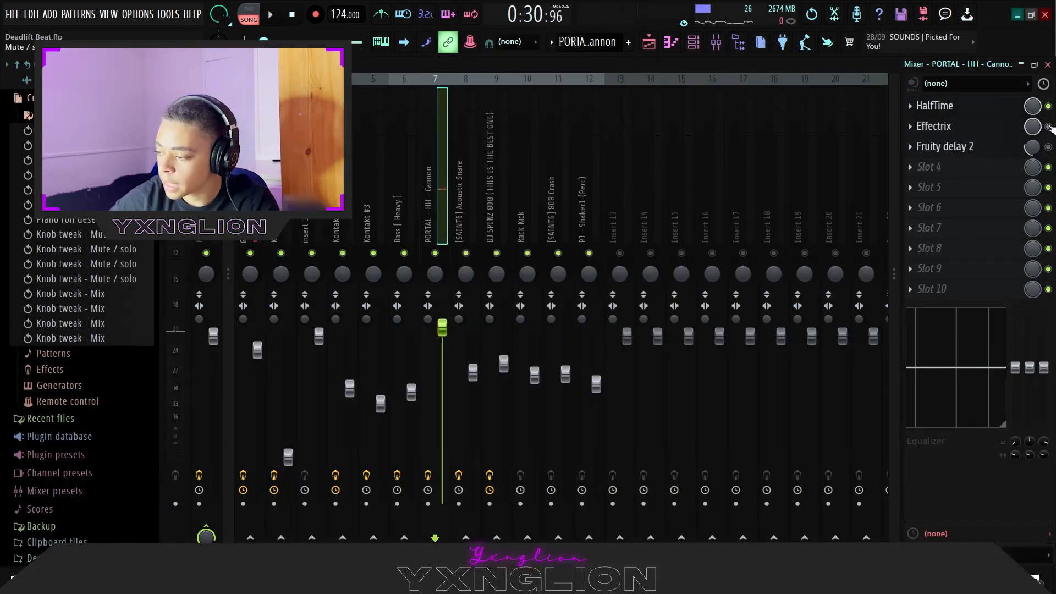
Step: Re-enable Effectrix on the hi-hat track and set HalfTime's mix to 9%
click(935, 127)
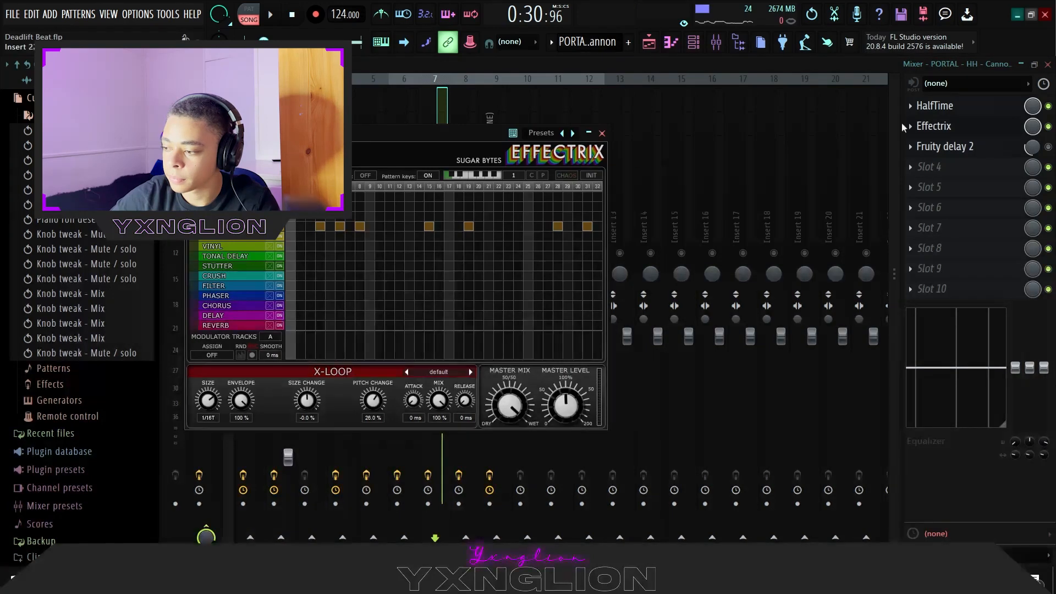
click(974, 105)
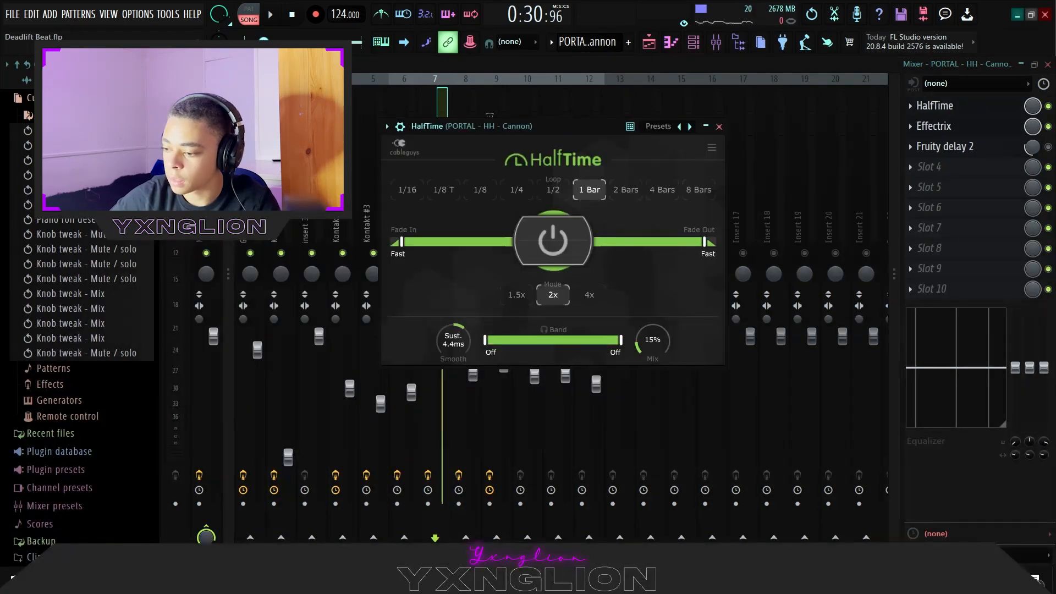
drag(653, 340, 652, 367)
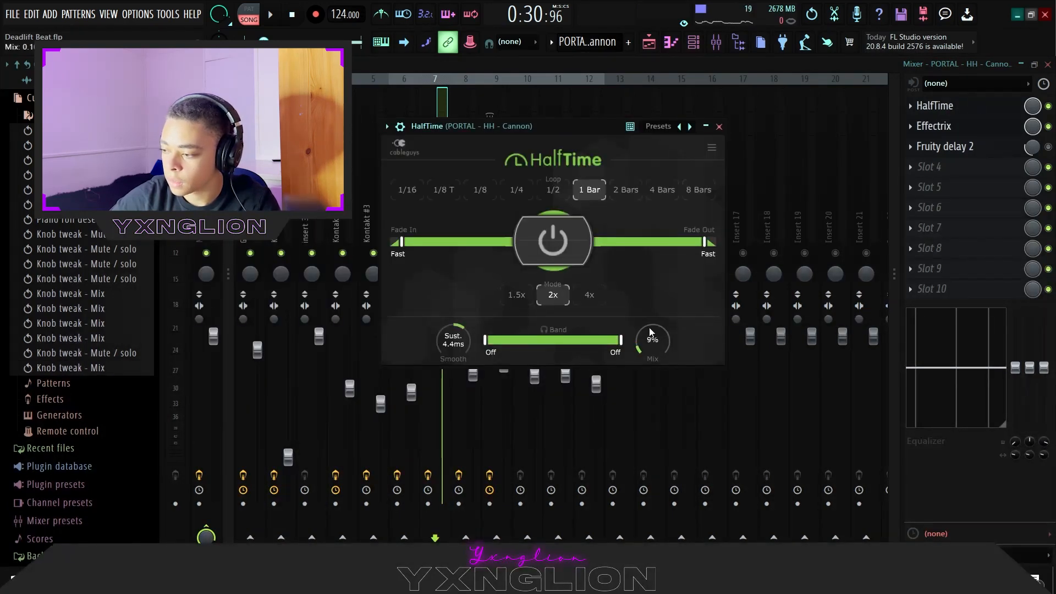
Step: Play the hi-hats while examining the Reverse steps in Effectrix, and close its window
click(916, 129)
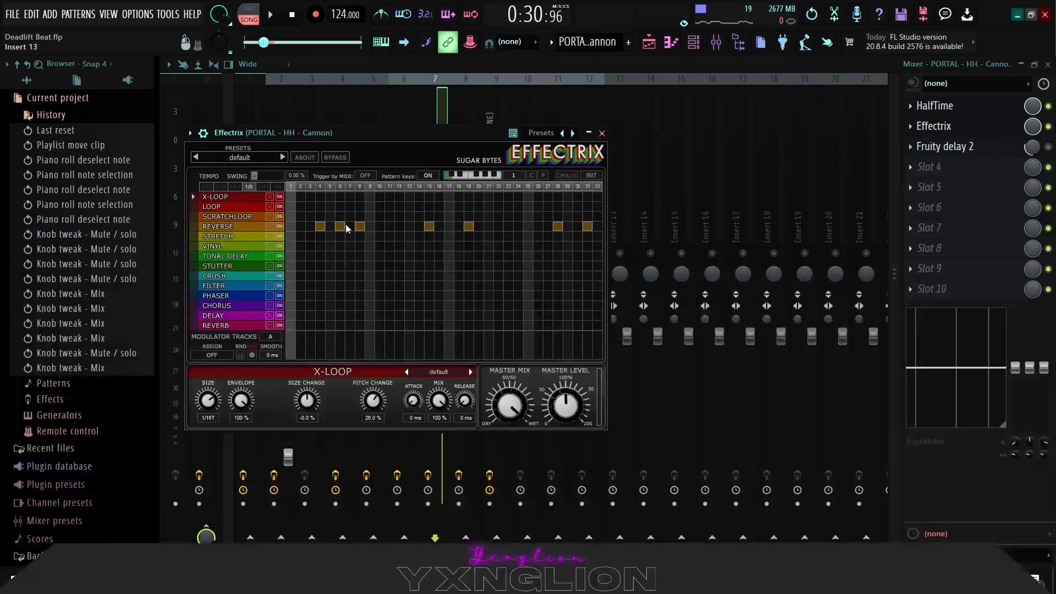
key(space)
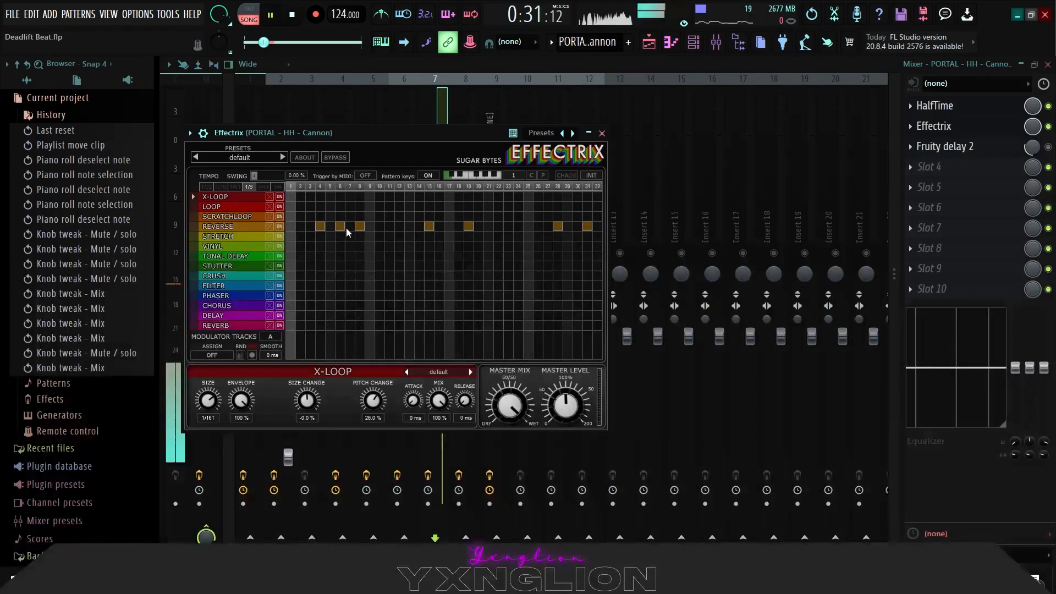
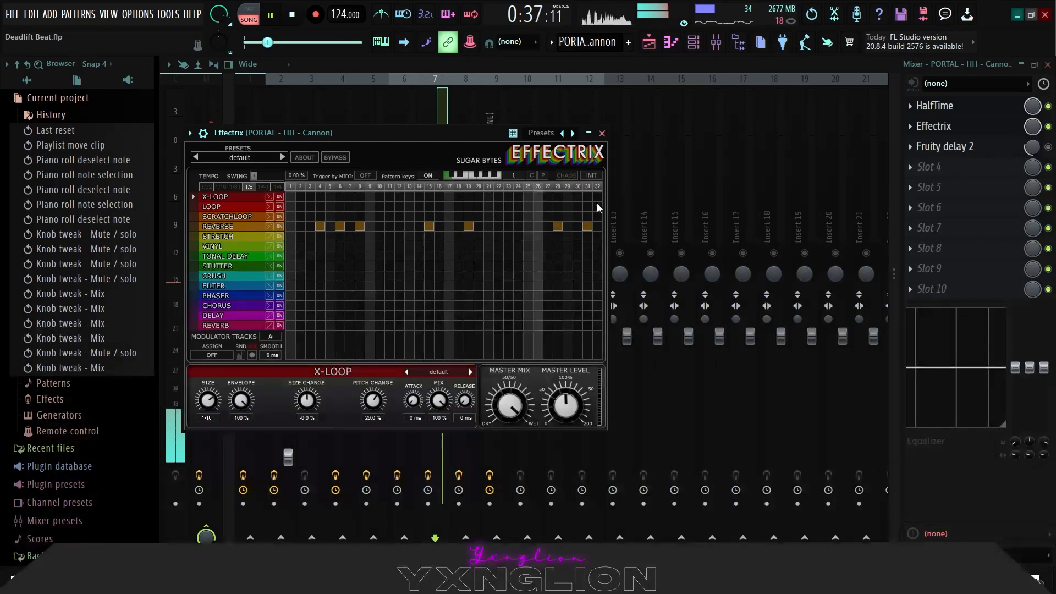
key(space)
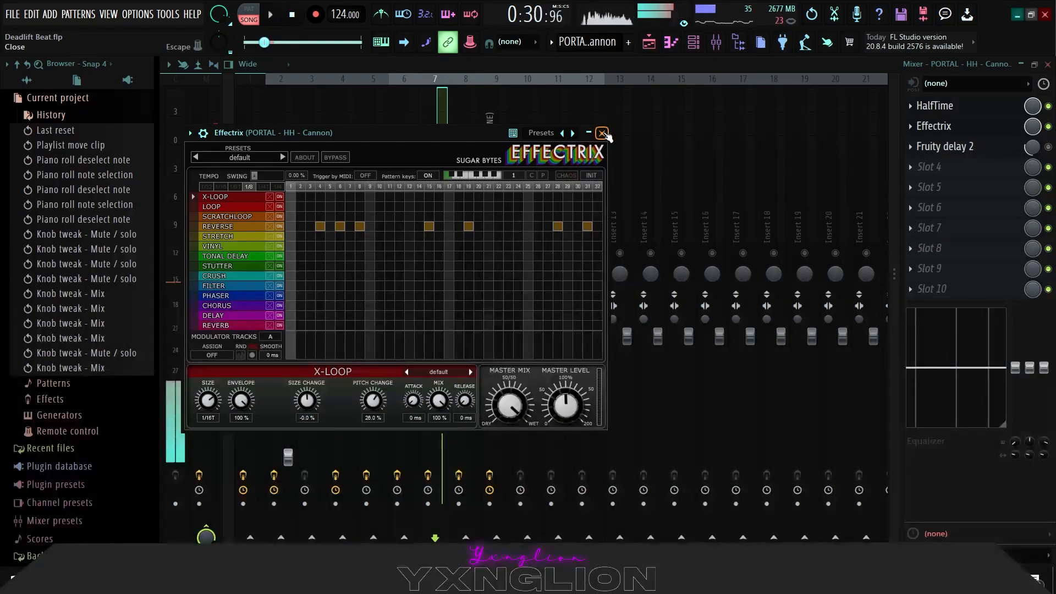
click(603, 133)
Step: Re-enable Fruity delay 2 on the hi-hat track, adjust its mix level and play the result
click(1048, 148)
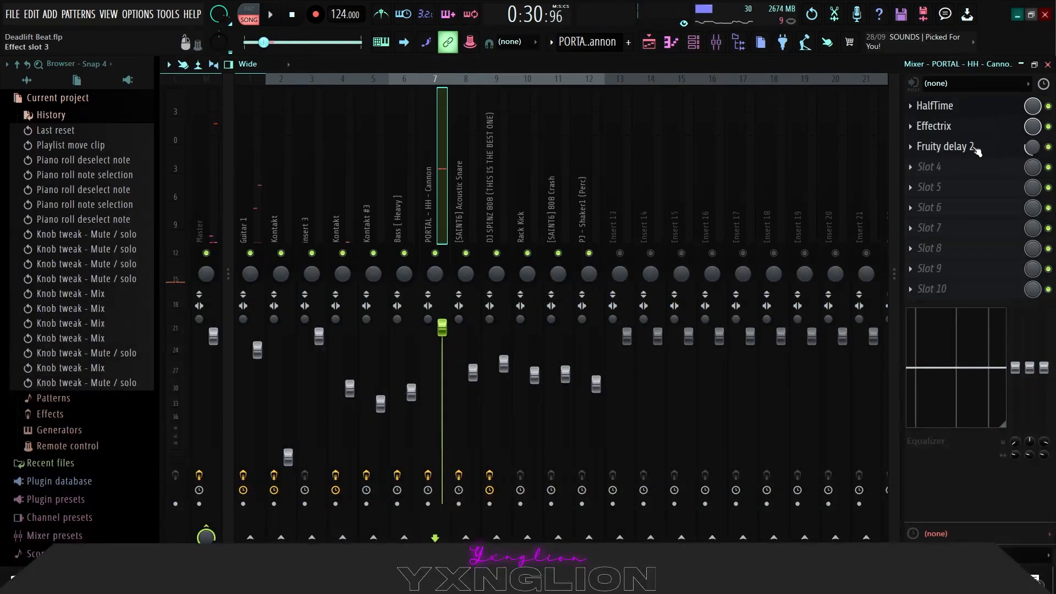
click(970, 147)
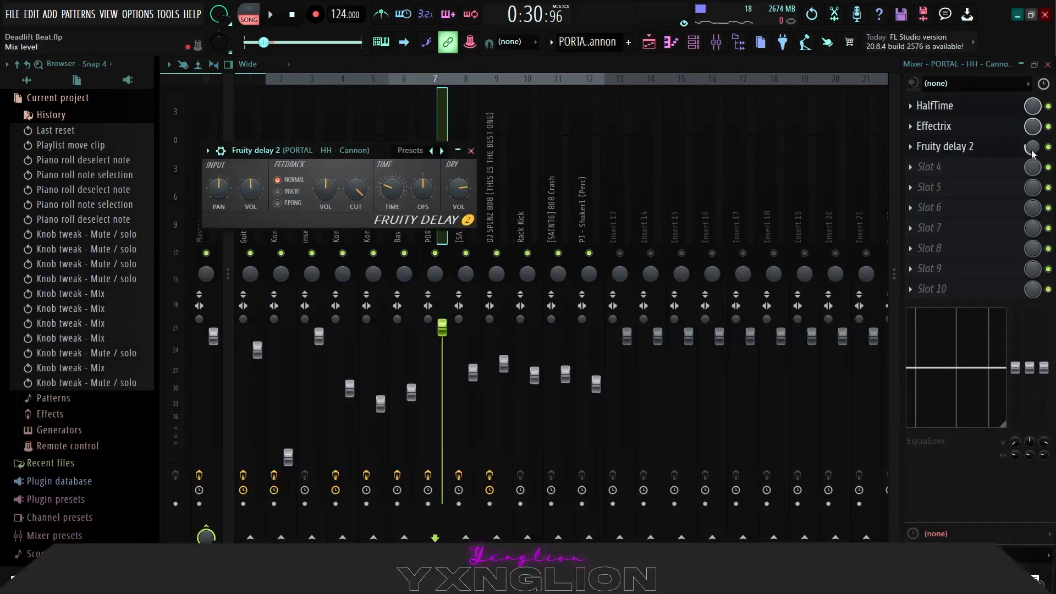
drag(1031, 150, 1032, 165)
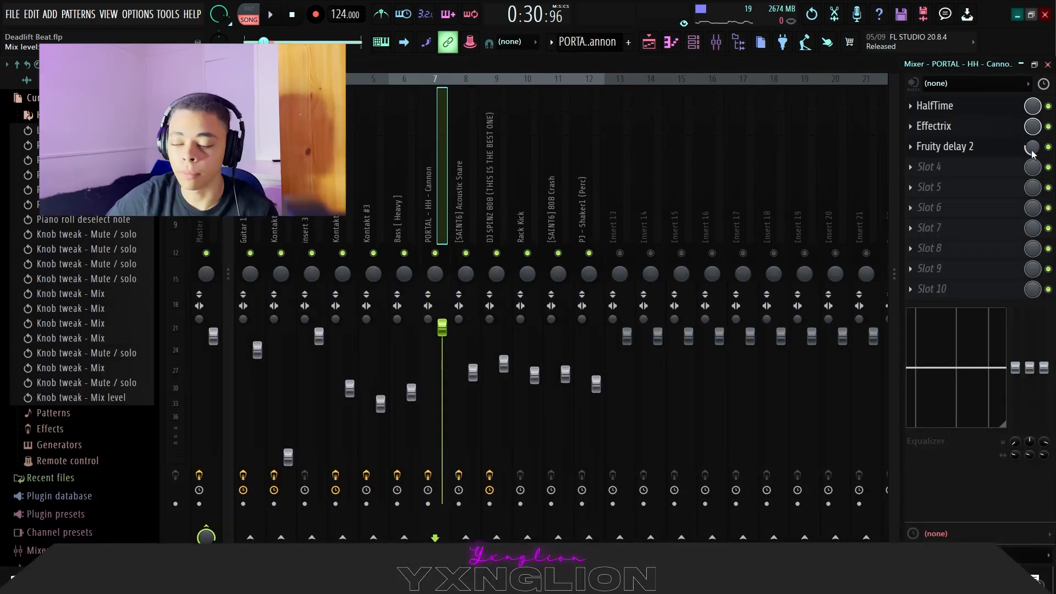
key(space)
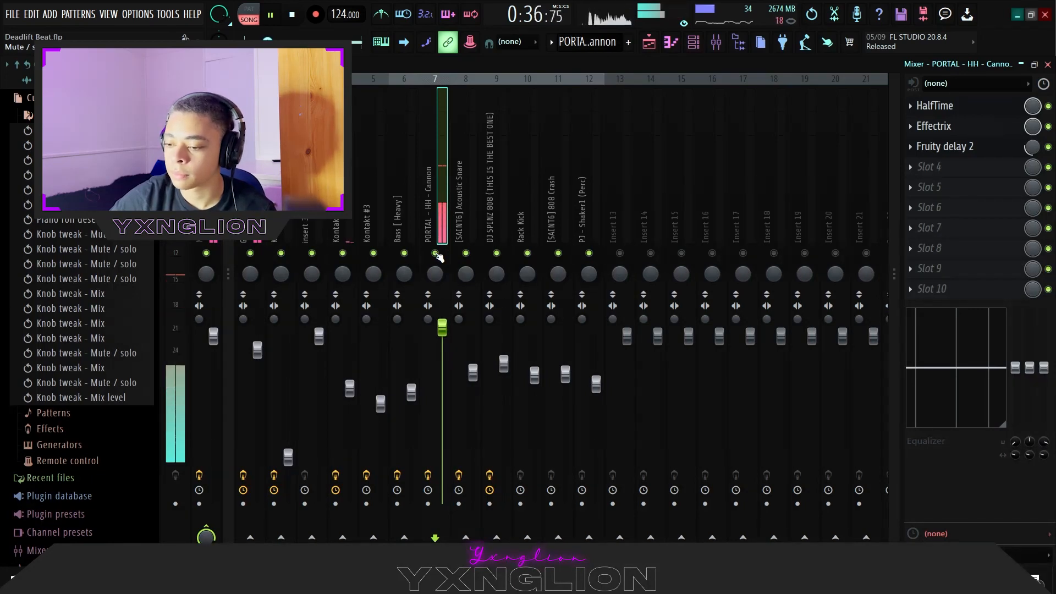
key(space)
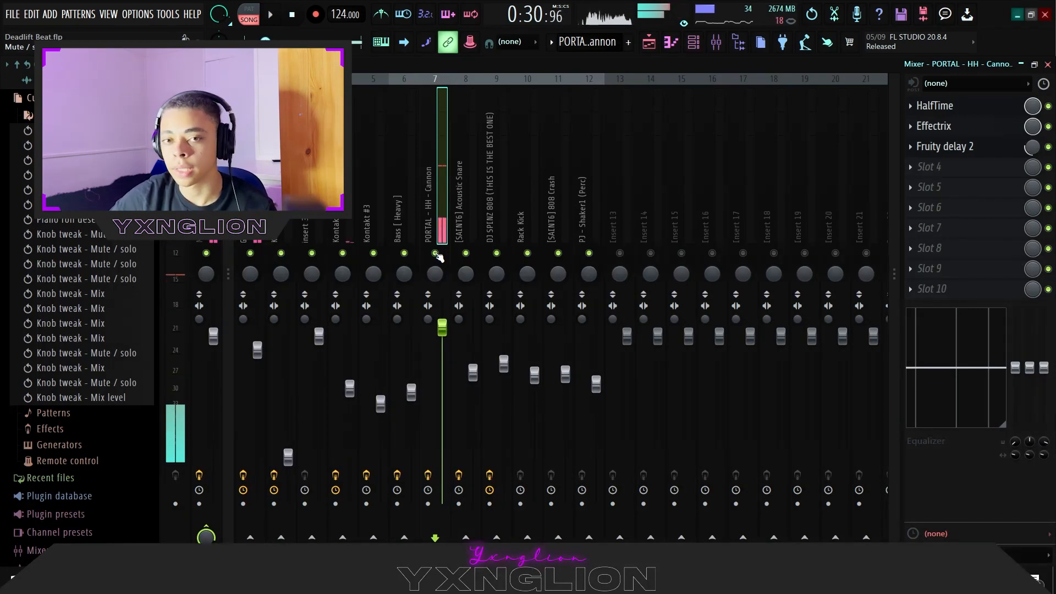
Step: Open the Acoustic Snare pattern in the piano roll and play it while examining the snare hits and rolls
click(693, 43)
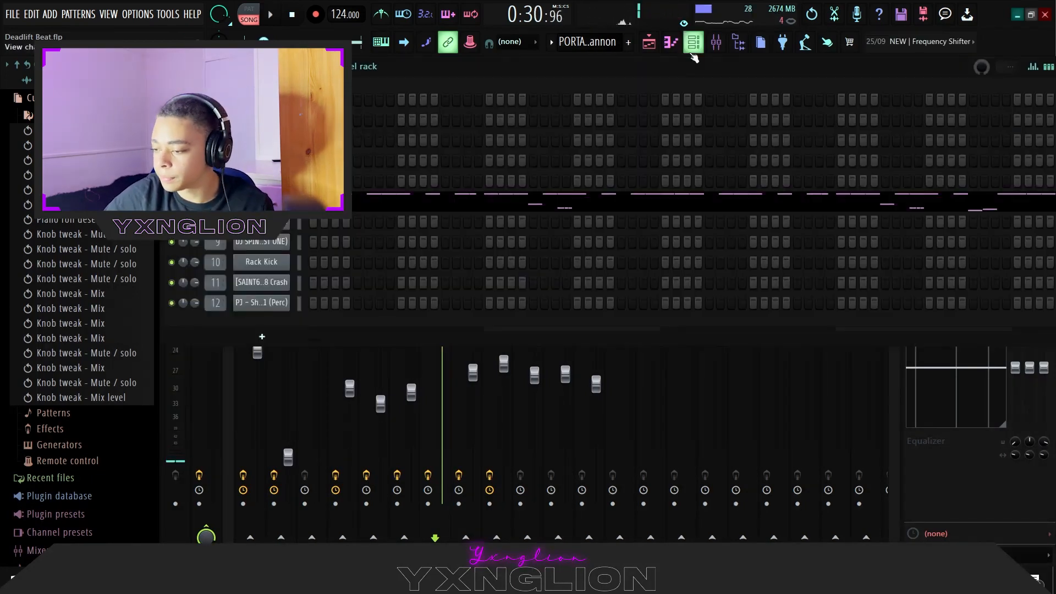
click(653, 46)
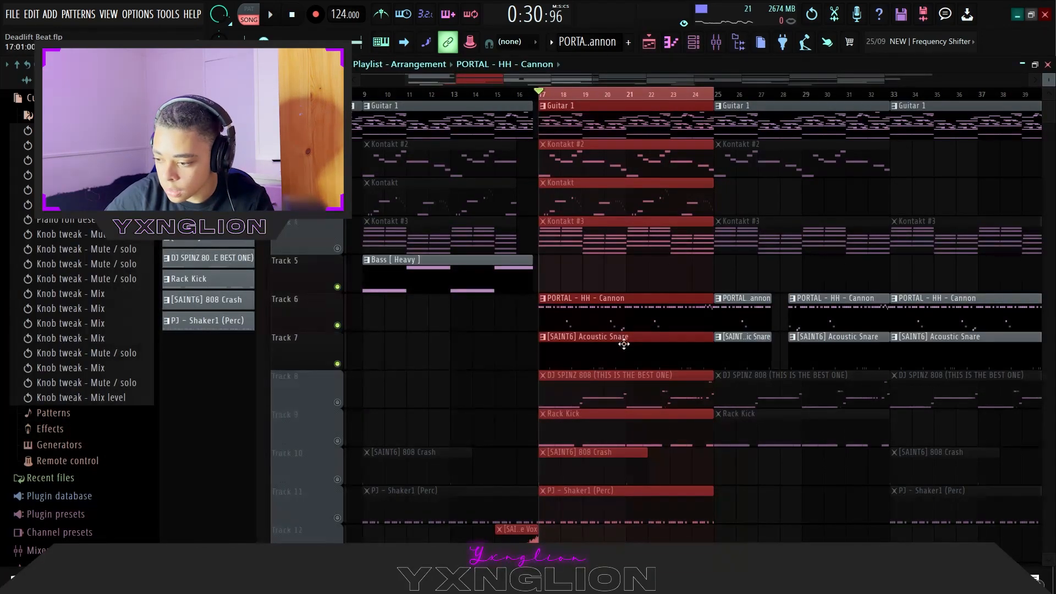
double_click(625, 341)
scroll(460, 368, down, 3)
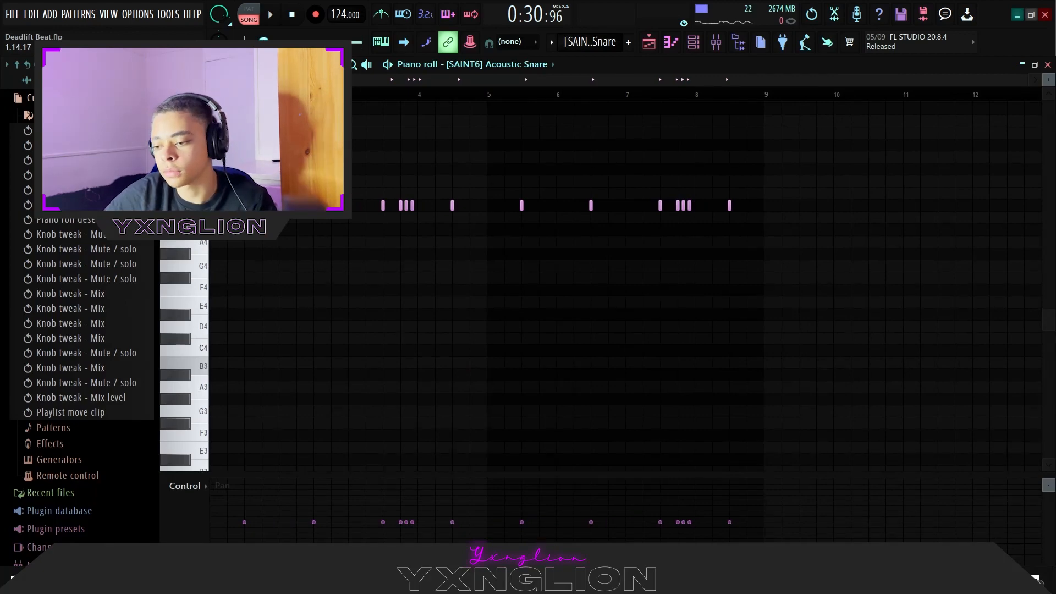
scroll(460, 368, up, 3)
key(space)
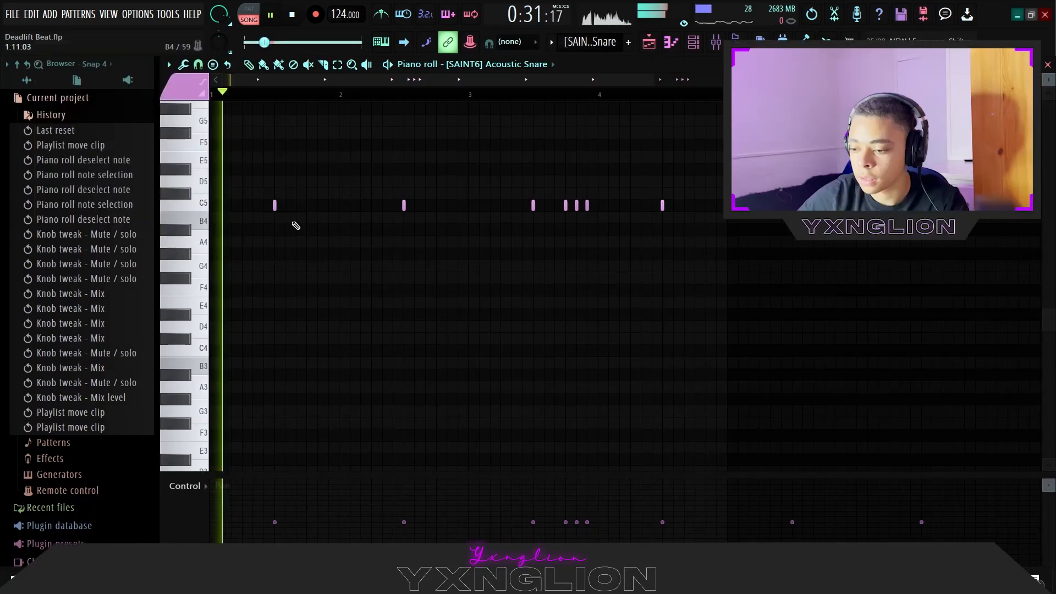
scroll(296, 226, up, 1)
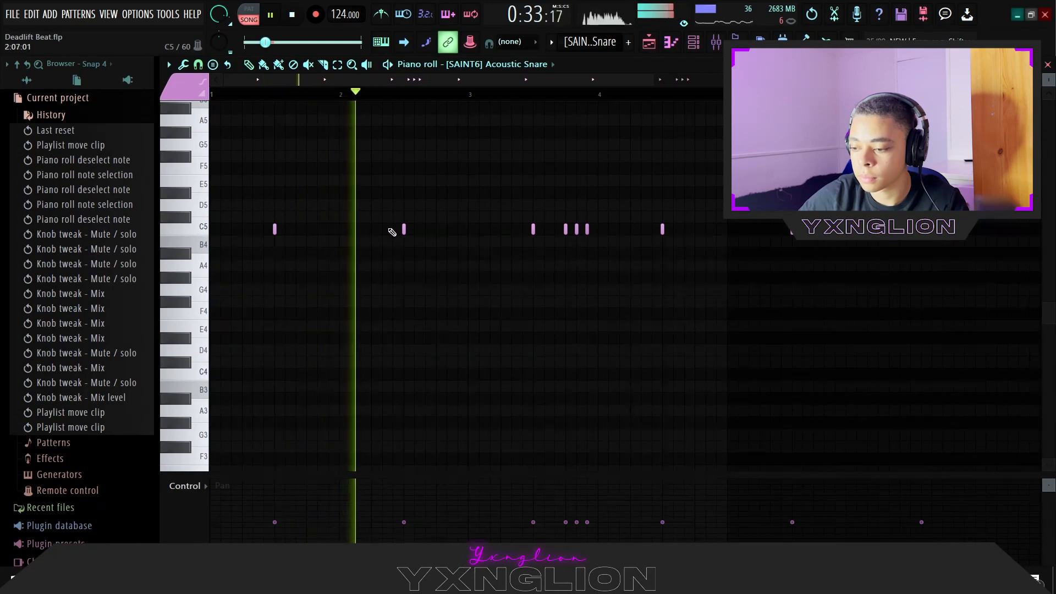
scroll(390, 231, up, 2)
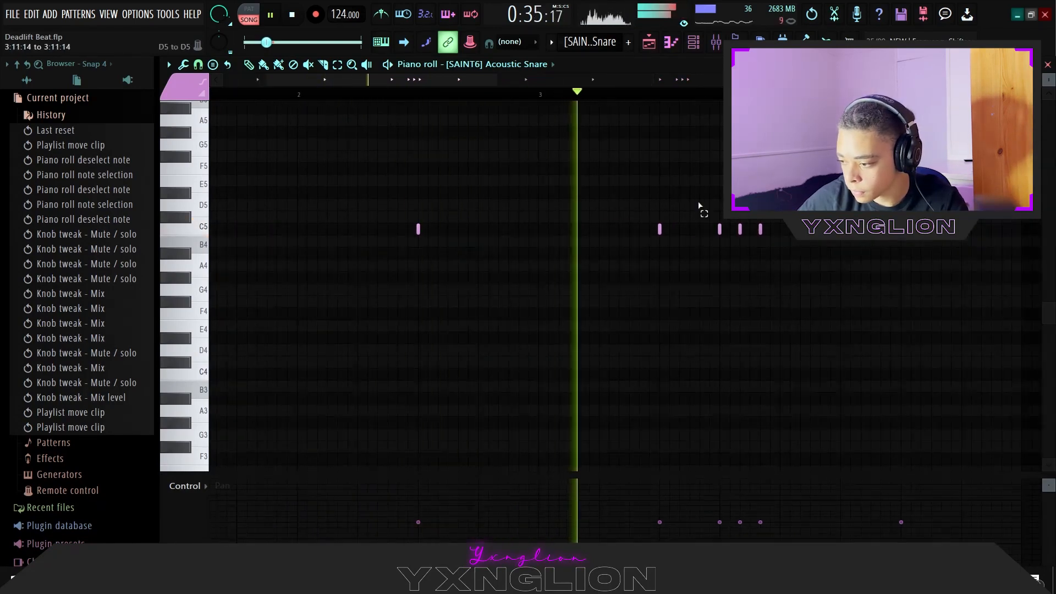
Step: Delete the three roll notes following the bar 3 snare hit and display note velocity in the control lane
drag(701, 208, 798, 244)
key(Delete)
key(space)
drag(659, 232, 658, 230)
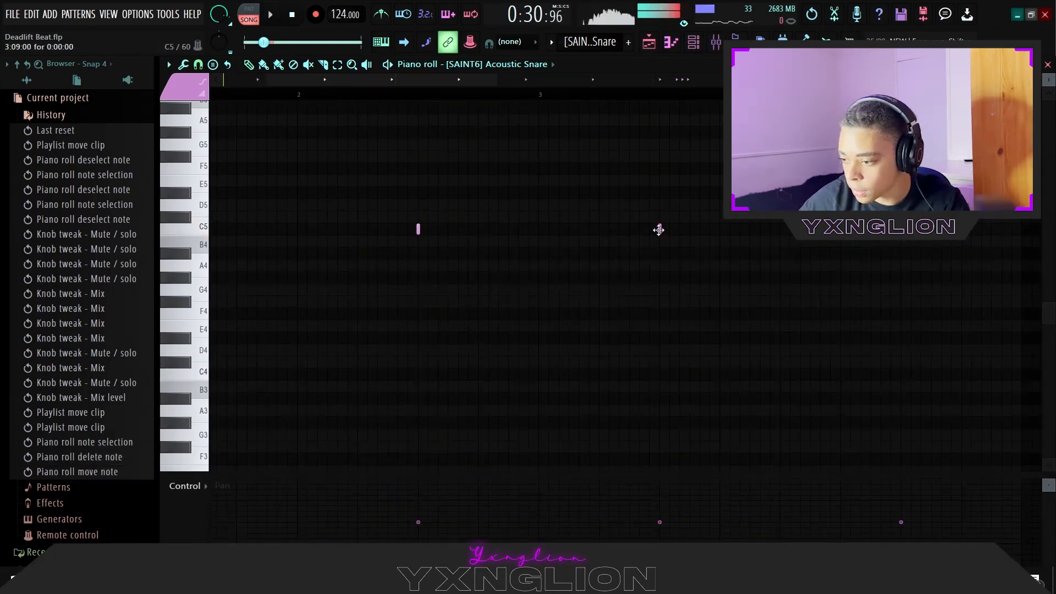
click(193, 488)
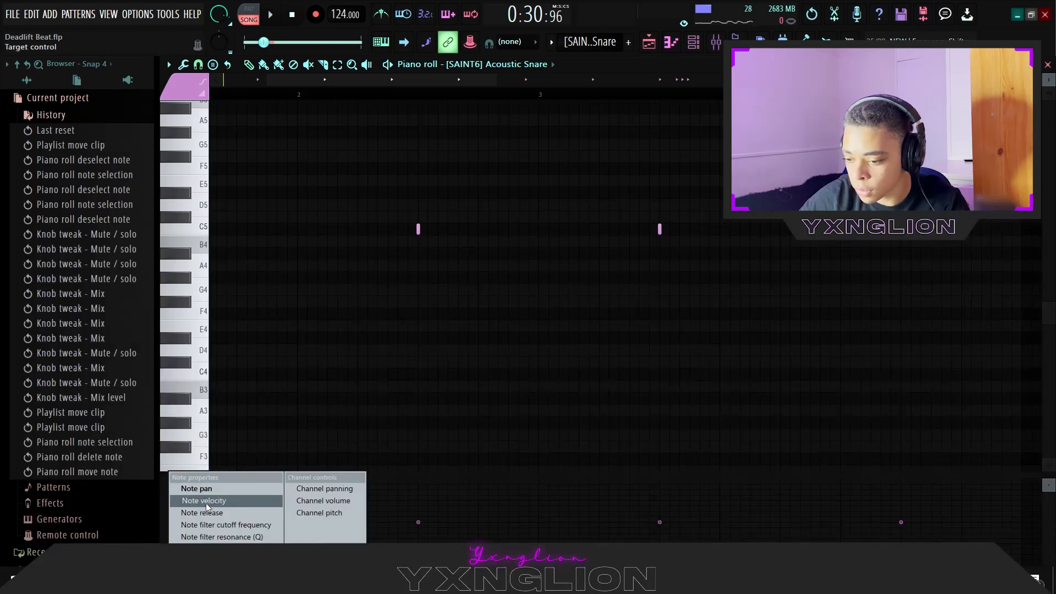
click(206, 503)
Step: Add three C5 roll notes after the bar 3 snare hit, just before bar 4
scroll(693, 369, right, 1)
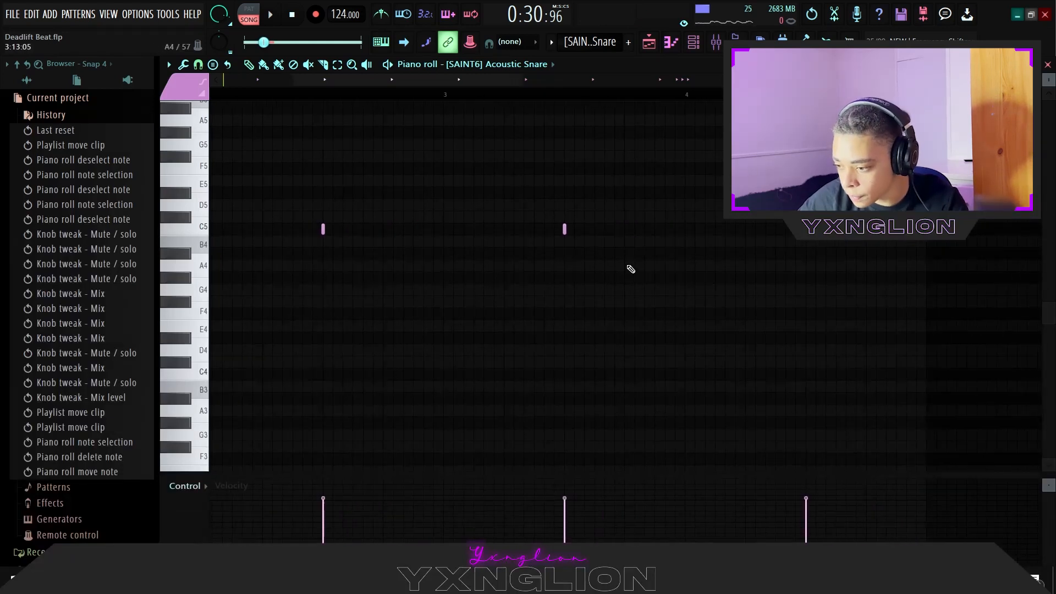
click(621, 229)
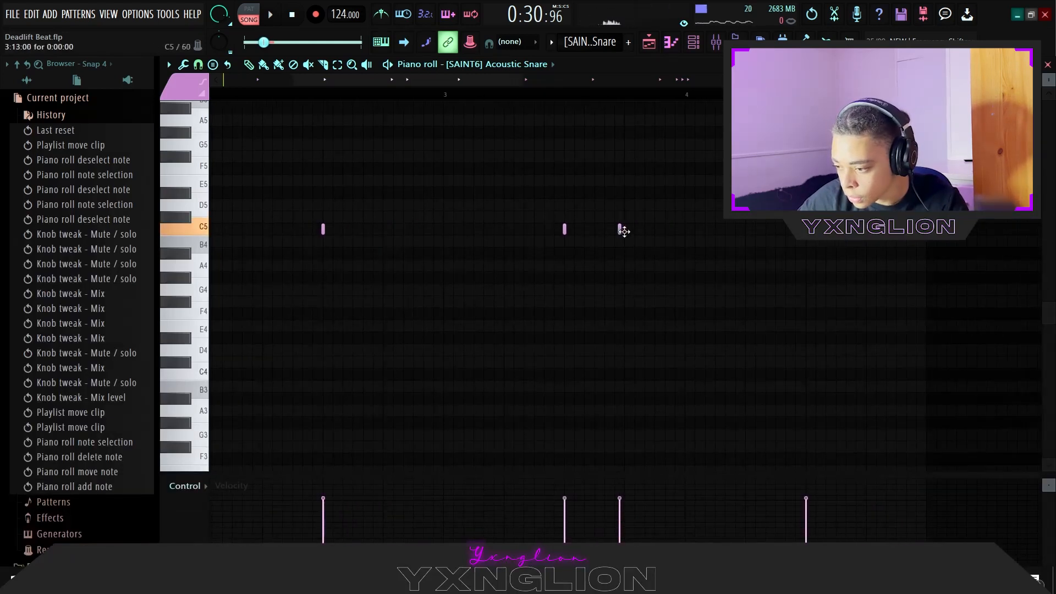
click(564, 230)
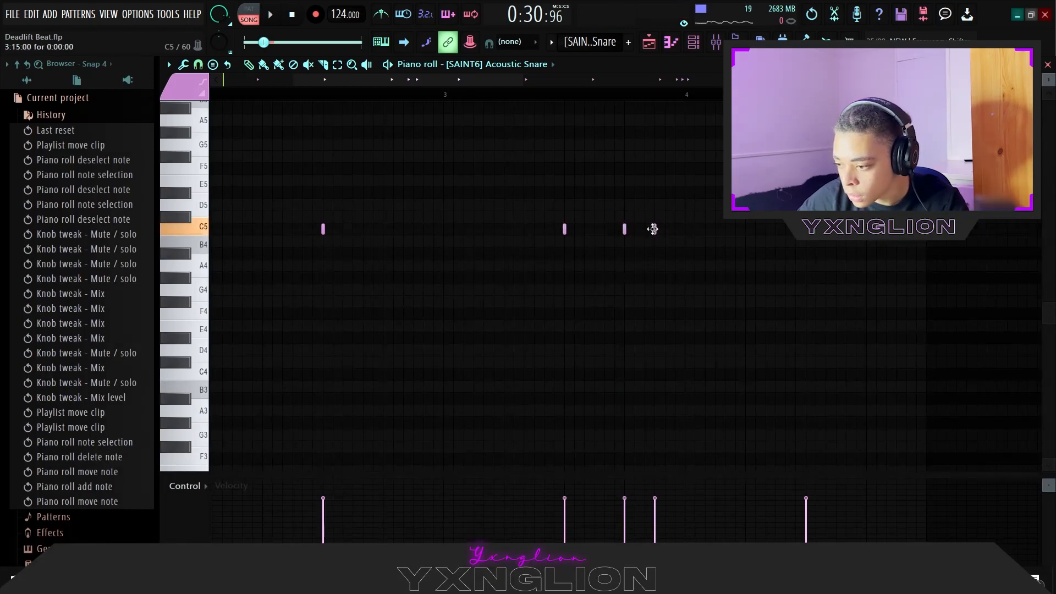
click(680, 229)
Step: Lower the velocities of the new snare roll notes progressively so the roll fades out, and play the result
key(space)
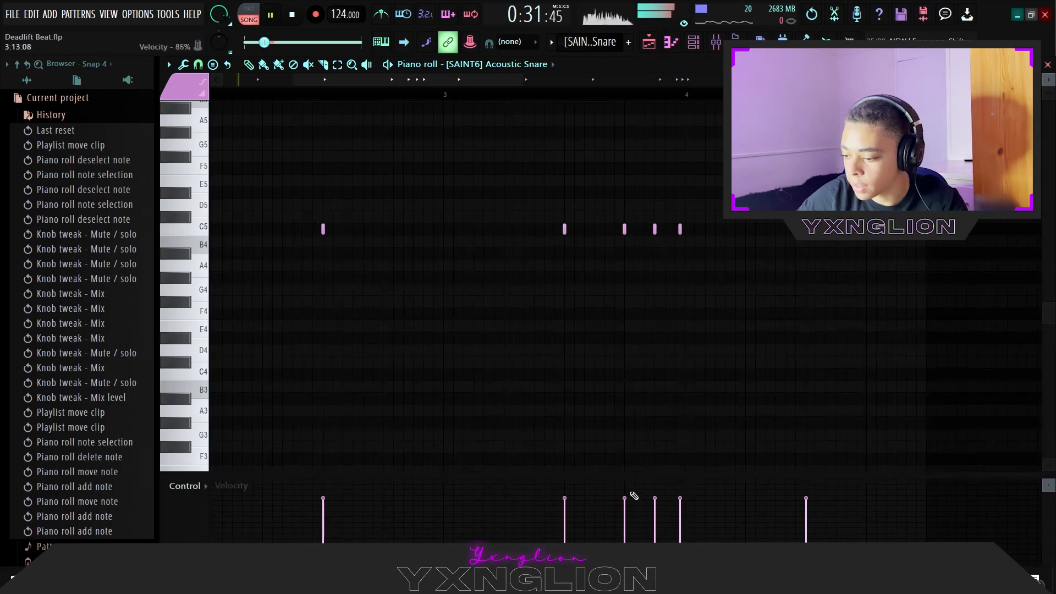
drag(633, 495, 625, 517)
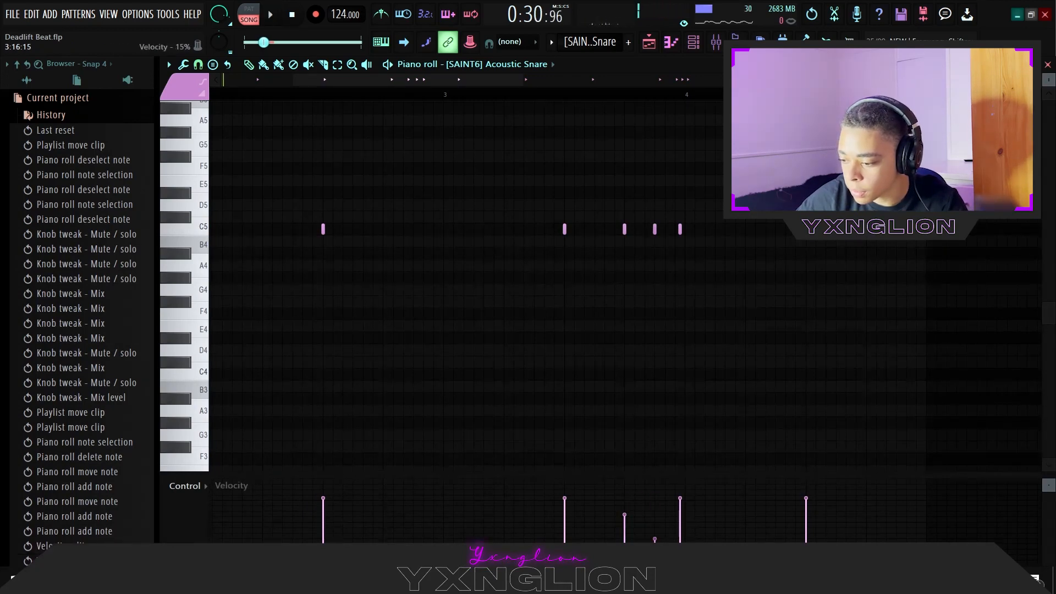
key(space)
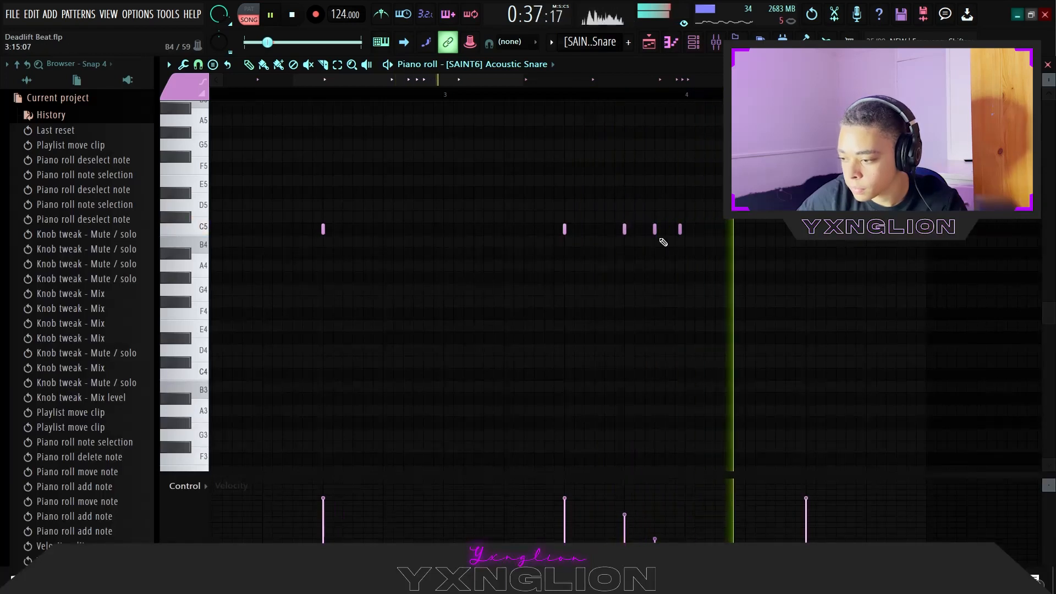
key(space)
Step: Move the second and third roll notes earlier to tighten the spacing, and play the snare pattern
key(space)
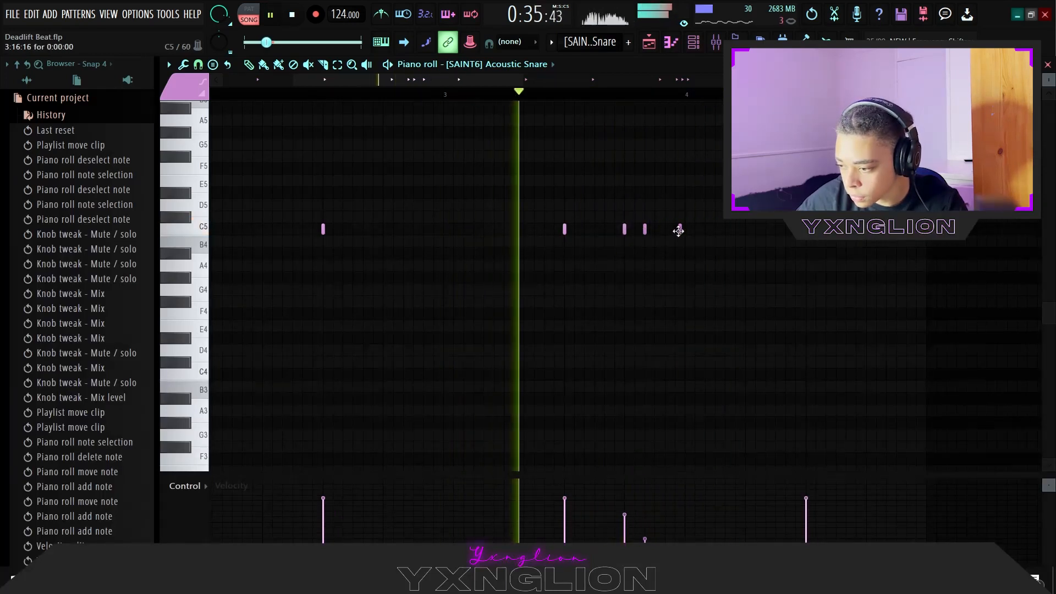
drag(678, 230, 665, 232)
key(space)
key(space)
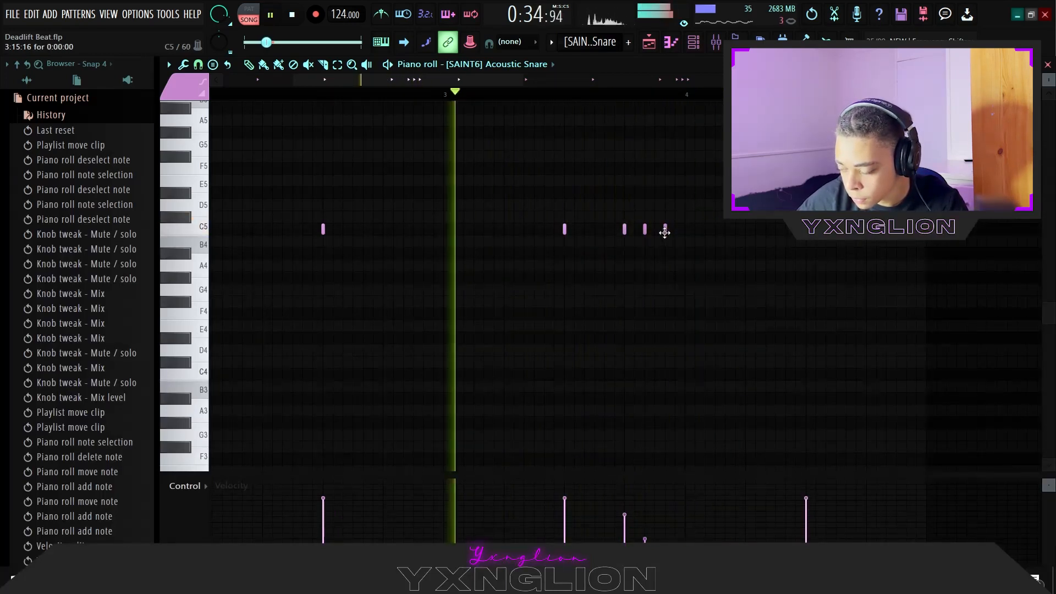
scroll(660, 287, down, 3)
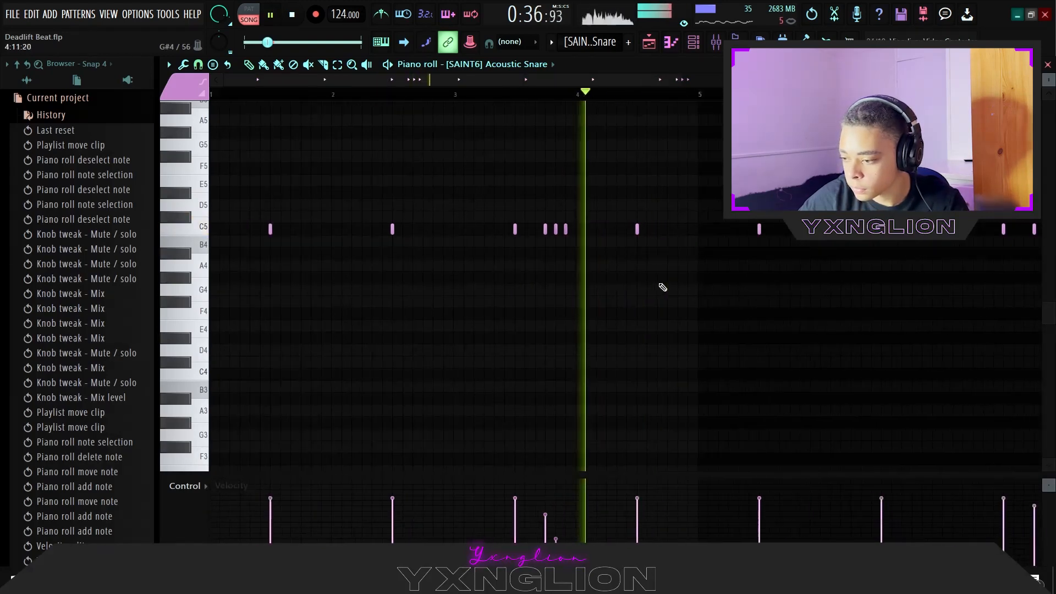
key(space)
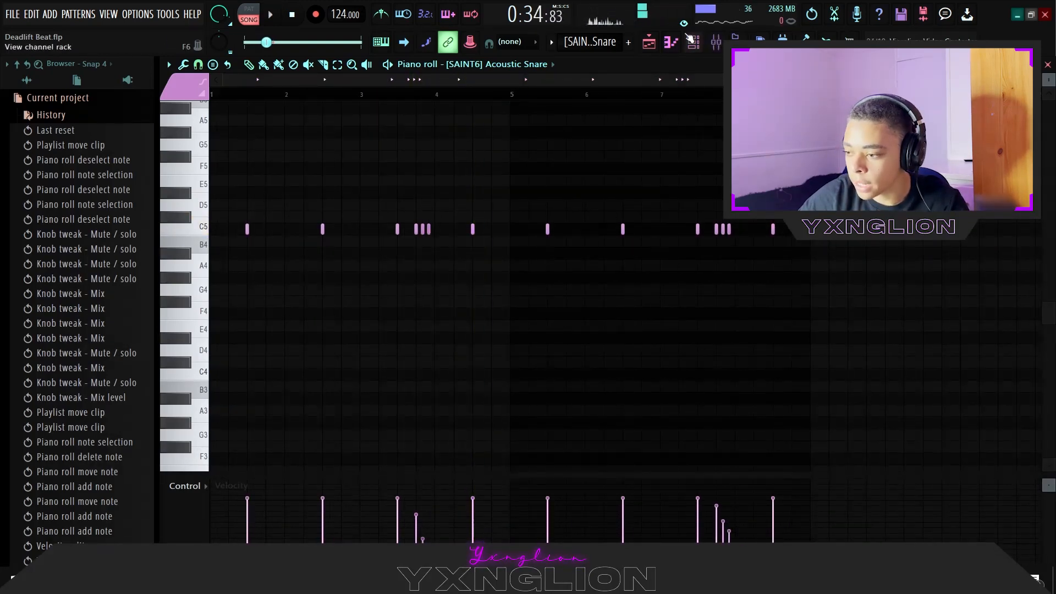
Step: Mute the Acoustic Snare on Track 7 and unmute the 808 Crash on Track 10 in the playlist
click(657, 44)
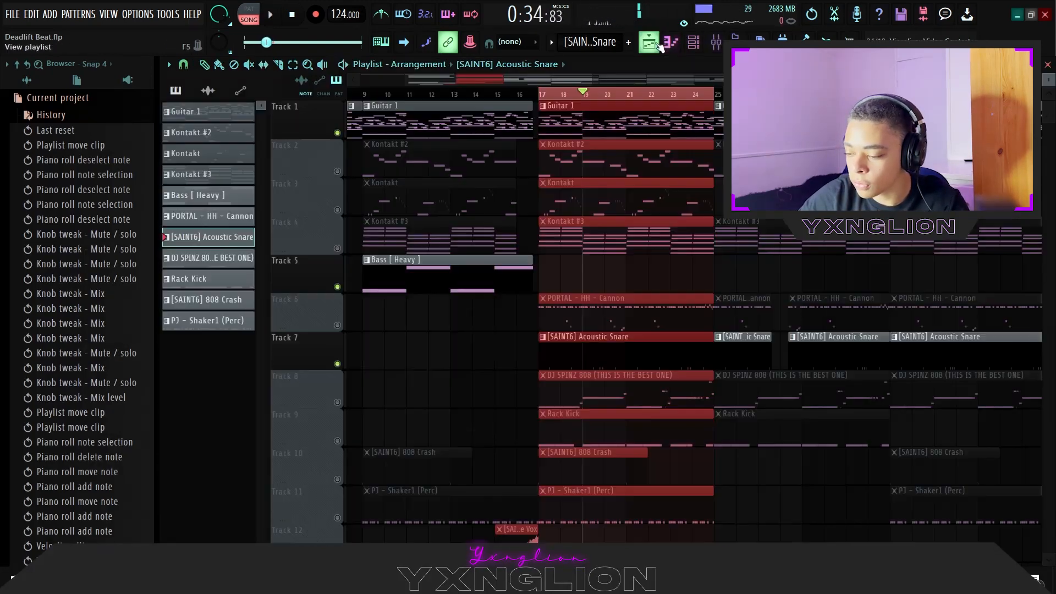
click(338, 365)
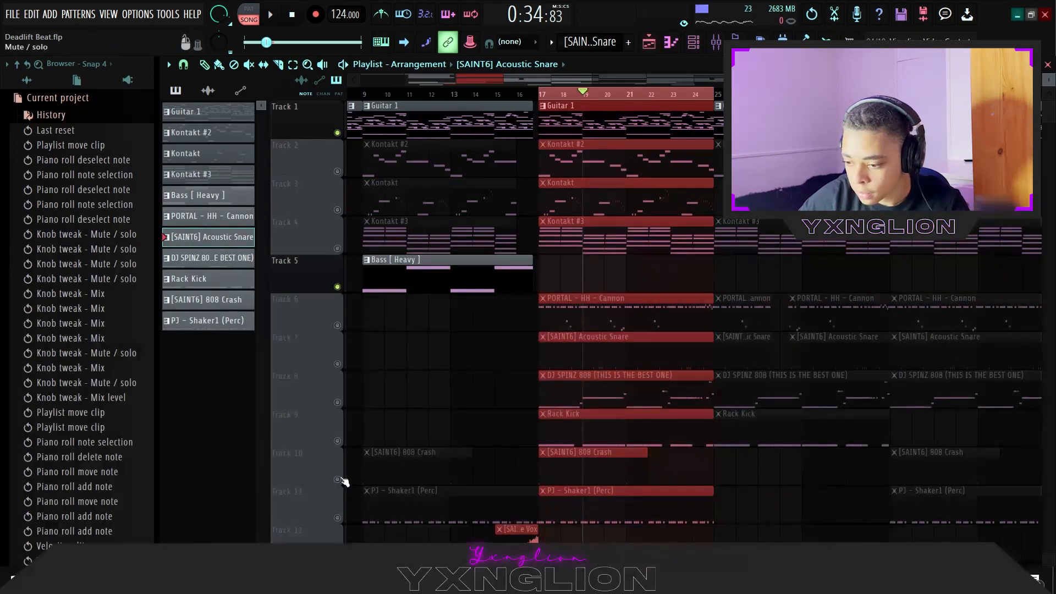
click(337, 479)
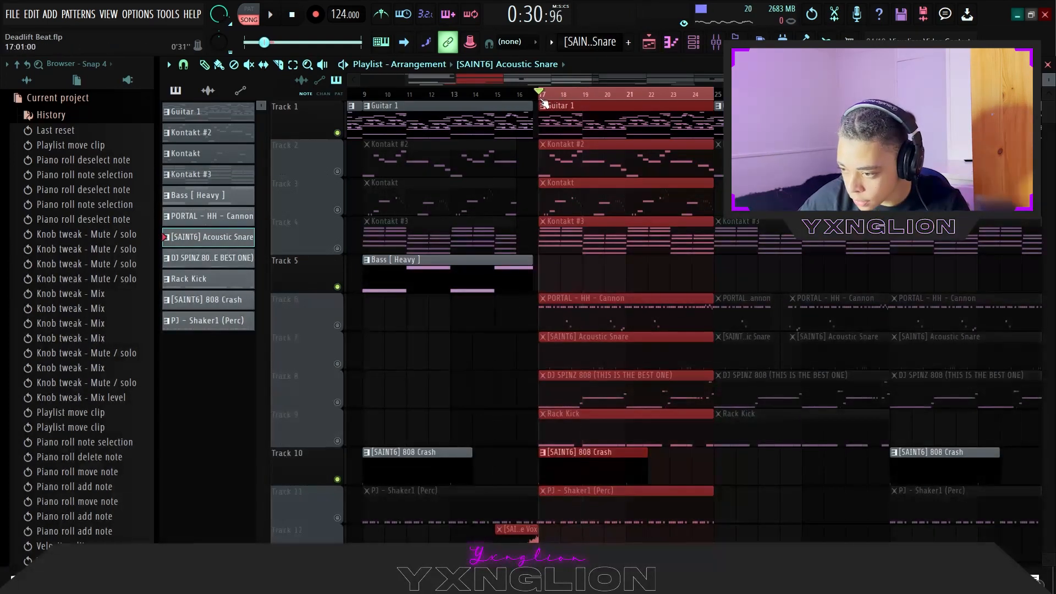
Step: Open the 808 Crash pattern in the piano roll and play it to hear the crash hits
double_click(594, 467)
scroll(293, 258, left, 2)
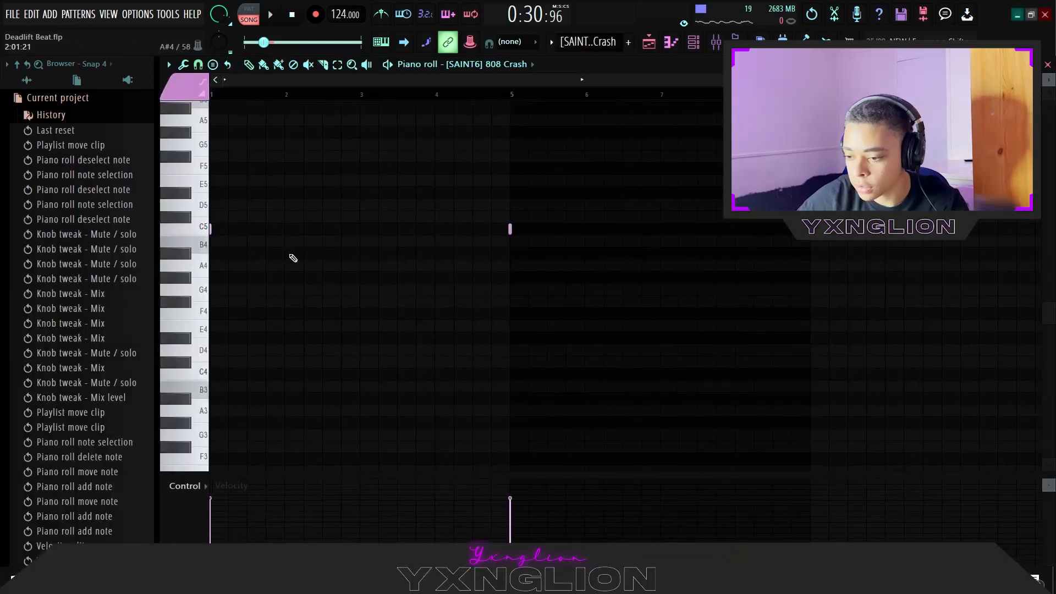
key(space)
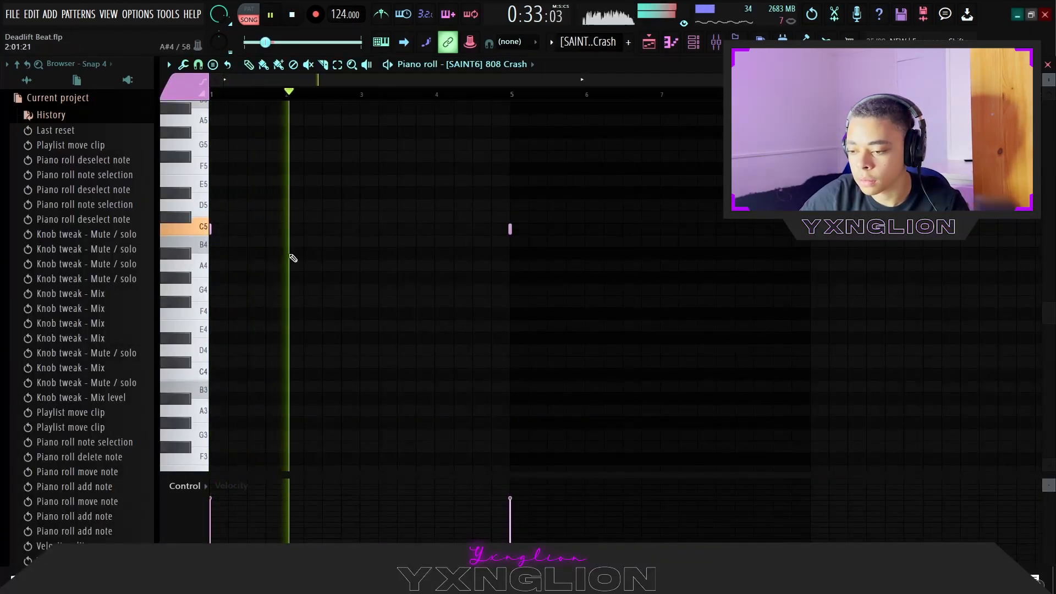
key(space)
key(space)
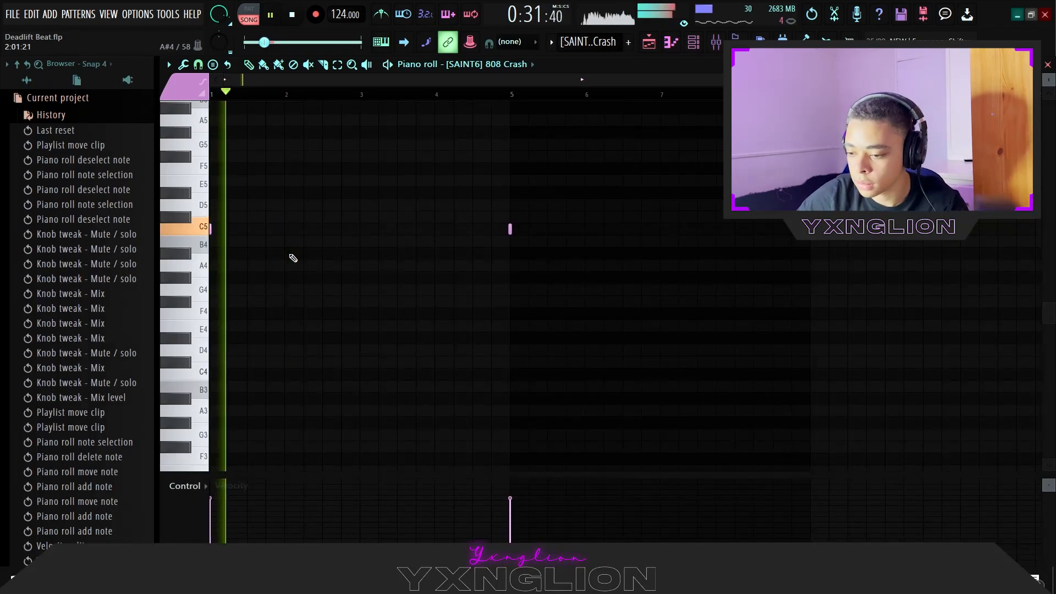
key(space)
Step: Mute the 808 Crash on Track 10 and unmute the PJ - Shaker1 (Perc) on Track 11 in the playlist
click(656, 47)
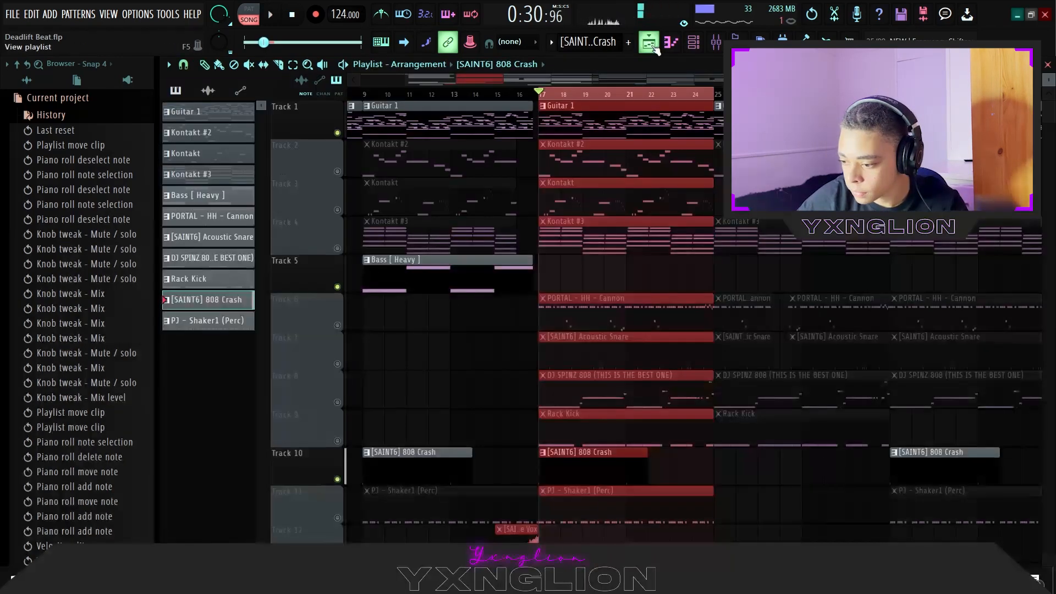
click(338, 480)
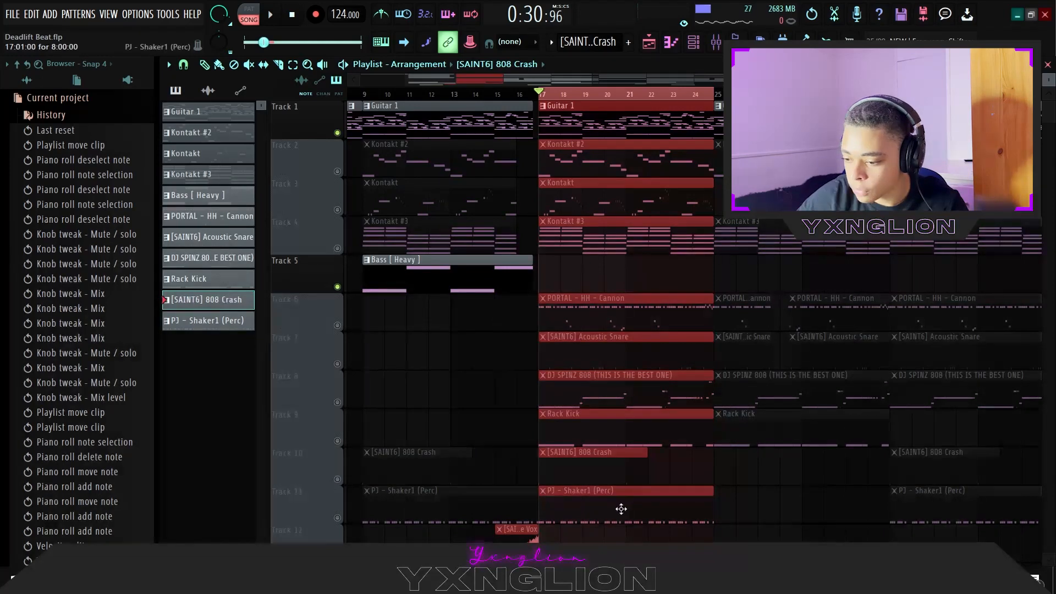
click(338, 517)
Step: Play the PJ - Shaker1 (Perc) pattern in the piano roll, with the guitar and then with the guitar muted
double_click(581, 519)
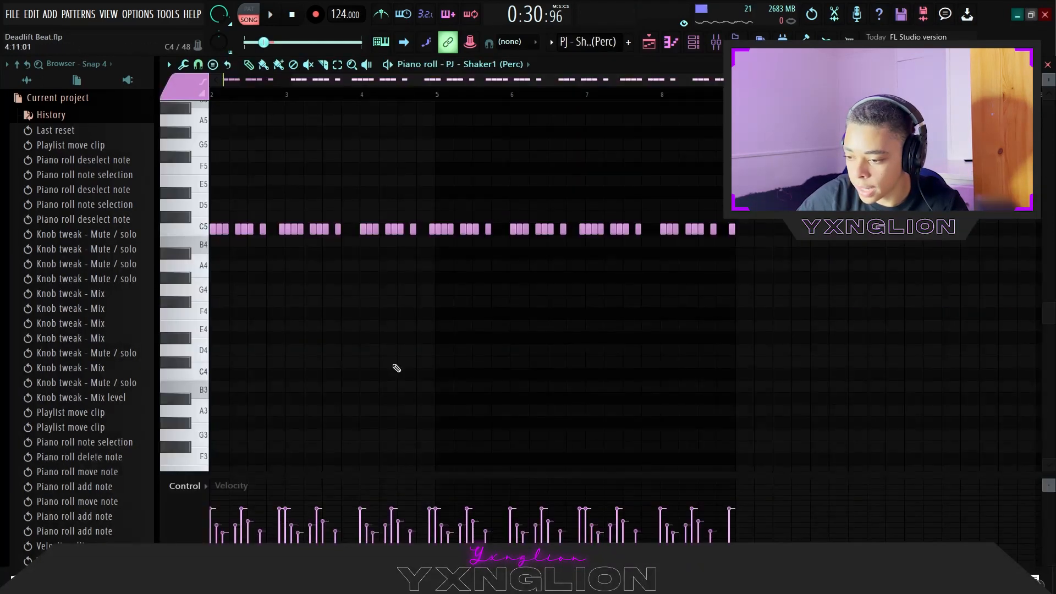
scroll(322, 267, up, 2)
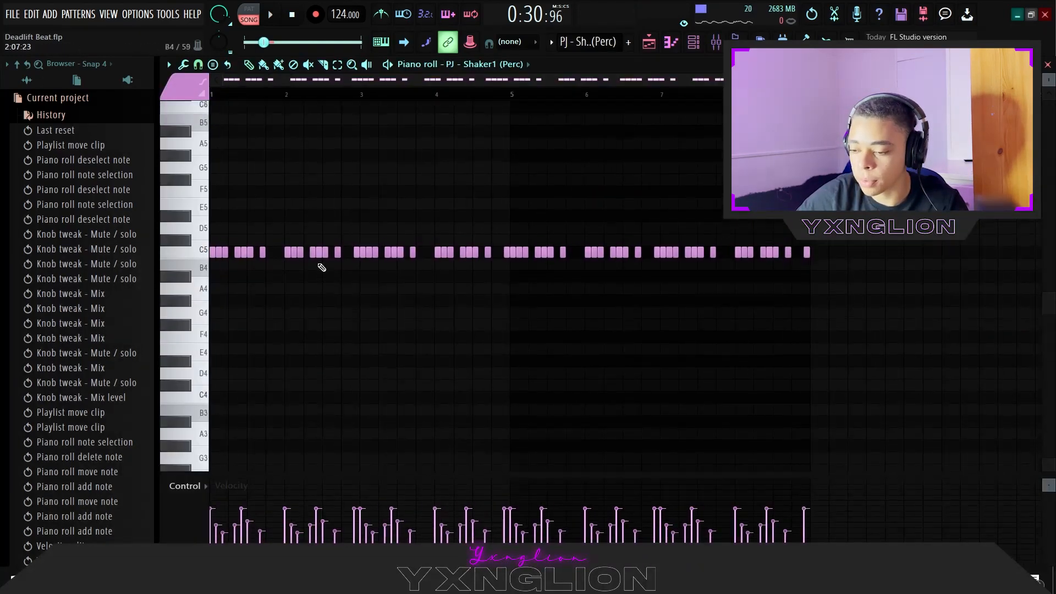
key(space)
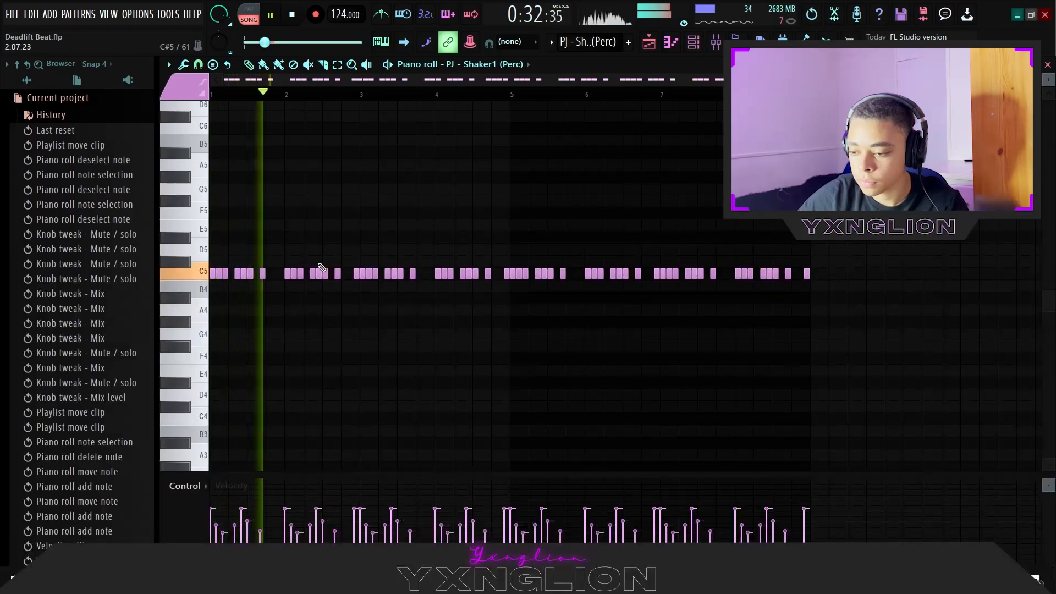
click(650, 42)
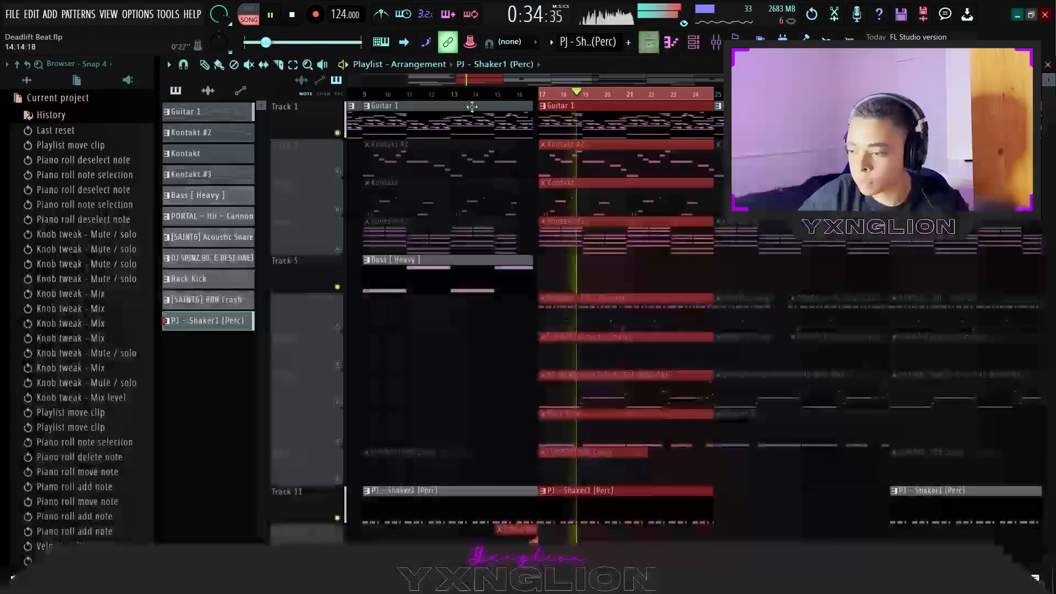
double_click(573, 514)
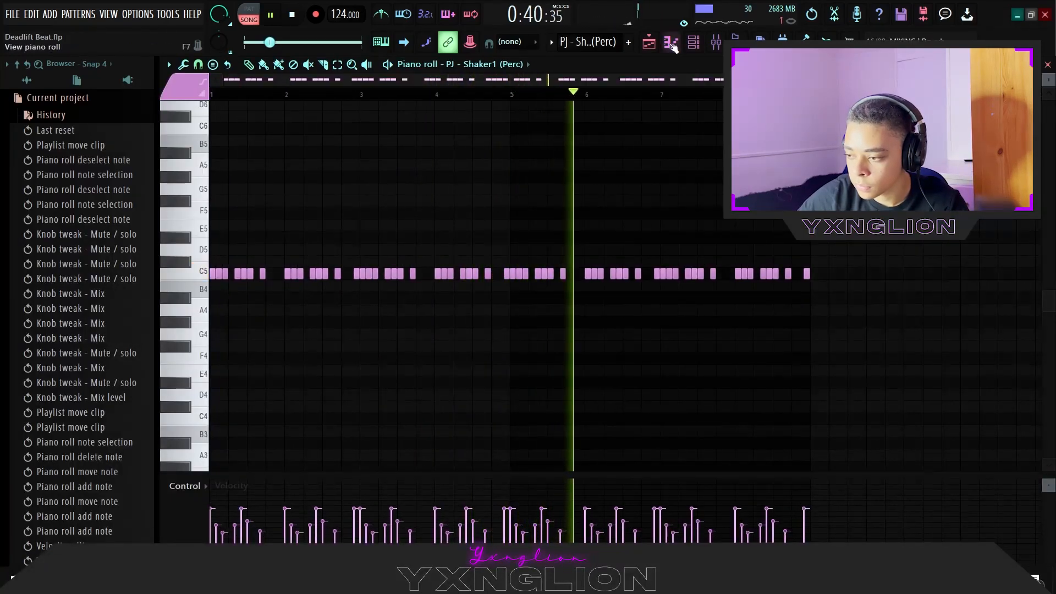
click(650, 42)
key(space)
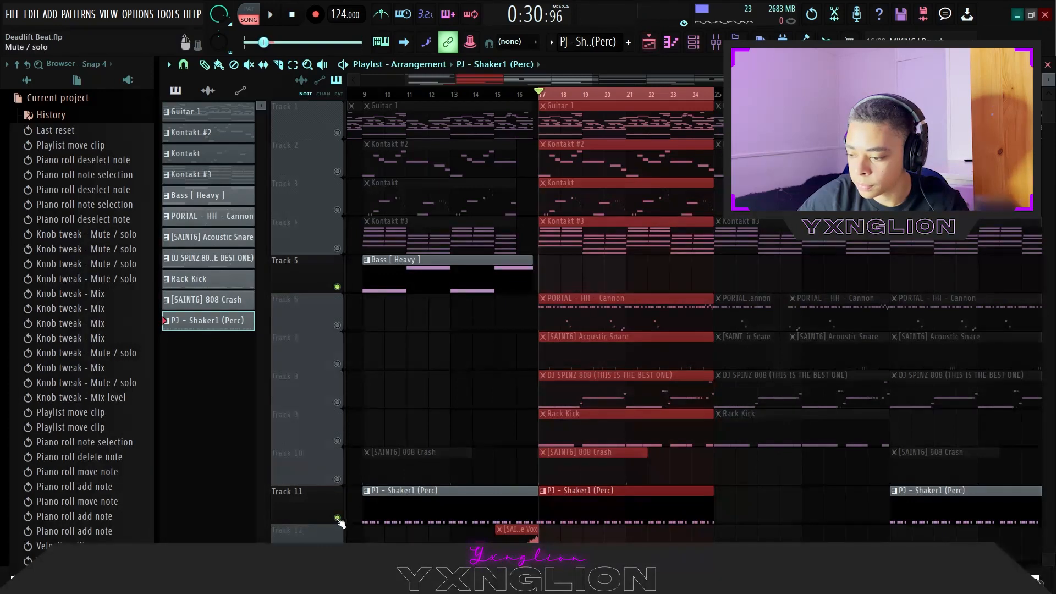
Step: Mute the shaker on Track 11 and unmute the guitar on Track 1 and the DJ SPINZ 808 on Track 8
click(338, 519)
click(338, 133)
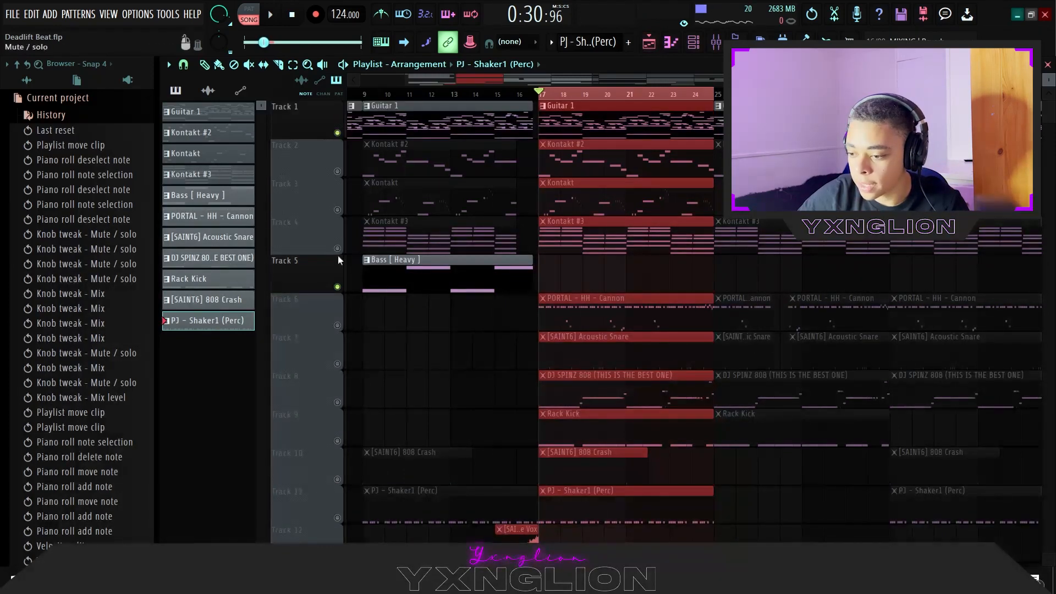
click(338, 403)
Step: Open the DJ SPINZ 808 pattern in the piano roll and set the snap to 1/4 beat
double_click(576, 400)
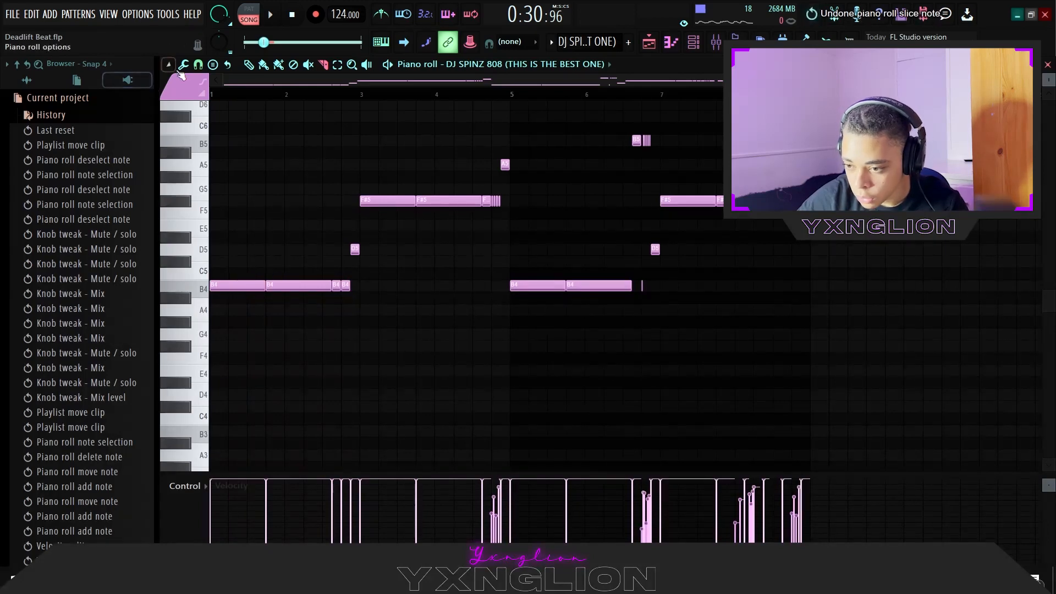
click(198, 64)
click(232, 214)
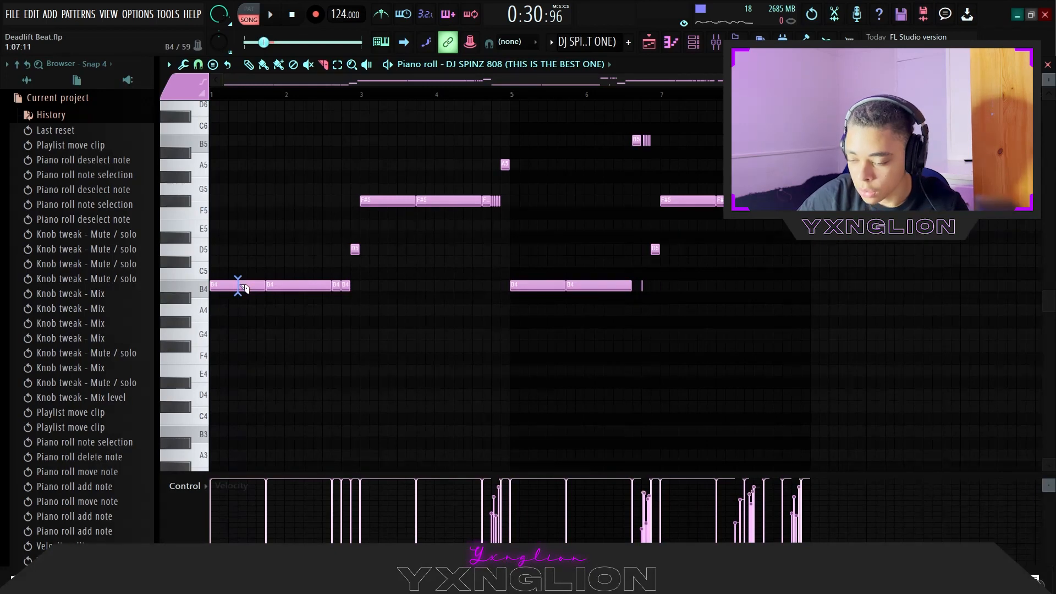
Step: Try slicing the opening B4 notes of the 808 pattern during playback and undo the slices
key(space)
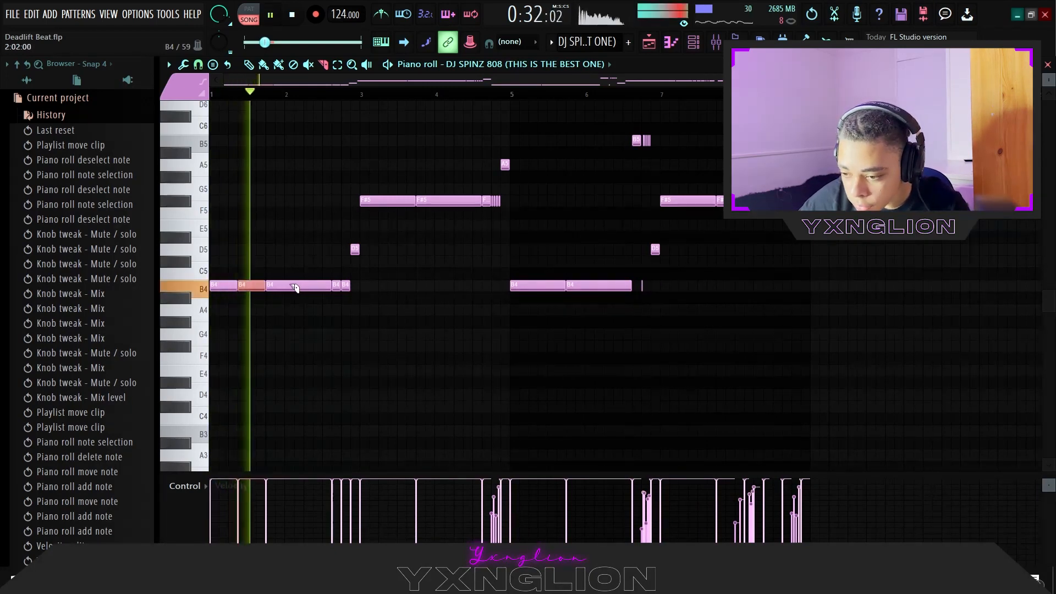
mouse_move(295, 283)
mouse_down()
mouse_move(295, 292)
mouse_move(318, 292)
mouse_up()
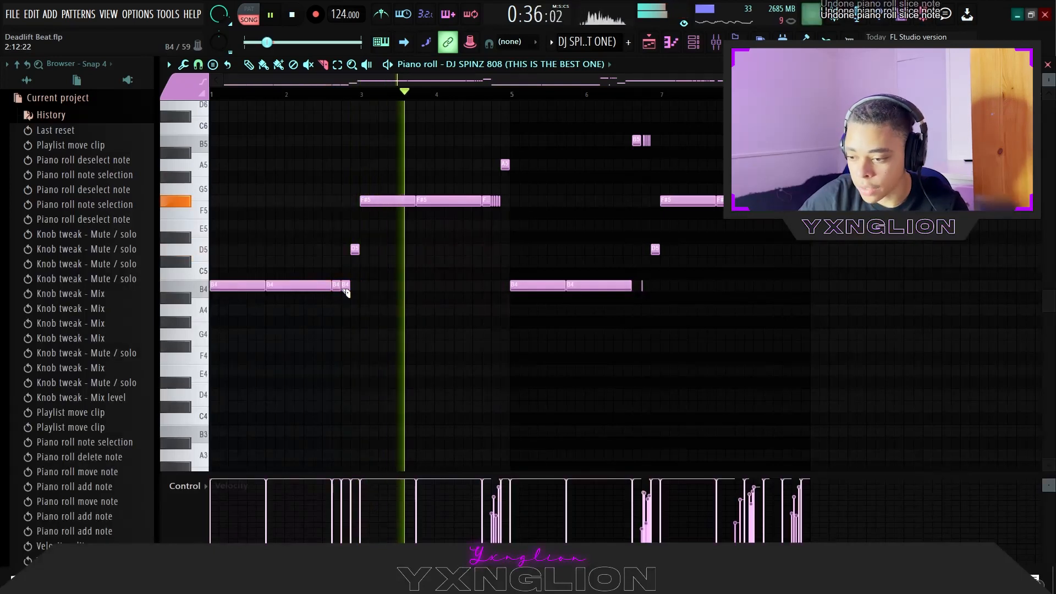
key(ctrl+z)
key(ctrl+z)
key(ctrl+z)
key(space)
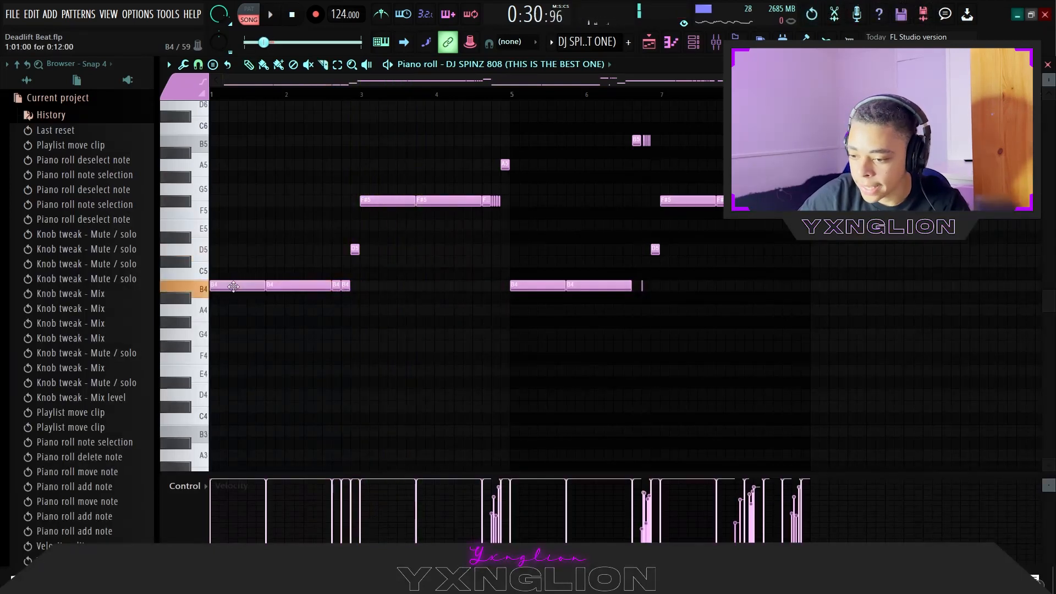
Step: Place and delete a trial C#5 note above the first B4 note, and audition the opening B4 and bar 3 F#5 notes
click(214, 261)
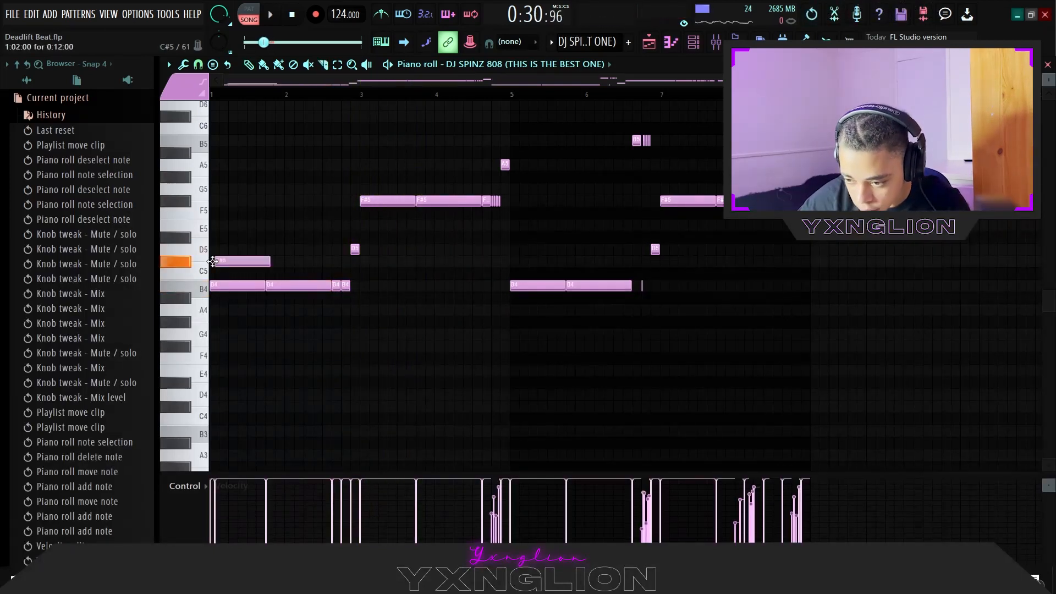
right_click(213, 261)
scroll(269, 287, up, 3)
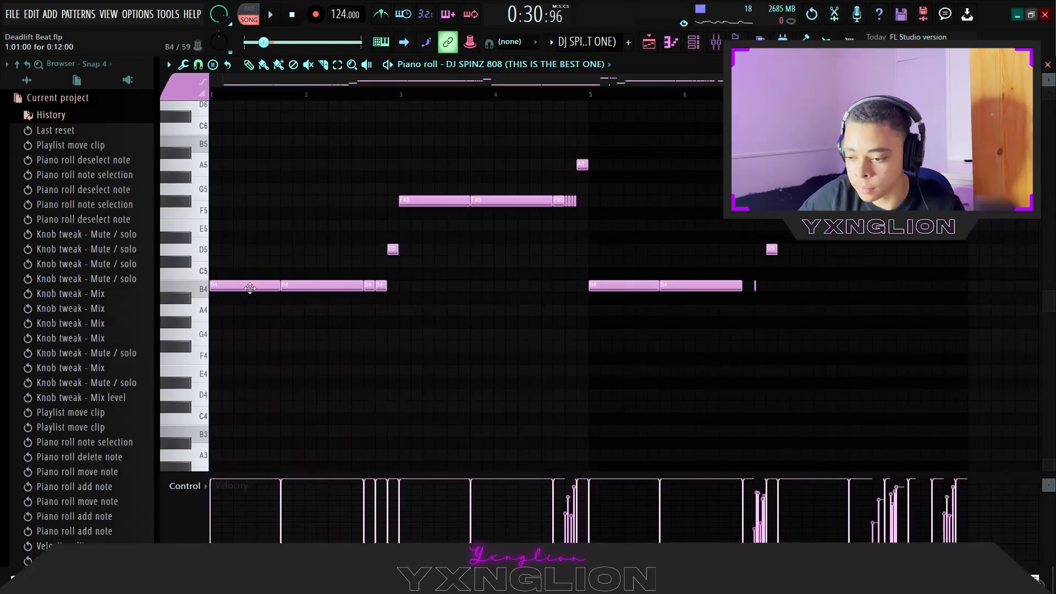
click(250, 289)
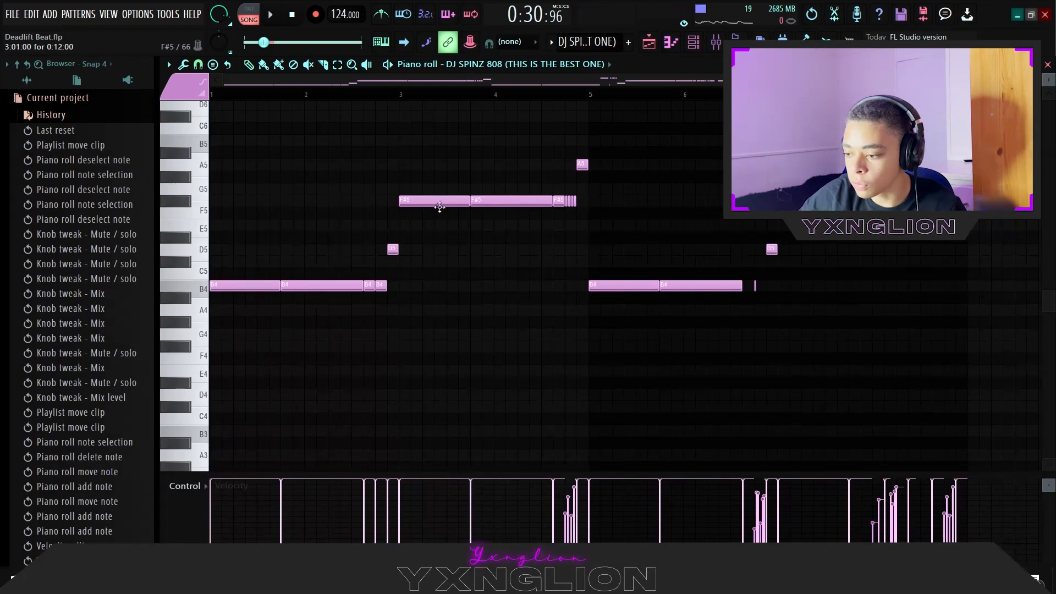
click(439, 207)
Step: Play the 808 pattern from its start through the end of bar 4
key(space)
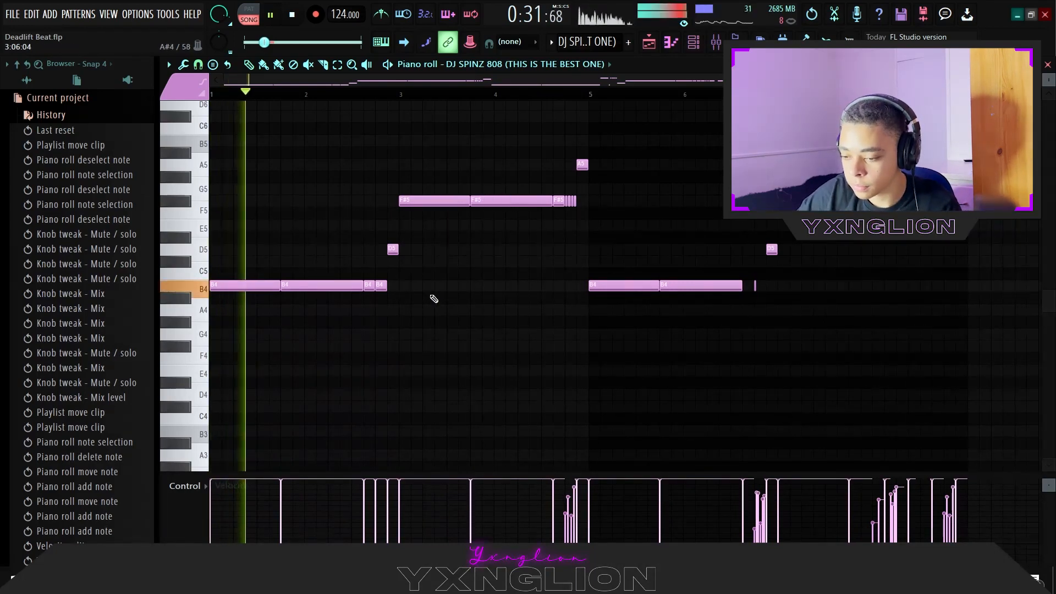
key(space)
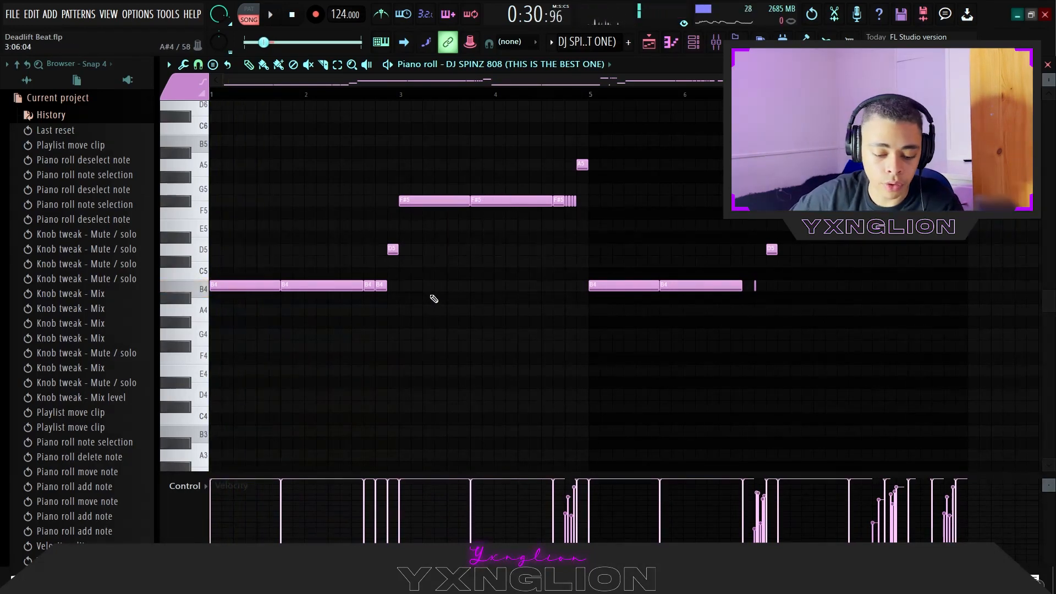
key(space)
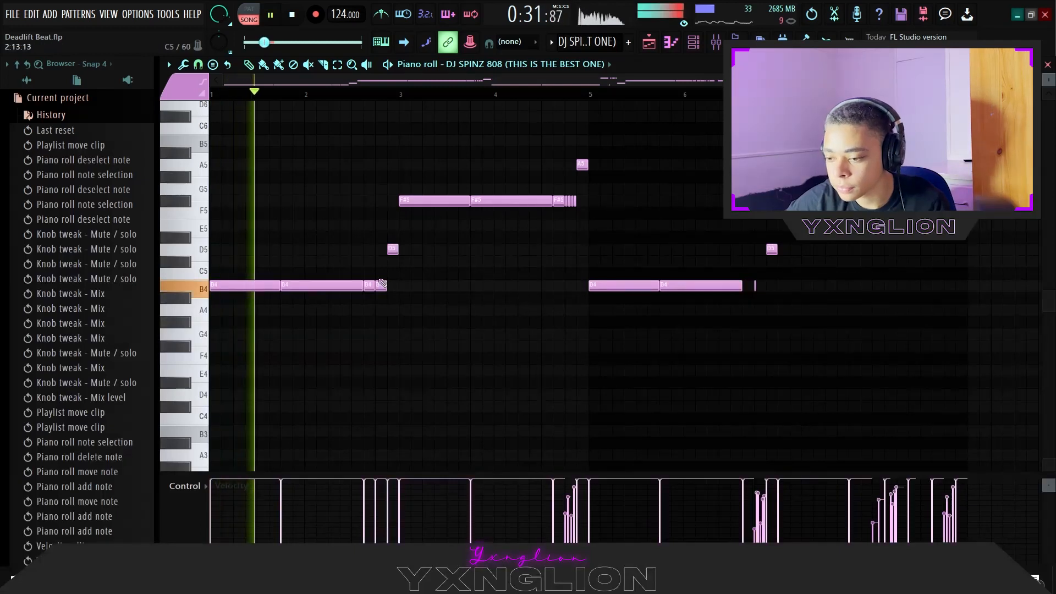
scroll(382, 284, up, 2)
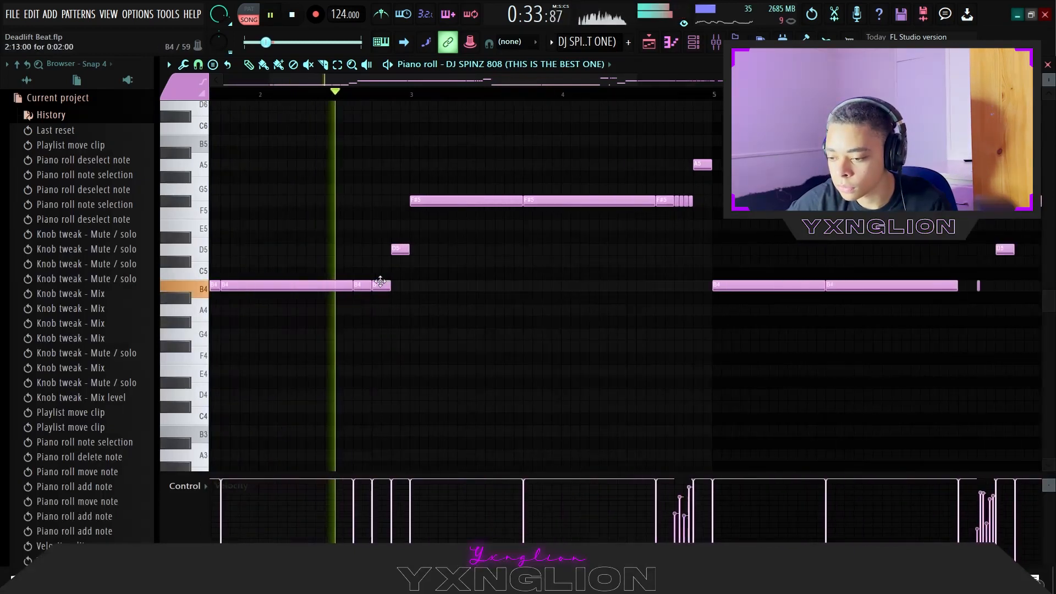
scroll(503, 217, right, 2)
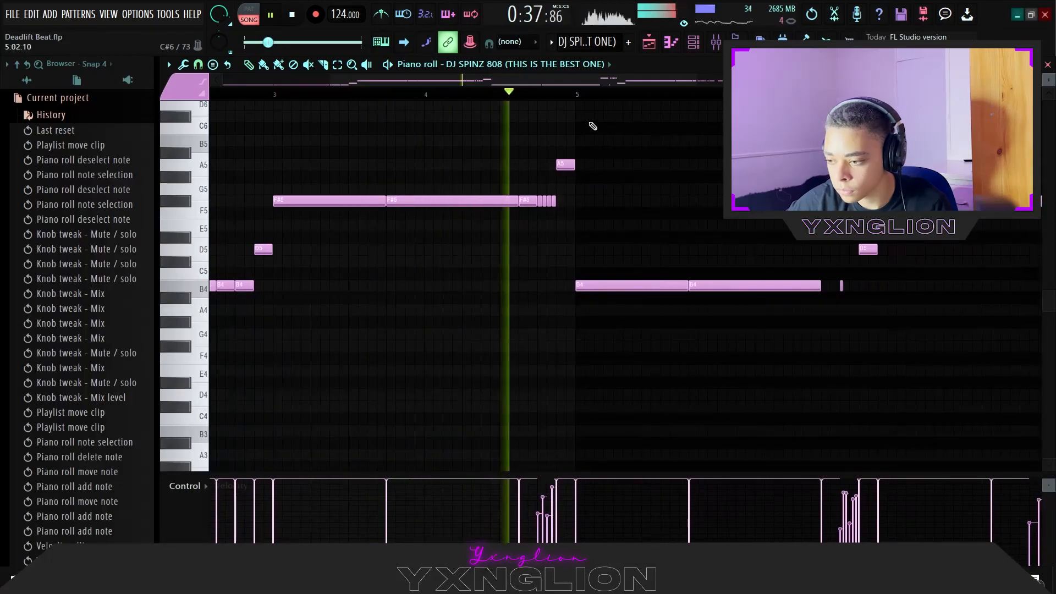
key(space)
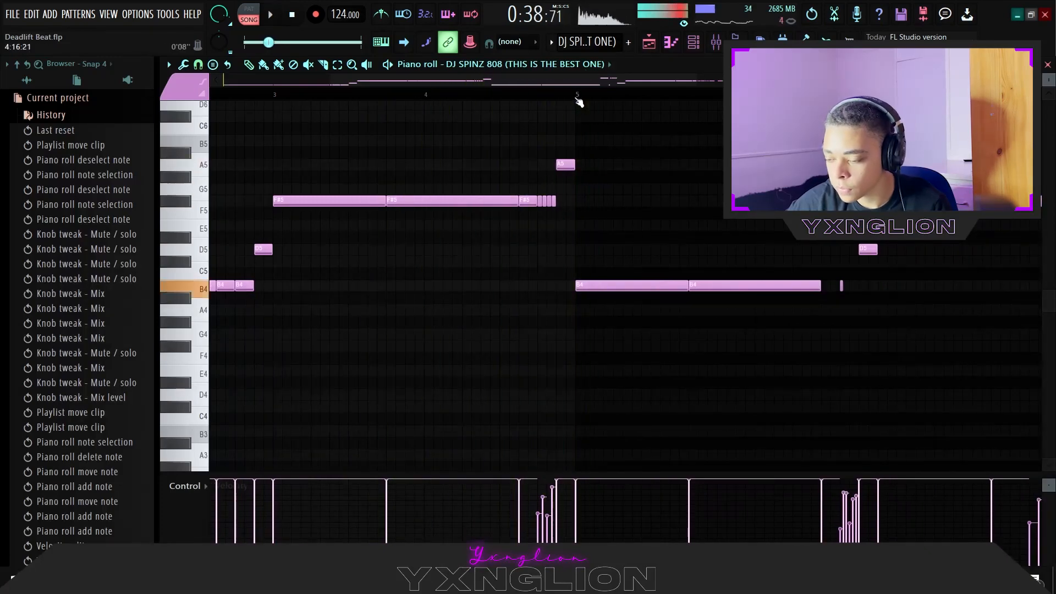
Step: Replace the short F#5 notes at the end of bar 4 with a faster F#5 roll at 1/3 step snap
right_click(554, 201)
right_click(549, 202)
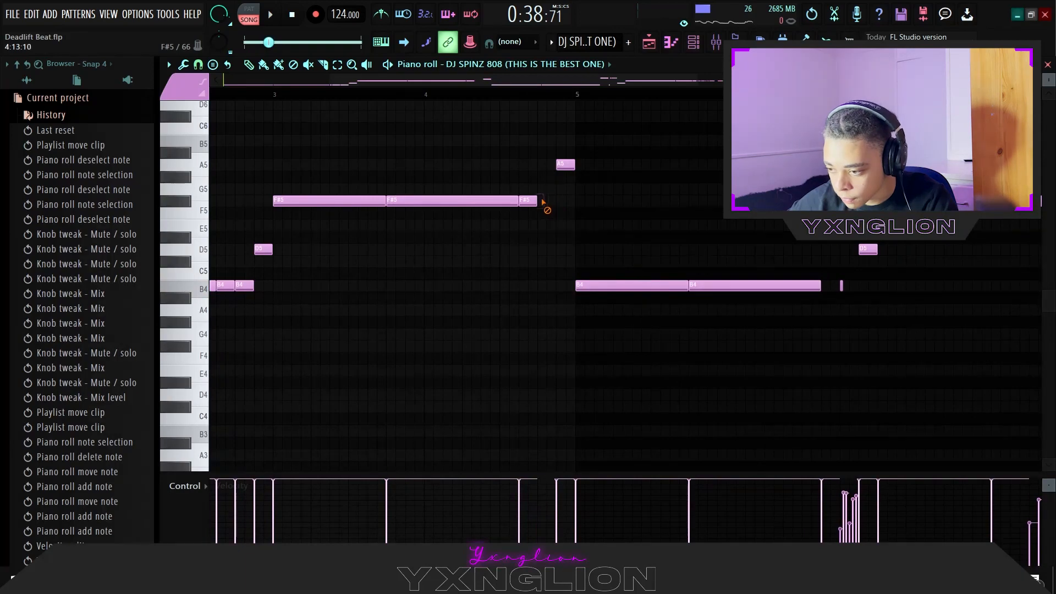
click(198, 64)
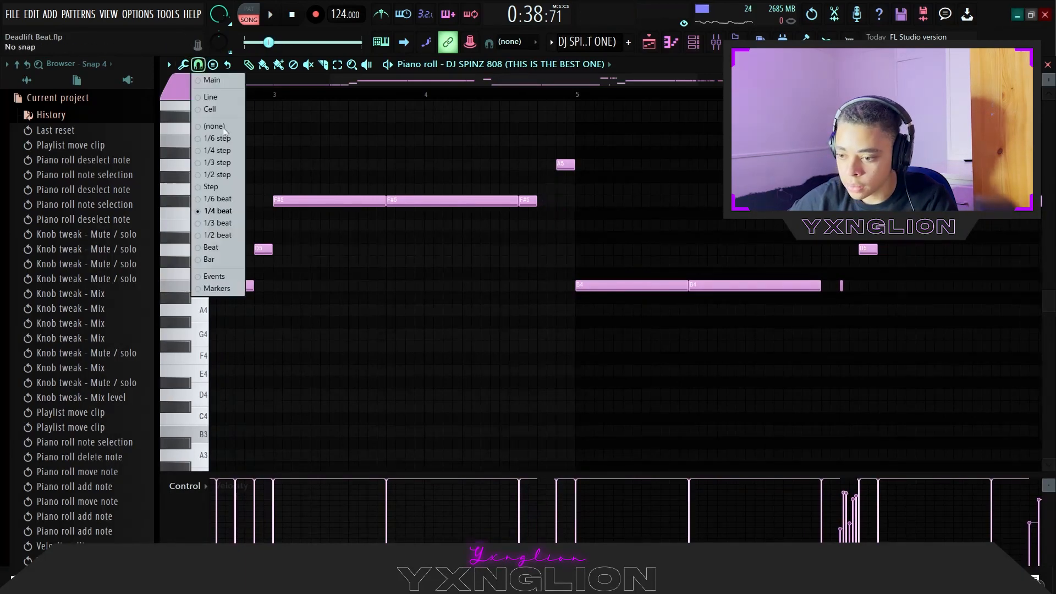
click(216, 163)
scroll(551, 217, up, 3)
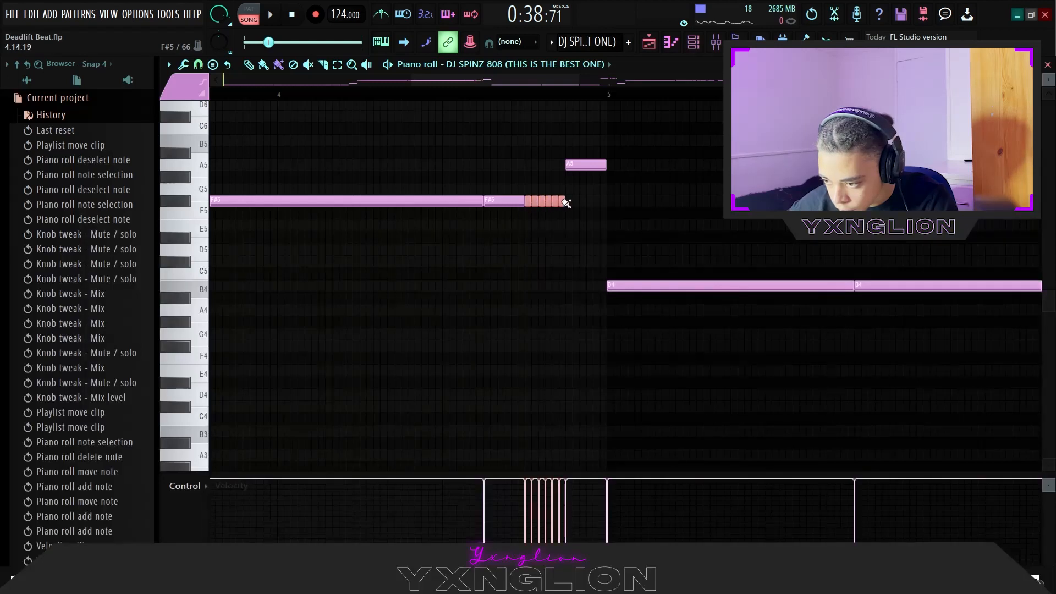
Step: Play bar 4 of the 808 pattern to hear the new F#5 roll
key(space)
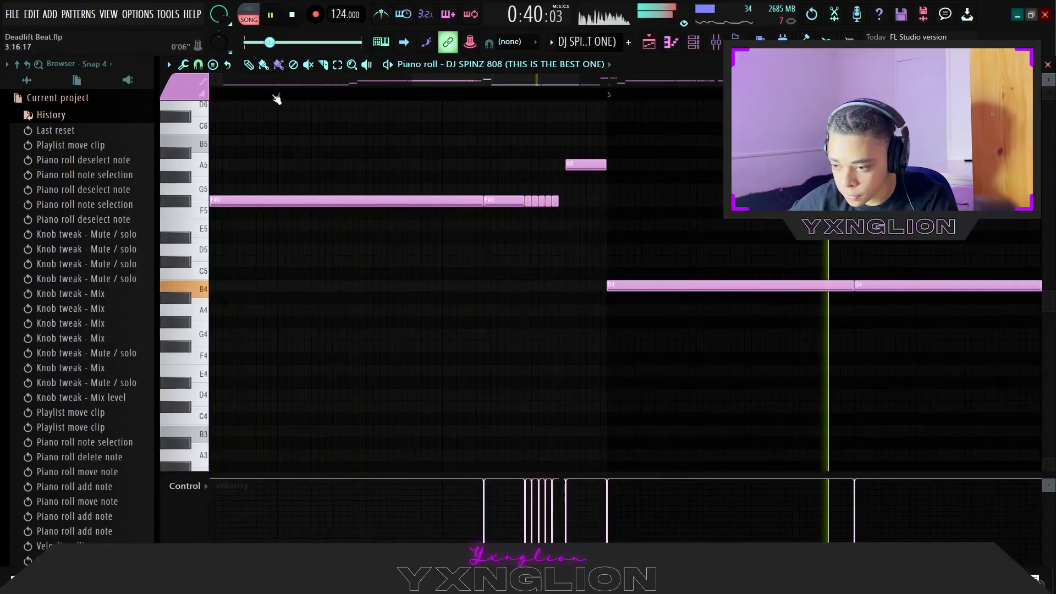
click(277, 94)
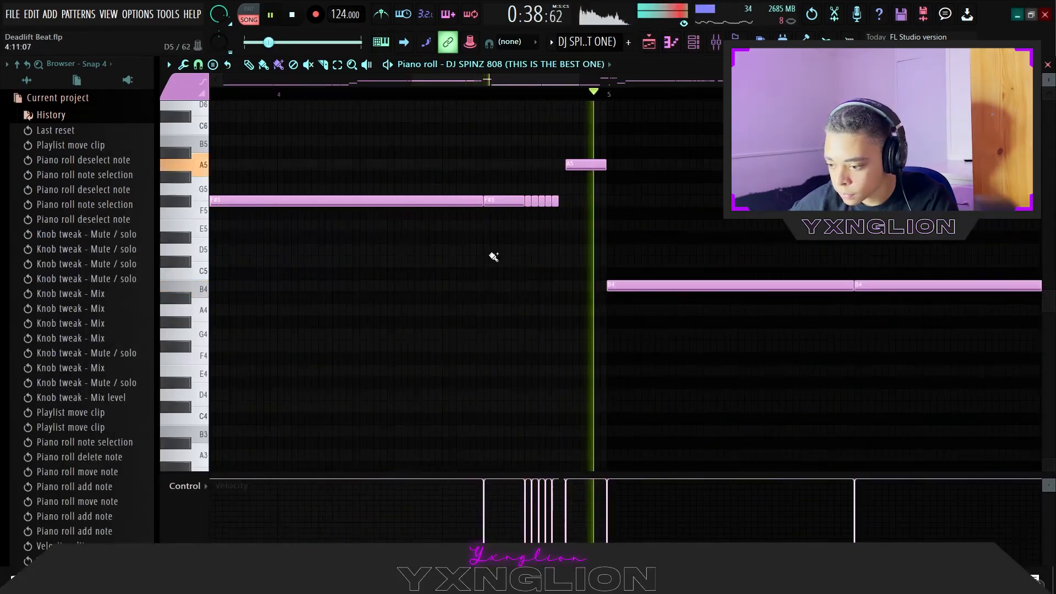
key(space)
Step: Lower and vary the velocities of the F#5 roll notes in bar 4 and play the pattern through to bar 8
scroll(533, 511, down, 4)
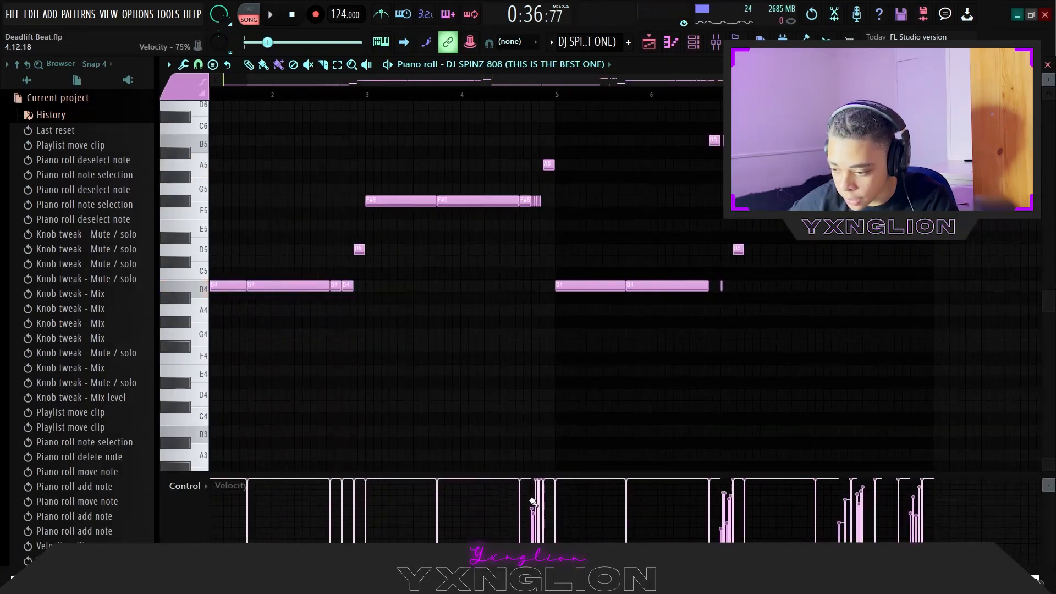
scroll(541, 506, up, 3)
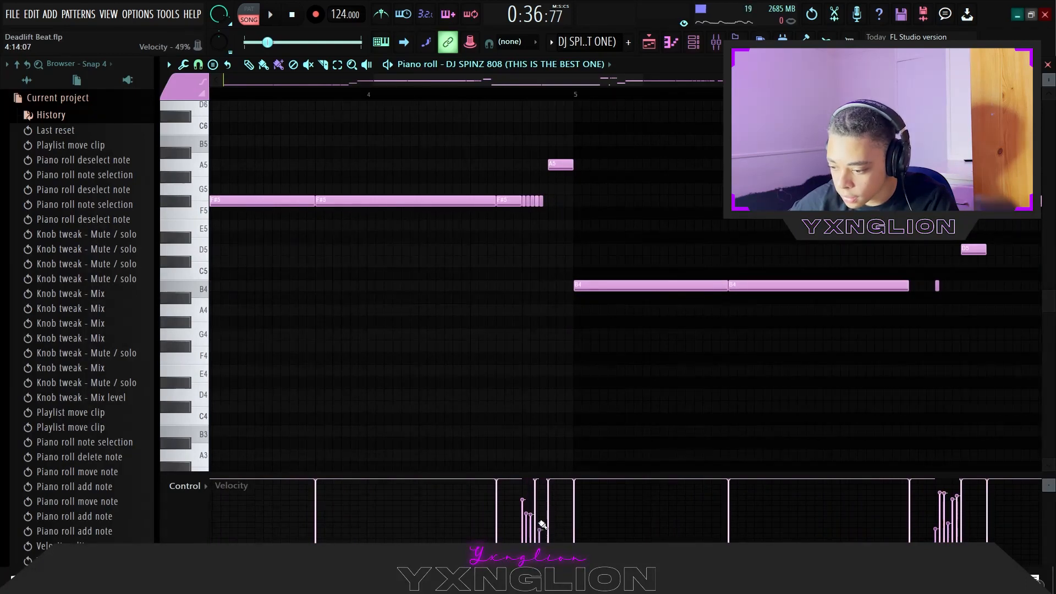
key(space)
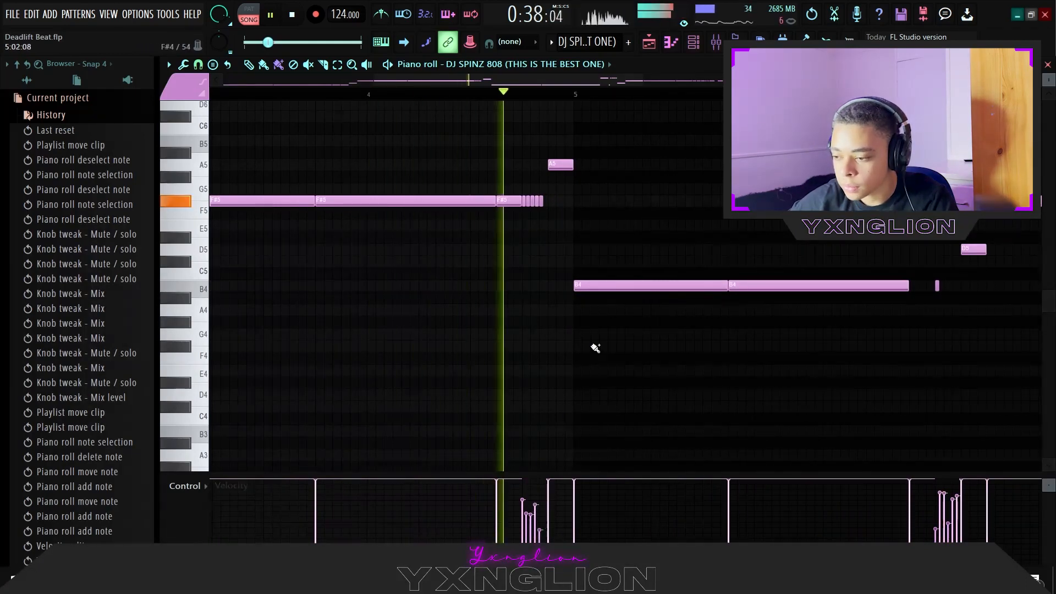
scroll(594, 349, down, 3)
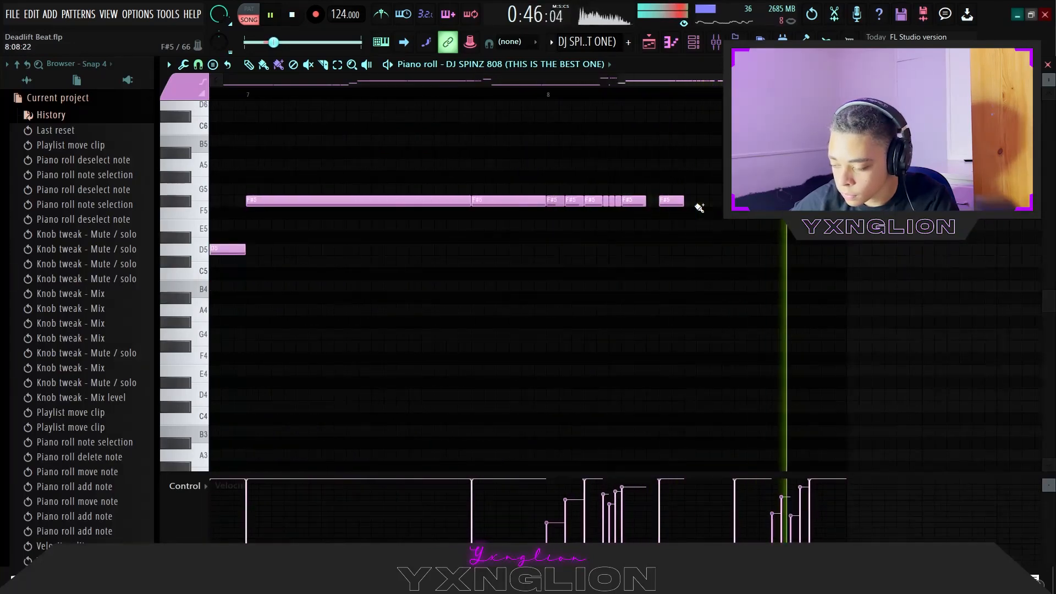
Step: Stop playback and delete the F#5 notes in bar 8 of the 808 pattern
key(space)
drag(554, 124, 847, 296)
key(Delete)
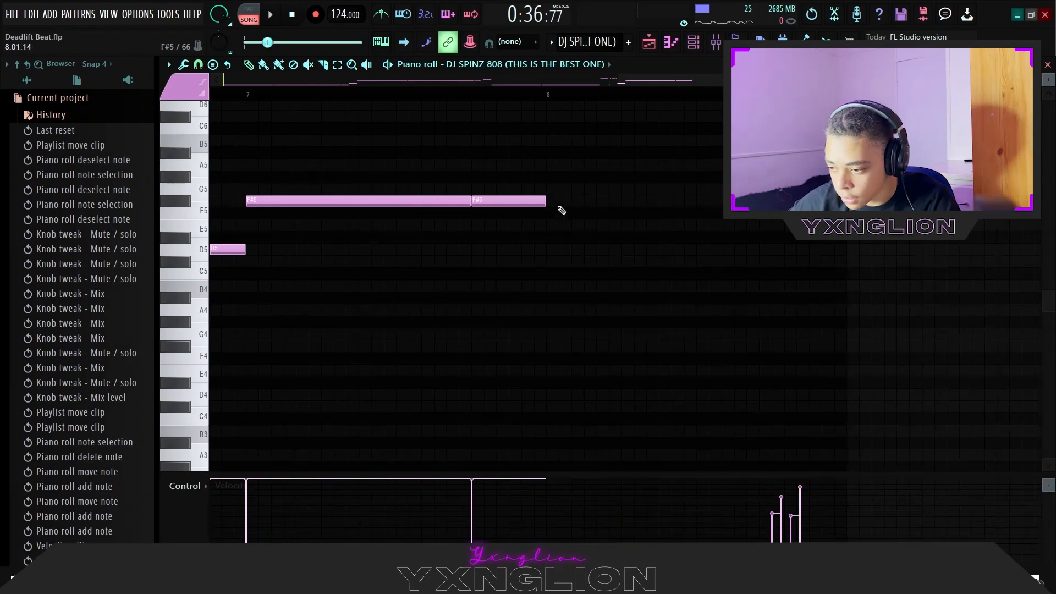
Step: Place three short, evenly spaced F#5 notes at the start of bar 8, checking their rhythm in playback
click(554, 201)
drag(770, 202, 561, 202)
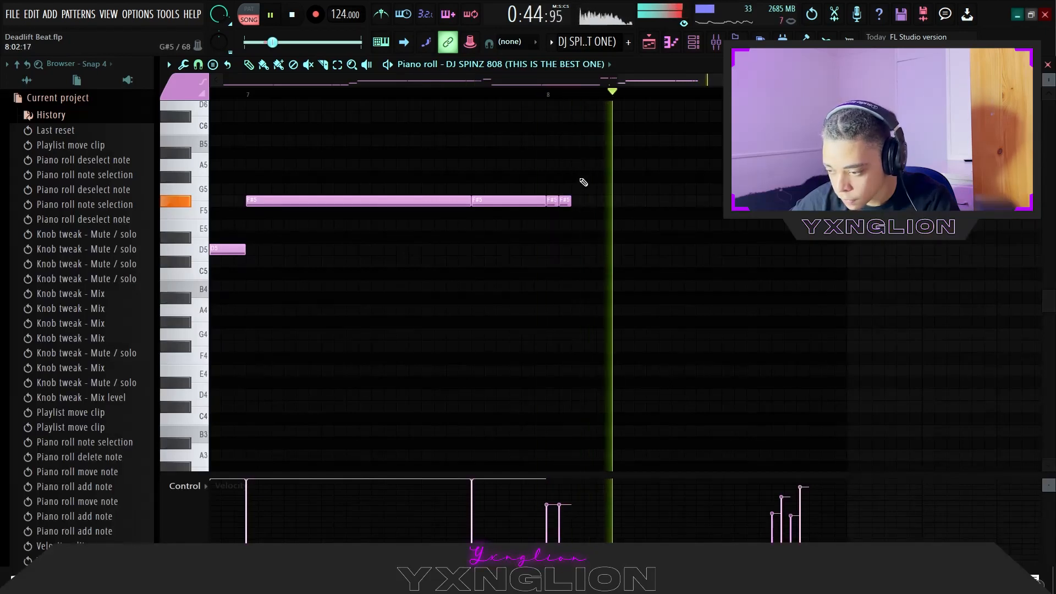
key(space)
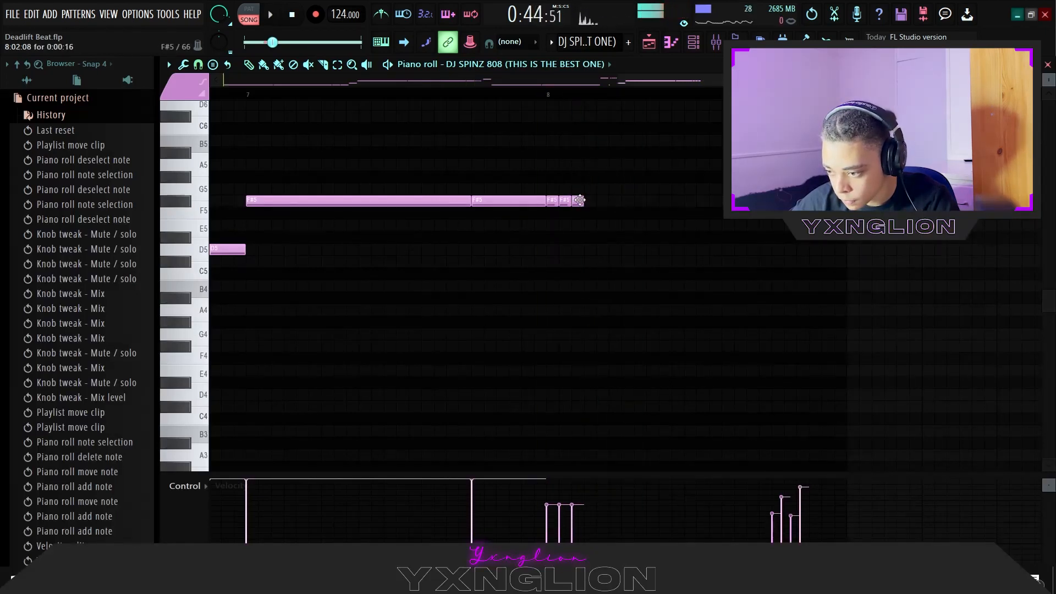
key(space)
right_click(566, 202)
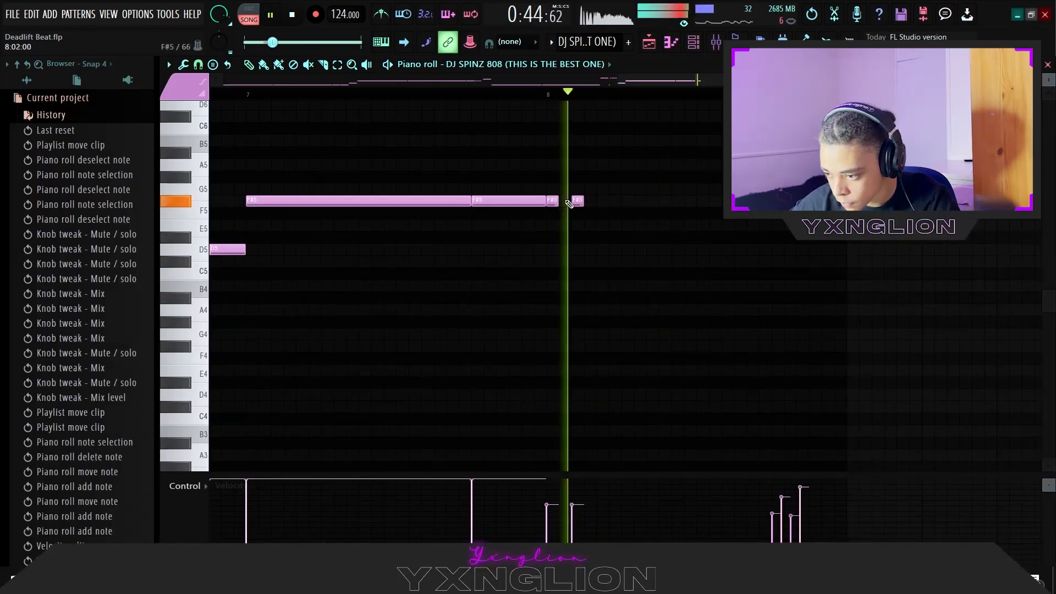
click(602, 201)
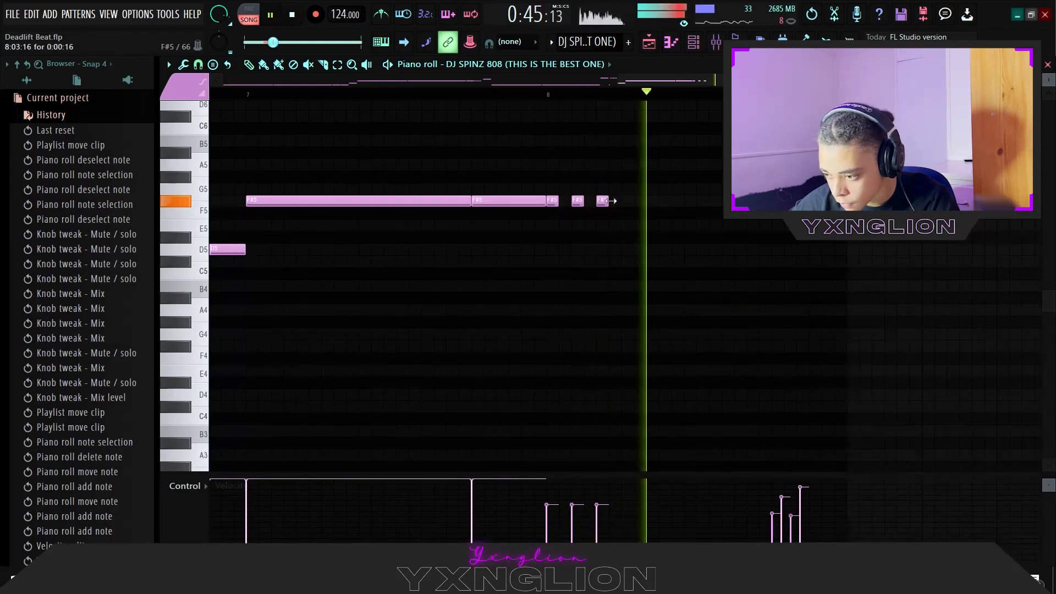
key(space)
Step: Add three shorter back-to-back F#5 notes after the three spaced notes in bar 8
drag(548, 183, 605, 202)
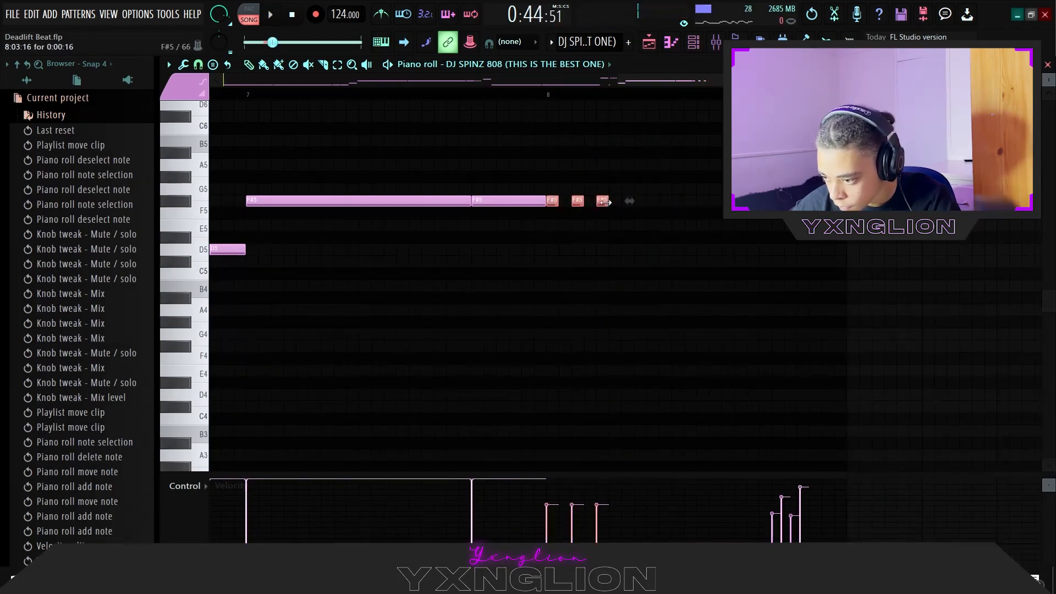
click(605, 189)
key(space)
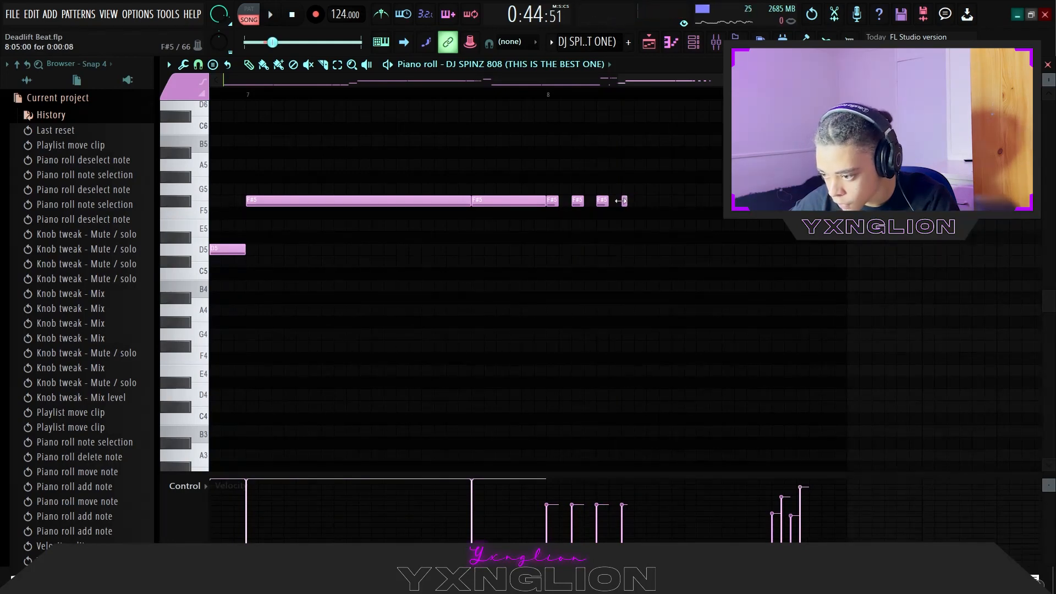
scroll(660, 212, up, 2)
click(627, 202)
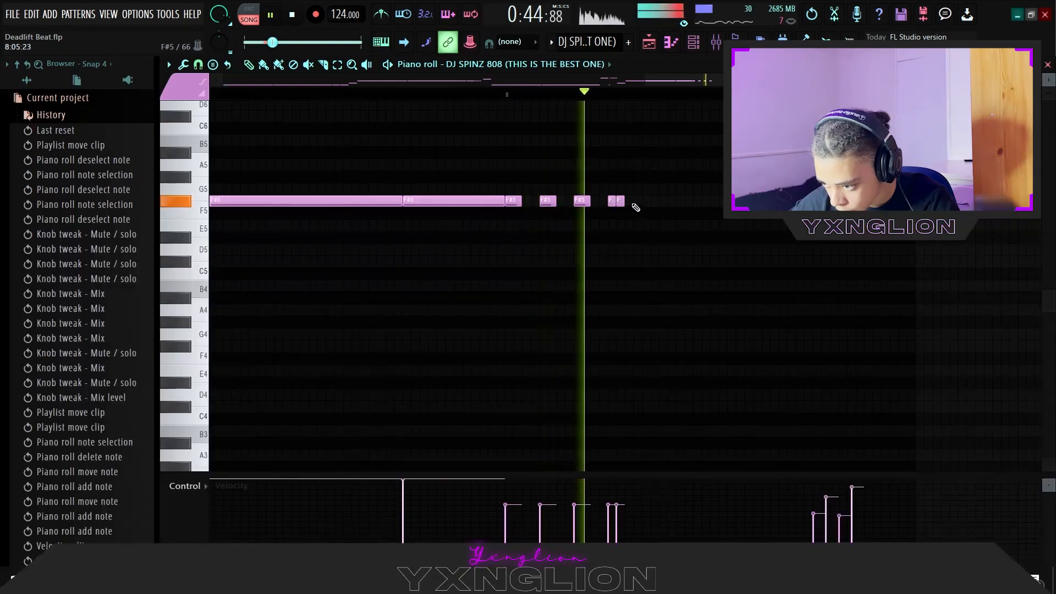
drag(630, 202, 622, 201)
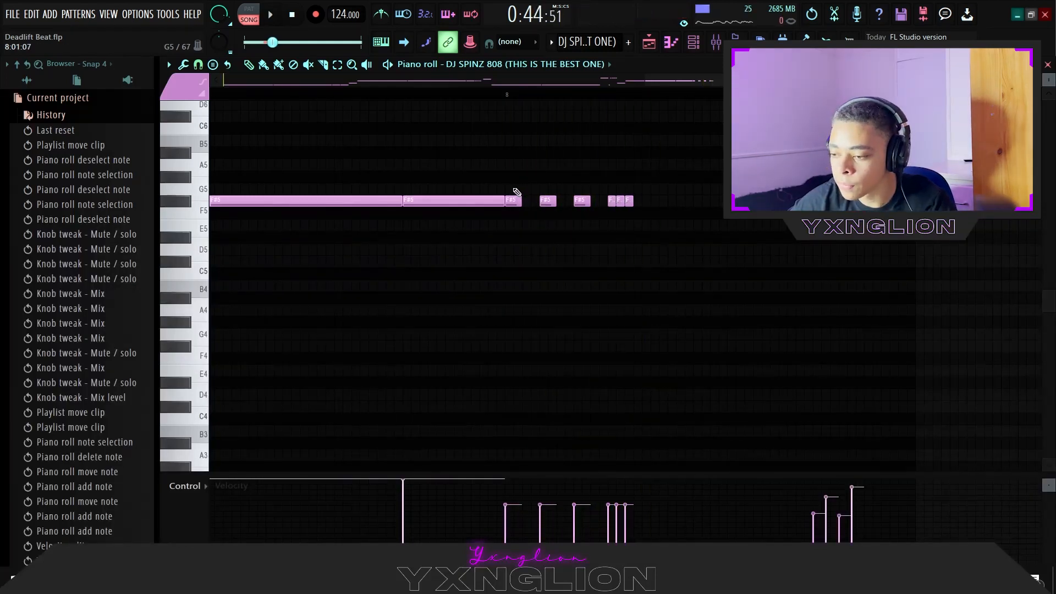
Step: Lengthen the three spaced F#5 notes in bar 8 to close their gaps and add a longer F#5 note after the short ones
drag(510, 185, 590, 220)
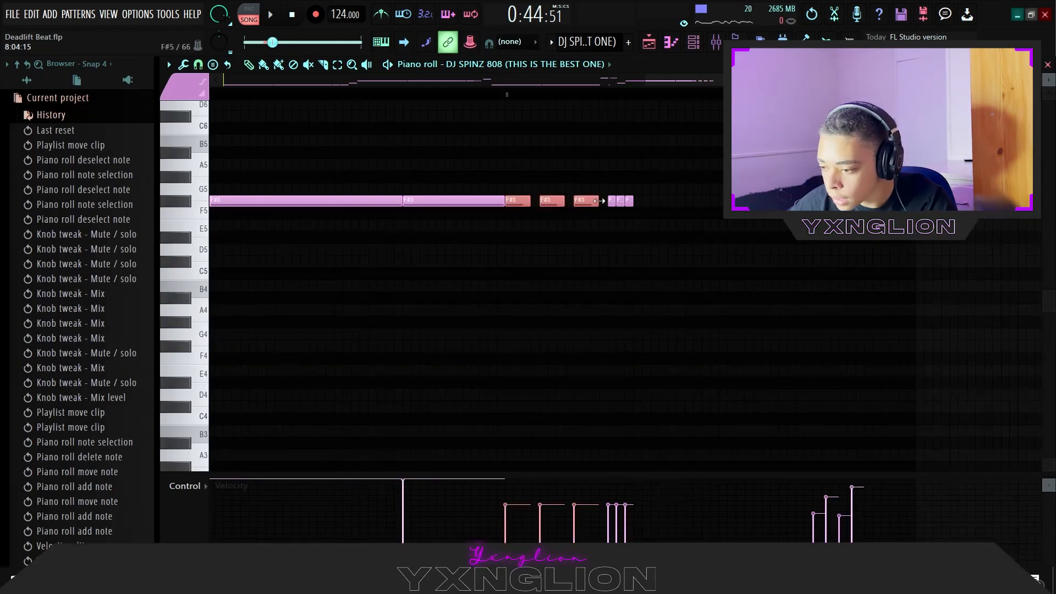
ctrl+click(621, 192)
key(space)
key(space)
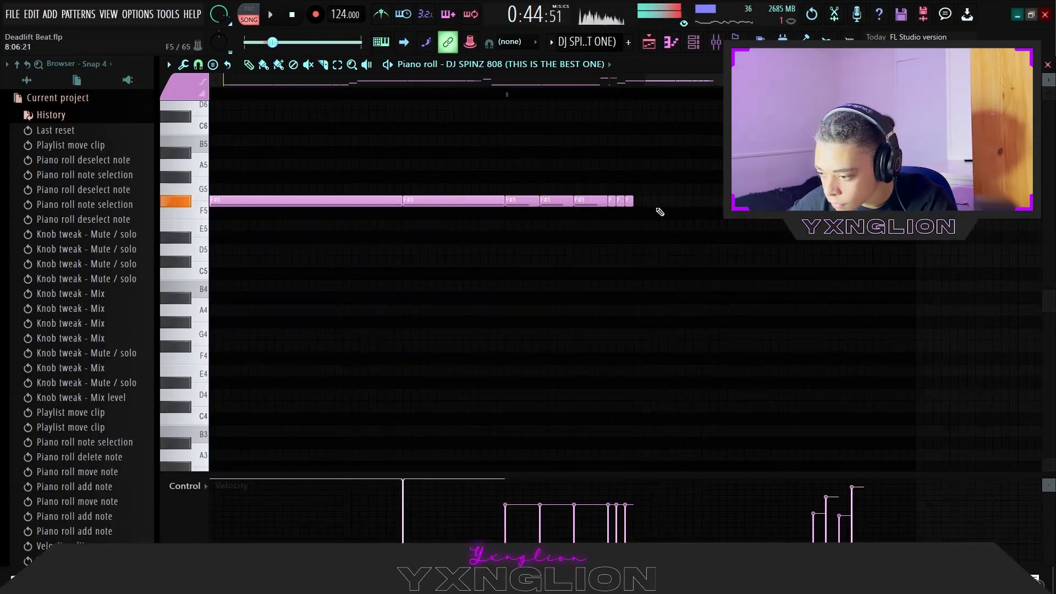
key(space)
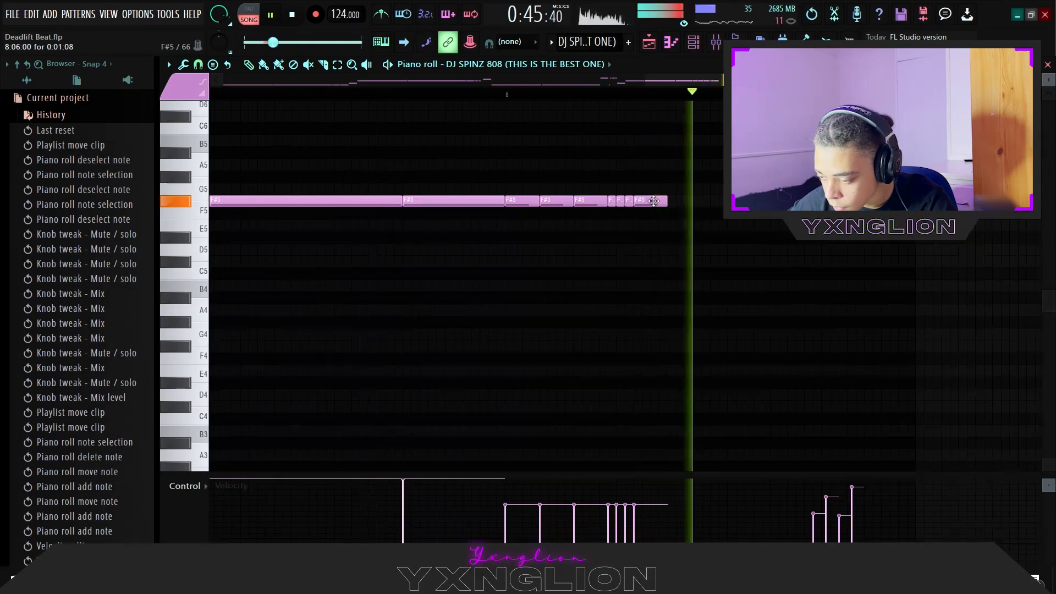
Step: Replace the longer F#5 note in bar 8 with a fourth short one and, after a gap, a separate longer F#5 note
key(space)
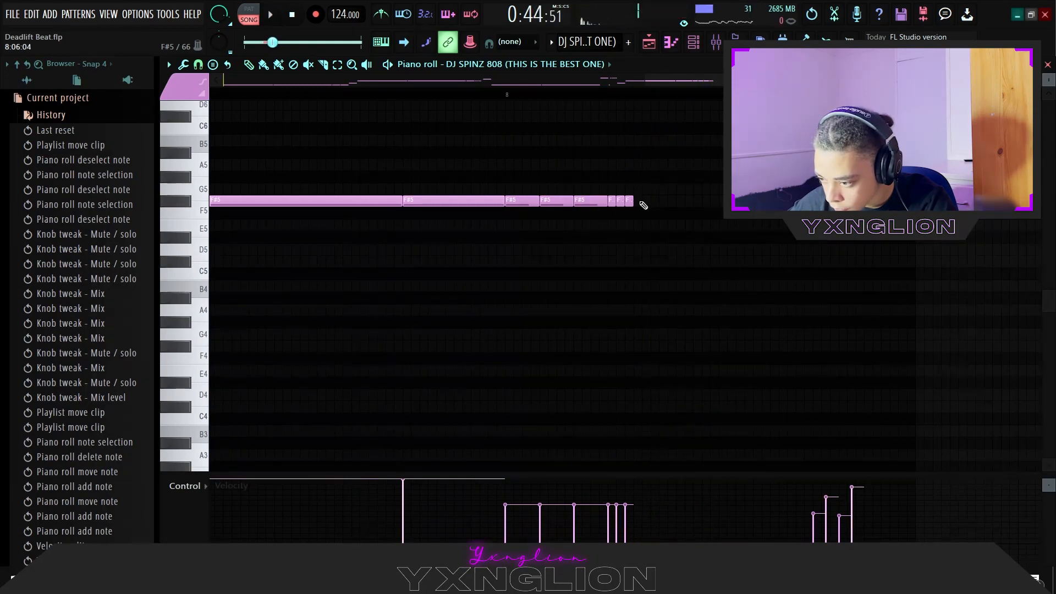
key(space)
click(662, 201)
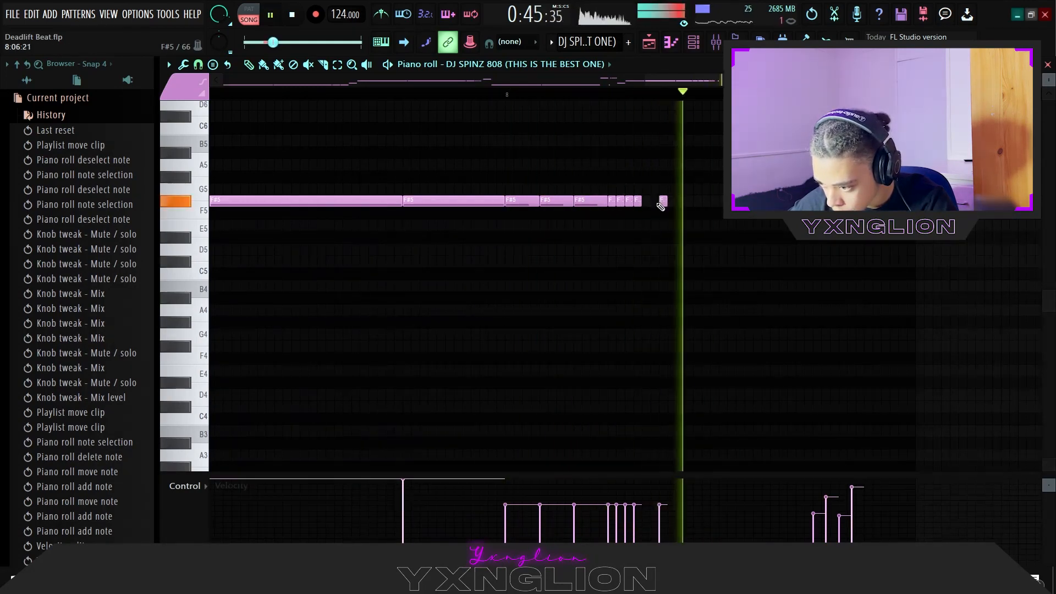
key(space)
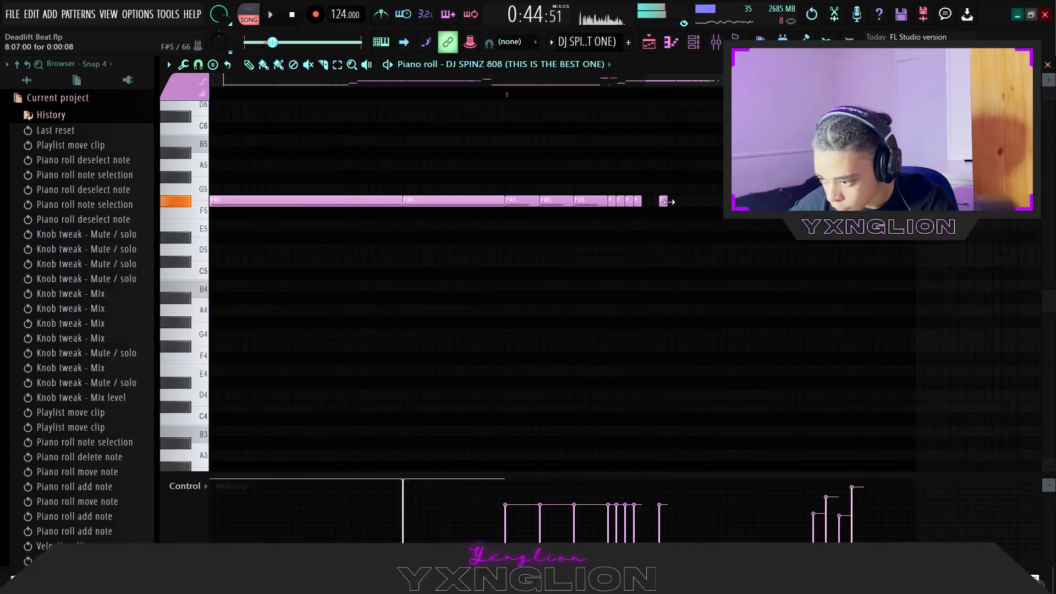
drag(667, 201, 684, 201)
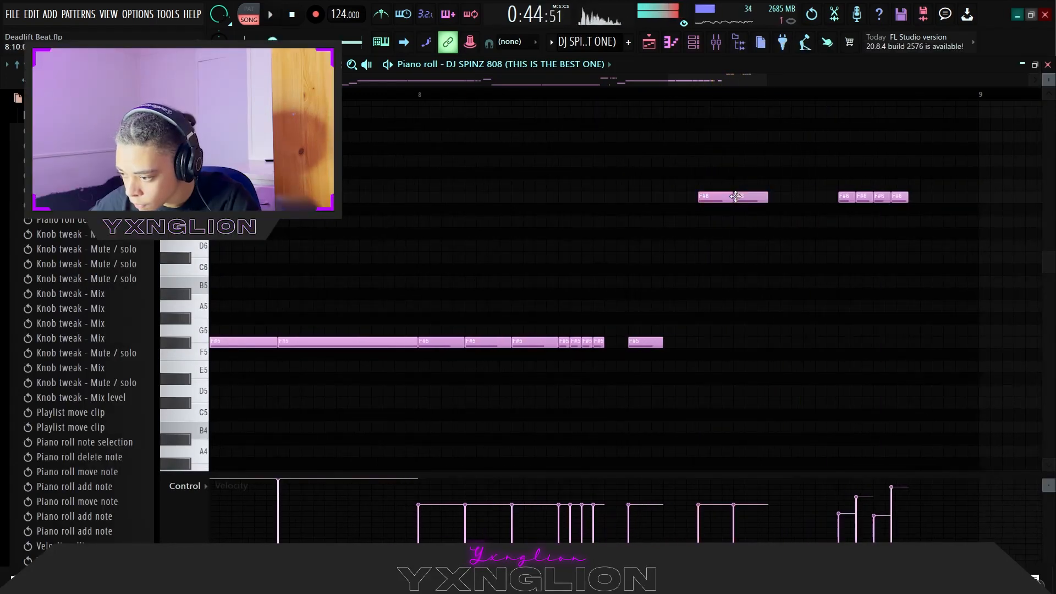
Step: Add a third back-to-back F#6 note after the two in the second half of bar 8 and check it in playback
key(space)
click(772, 197)
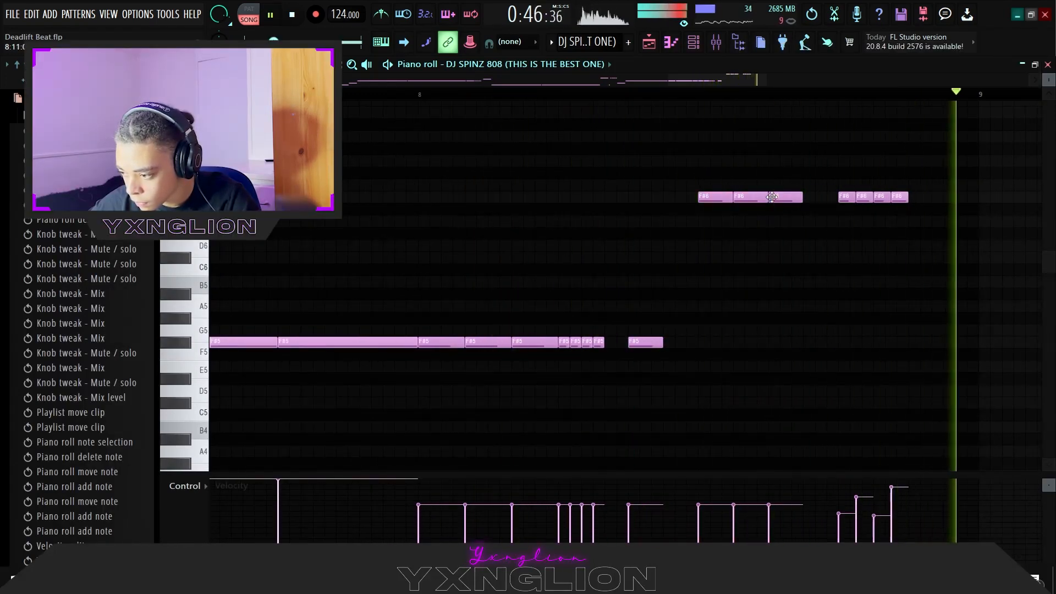
key(space)
Step: Review the piano roll's snap options and play back the rebuilt 808 rolls from bar 7 through bar 8
scroll(781, 198, down, 4)
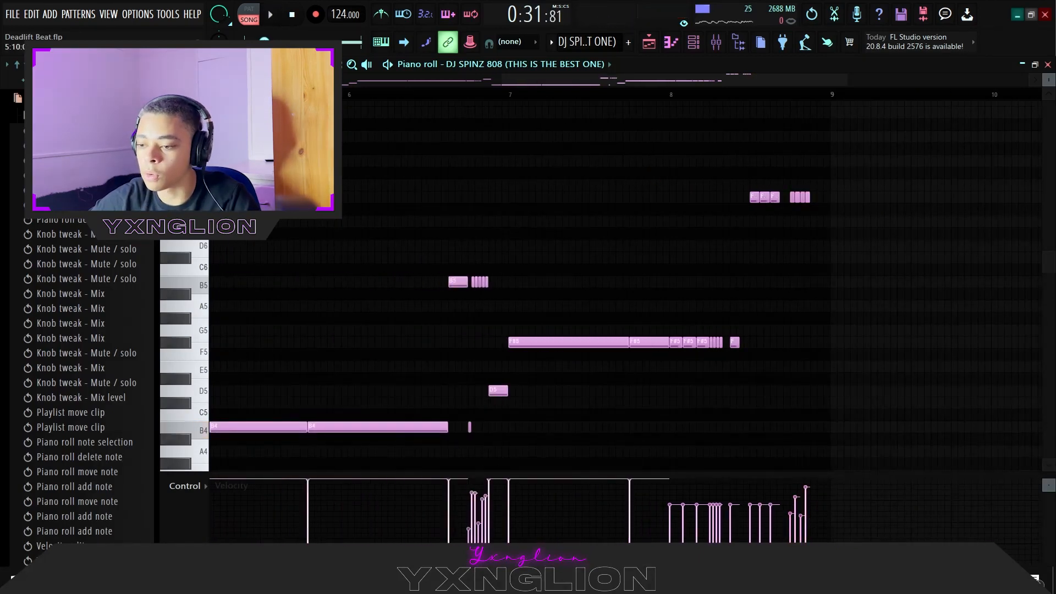
click(196, 65)
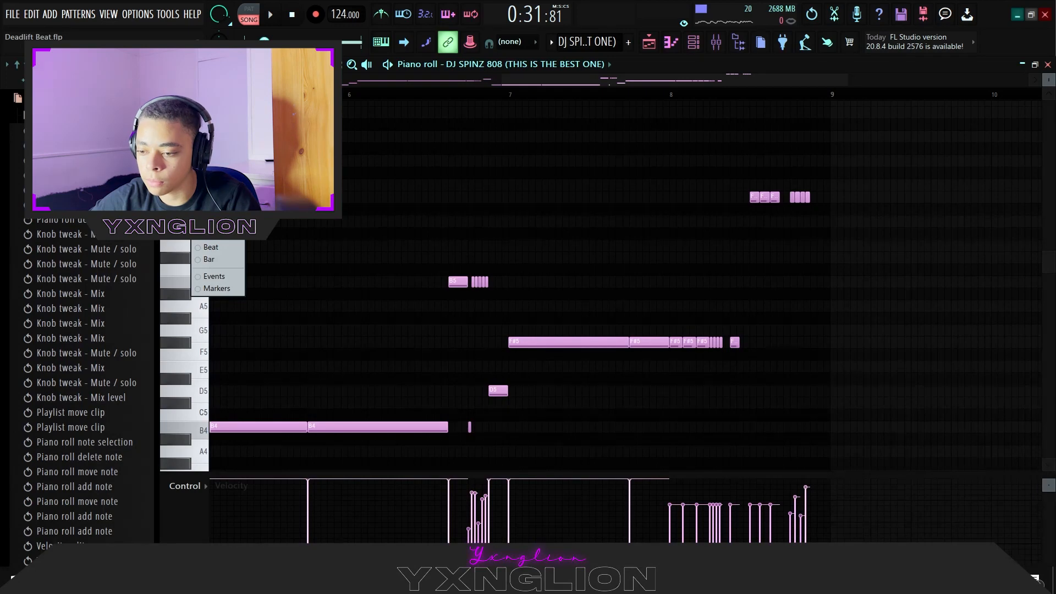
click(515, 196)
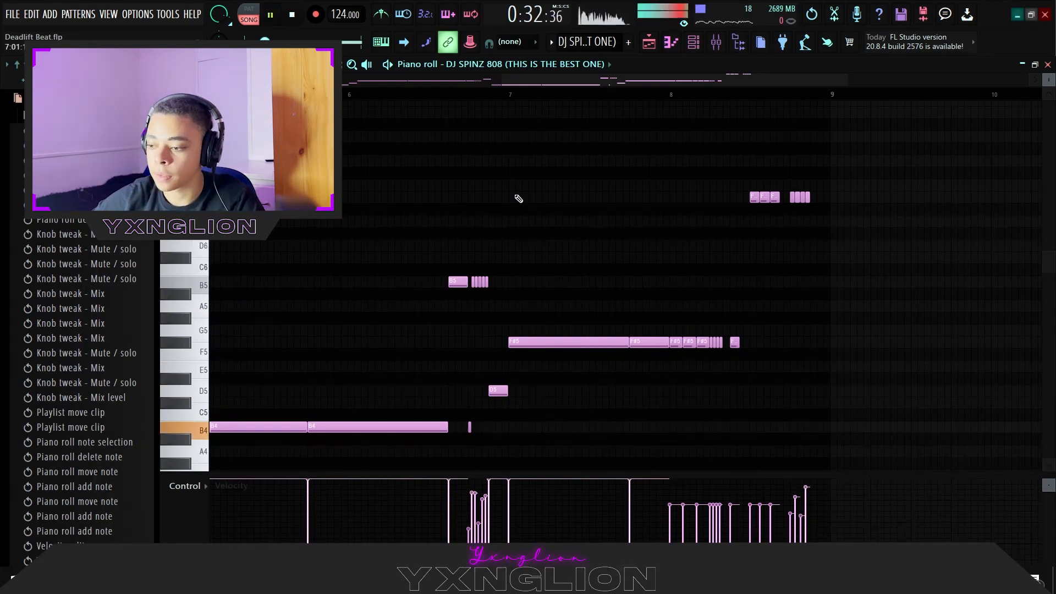
click(510, 77)
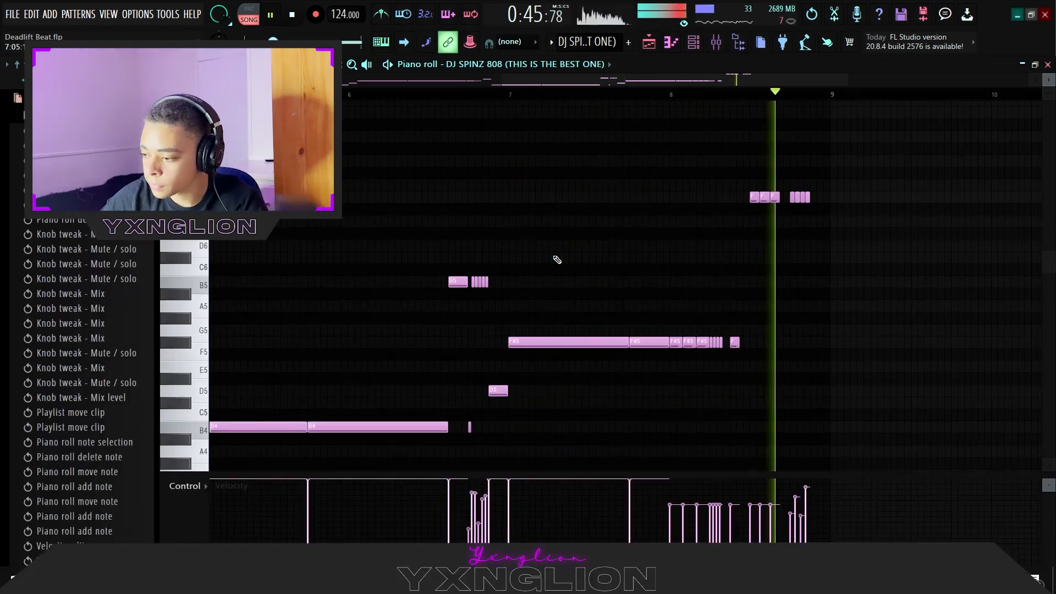
scroll(557, 259, down, 2)
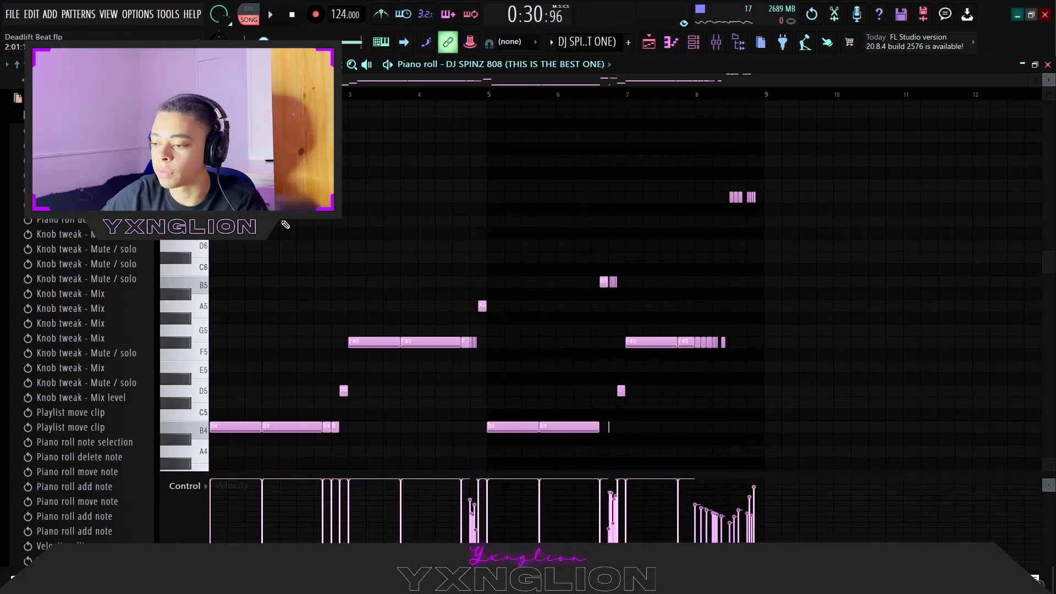
Step: Return to the playlist, enable the Rack Kick track alongside the 808 track, and play the two together
click(656, 42)
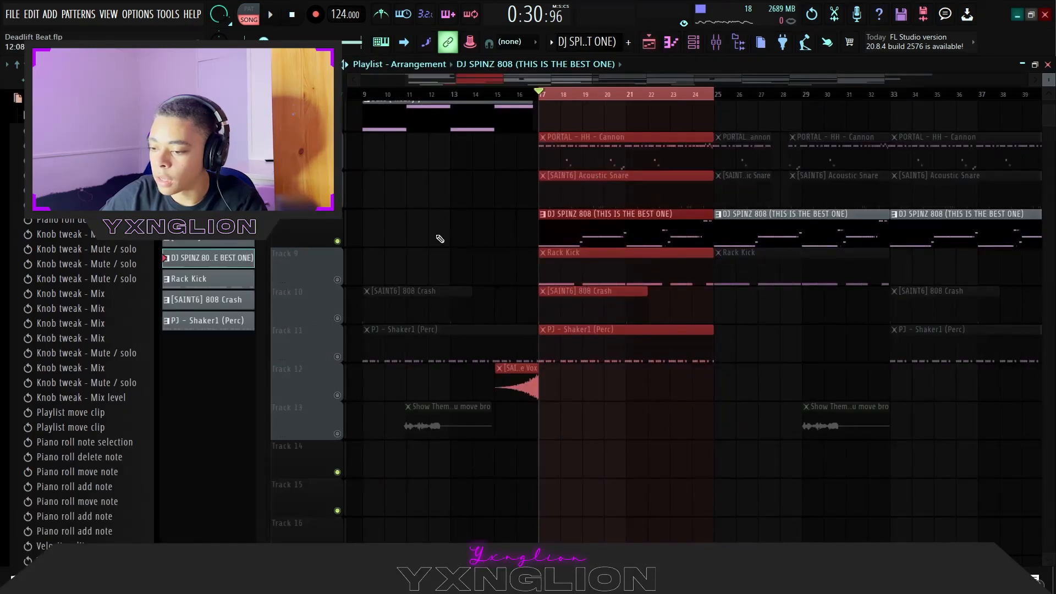
click(337, 242)
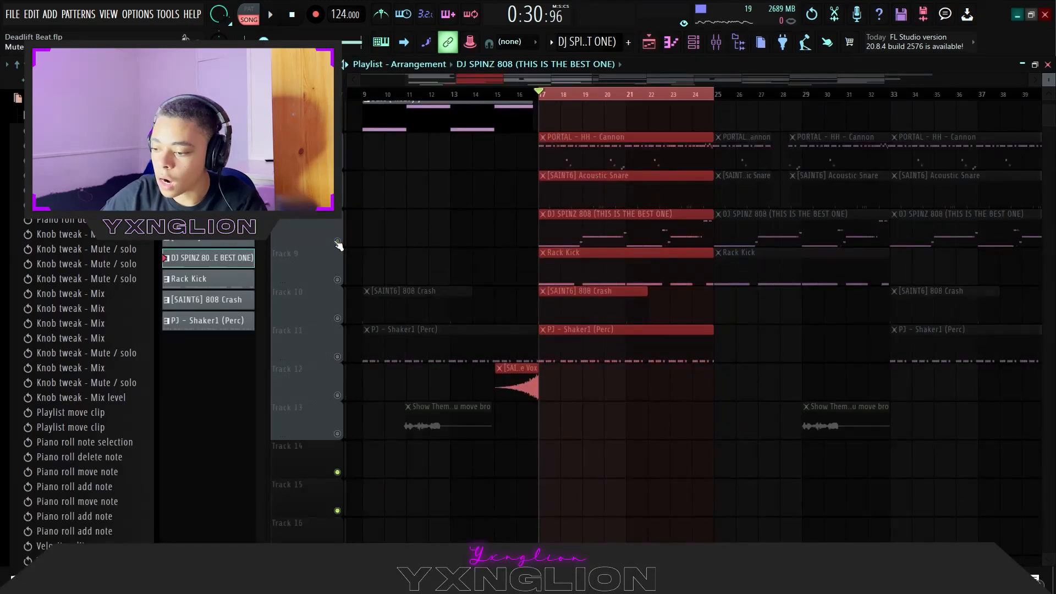
click(337, 279)
click(337, 243)
key(space)
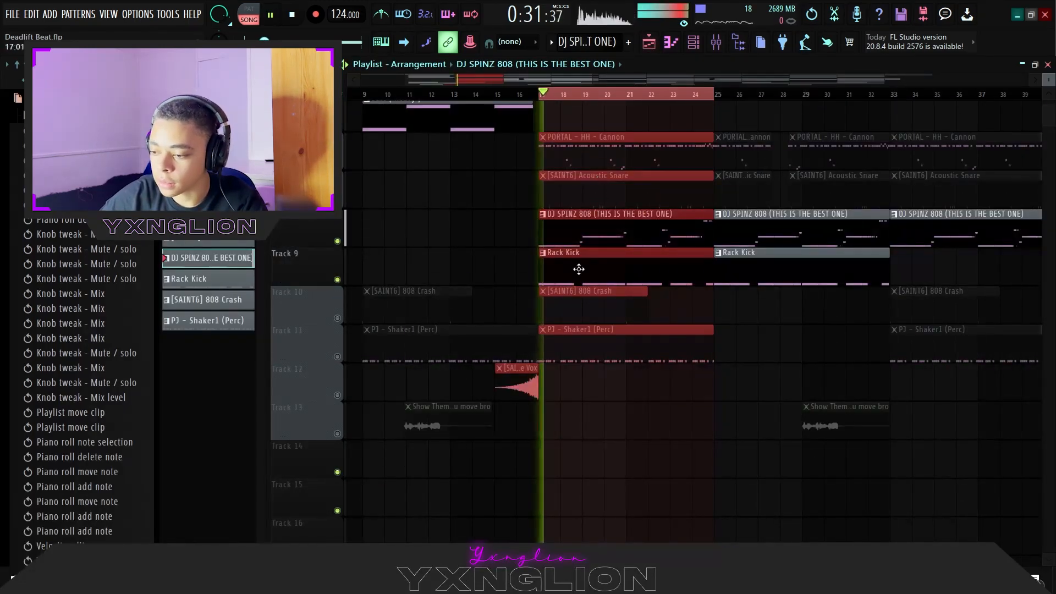
Step: Examine the Rack Kick pattern's notes in the piano roll during playback, then stop playback
double_click(581, 271)
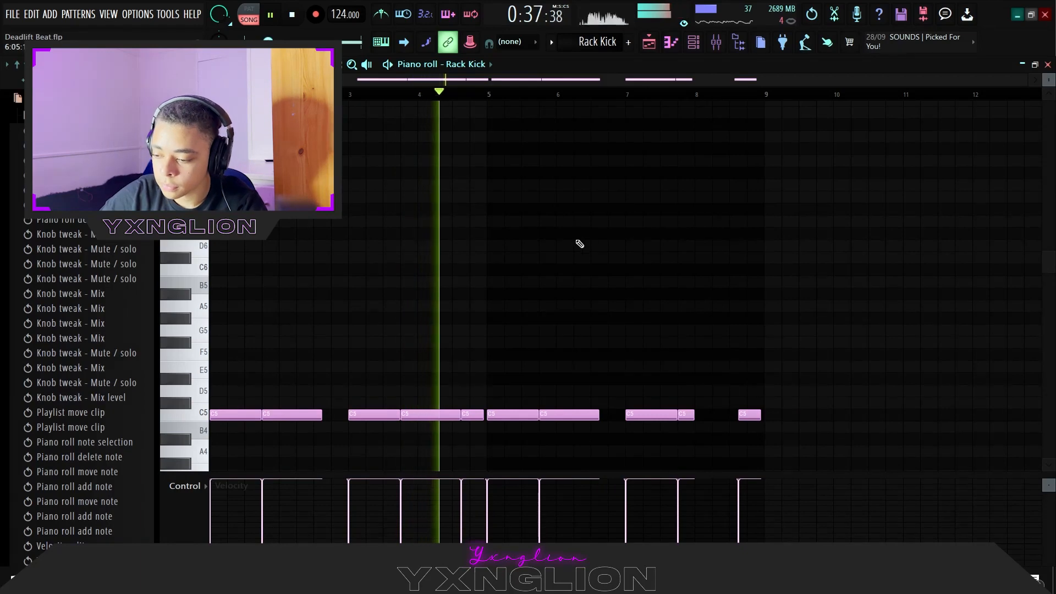
scroll(578, 244, down, 2)
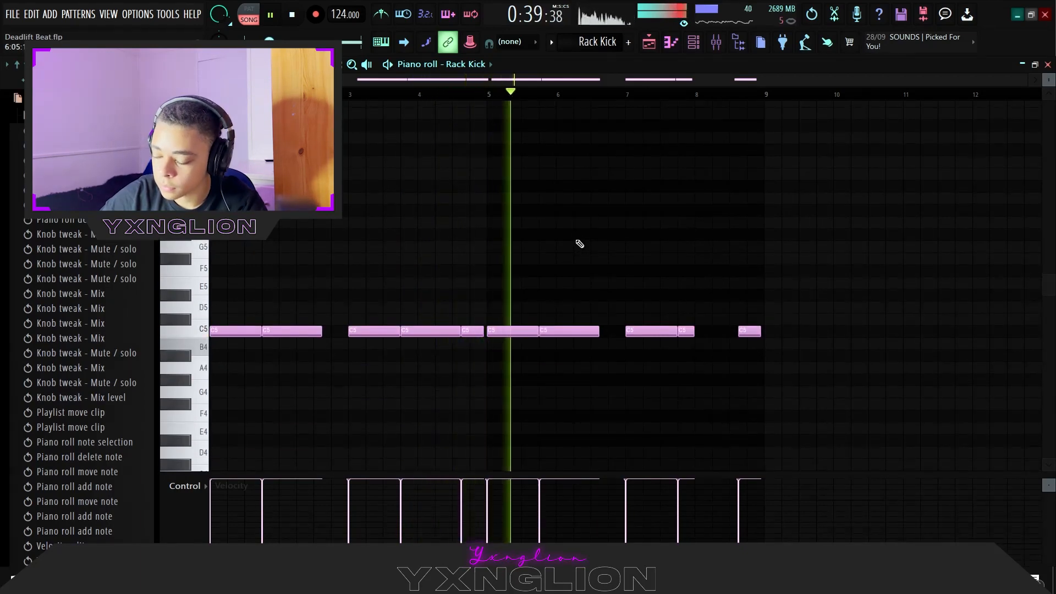
key(space)
Step: Go back to the playlist and unmute all tracks of the arrangement
key(F5)
scroll(522, 244, up, 4)
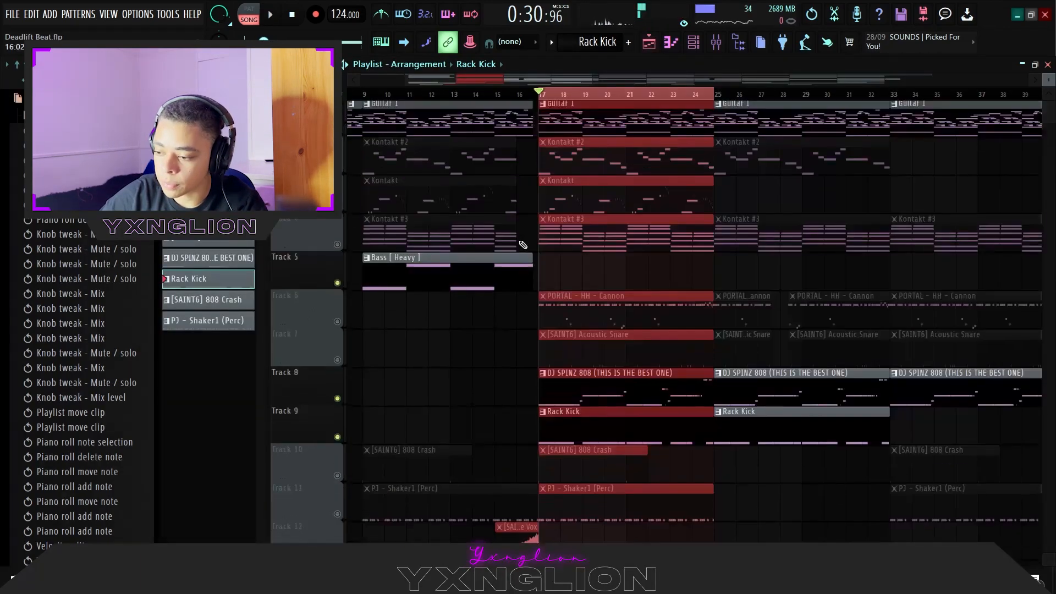
right_click(340, 172)
right_click(340, 171)
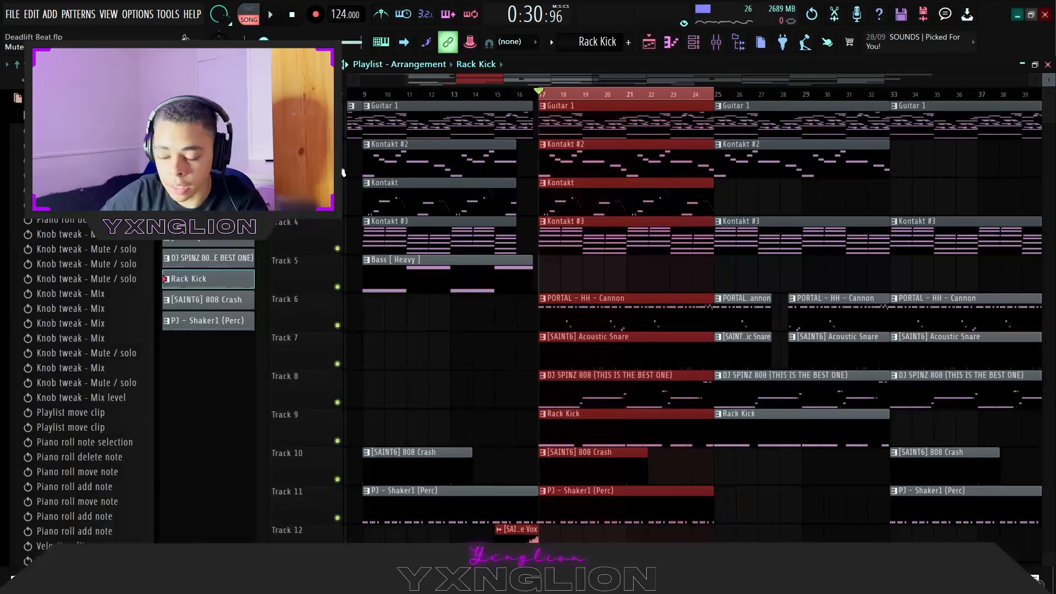
Step: Clear the bar 17–24 time selection and play the full arrangement from the start of the song
scroll(341, 171, down, 2)
right_click(500, 92)
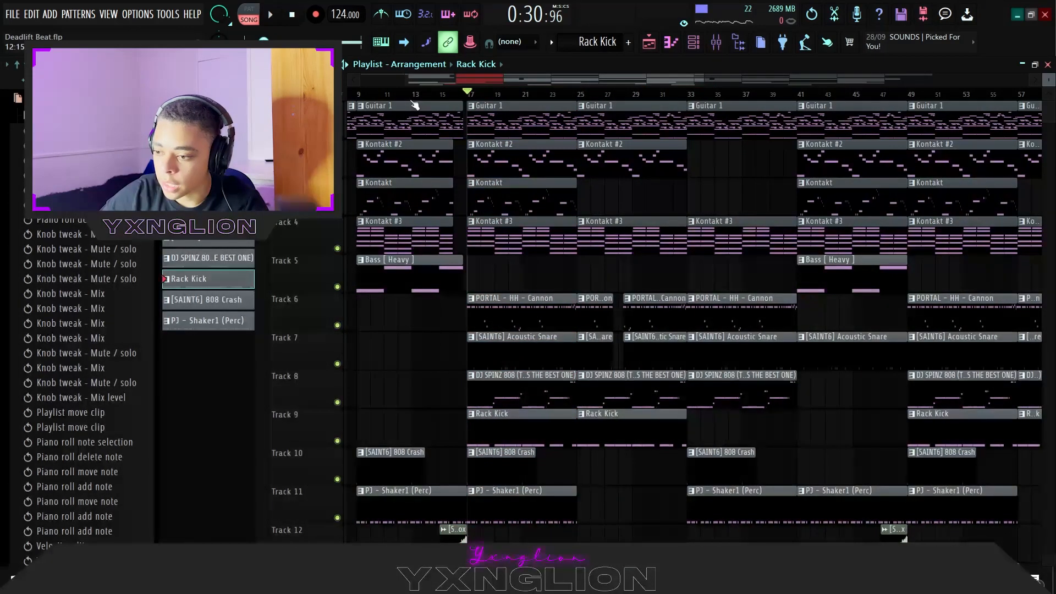
drag(410, 97, 247, 108)
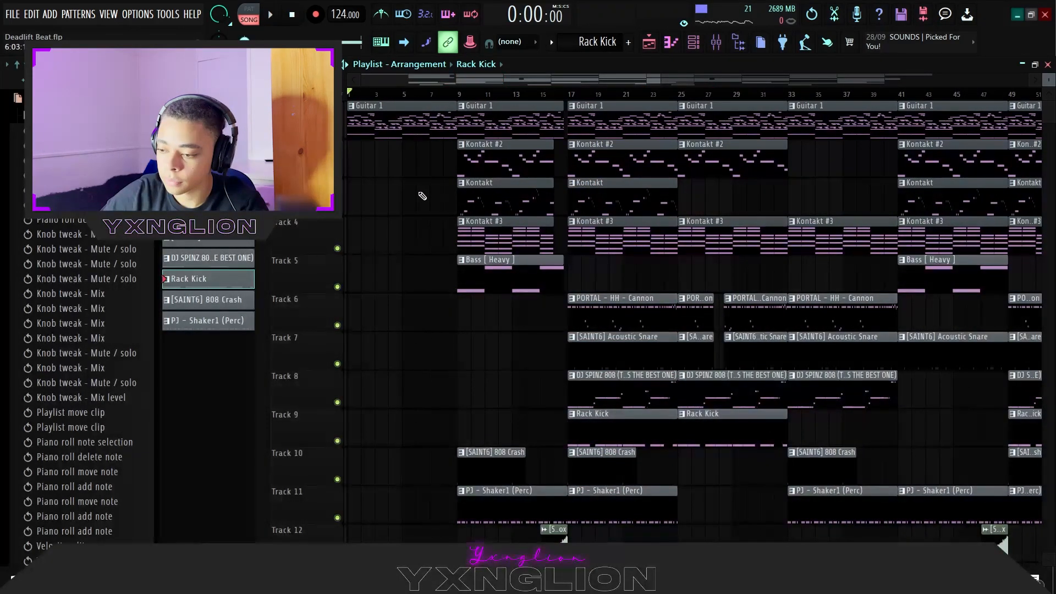
key(space)
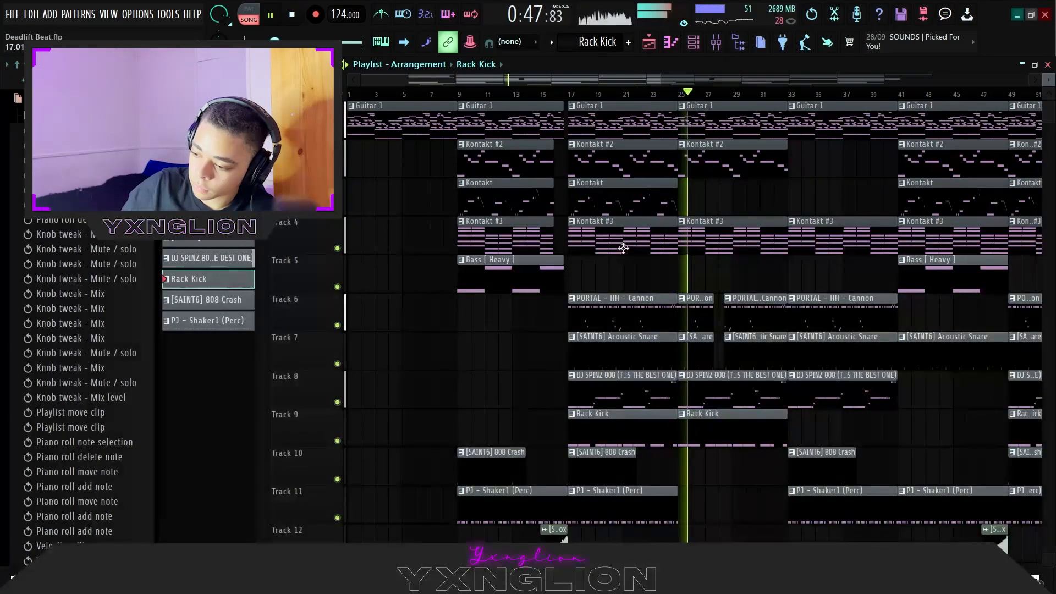
key(space)
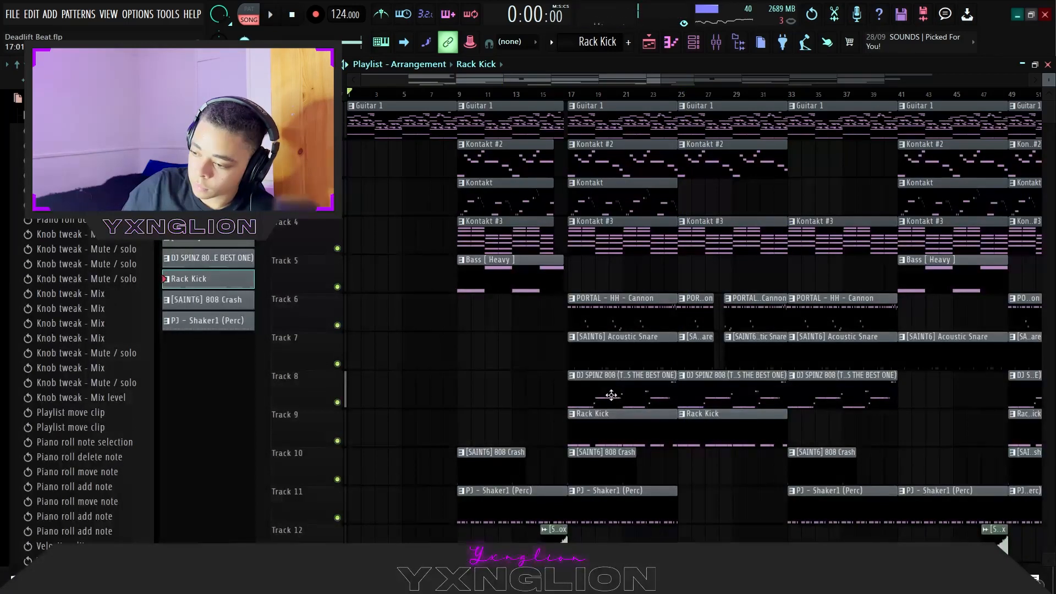